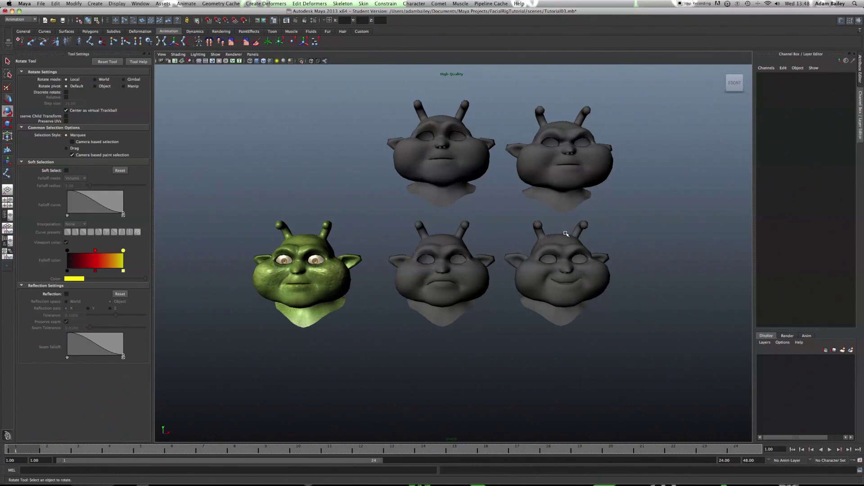
Step: Duplicate the green head and move the copy about 34 units along X, beyond the grey heads
left_click(344, 281)
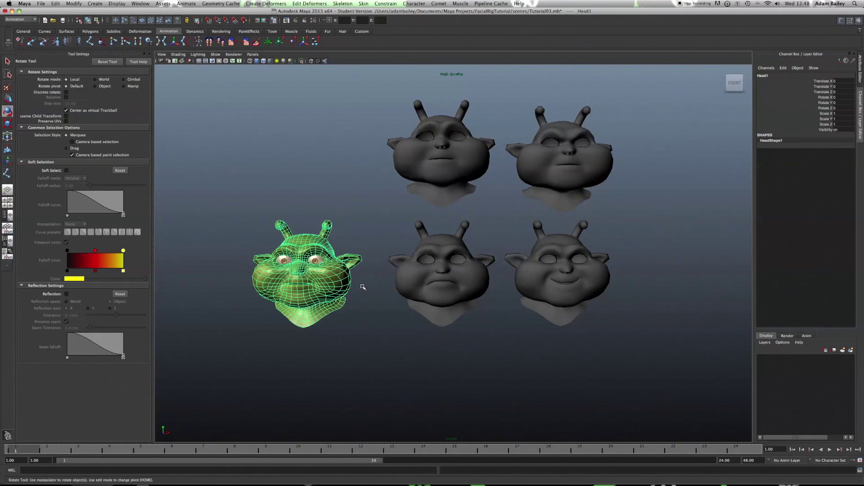
key("super+d")
key("w")
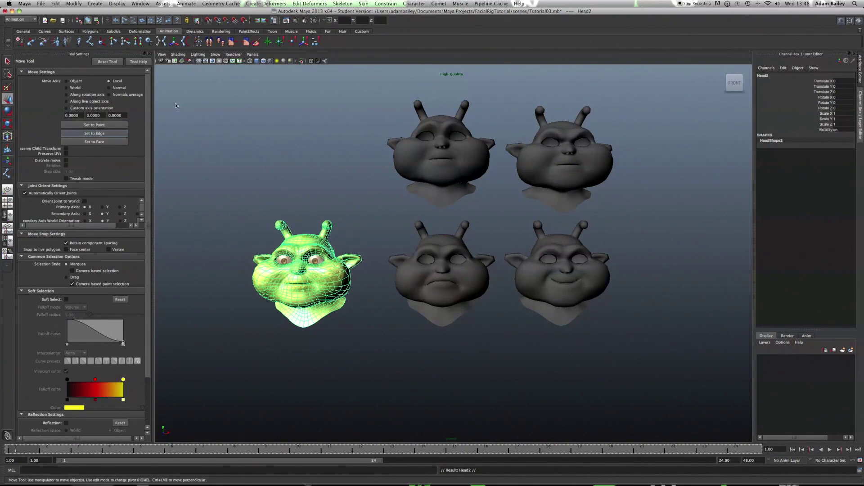
scroll(399, 349, "down", 4)
scroll(396, 421, "down", 1)
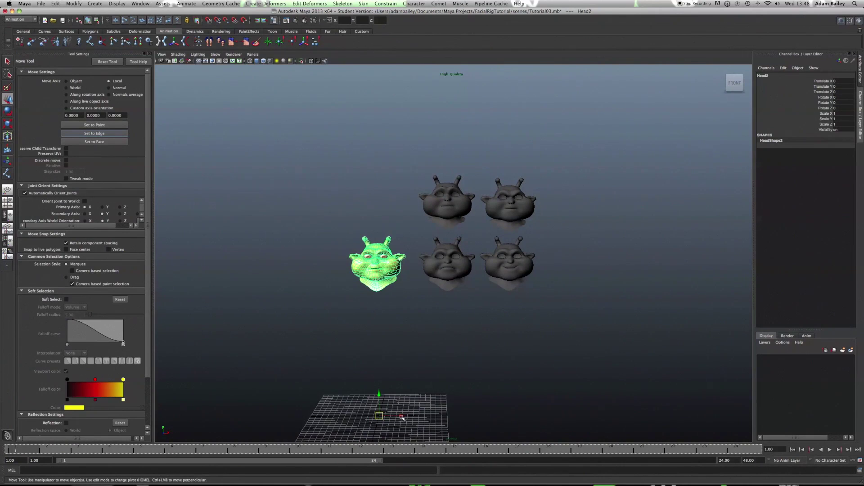
left_click_drag(402, 418, 585, 411)
scroll(627, 332, "up", 3)
middle_click_drag(627, 332, 173, 320, "alt")
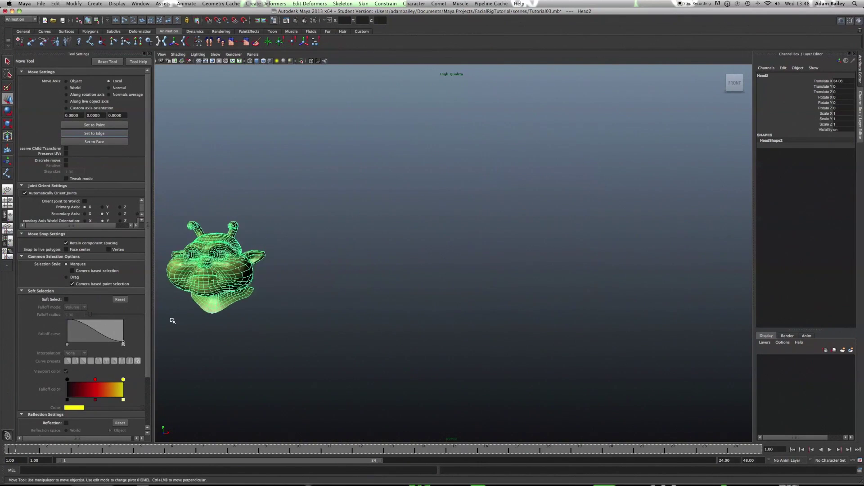
scroll(267, 308, "up", 3)
middle_click_drag(262, 319, 565, 311, "alt")
scroll(565, 312, "up", 2)
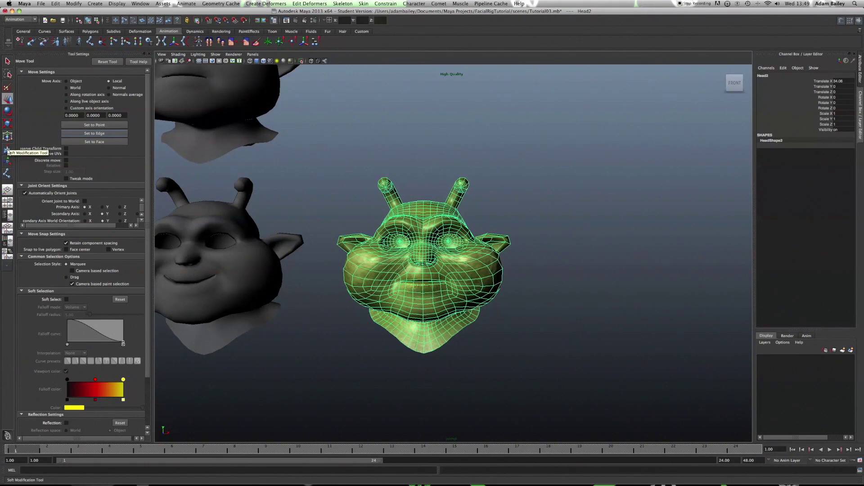
Step: Place a soft modification on the copied head's left mouth corner with the Soft Modification Tool
left_click(7, 150)
right_click_drag(450, 264, 432, 315, "alt")
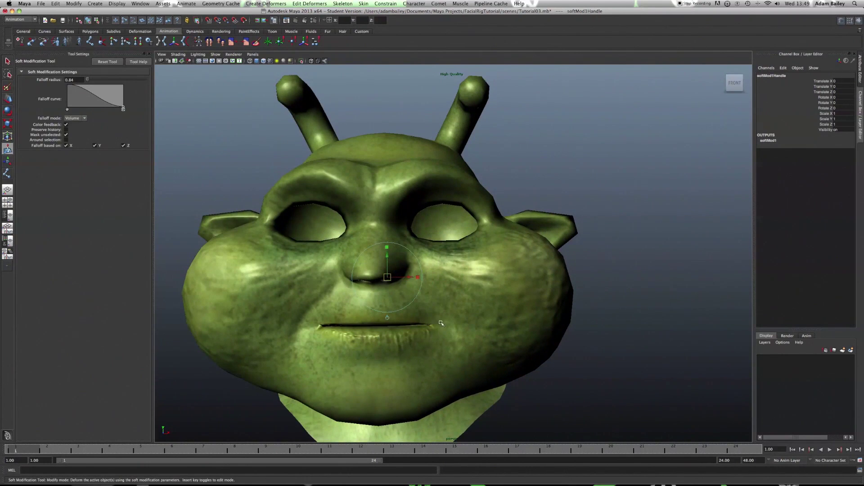
left_click(440, 322)
left_click(217, 54)
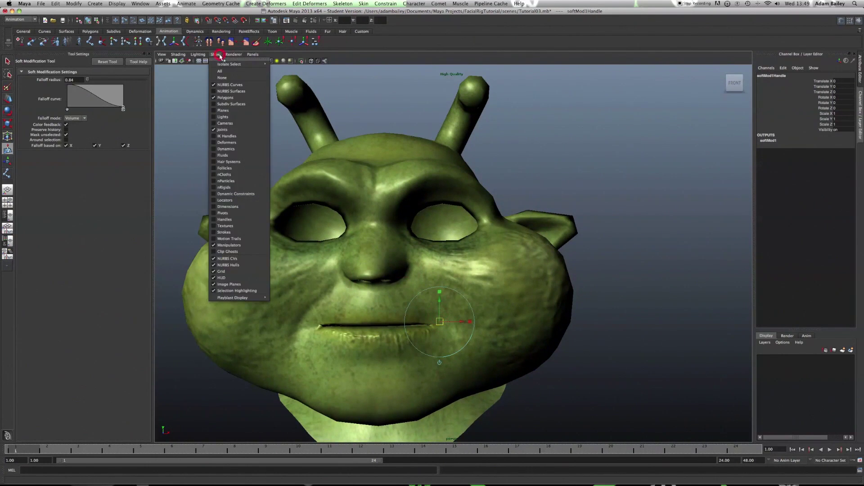
left_click(234, 65)
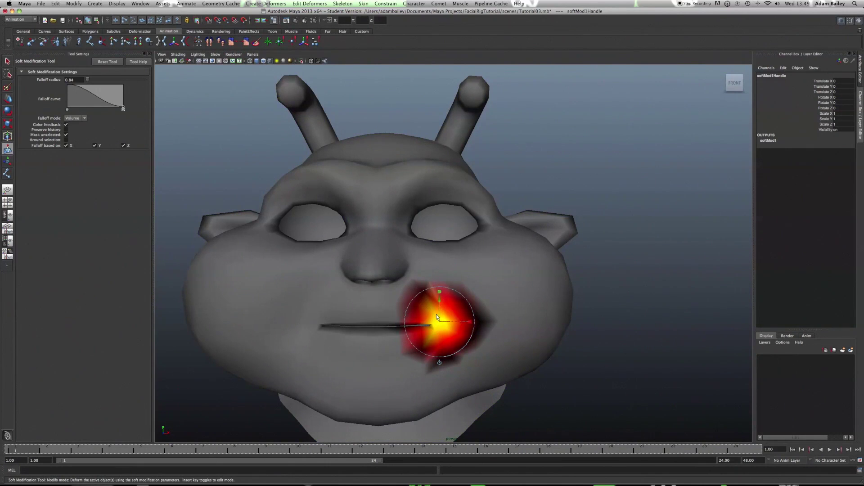
Step: Adjust the soft modification at the mouth corner: raise it about 0.25 in Y and rotate it about 9.7° in Z
mouse_move(440, 306)
left_mouse_down()
mouse_move(440, 276)
mouse_move(441, 317)
left_mouse_up()
key("b")
mouse_move(442, 319)
middle_mouse_down()
mouse_move(478, 322)
mouse_move(425, 328)
mouse_move(435, 329)
middle_mouse_up()
key("e")
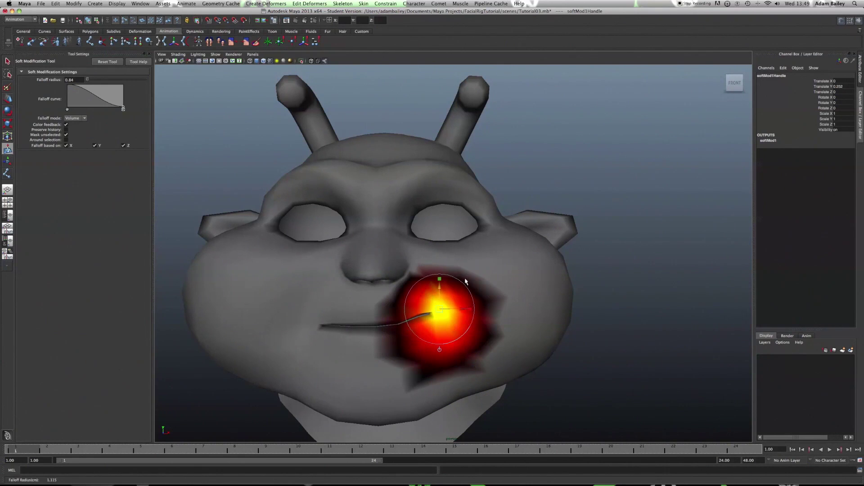
mouse_move(458, 282)
left_mouse_down()
mouse_move(443, 274)
mouse_move(456, 287)
left_mouse_up()
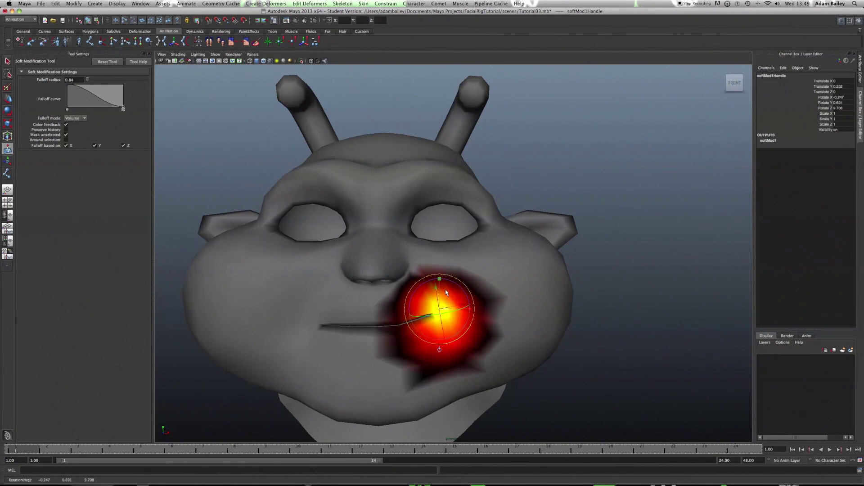
key("r")
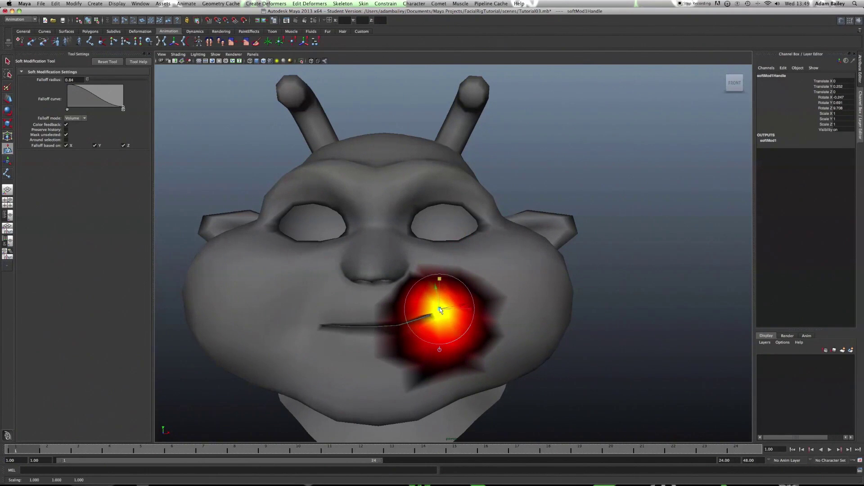
mouse_move(441, 310)
left_mouse_down()
mouse_move(504, 318)
mouse_move(420, 315)
mouse_move(437, 323)
left_mouse_up()
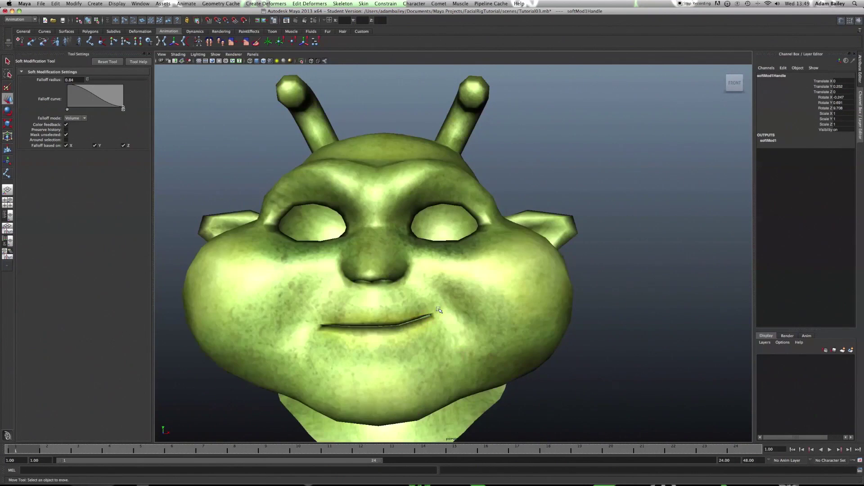
Step: Delete the copied green head used for the soft modification test
key("w")
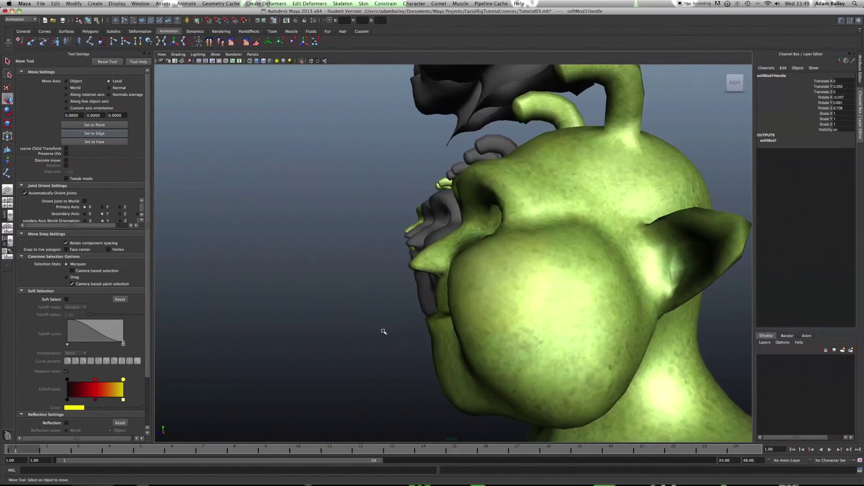
left_click(384, 332)
scroll(324, 248, "down", 5)
left_click_drag(324, 247, 435, 292, "alt")
left_click(436, 295)
scroll(435, 295, "down", 2)
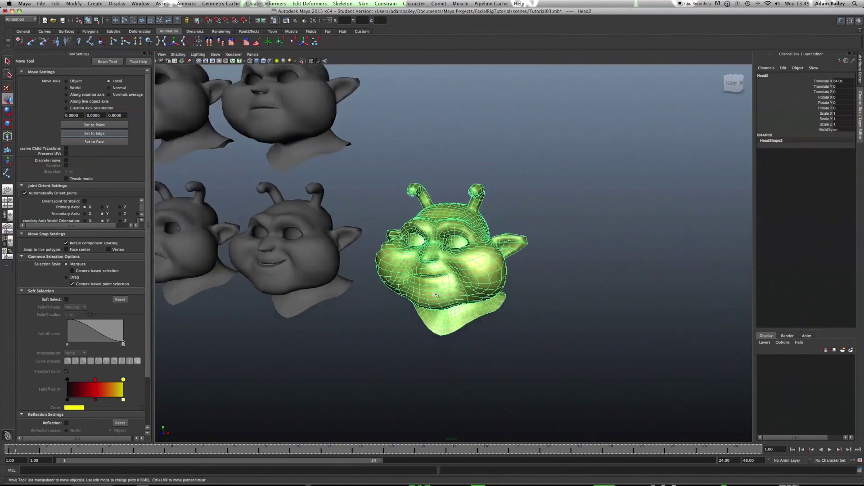
scroll(435, 294, "down", 2)
key("Delete")
Step: Select all four grey expression heads and assign them to a new display layer
scroll(420, 276, "down", 4)
mouse_move(333, 288)
left_mouse_down("alt")
mouse_move(370, 295)
mouse_move(349, 289)
left_mouse_up("alt")
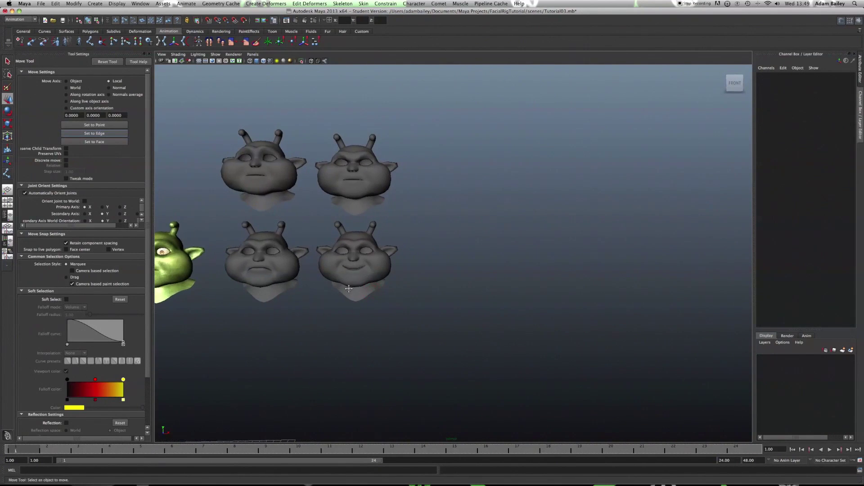
middle_click_drag(265, 268, 468, 348, "alt")
scroll(355, 271, "up", 3)
left_click(340, 184)
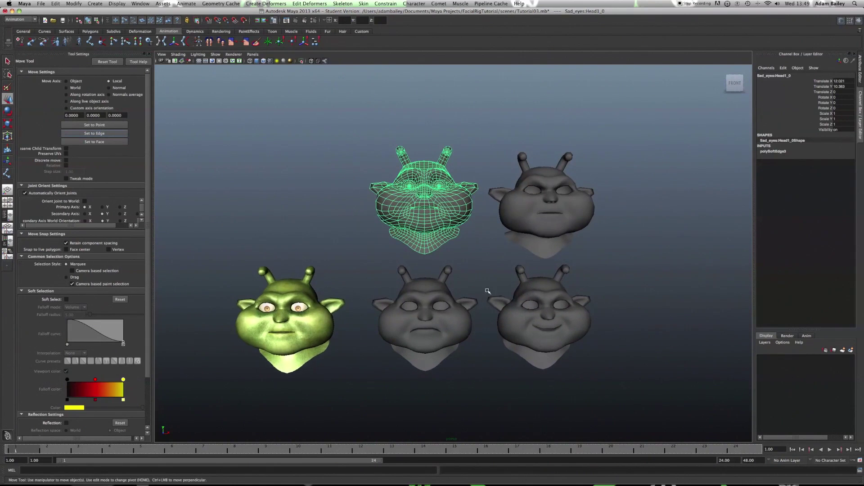
left_click(564, 216)
left_click(550, 332)
left_click(450, 336)
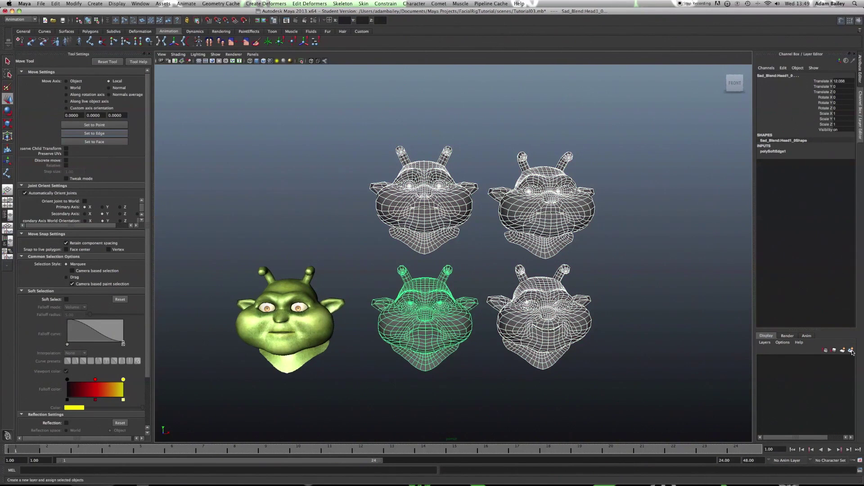
left_click(852, 352)
Step: Rename the new display layer BelndShapes and hide it
left_click(783, 360)
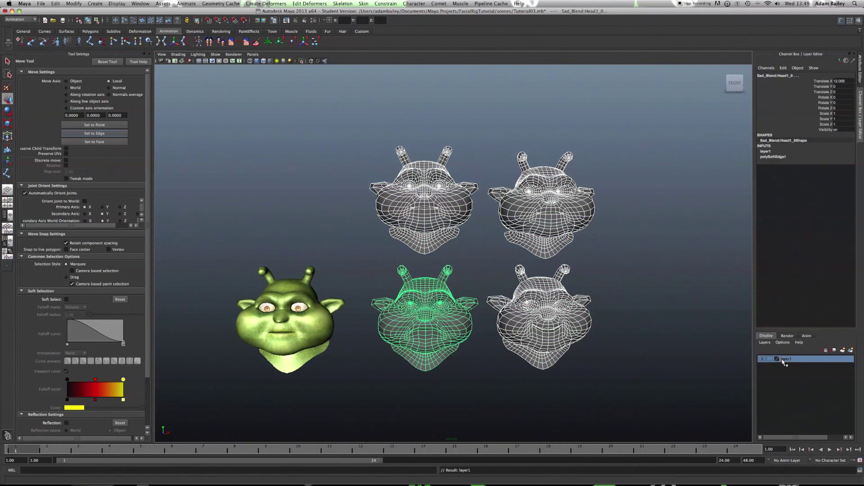
double_click(783, 360)
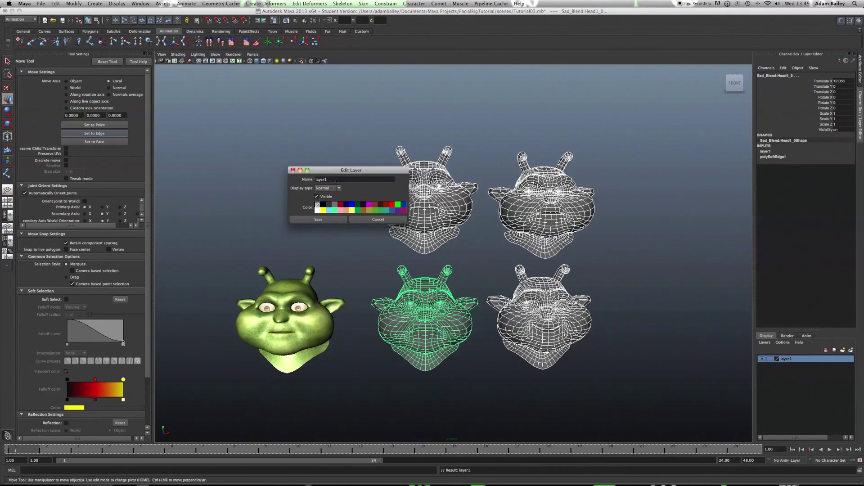
left_click_drag(336, 180, 212, 177)
type("BelndShapes")
left_click(328, 220)
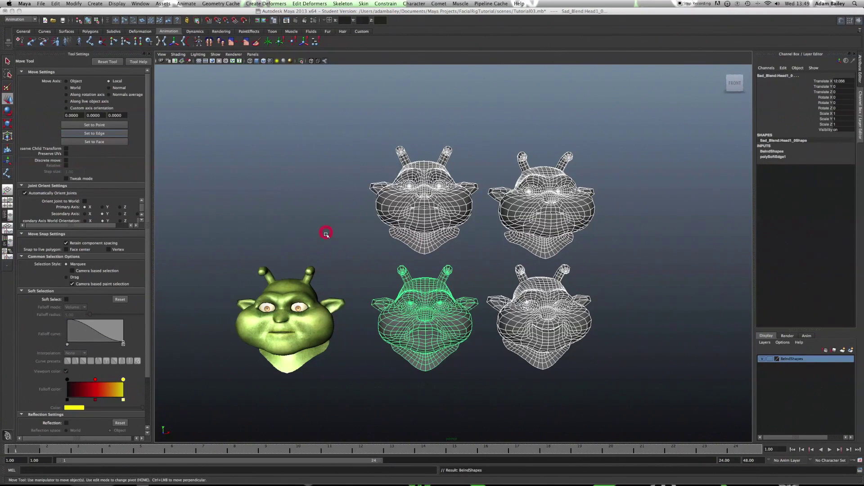
key("5")
left_click(762, 359)
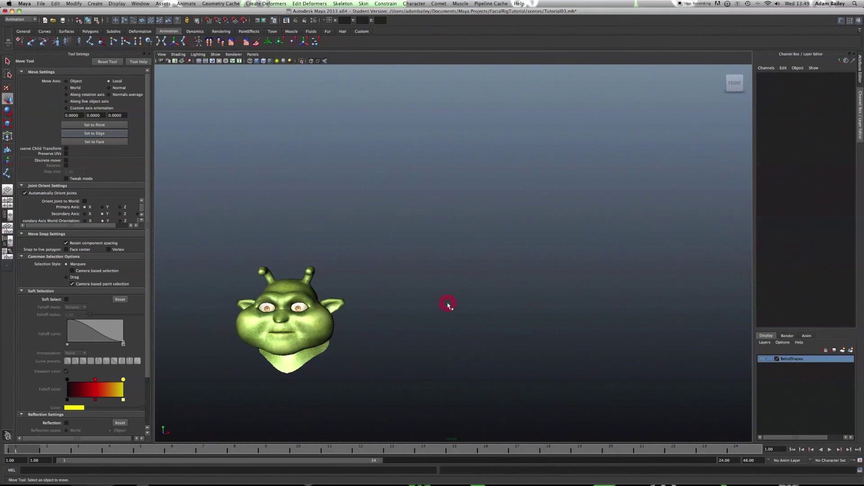
Step: Select the green head together with both eyes and assign them to a new display layer
middle_click_drag(385, 334, 506, 273, "alt")
right_click_drag(477, 276, 513, 290, "alt")
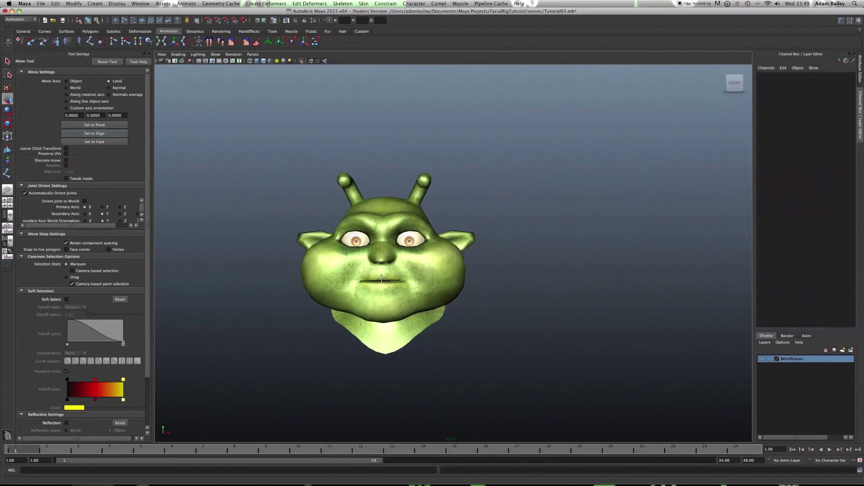
middle_click_drag(278, 181, 335, 176, "alt")
left_click_drag(335, 175, 541, 370)
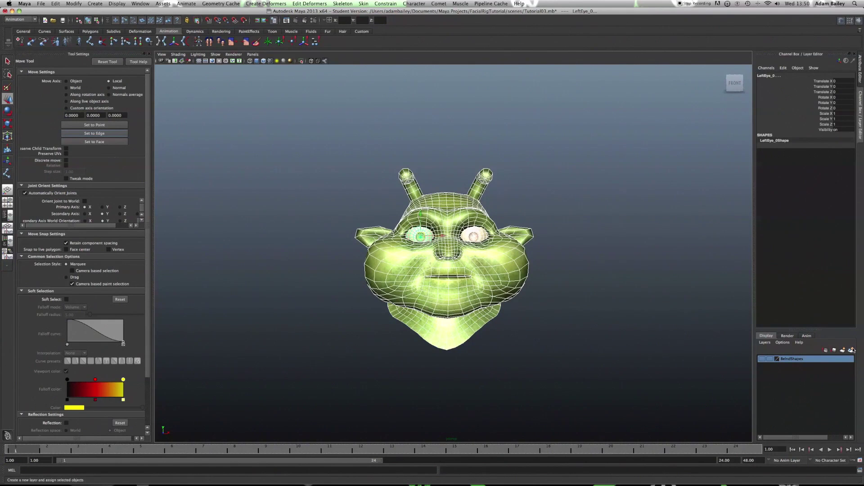
left_click(850, 350)
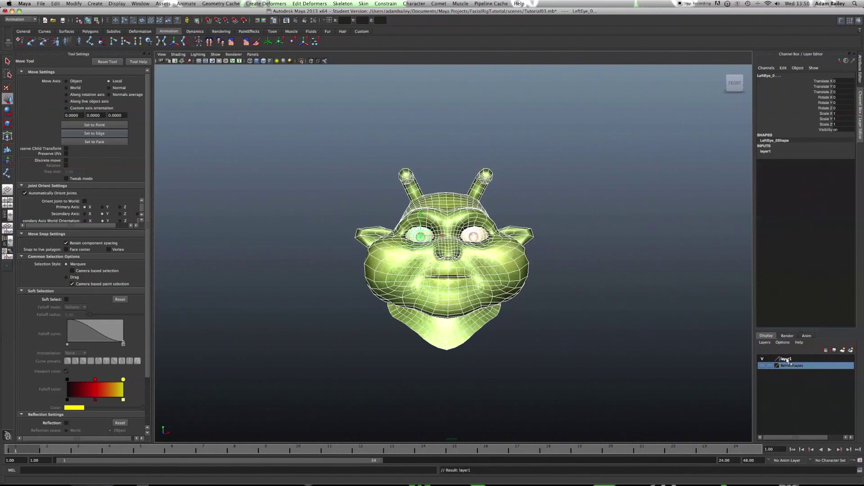
Step: Rename the head and eyes display layer MeshLayer and clear the selection
double_click(787, 360)
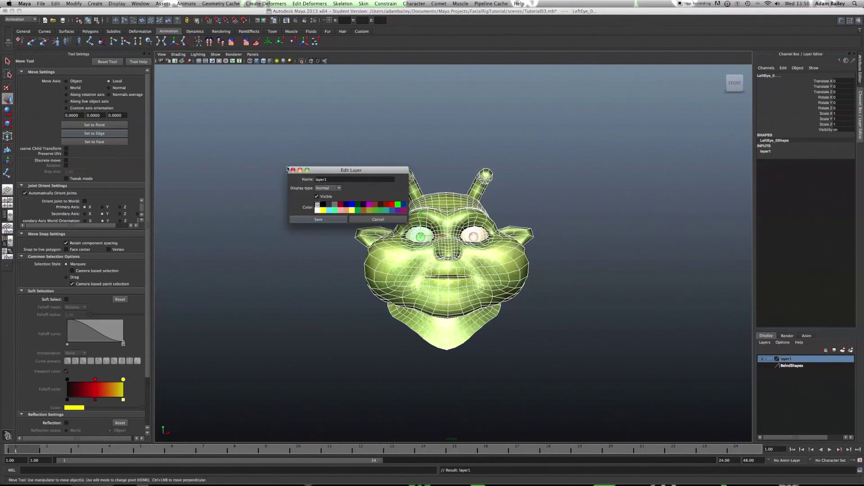
left_click_drag(336, 180, 265, 169)
type("MeshL")
left_click(318, 219)
left_click(612, 390)
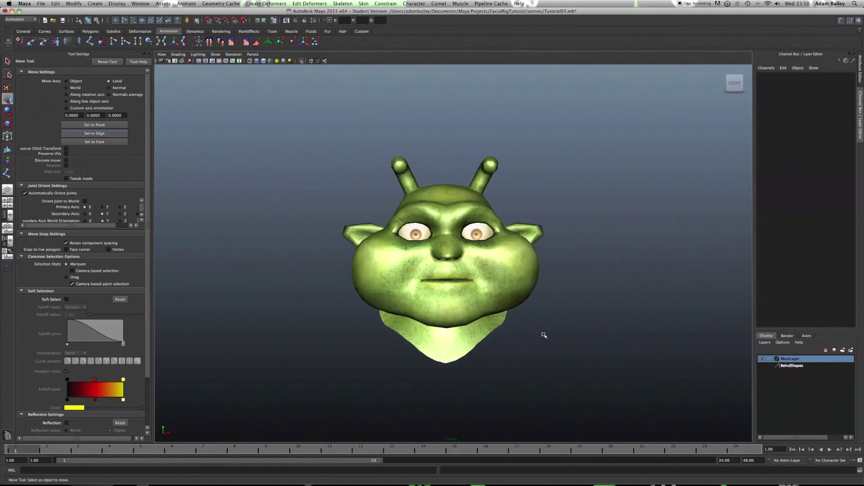
Step: Switch to a maximized right side view framed on the head mesh
scroll(512, 317, "up", 1)
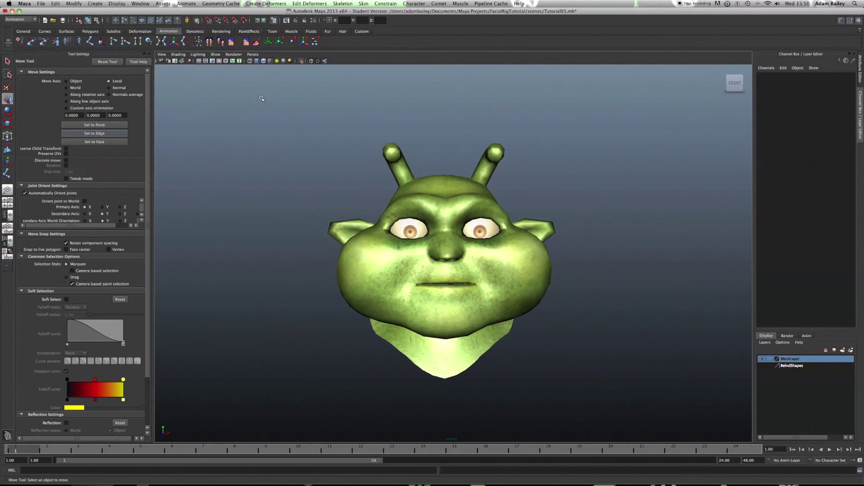
left_click_drag(338, 167, 289, 169, "alt")
scroll(407, 218, "down", 3)
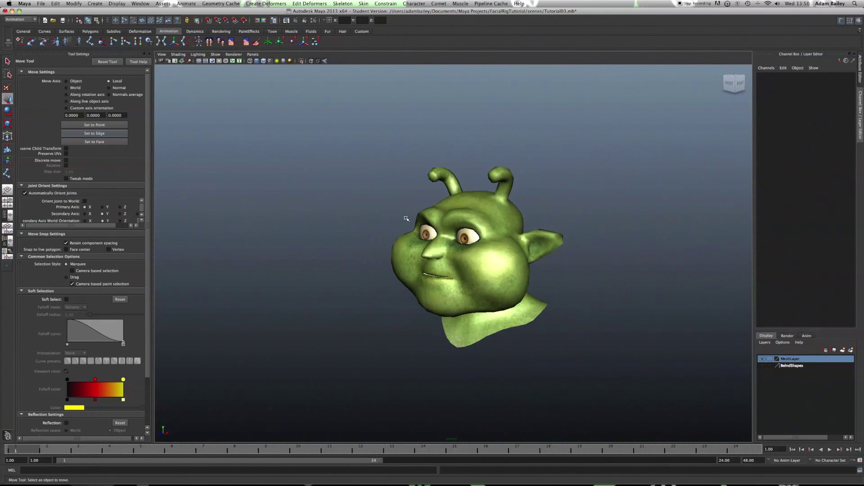
key("space")
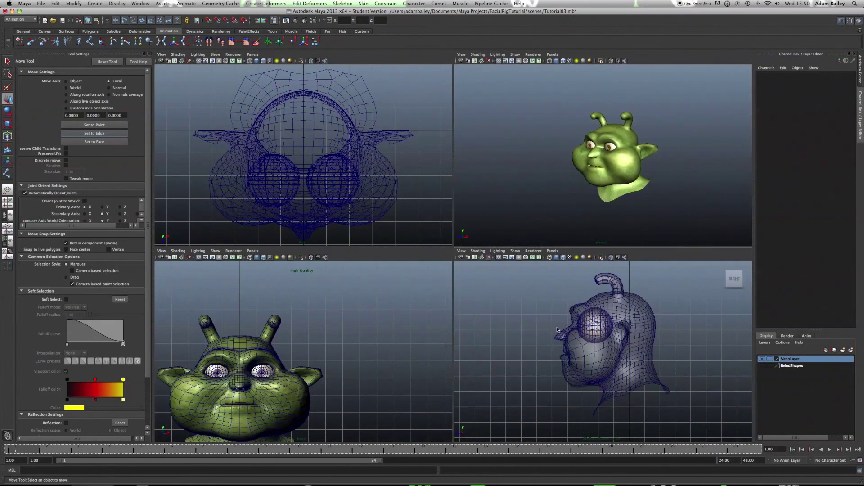
key("space")
middle_click_drag(547, 275, 483, 254, "alt")
scroll(479, 265, "up", 2)
middle_click_drag(480, 189, 474, 207, "alt")
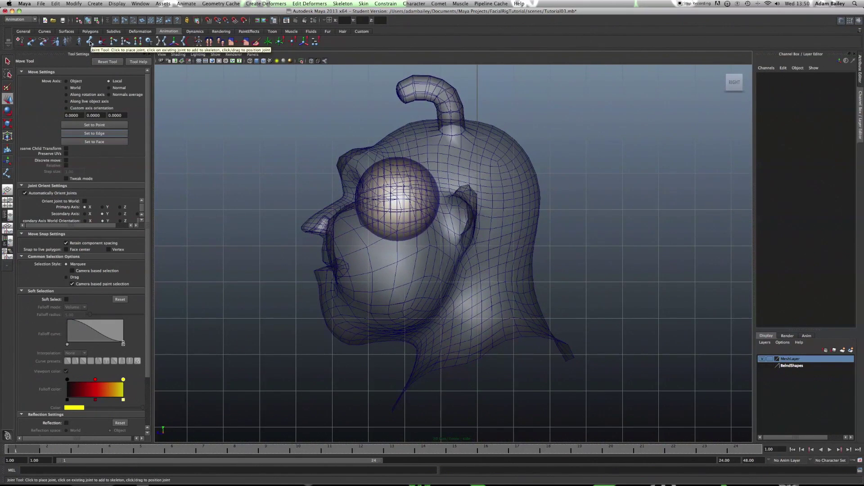
Step: Activate the Joint Tool with the Animation menu set and reset the tool's settings to their defaults
left_click(19, 19)
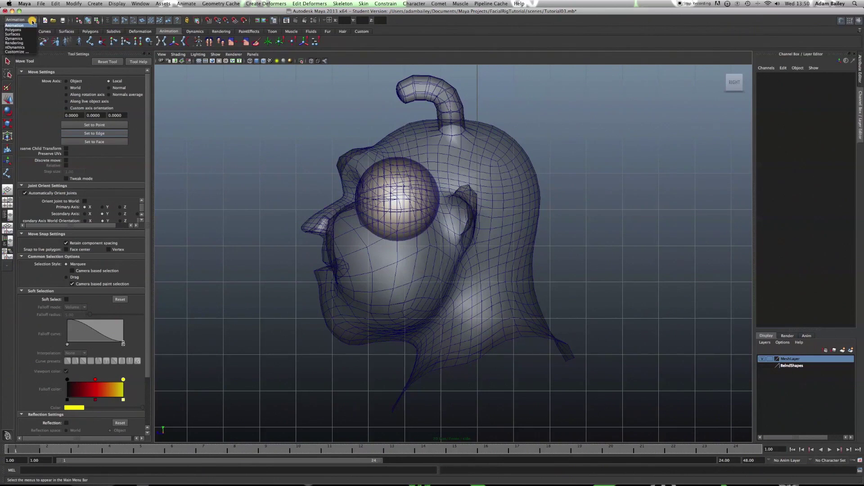
left_click(15, 25)
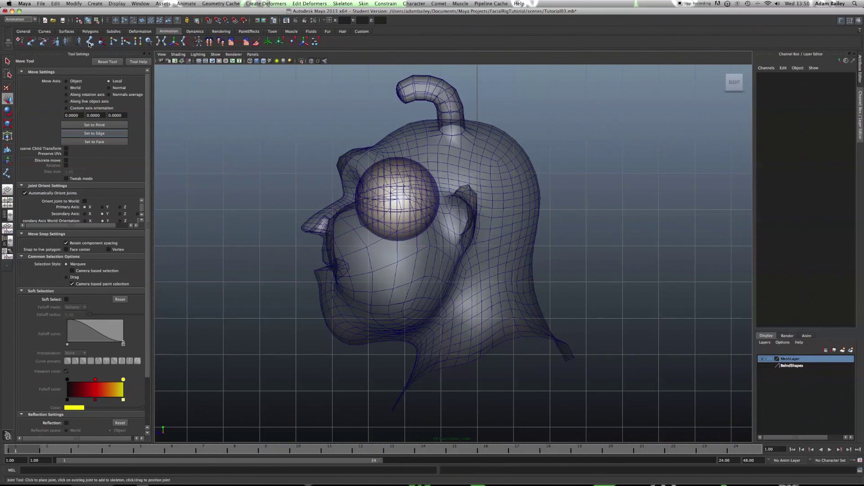
left_click(89, 41)
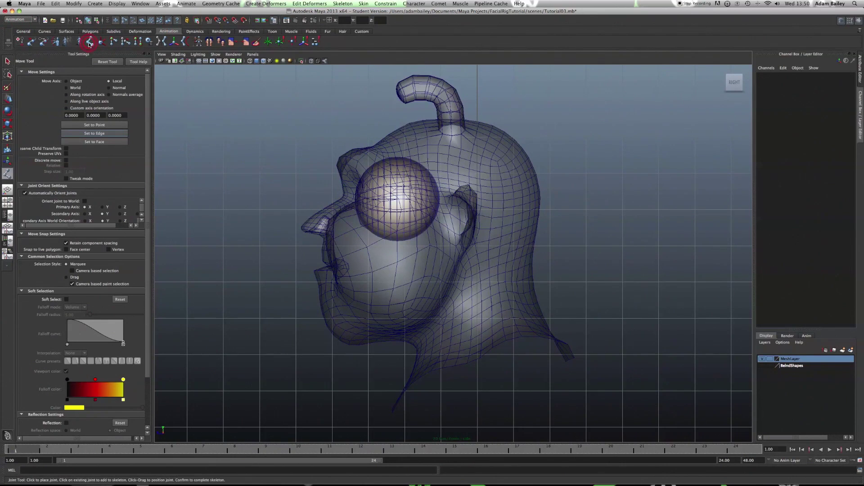
left_click(106, 62)
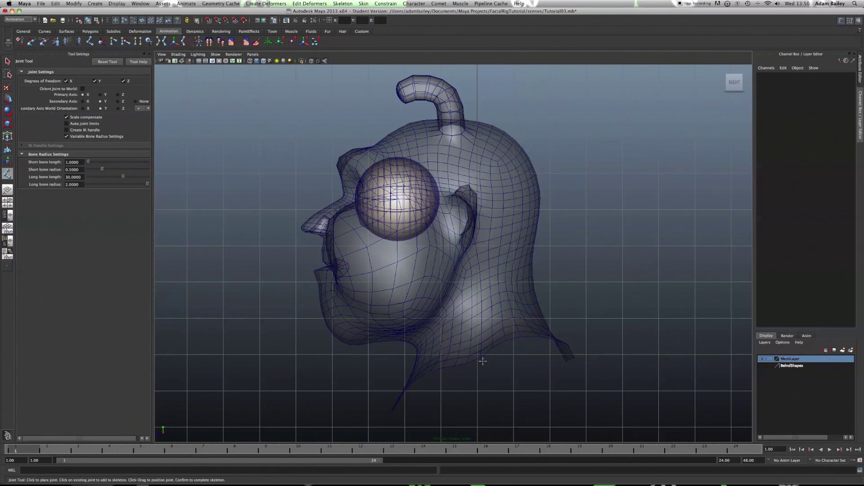
scroll(483, 361, "up", 2)
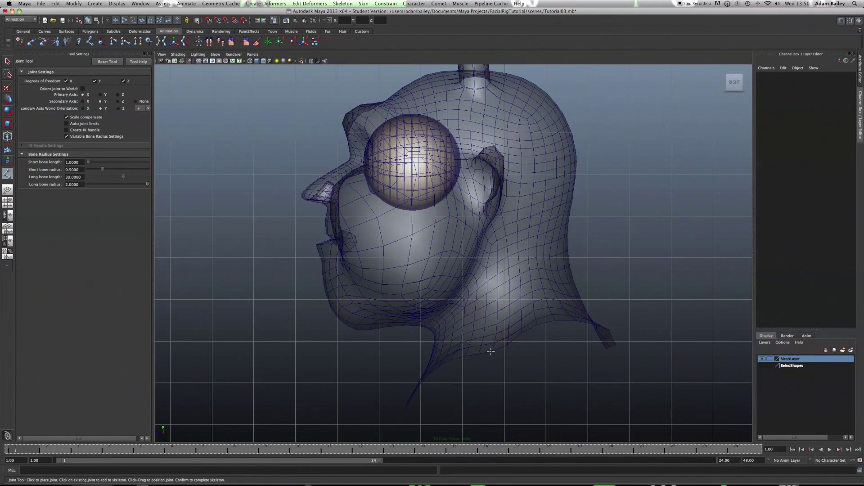
Step: Create a three-joint chain running from the neck base to the head pivot below the ear and up to the forehead top
left_click(491, 352)
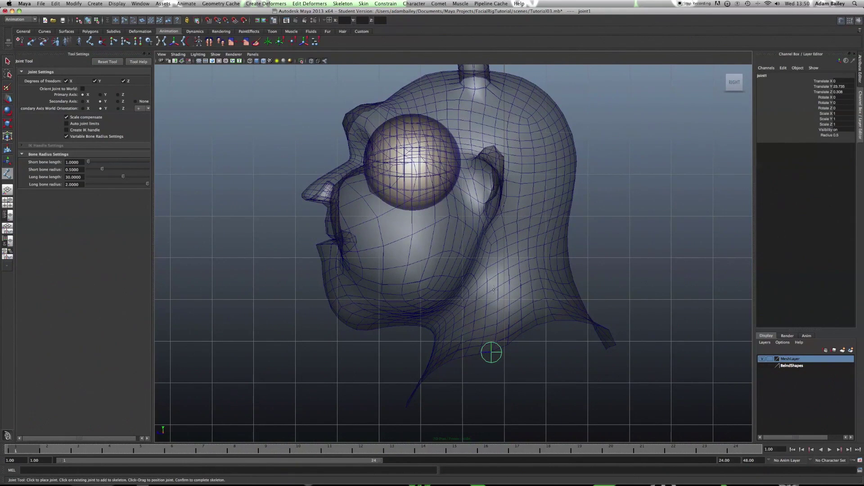
left_click(482, 220)
middle_click_drag(420, 79, 420, 132, "alt")
left_click(423, 130)
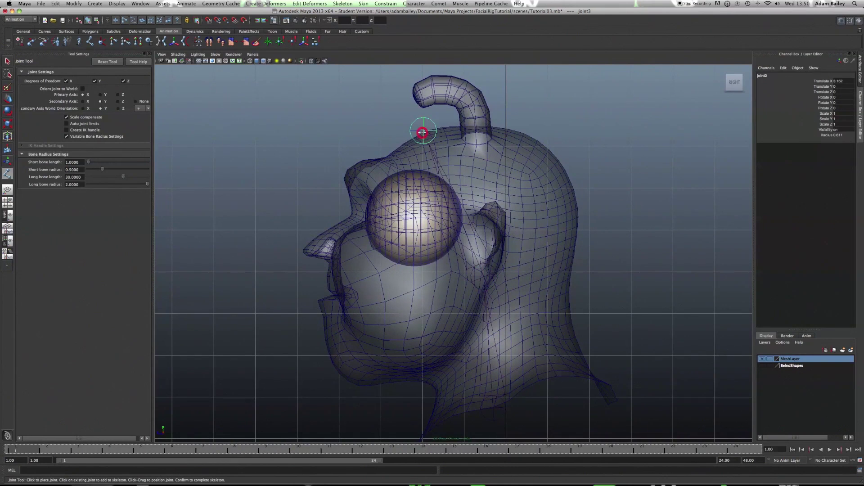
key("w")
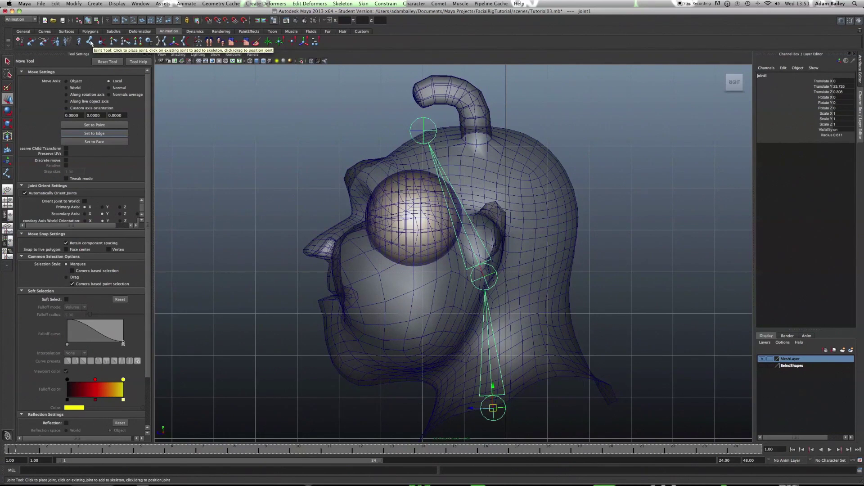
Step: Add a two-joint jaw branch with the Joint Tool from the head pivot joint, placing joints at the jaw hinge and chin
left_click(91, 42)
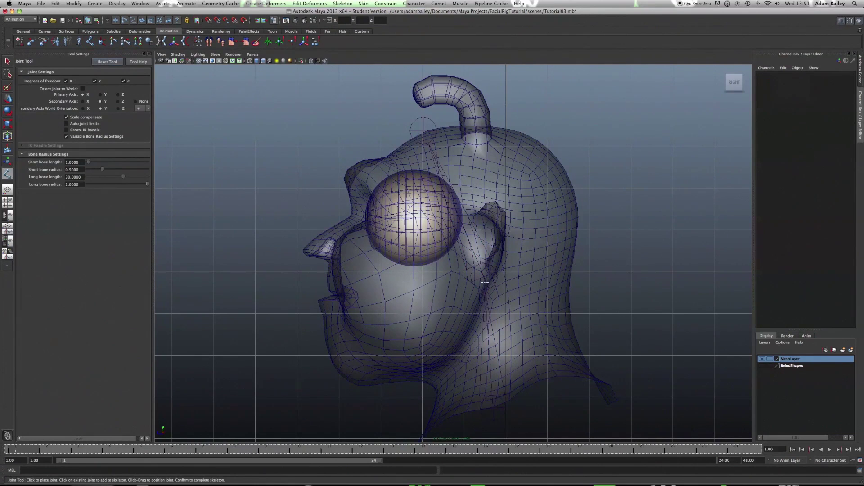
scroll(453, 311, "up", 5)
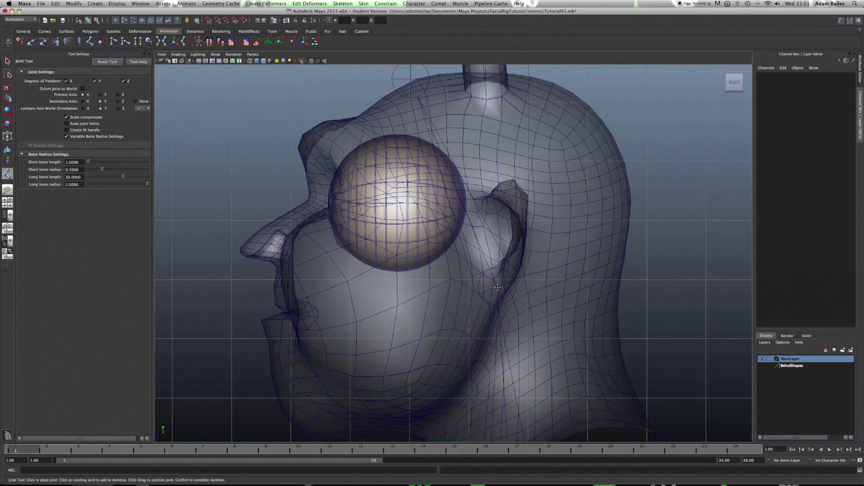
left_click(498, 287)
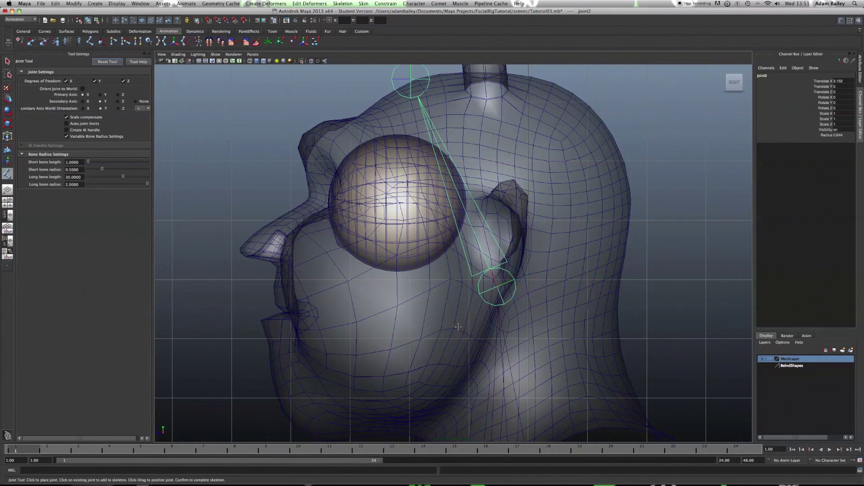
middle_click_drag(459, 330, 502, 289, "alt")
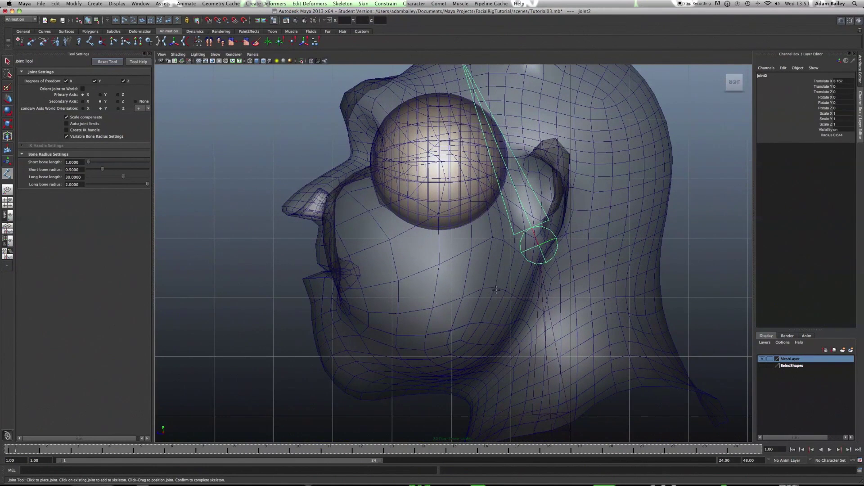
key("Return")
left_click(496, 288)
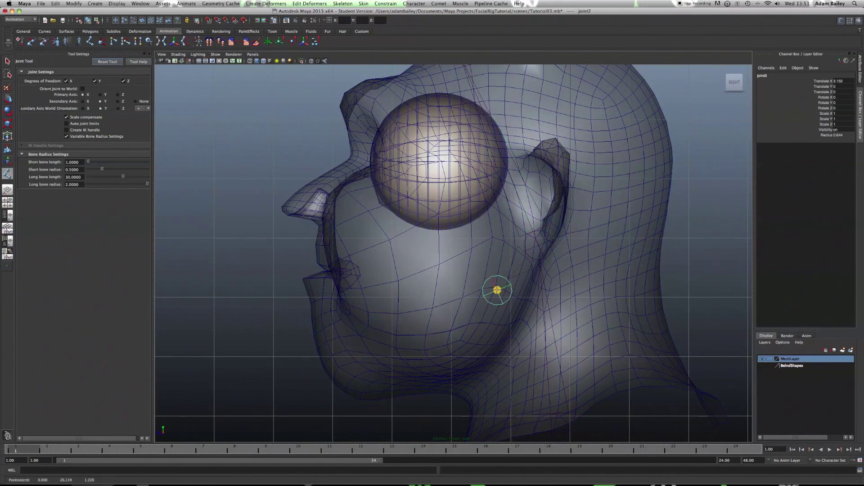
left_click(363, 330)
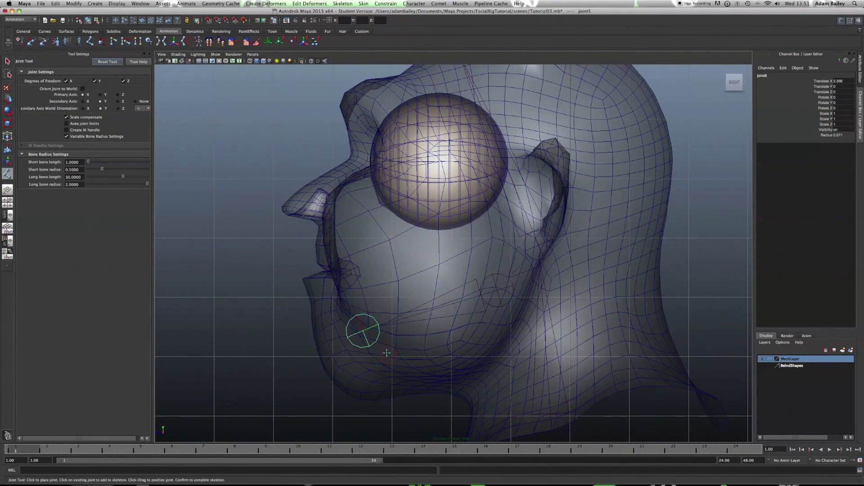
key("w")
Step: Rename the root joint at the base of the neck Neck_joint
scroll(494, 318, "down", 5)
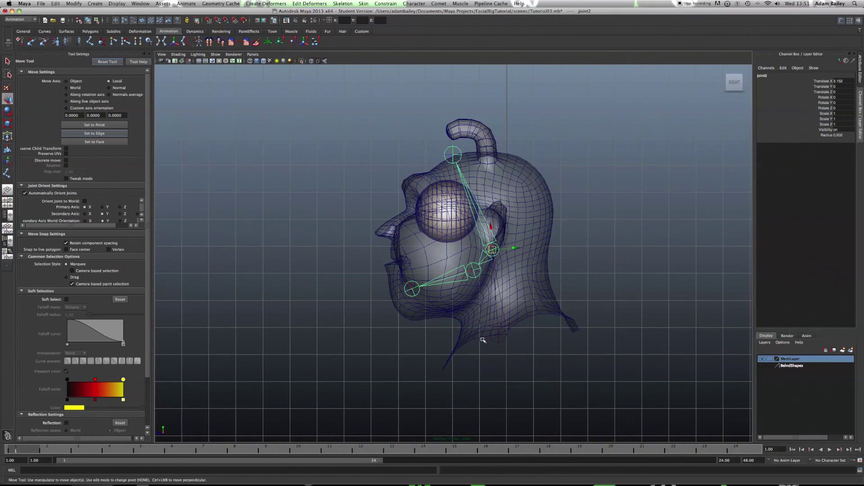
left_click(497, 334)
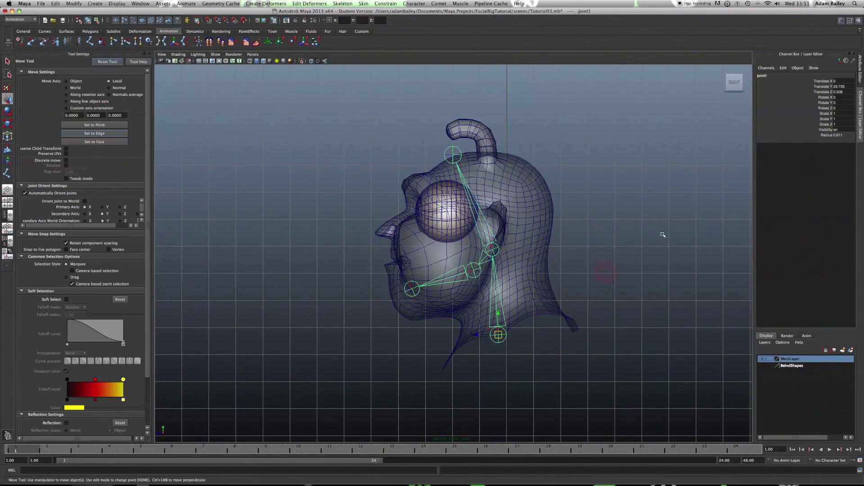
left_click(765, 76)
type("Neck_")
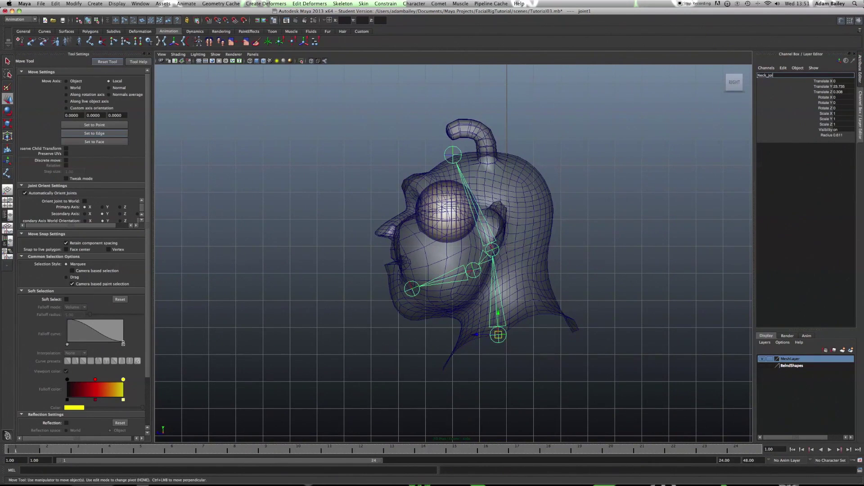
type("joint")
key("Return")
key("Return")
Step: Rename the neck joint's child below the ear Head_joint
key("Down")
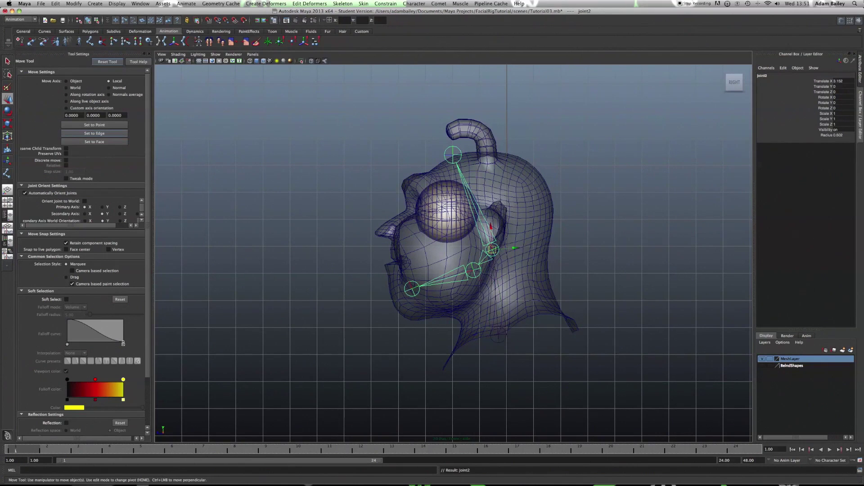
left_click(764, 76)
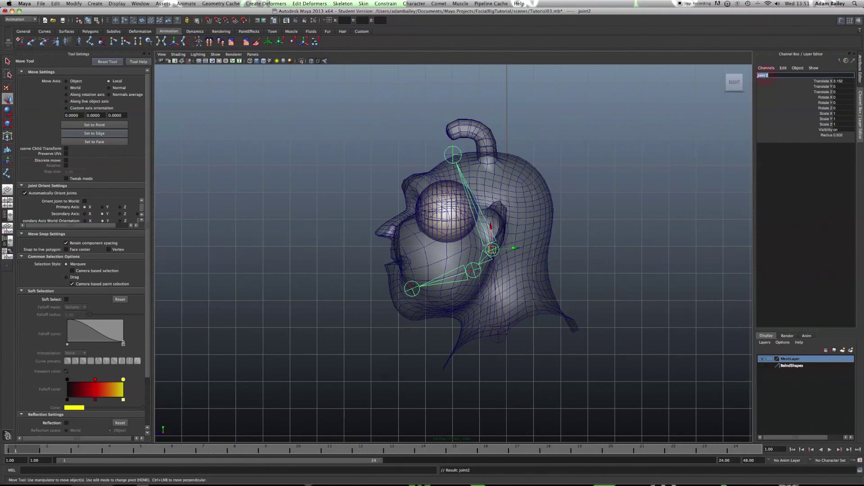
type("He")
key("Return")
key("Return")
Step: Rename the tip joint at the top of the forehead End_joint
key("Down")
left_click(765, 75)
type("End")
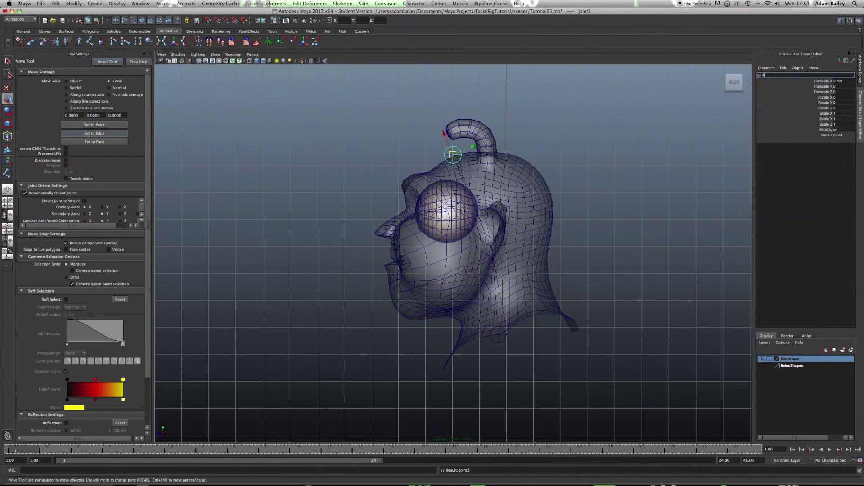
type("_joint")
key("Return")
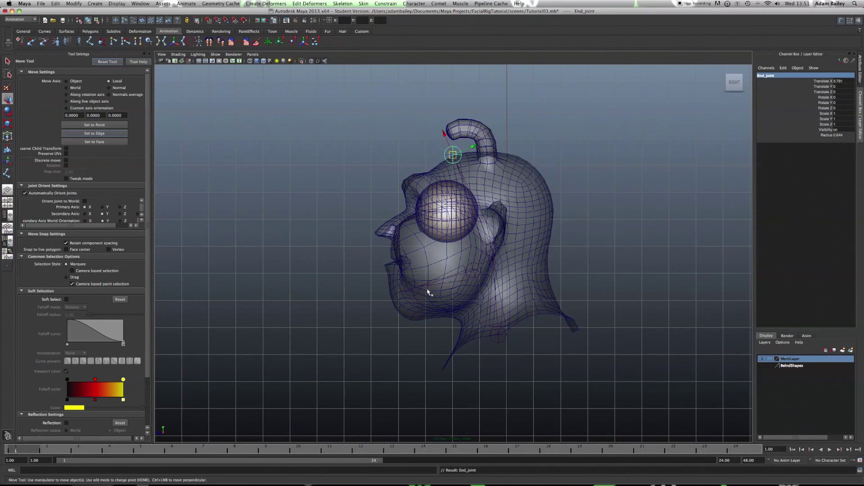
Step: Rename the jaw hinge joint Jaw1_joint and the chin joint Jaw2_joint, and clear the selection
left_click(473, 270)
left_click(768, 76)
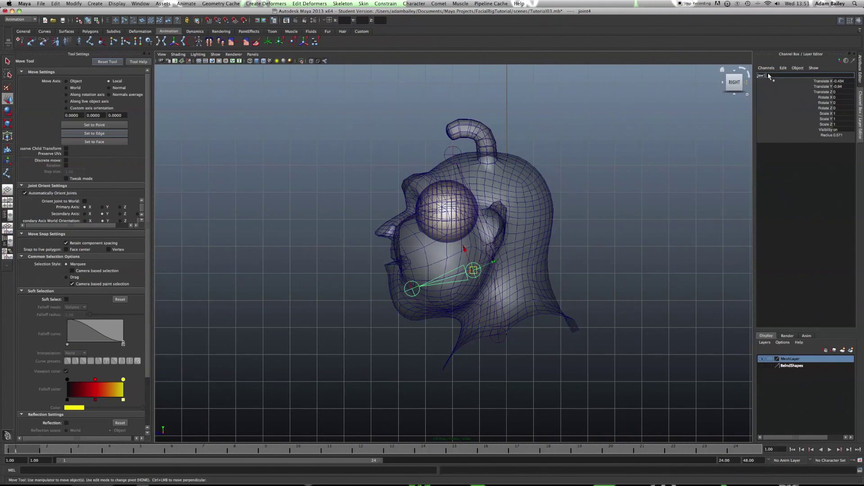
key("Return")
key("Down")
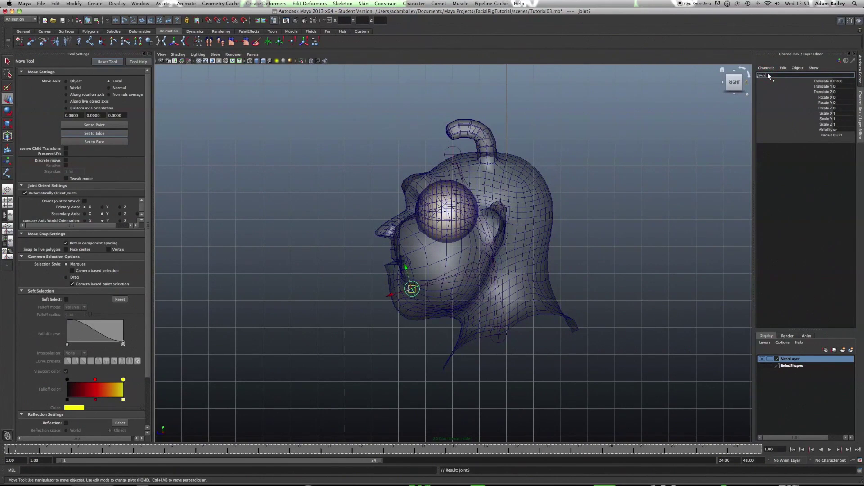
left_click(769, 77)
type("Jaw2_joint")
key("Return")
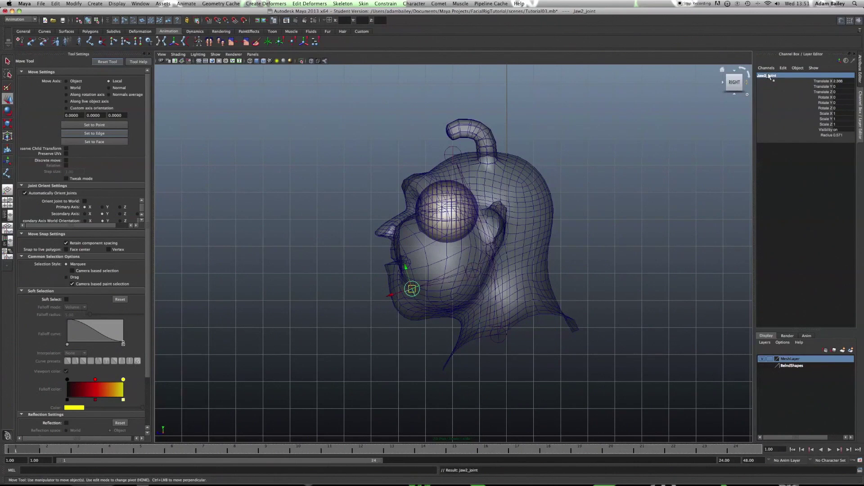
left_click(558, 245)
Step: In the perspective view, parent the left eye group to End_joint
key("space")
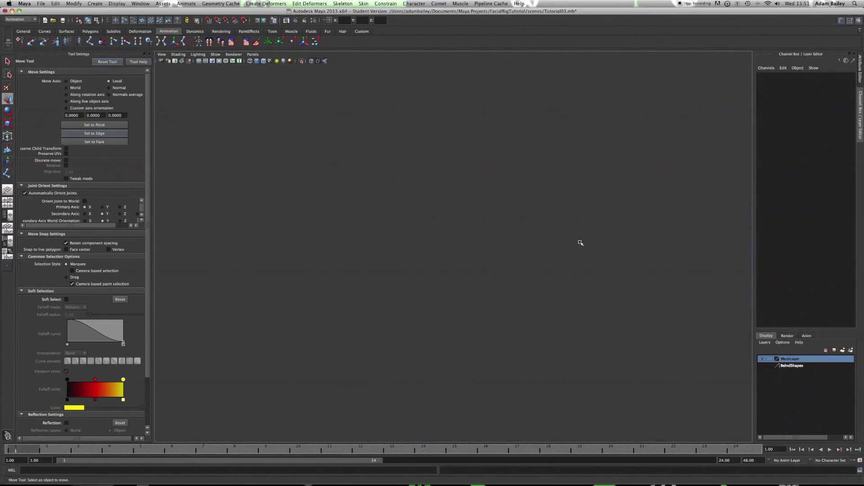
key("space")
scroll(481, 231, "up", 5)
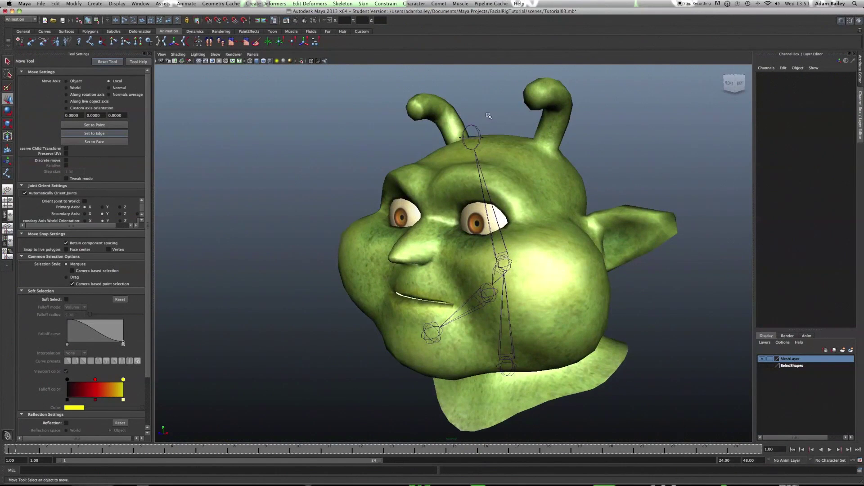
left_click_drag(528, 273, 428, 299, "alt")
scroll(428, 299, "up", 3)
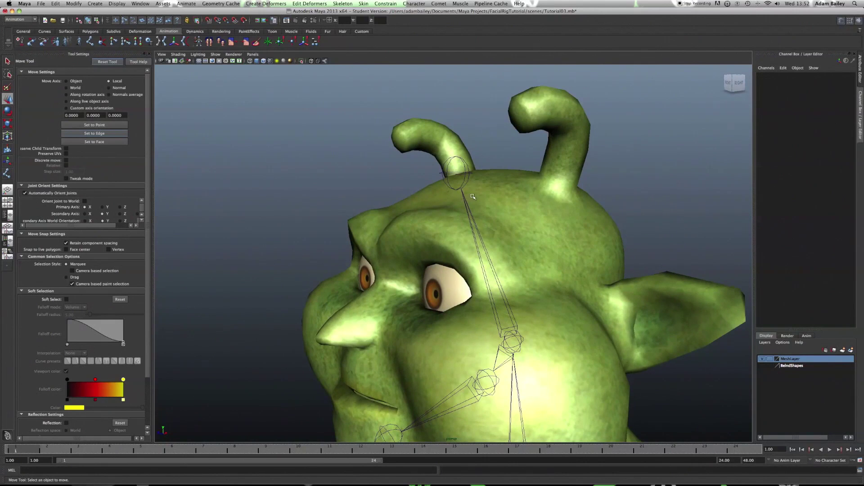
scroll(512, 351, "down", 2)
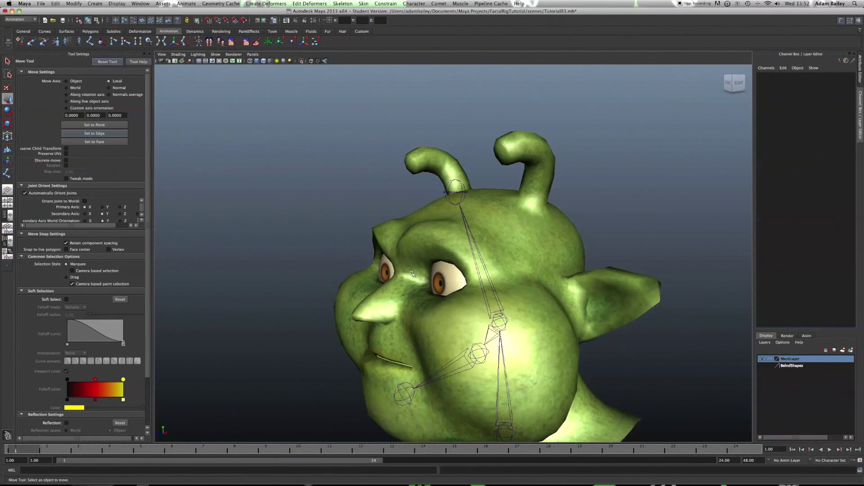
left_click(441, 276)
key("Up")
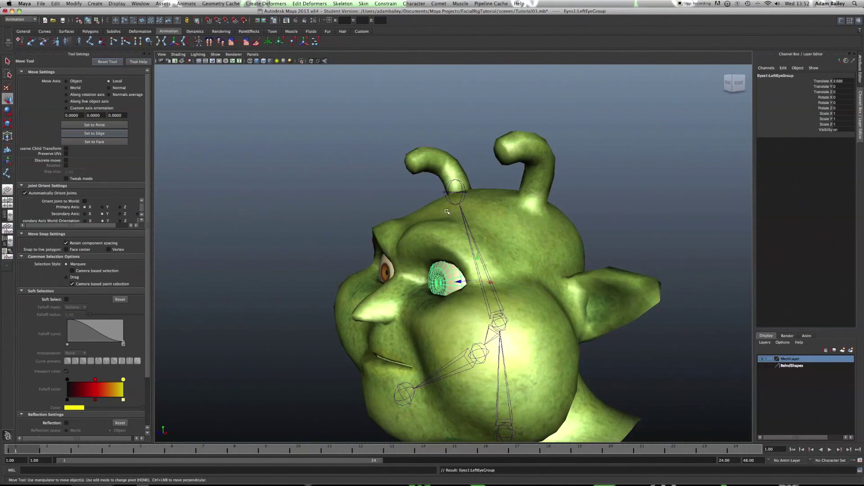
left_click(463, 188)
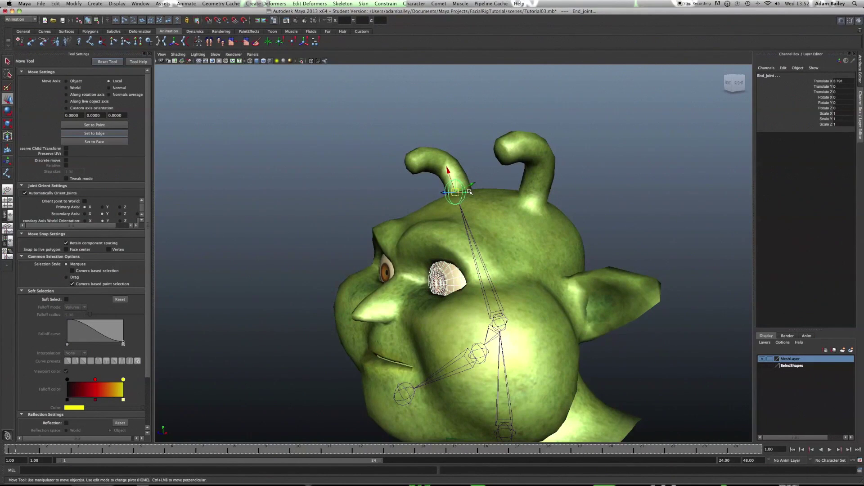
key("p")
Step: Parent the right eye group to End_joint
left_click_drag(426, 273, 484, 276, "alt")
left_click(353, 277)
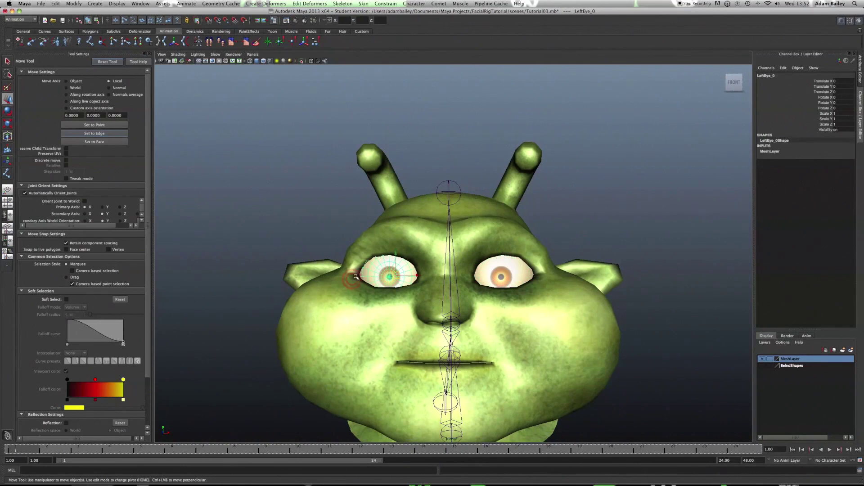
key("Up")
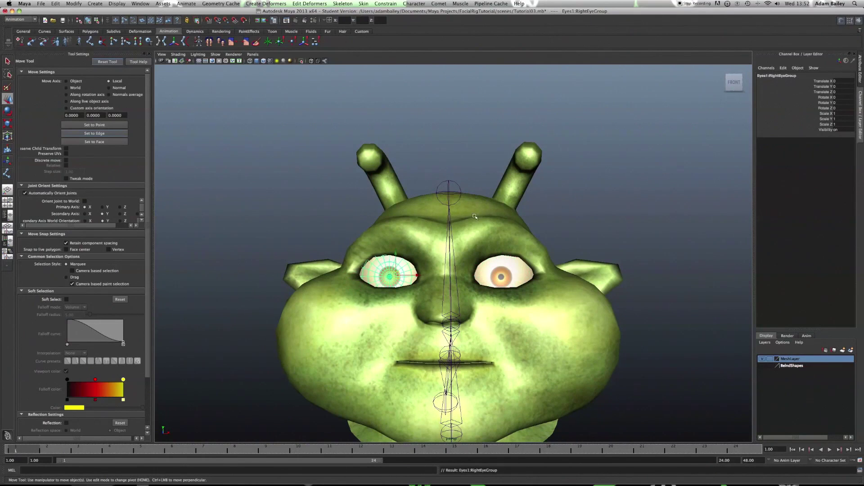
left_click(449, 184)
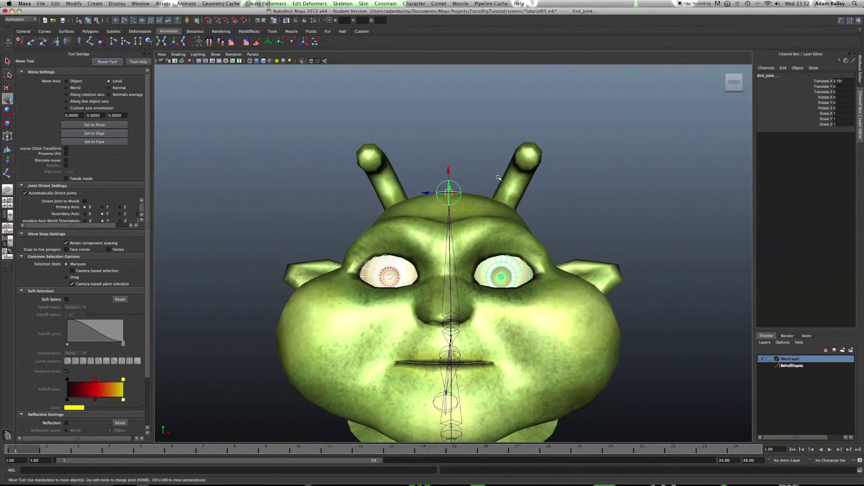
key("p")
Step: Test-rotate Head_joint to check that the eyes follow it, undo the rotation and clear the selection
scroll(499, 188, "down", 5)
left_click_drag(544, 282, 473, 291, "alt")
scroll(473, 291, "up", 3)
left_click(482, 308)
key("e")
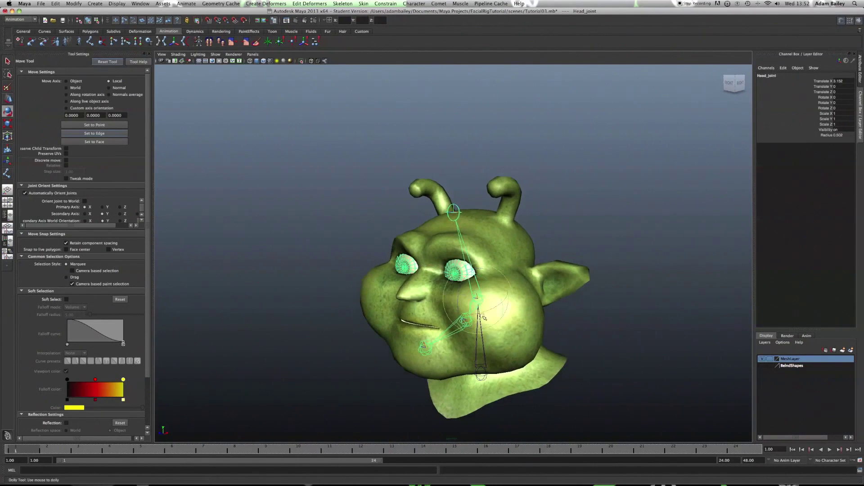
mouse_move(468, 305)
left_mouse_down()
mouse_move(479, 283)
mouse_move(451, 312)
mouse_move(498, 317)
mouse_move(465, 321)
mouse_move(458, 301)
mouse_move(484, 312)
mouse_move(467, 303)
left_mouse_up()
key("super+z")
key("z")
key("super+z")
left_click(580, 234)
Step: Examine the neck, head and jaw joints and the parented eyes from several angles
right_click_drag(508, 315, 528, 344, "alt")
middle_click_drag(529, 346, 520, 258, "alt")
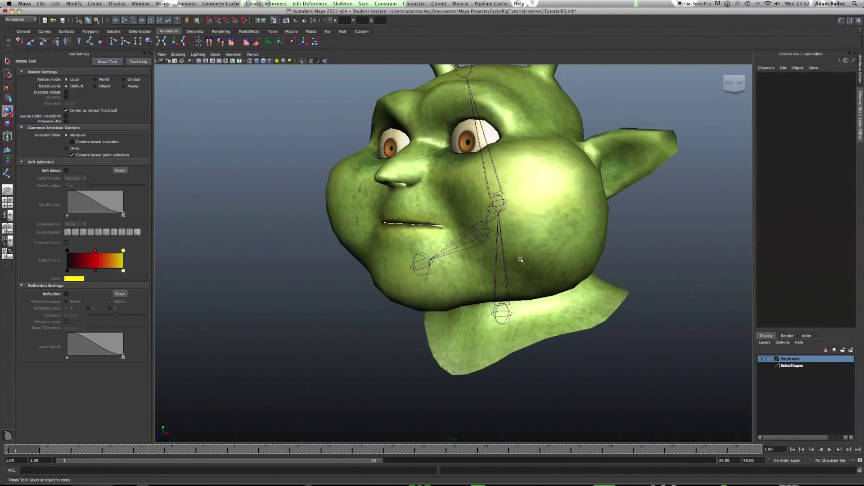
right_click_drag(521, 258, 503, 288, "alt")
middle_click_drag(503, 287, 480, 322, "alt")
left_click_drag(443, 295, 485, 292, "alt")
right_click_drag(487, 293, 465, 299, "alt")
mouse_move(465, 299)
left_mouse_down("alt")
mouse_move(427, 295)
mouse_move(465, 295)
left_mouse_up("alt")
right_click_drag(465, 295, 519, 275, "alt")
left_click(461, 253)
left_click(559, 211)
left_click_drag(488, 299, 395, 264, "alt")
Step: Center the pivot of the left eye group
scroll(395, 264, "down", 6)
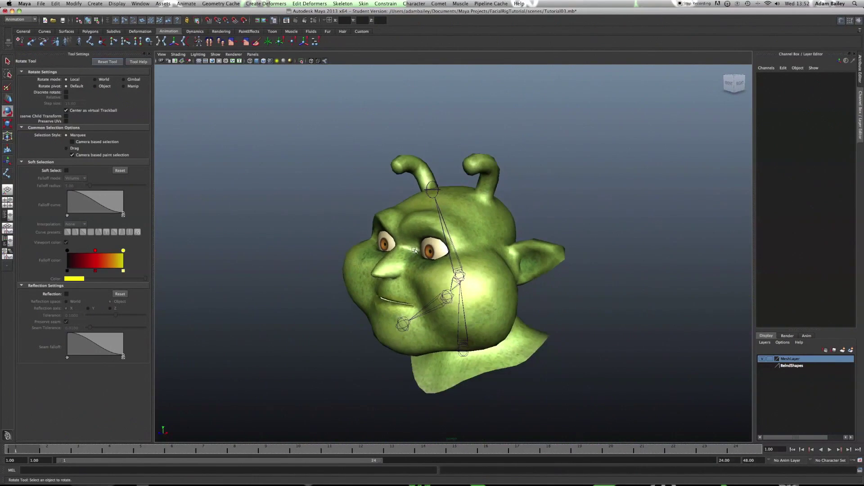
scroll(419, 272, "up", 3)
left_click(409, 246)
key("Up")
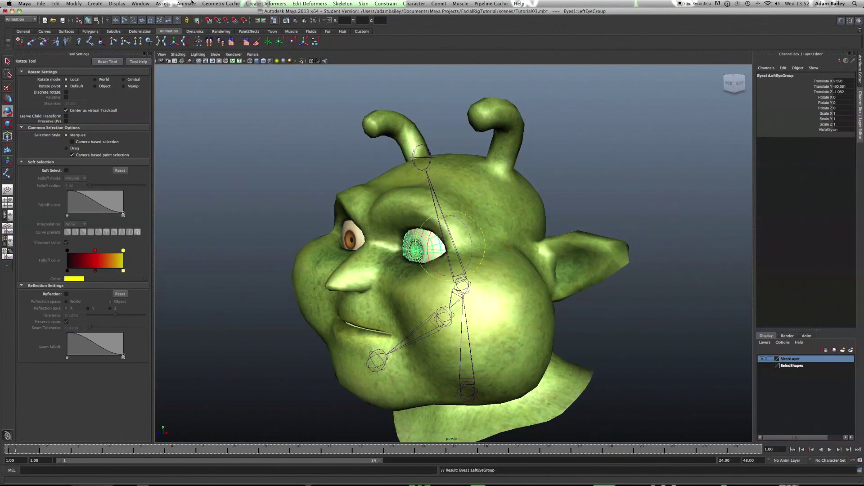
left_click(74, 3)
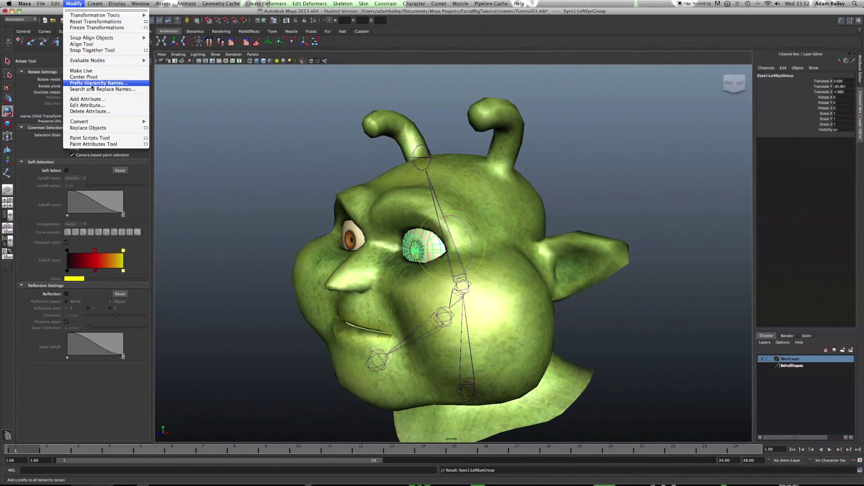
left_click(110, 80)
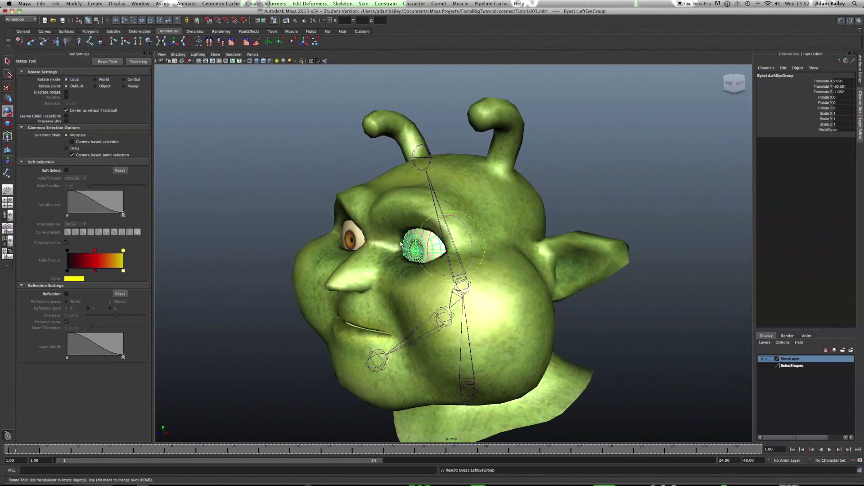
Step: Center the pivot of the right eye group and clear the selection
left_click(353, 234)
left_click(74, 4)
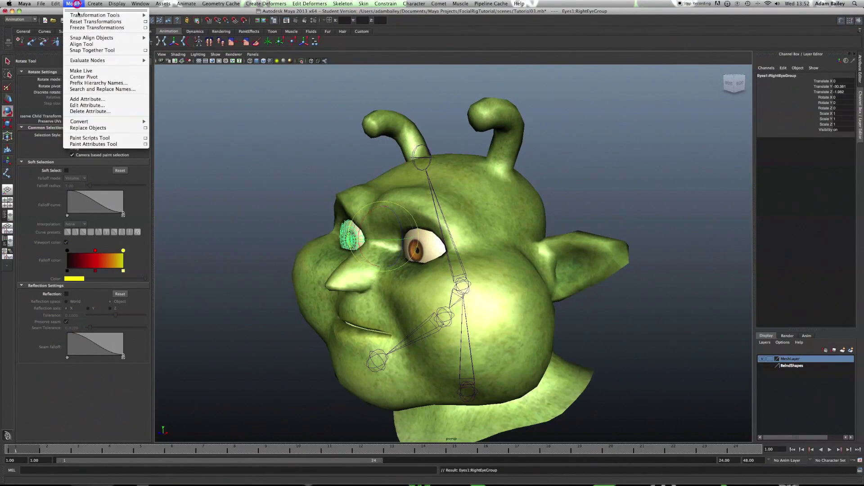
left_click(110, 79)
left_click(228, 184)
scroll(322, 243, "up", 5)
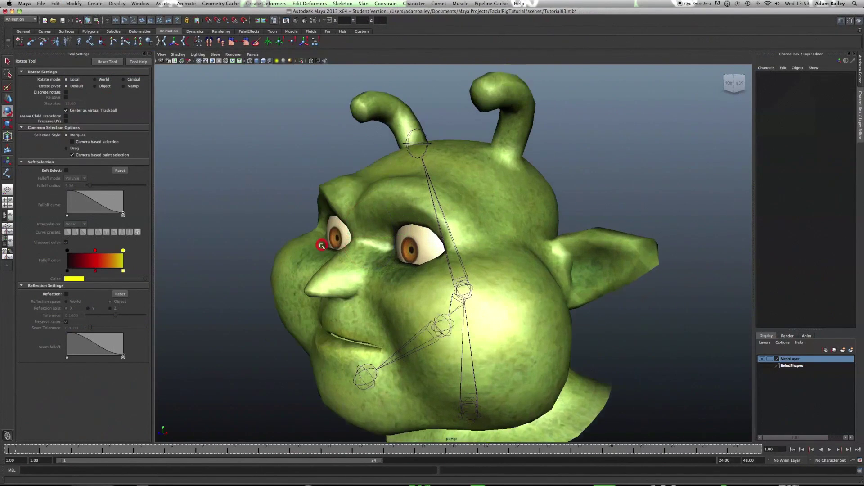
Step: Turn on the local rotation axes display for the right eye group
left_click(319, 240)
key("Up")
key("Up")
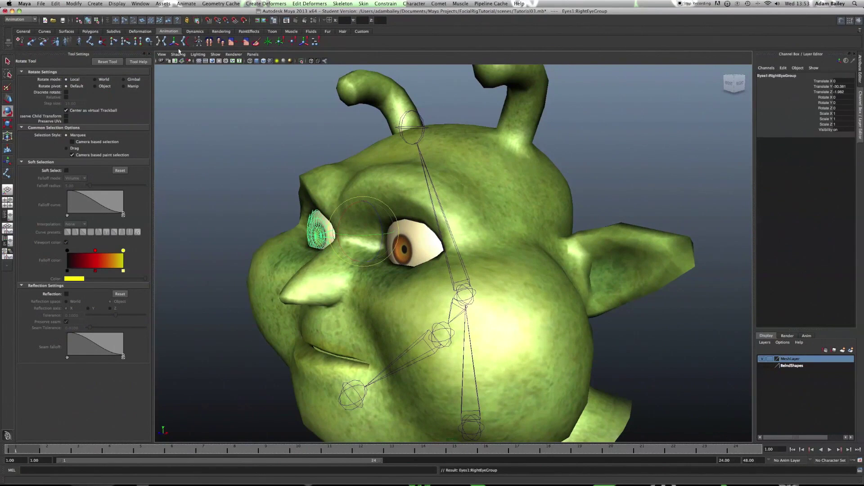
left_click_drag(228, 141, 229, 152, "alt")
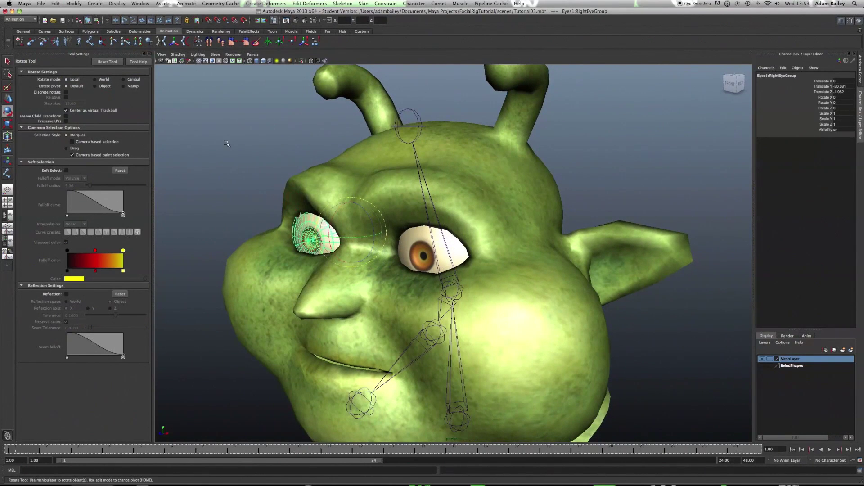
left_click_drag(281, 209, 300, 220, "alt")
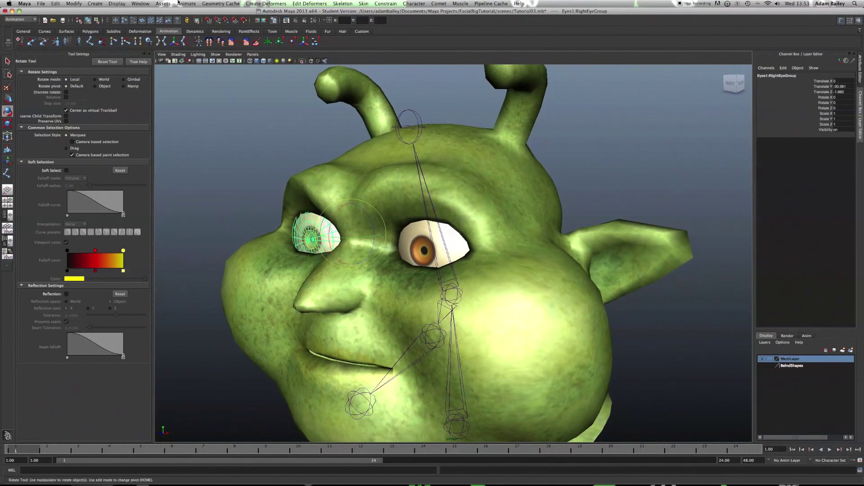
left_click(117, 3)
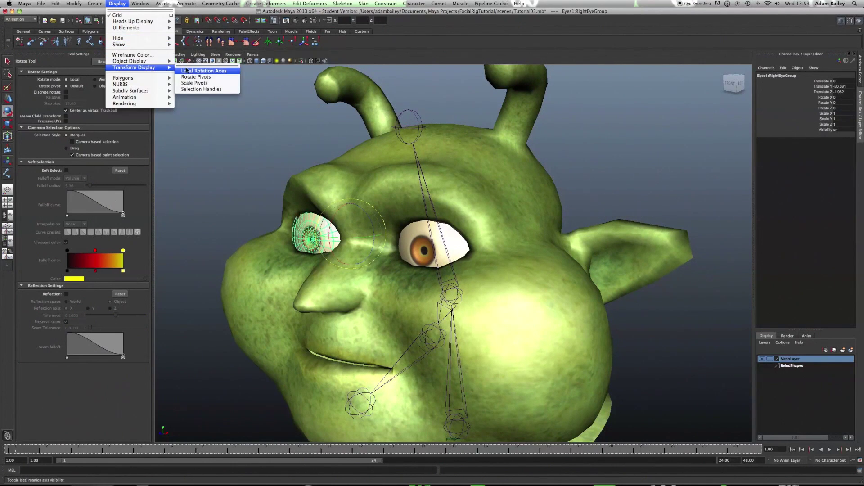
left_click(188, 71)
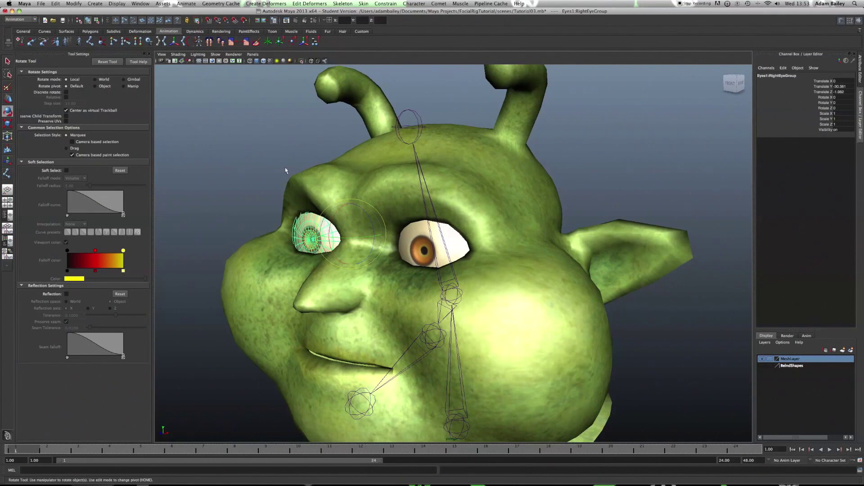
Step: Turn on the left eye group's local rotation axes and show all object types in the viewport
left_click(271, 173)
left_click(454, 249)
key("Up")
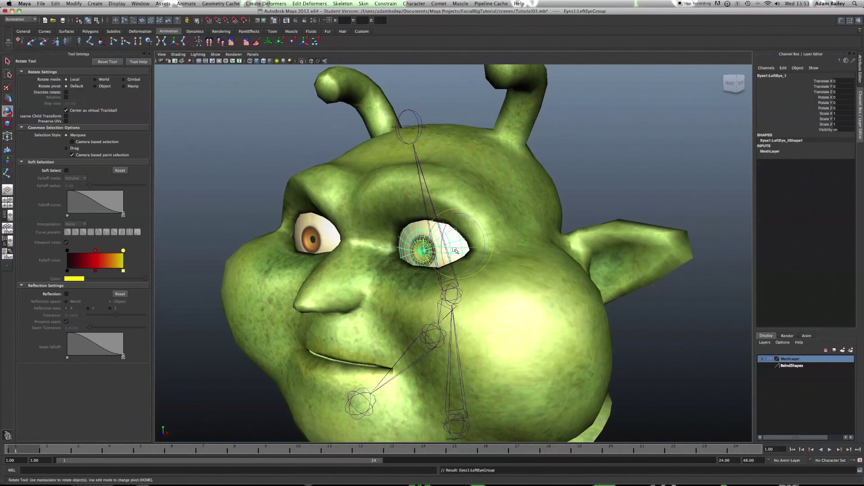
key("Up")
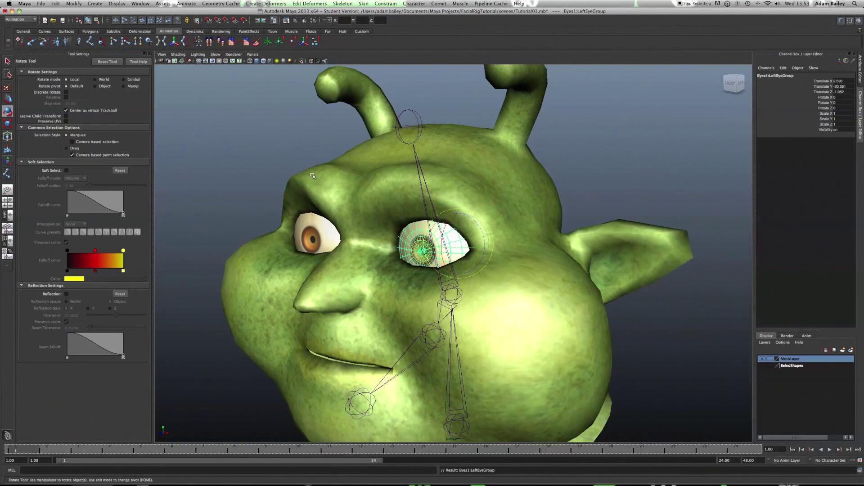
left_click(217, 58)
mouse_move(233, 54)
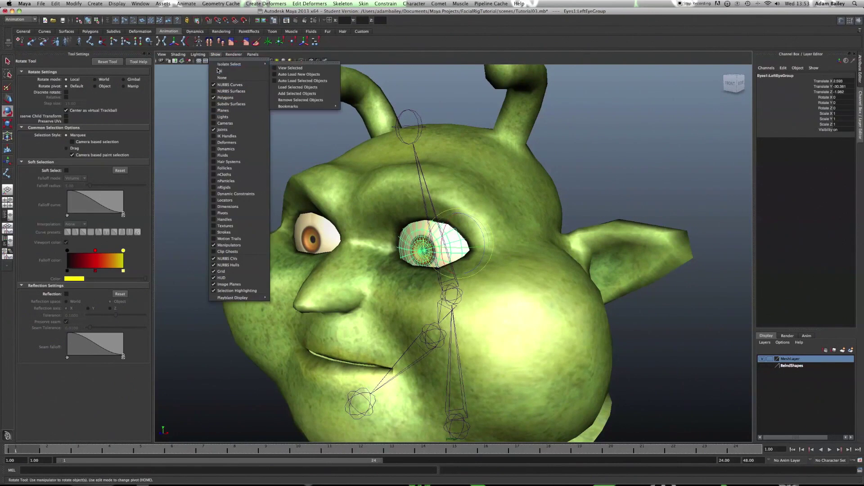
left_click(218, 72)
left_click(256, 138)
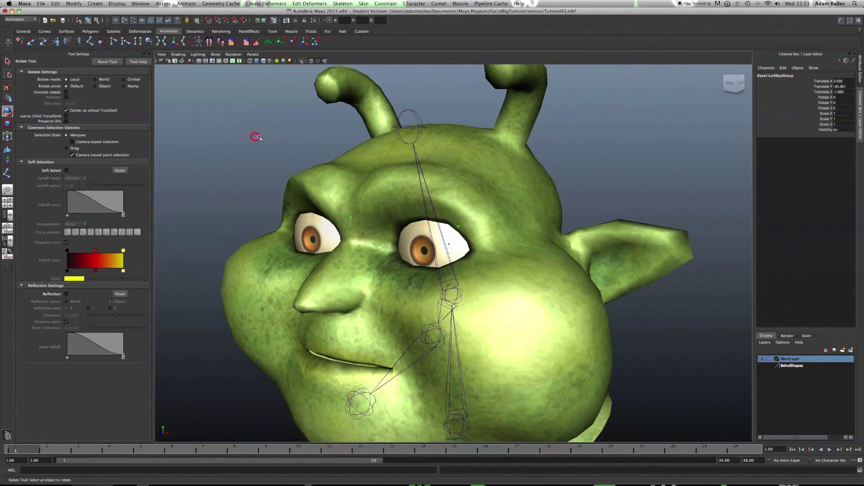
Step: Examine the local rotation axes of both eyes close up and from several angles
scroll(263, 189, "down", 4)
left_click_drag(265, 239, 345, 252, "alt")
scroll(345, 253, "up", 3)
middle_click_drag(344, 252, 408, 246, "alt")
scroll(407, 247, "up", 5)
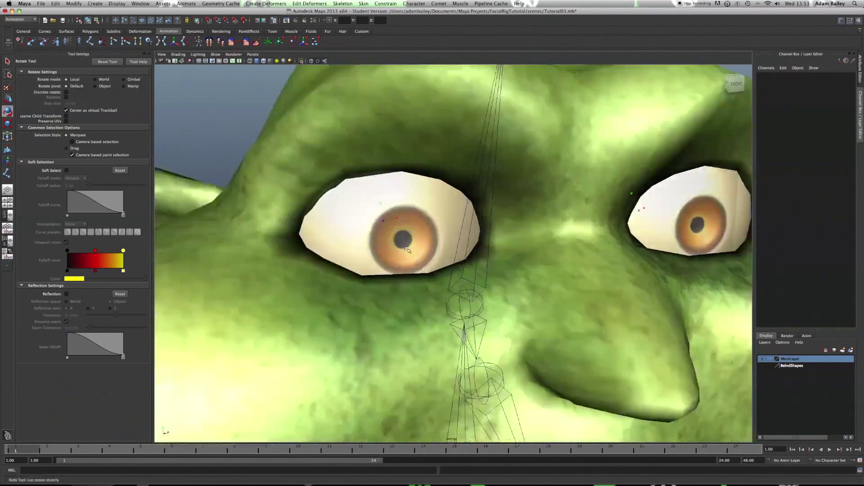
scroll(414, 269, "down", 10)
left_click_drag(415, 271, 366, 264, "alt")
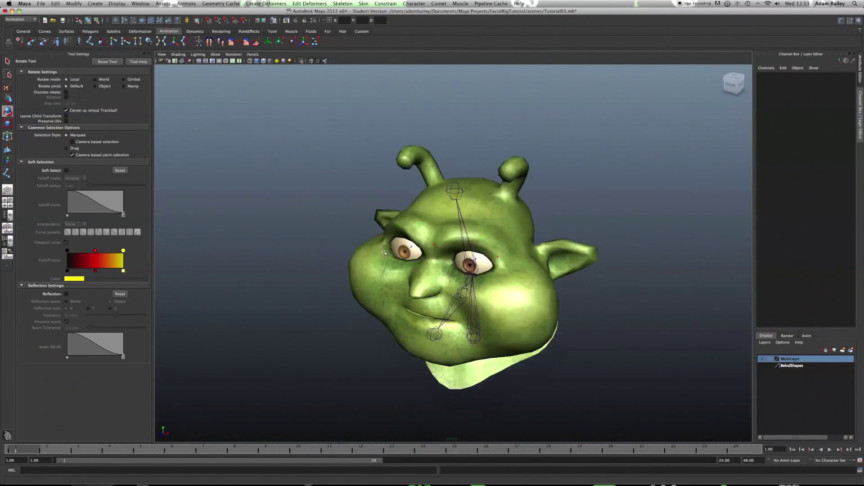
scroll(366, 263, "up", 8)
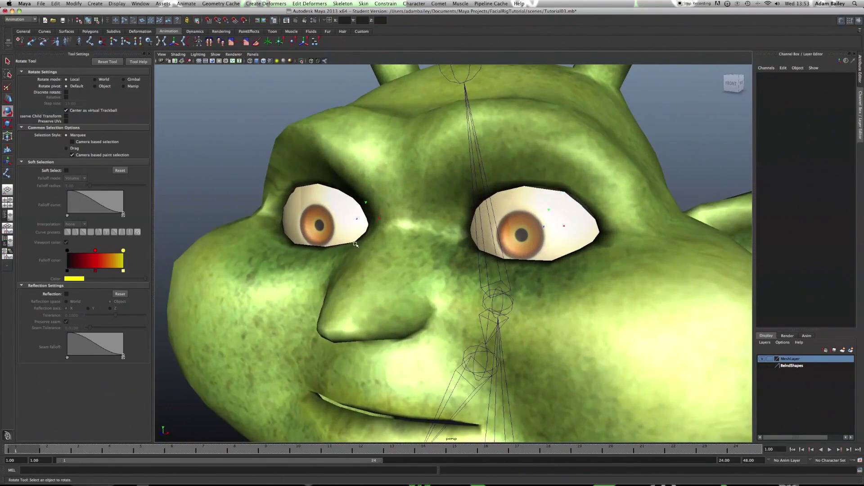
scroll(356, 245, "down", 3)
scroll(355, 243, "up", 8)
middle_click_drag(331, 270, 408, 267, "alt")
scroll(408, 267, "down", 3)
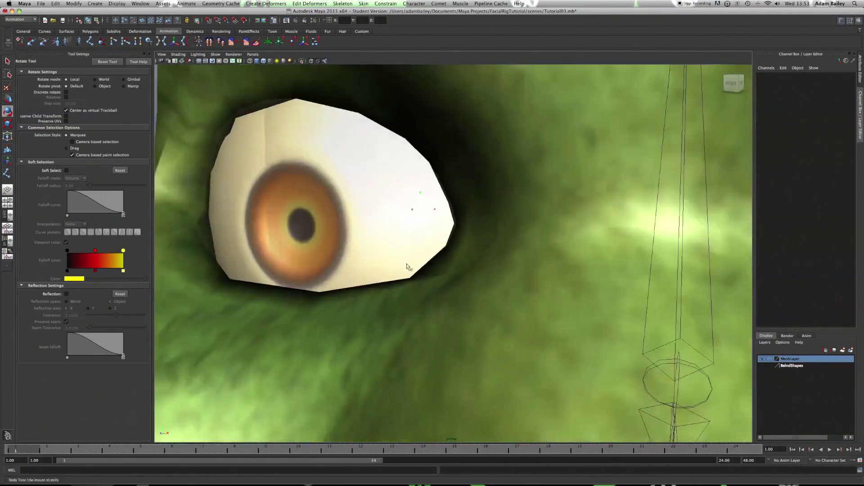
key("f")
Step: Create a NURBS circle and bring the whole scene into view
left_click(96, 4)
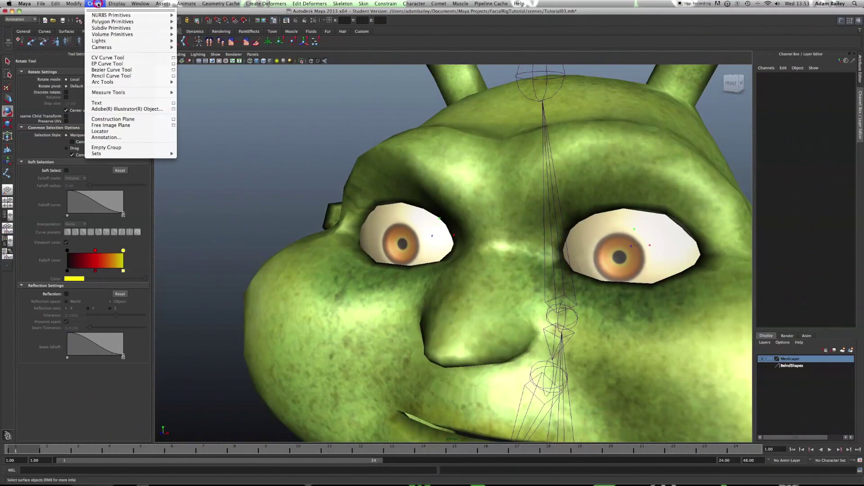
mouse_move(135, 16)
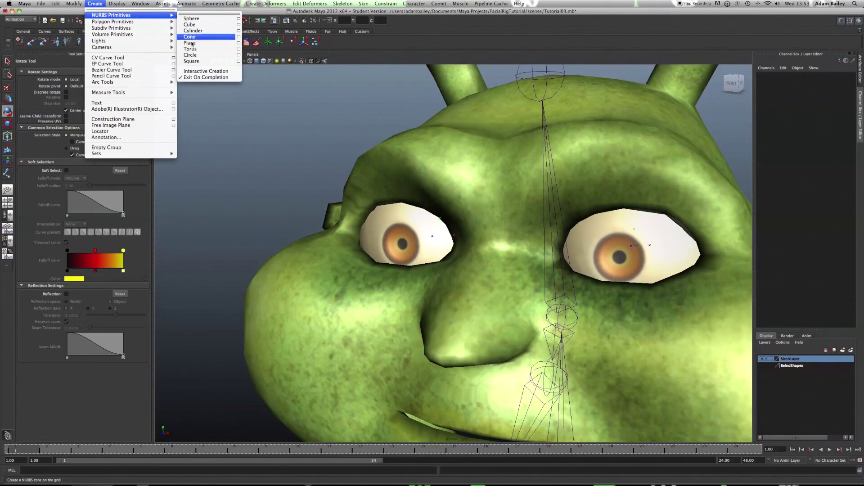
left_click(194, 55)
key("a")
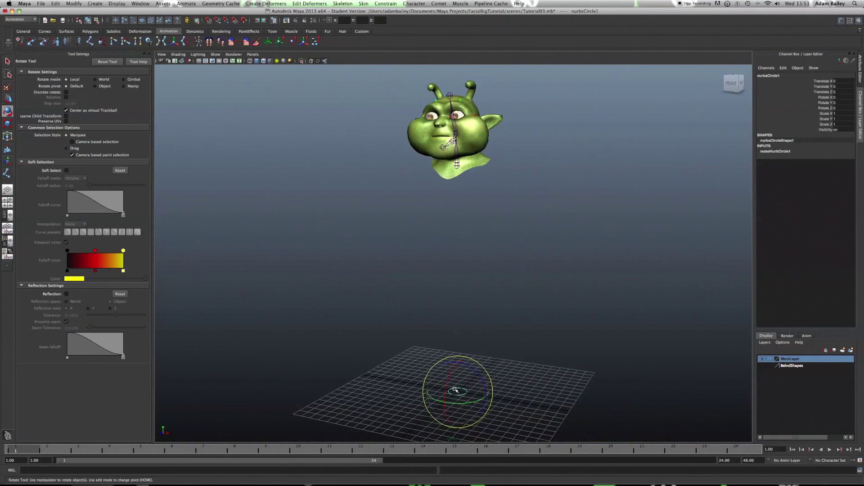
Step: Move the NURBS circle onto the pivot of the right eye, at about -1.319, 28.29, 2.222
middle_click_drag(444, 336, 448, 439, "alt")
scroll(437, 153, "up", 10)
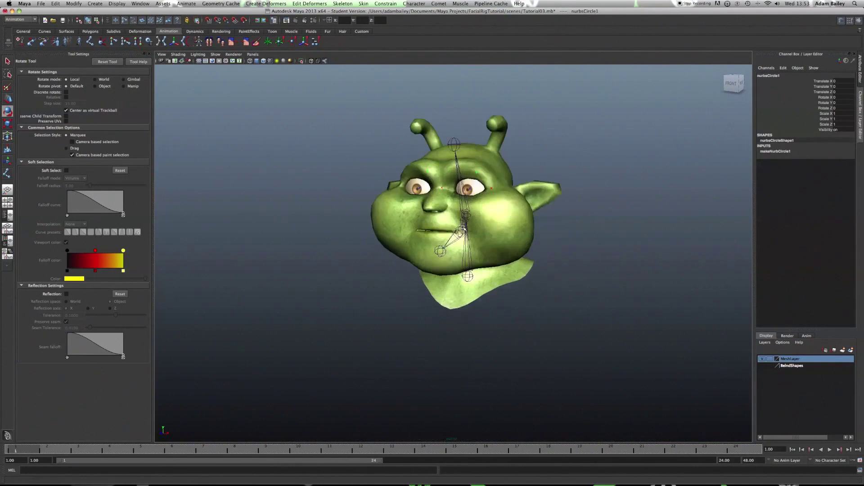
middle_click_drag(399, 154, 421, 382, "alt")
scroll(422, 382, "up", 5)
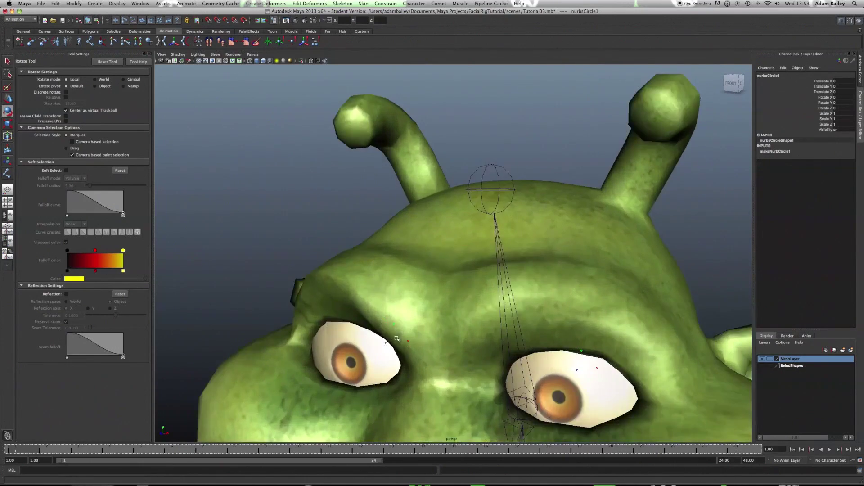
left_click_drag(387, 288, 450, 283, "alt")
scroll(432, 237, "up", 5)
middle_click_drag(432, 238, 408, 320, "alt")
scroll(430, 248, "up", 5)
scroll(411, 321, "up", 5)
left_click_drag(412, 321, 443, 275, "alt")
key("w")
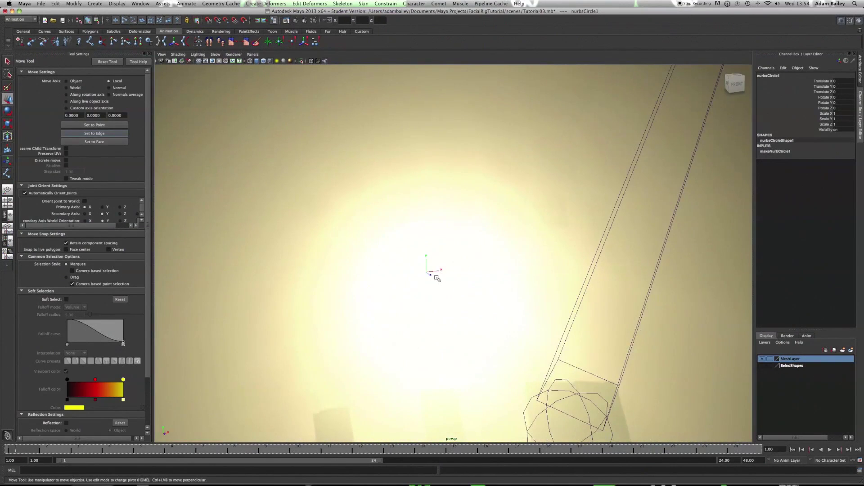
middle_click(427, 272)
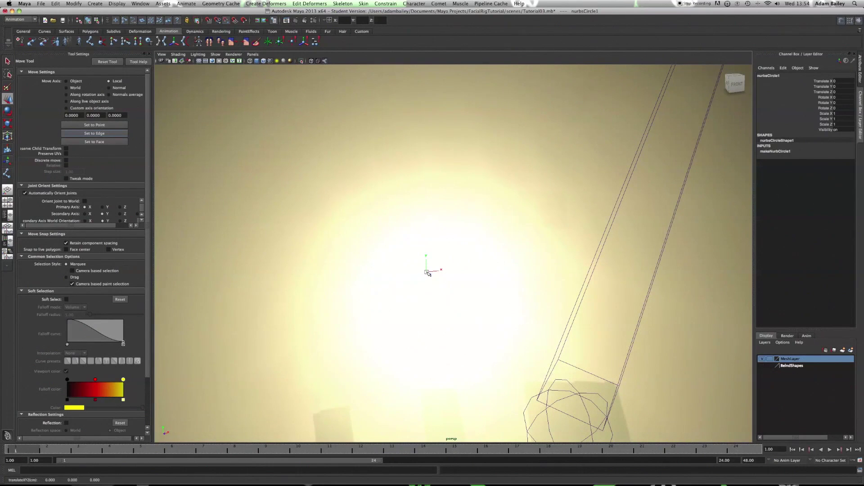
scroll(434, 280, "down", 2)
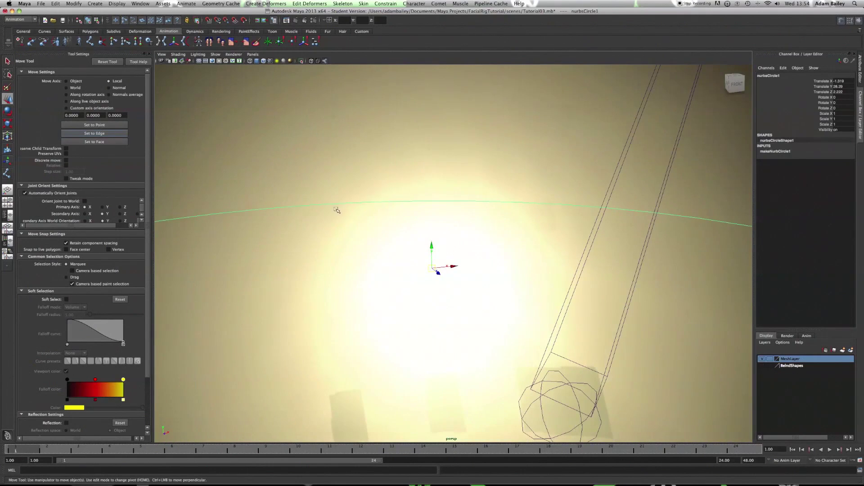
Step: Duplicate the circle and move the copy onto the left eye's pivot, at about 1.274 in X
right_click_drag(593, 220, 439, 267, "alt")
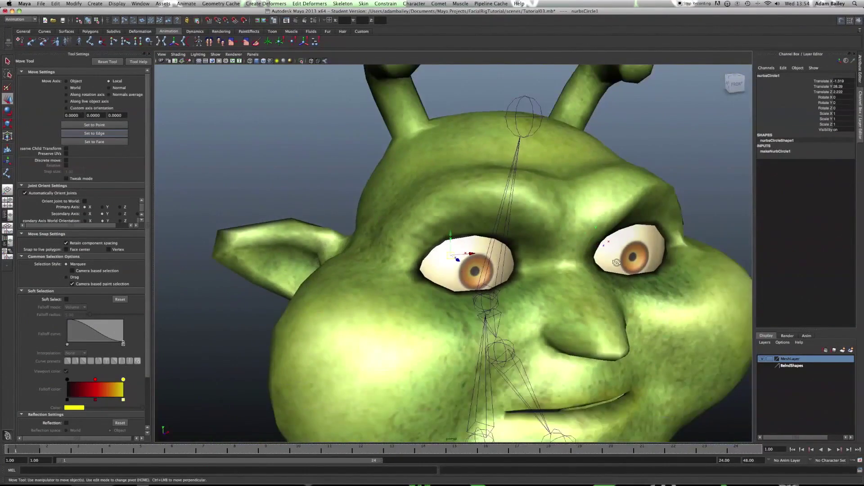
left_click_drag(640, 254, 588, 261, "alt")
right_click_drag(586, 262, 609, 274, "alt")
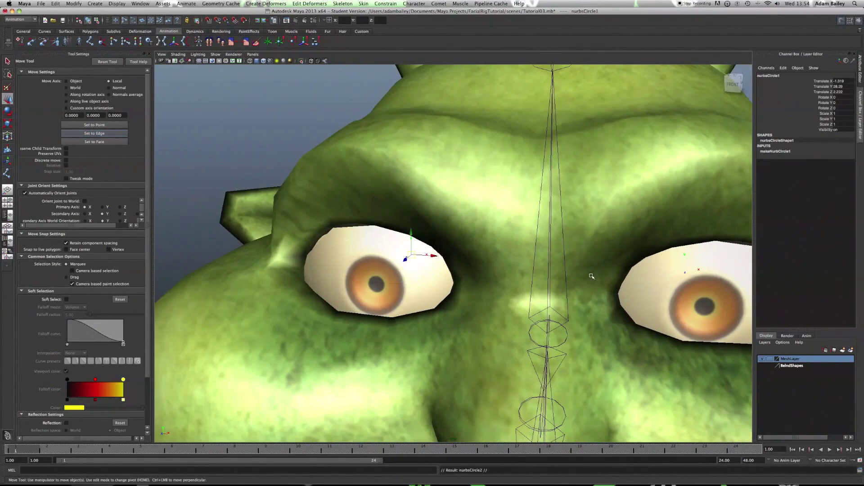
right_click_drag(630, 302, 470, 343, "alt")
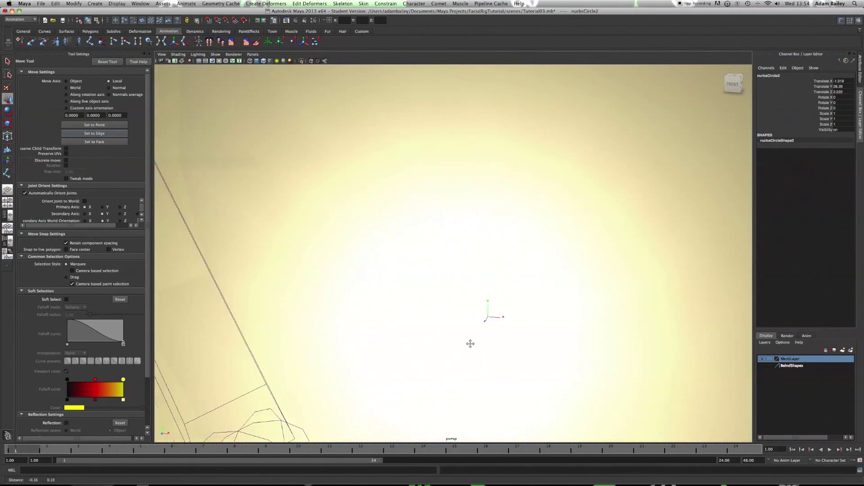
middle_click_drag(470, 343, 466, 333, "alt")
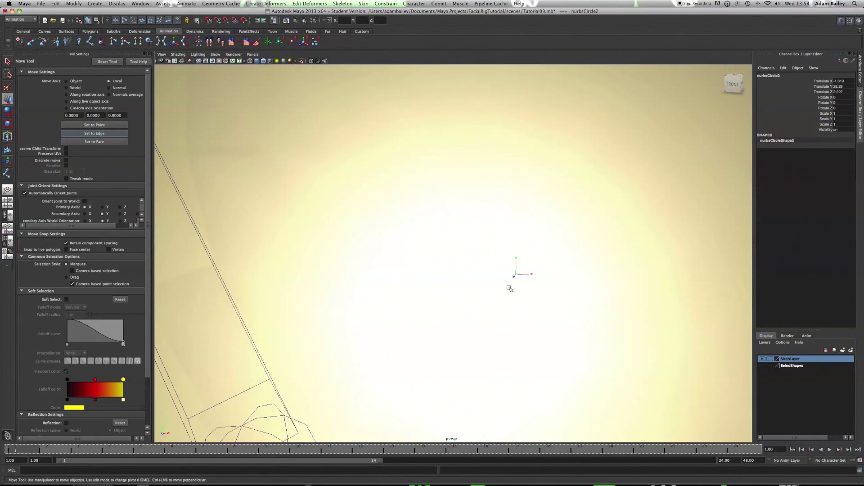
left_click_drag(516, 274, 518, 275)
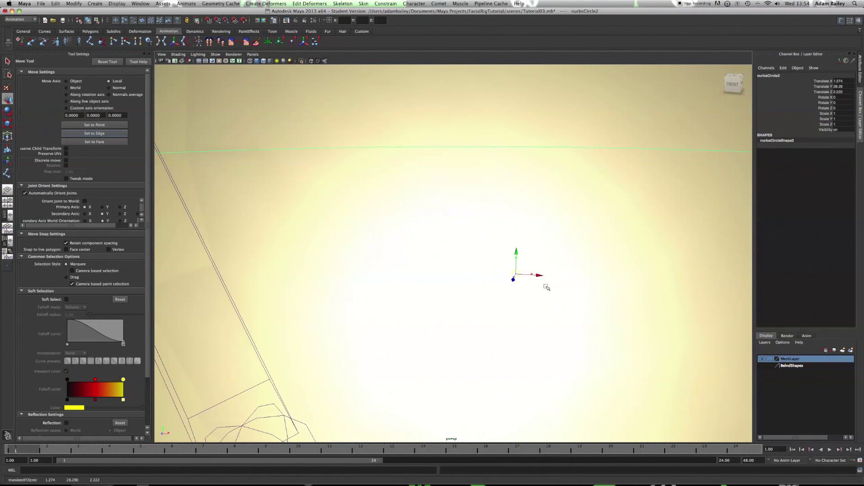
Step: Select both eye circles and set their X rotation to 90 degrees
right_click_drag(547, 287, 402, 287, "alt")
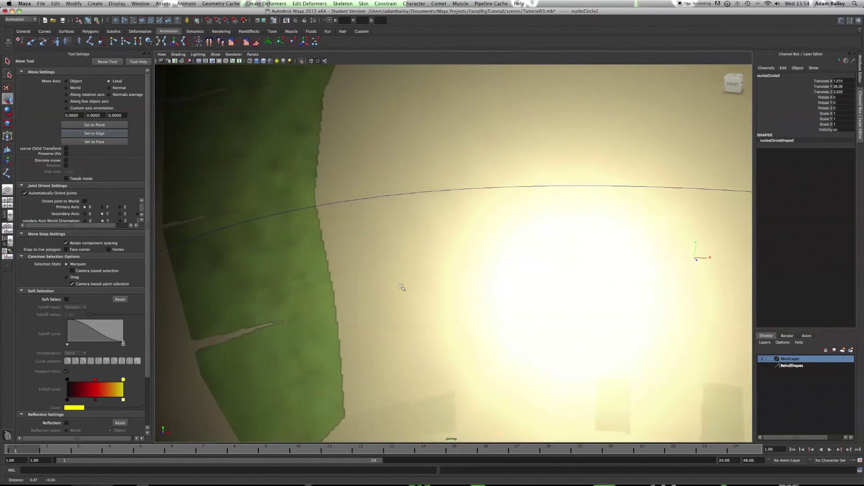
left_click(410, 193, "shift")
right_click_drag(639, 288, 473, 224, "alt")
key("e")
left_click_drag(475, 229, 476, 232)
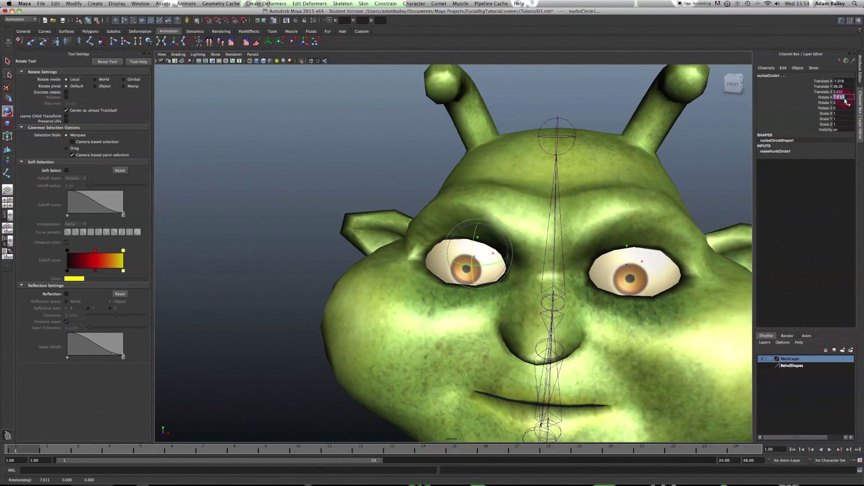
Step: Move both circles forward in front of the face, to a Z translation of about 6.774
key("w")
left_click_drag(451, 288, 190, 349, "alt")
scroll(278, 276, "down", 6)
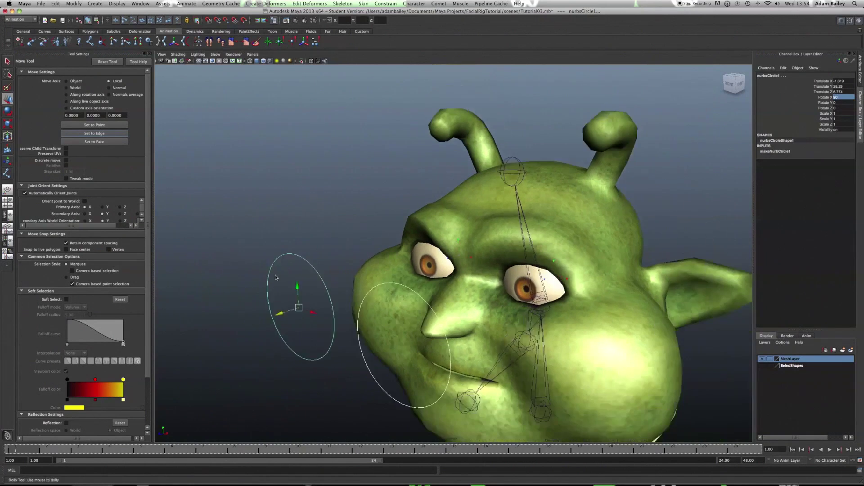
Step: Freeze the transformations of both circles, delete their history and clear the selection
left_click(73, 4)
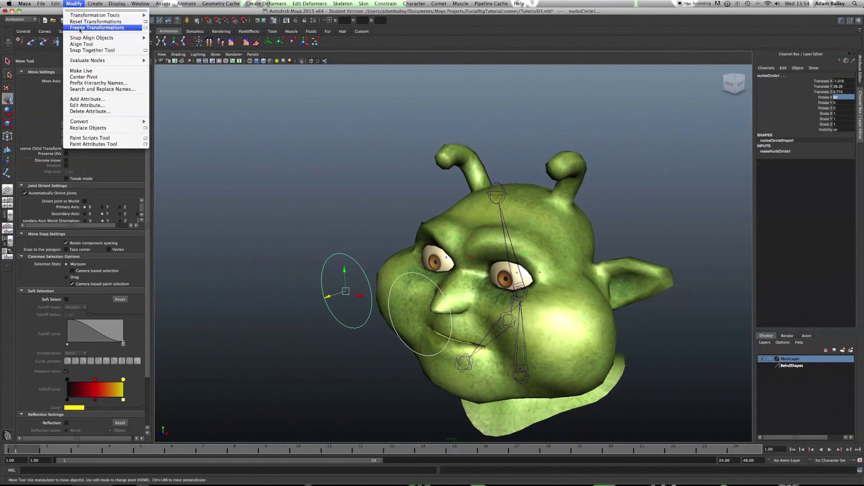
left_click(80, 29)
left_click(74, 4)
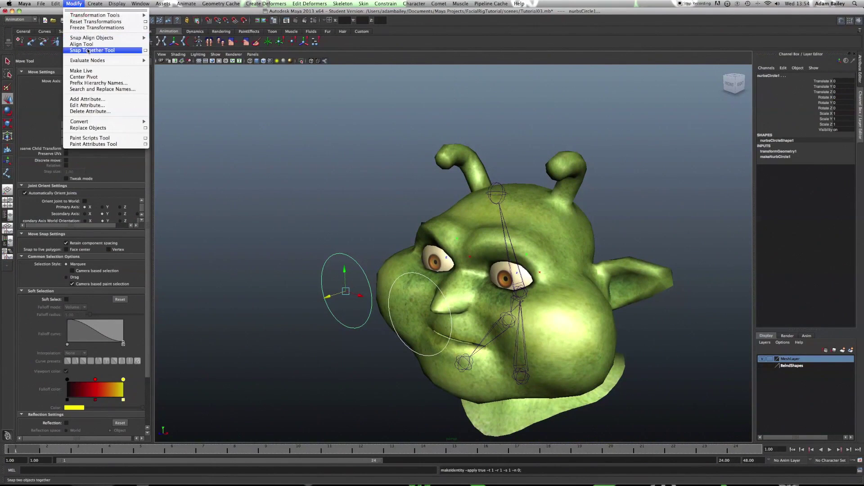
left_click(55, 4)
mouse_move(104, 82)
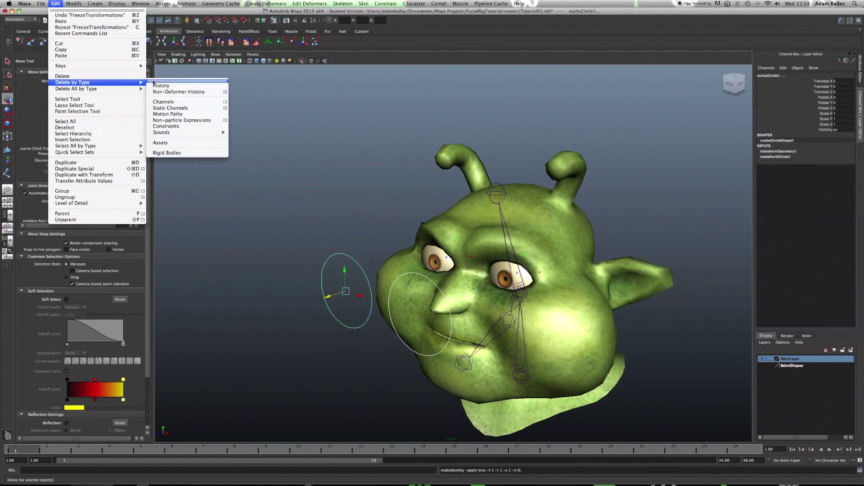
left_click(159, 85)
left_click(329, 189)
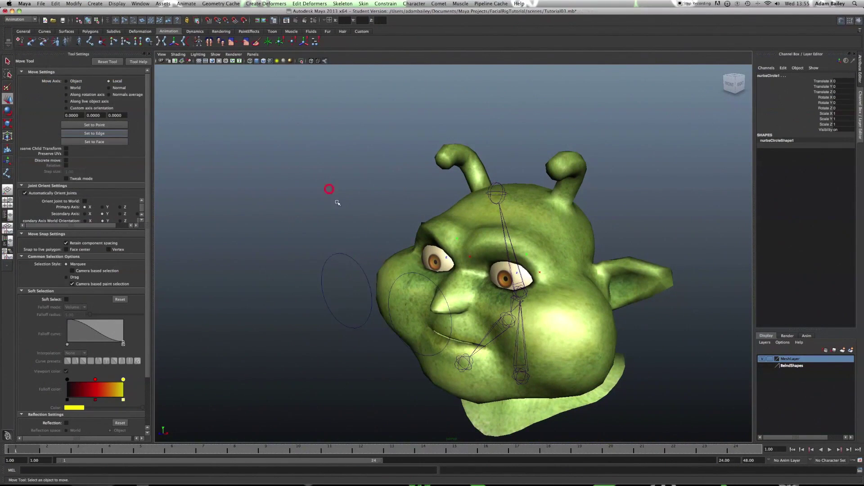
Step: Examine how the two eye circles sit in front of the face from several angles
left_click_drag(357, 295, 363, 318, "alt")
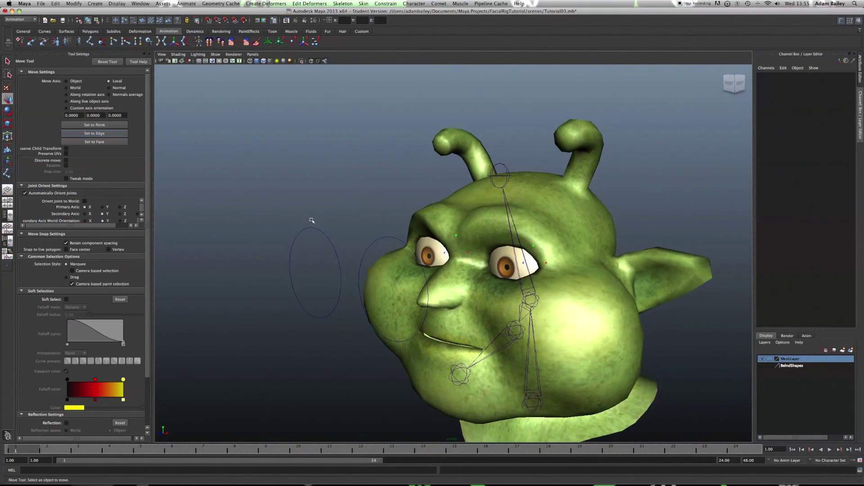
left_click_drag(370, 249, 348, 251)
scroll(334, 252, "down", 5)
left_click_drag(335, 283, 451, 277, "alt")
key("super+z")
scroll(360, 297, "down", 4)
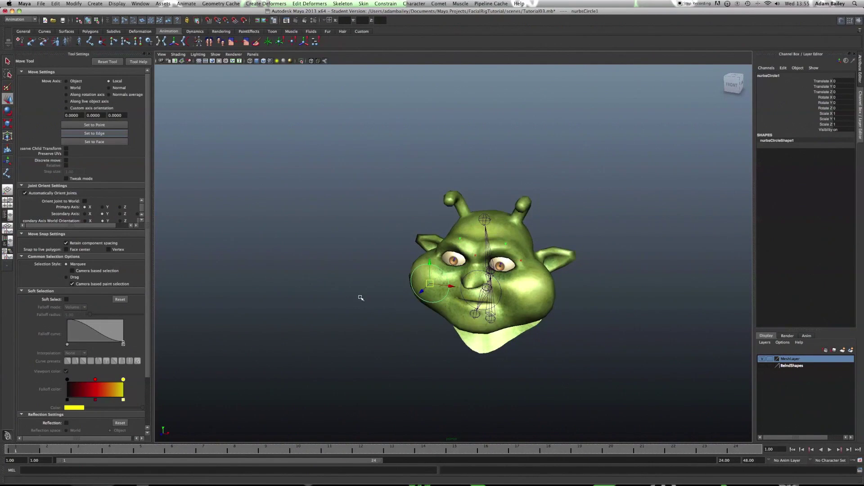
mouse_move(361, 297)
left_mouse_down("alt")
mouse_move(350, 289)
mouse_move(315, 297)
mouse_move(347, 300)
left_mouse_up("alt")
scroll(345, 299, "up", 6)
scroll(358, 277, "down", 3)
scroll(373, 282, "up", 6)
scroll(354, 303, "down", 2)
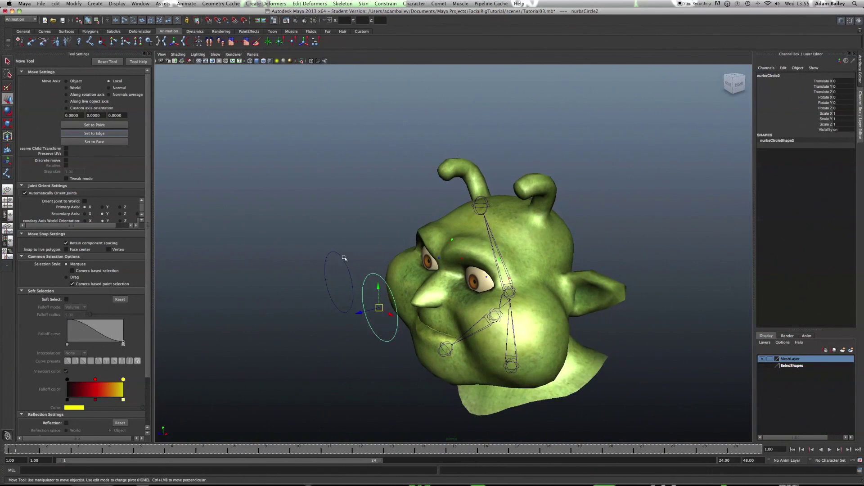
Step: Duplicate the left eye's circle and centre the copy between the eyes, at an X translation of about -1.287
left_click(344, 281, "shift")
left_click(366, 291)
scroll(367, 306, "up", 3)
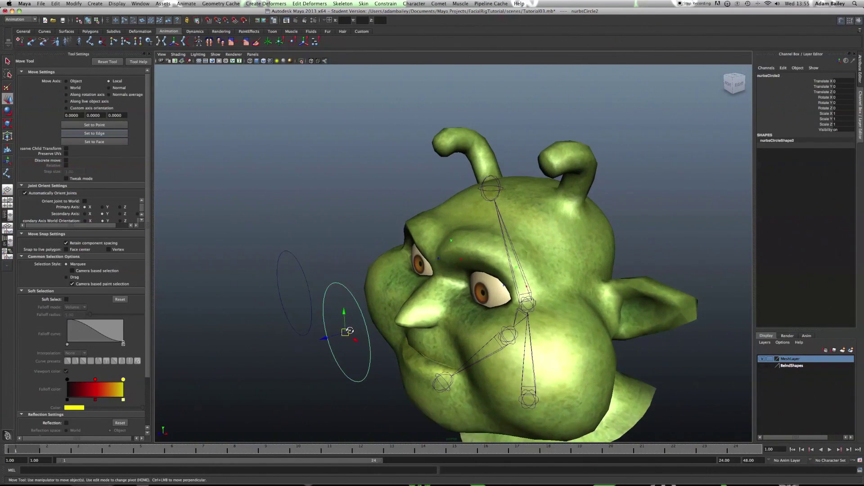
left_click_drag(350, 331, 405, 330, "alt")
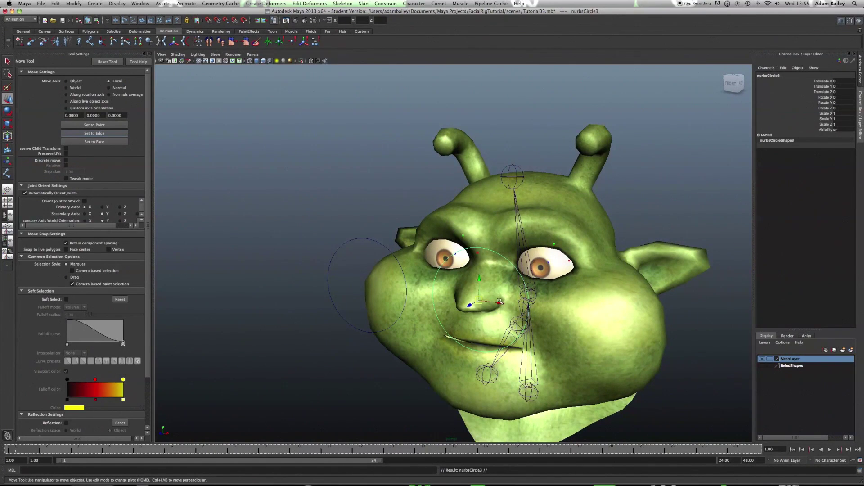
left_click_drag(501, 305, 443, 300)
key("space")
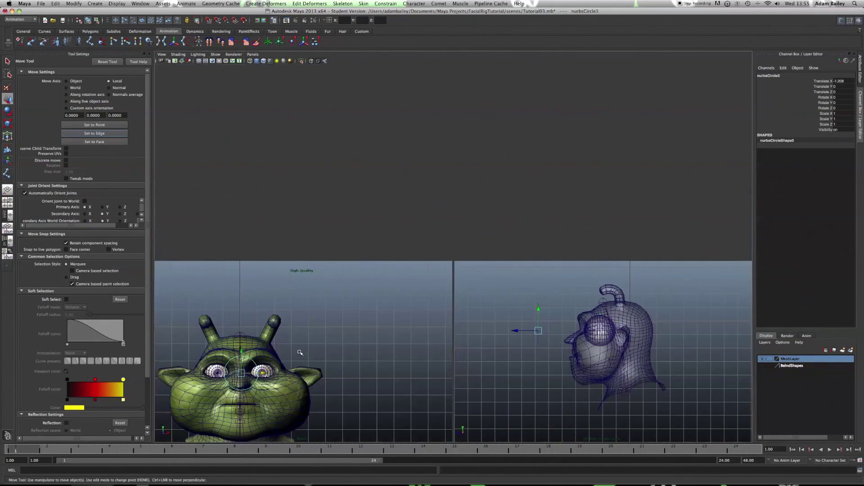
scroll(320, 352, "up", 8)
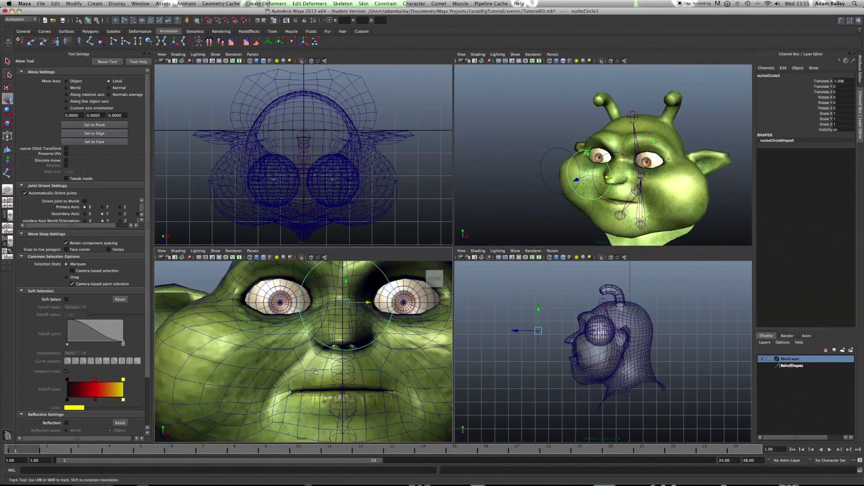
middle_click_drag(372, 316, 309, 382, "alt")
scroll(309, 382, "up", 3)
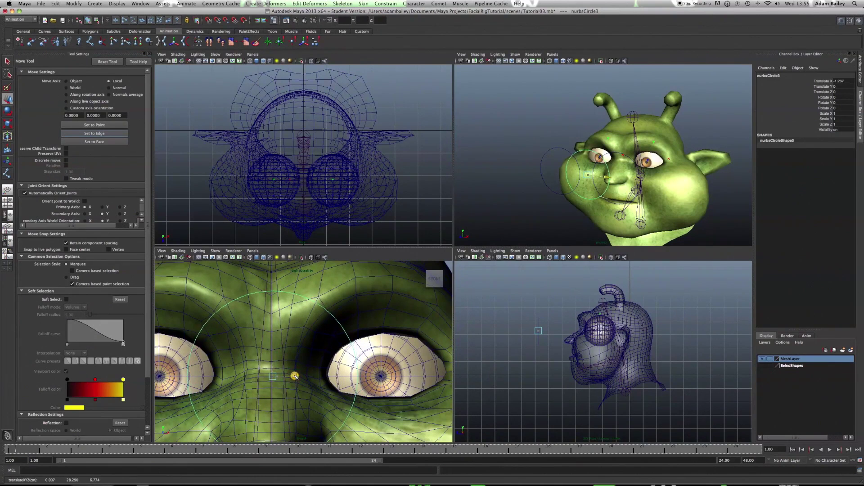
left_click_drag(297, 377, 293, 377)
key("space")
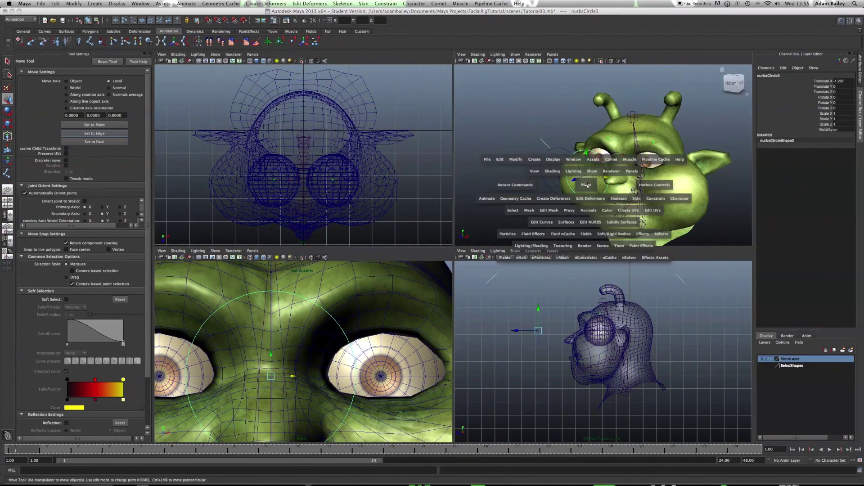
Step: Scale the central circle up uniformly to about 1.551
scroll(474, 243, "up", 3)
left_click_drag(424, 299, 477, 274, "alt")
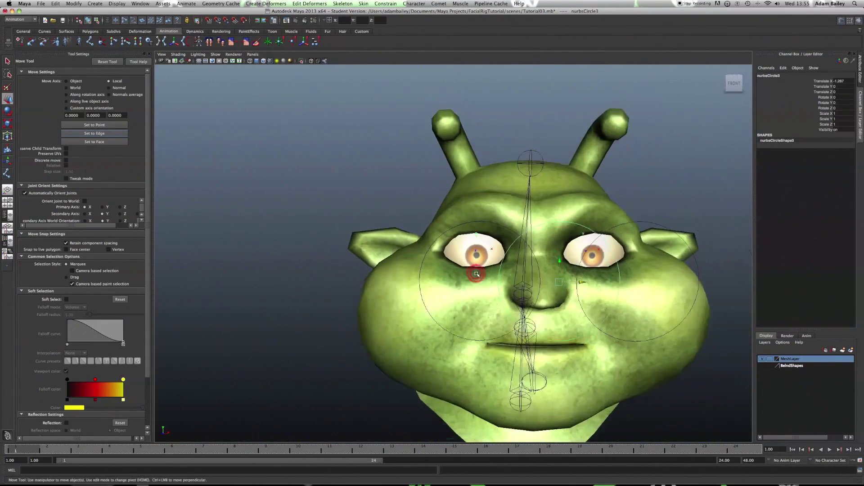
scroll(476, 273, "down", 2)
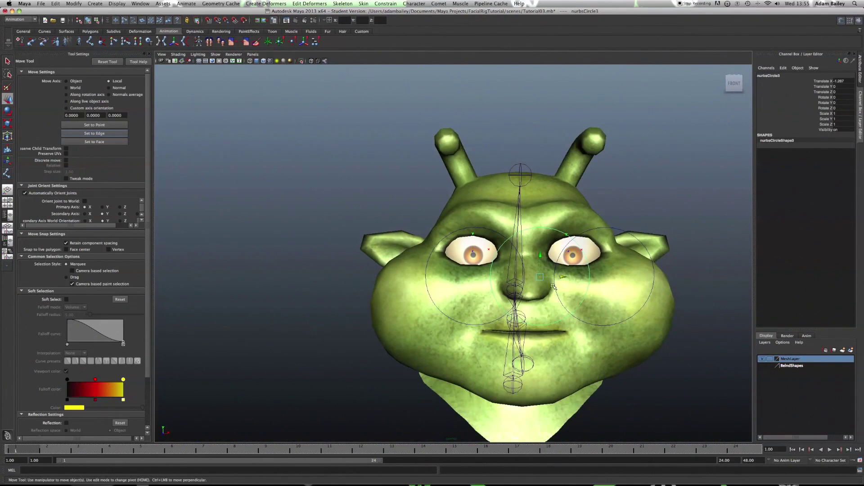
key("r")
left_click_drag(540, 277, 581, 226)
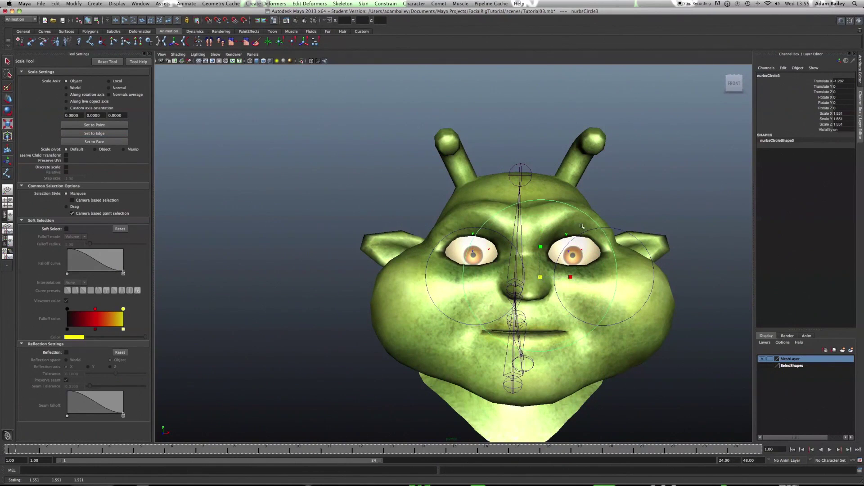
Step: Show the central circle's control vertices and scale those on both sides outward, widening the curve around both eye circles
right_click_drag(586, 215, 566, 212)
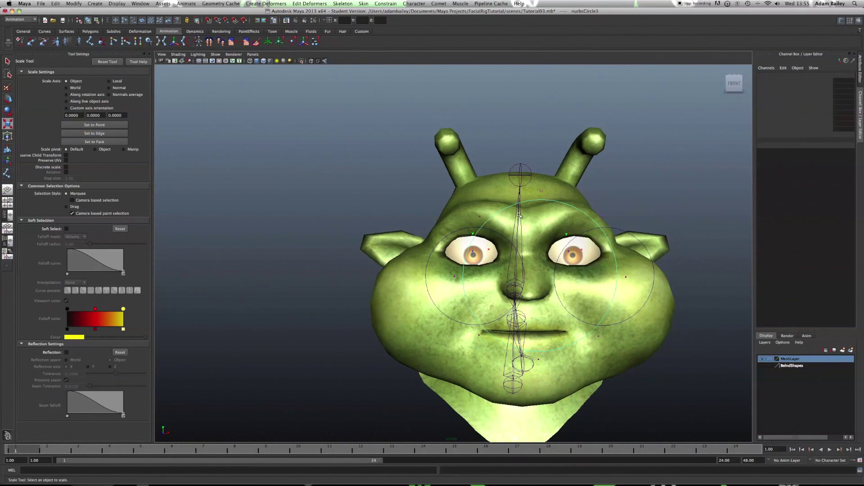
scroll(454, 256, "down", 3)
left_click_drag(459, 258, 424, 252, "alt")
left_click_drag(357, 191, 405, 363)
left_click_drag(427, 315, 568, 291, "alt")
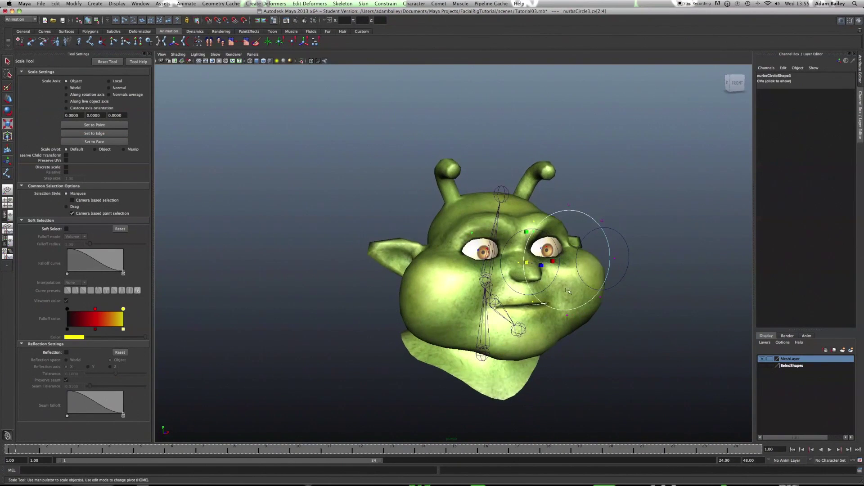
left_click(602, 221)
left_click(620, 260)
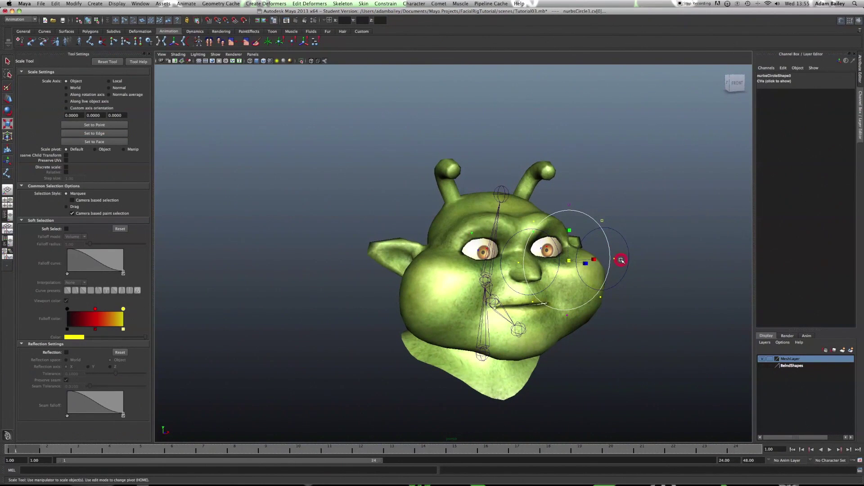
left_click_drag(602, 264, 612, 262)
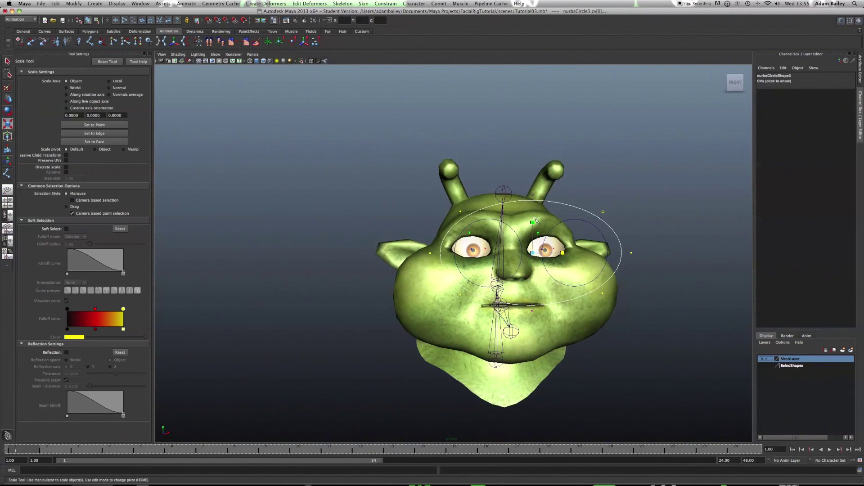
left_click_drag(531, 222, 531, 220)
Step: Scale the upper and lower middle control vertices vertically toward each other to pinch the curve between the eye circles
left_click(533, 194)
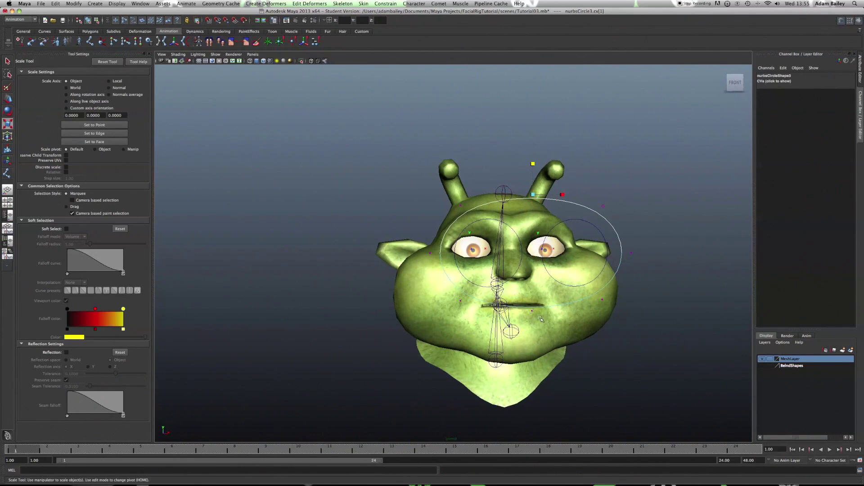
left_click_drag(530, 308, 537, 316, "shift")
left_click_drag(533, 222, 536, 239)
Step: Scale the four corner control vertices slightly inward horizontally and outward vertically, then leave control vertex editing
left_click(460, 206)
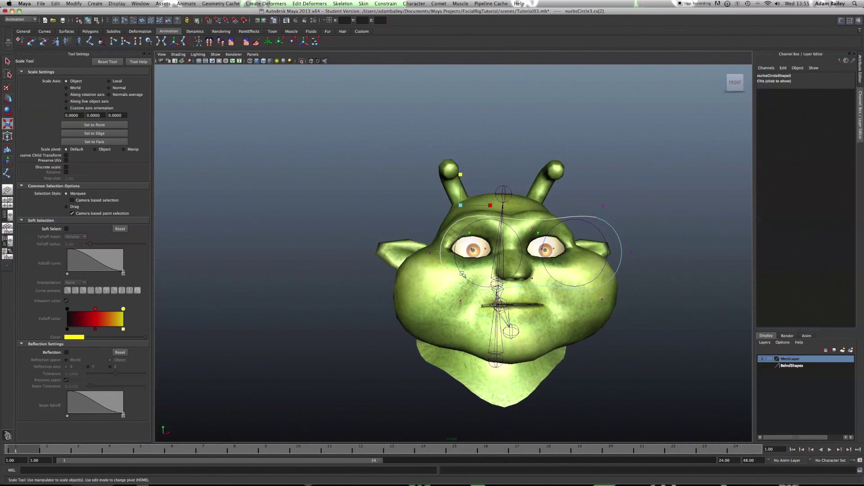
left_click(460, 301, "shift")
left_click_drag(599, 299, 605, 310, "shift")
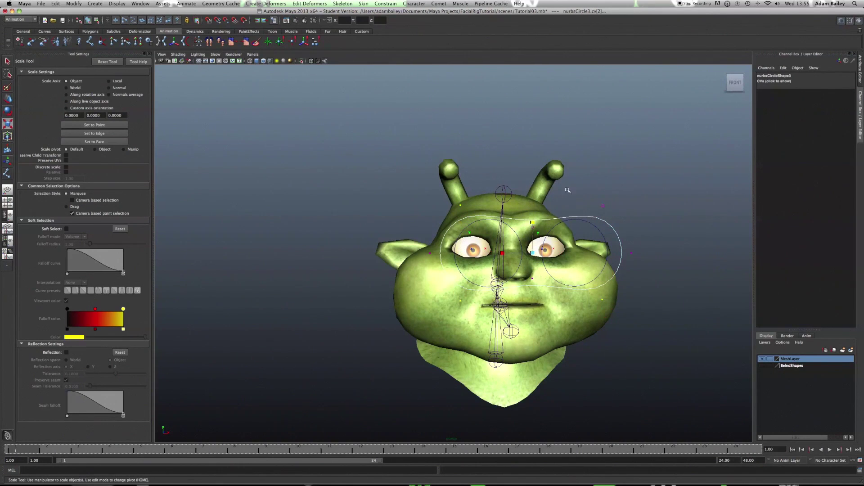
left_click_drag(589, 195, 617, 209, "shift")
left_click_drag(562, 253, 555, 253)
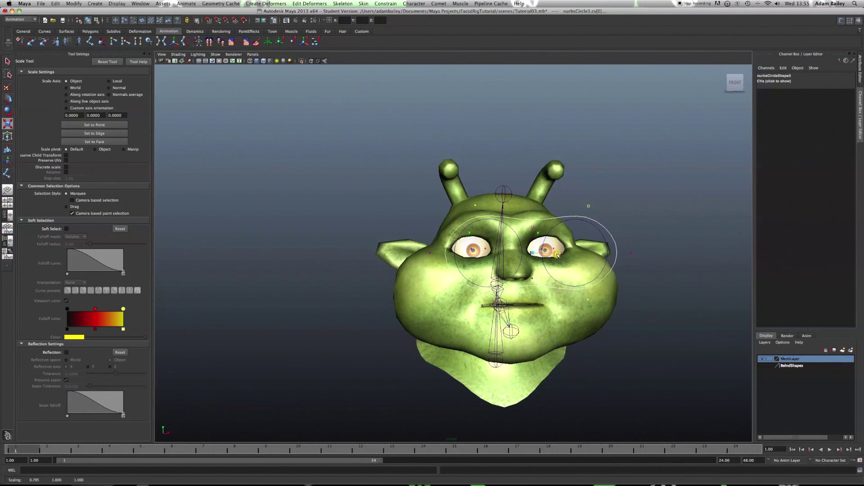
left_click_drag(533, 223, 537, 215)
left_click(585, 202)
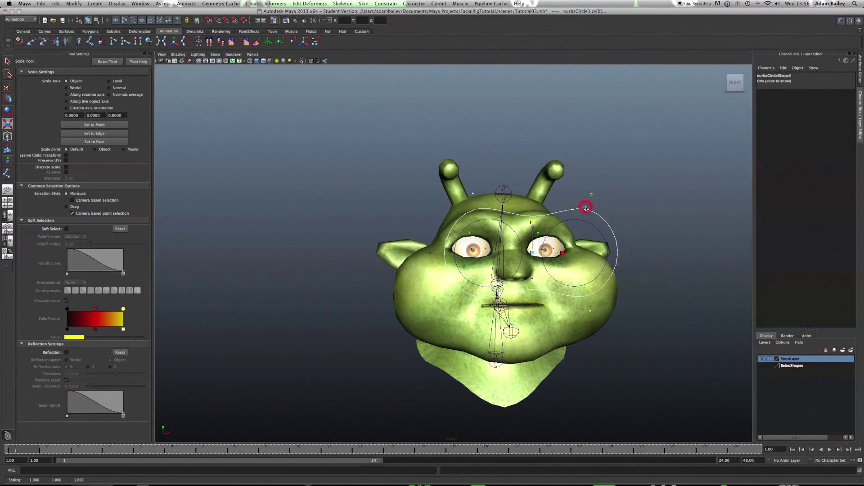
left_click(607, 224)
Step: Select the large outer curve, freeze its transformations and delete its history
left_click_drag(280, 266, 351, 270, "alt")
left_click(368, 286)
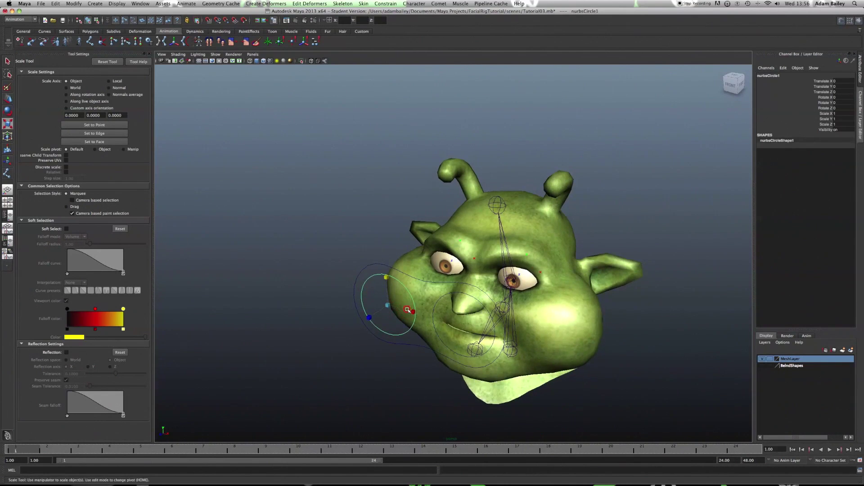
left_click(431, 309)
left_click(396, 265)
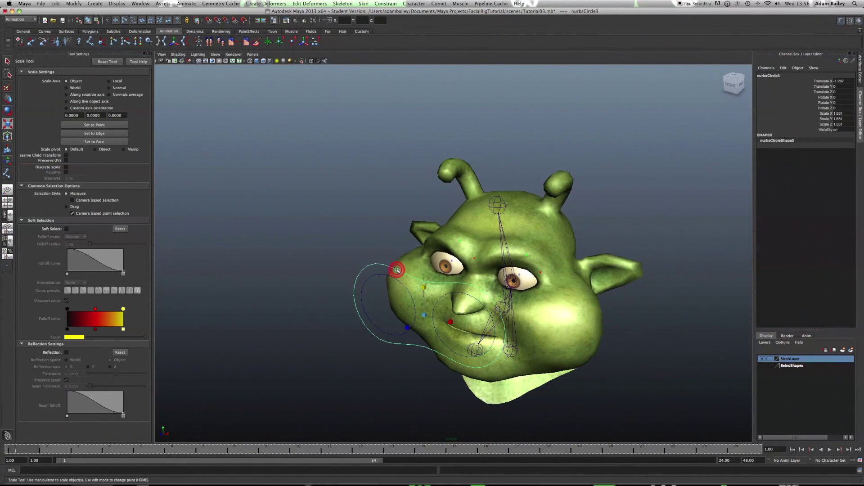
left_click(74, 3)
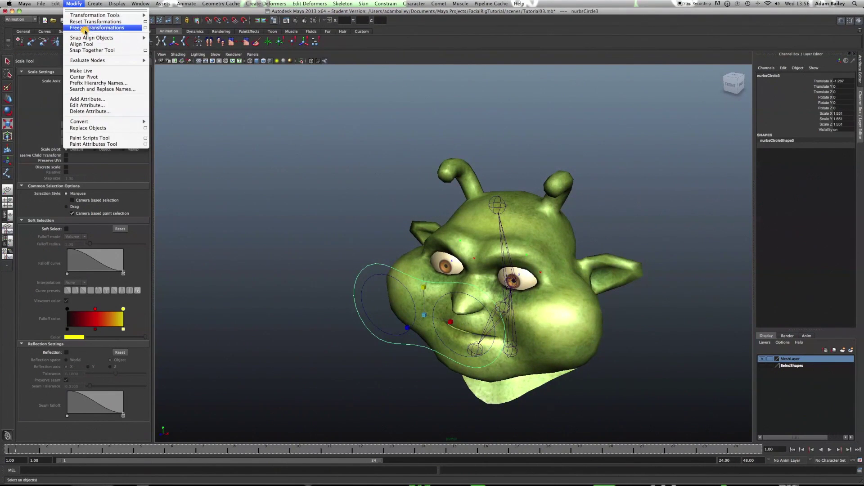
left_click(85, 27)
left_click(55, 3)
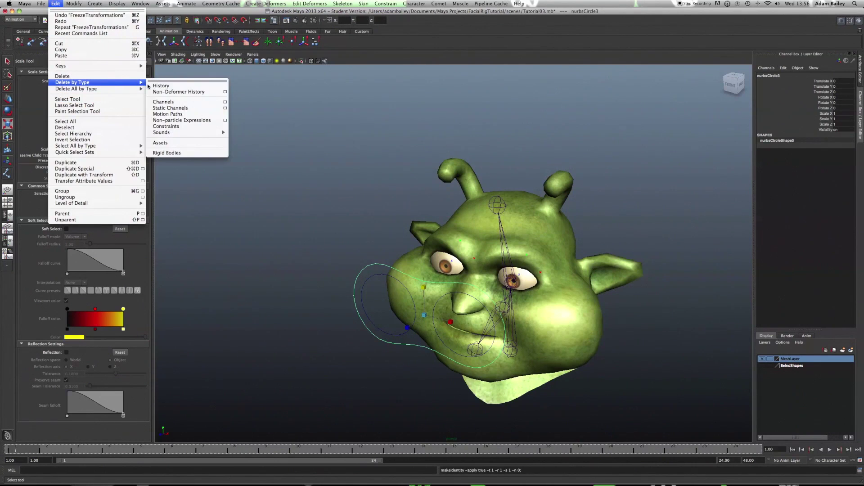
left_click(171, 86)
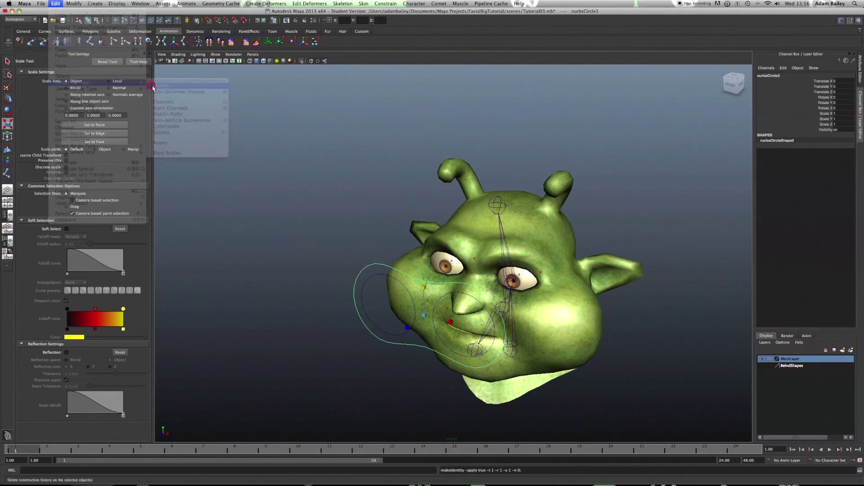
Step: Rename the outer curve as Master_eye_CTRL
double_click(769, 75)
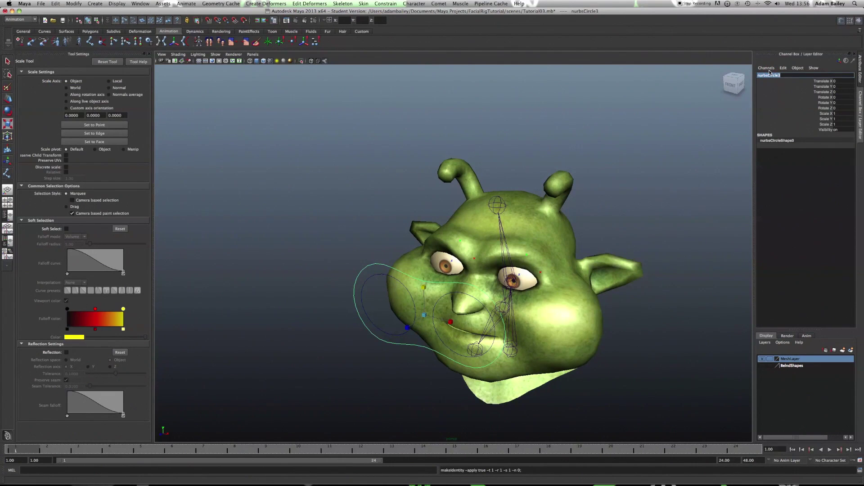
type("Master_eye_CTRL")
key("Return")
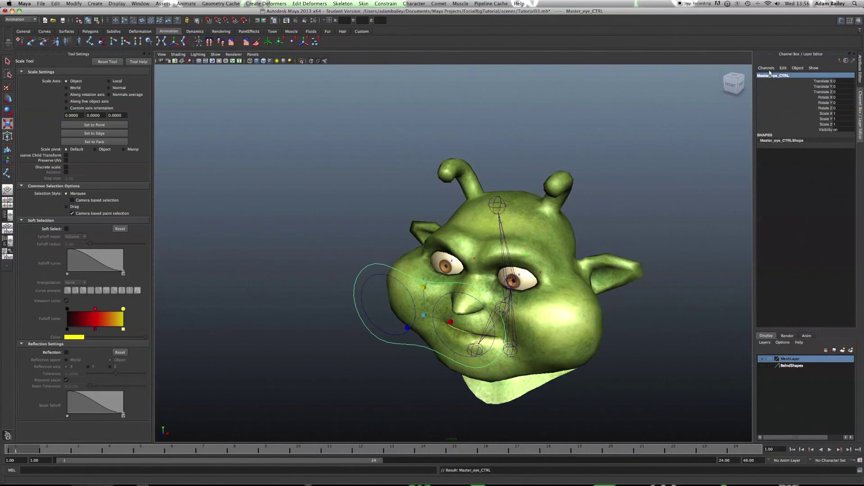
Step: Select the circle belonging to the character's right eye and rename it as Right_eye_CTRL
left_click(370, 278)
left_click(376, 274)
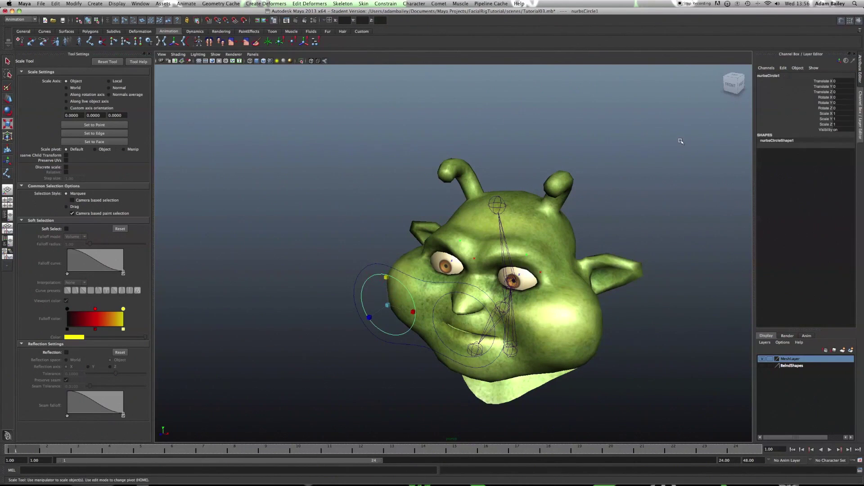
double_click(762, 75)
type("Right_eye_CTRL")
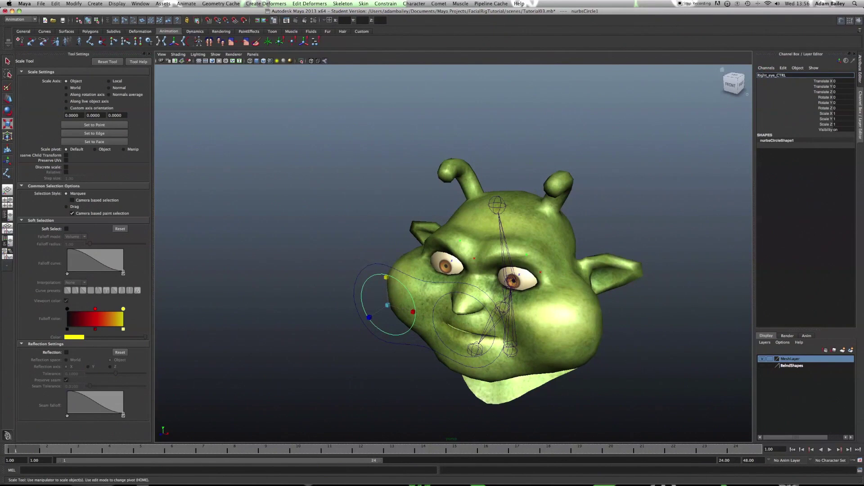
key("Return")
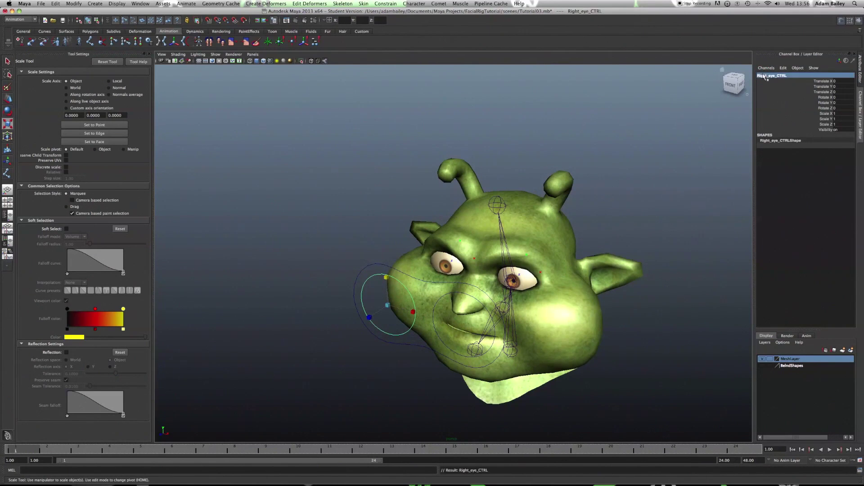
Step: Select the circle belonging to the character's left eye and rename it as Left_eye_CTRL
left_click(456, 296)
double_click(772, 75)
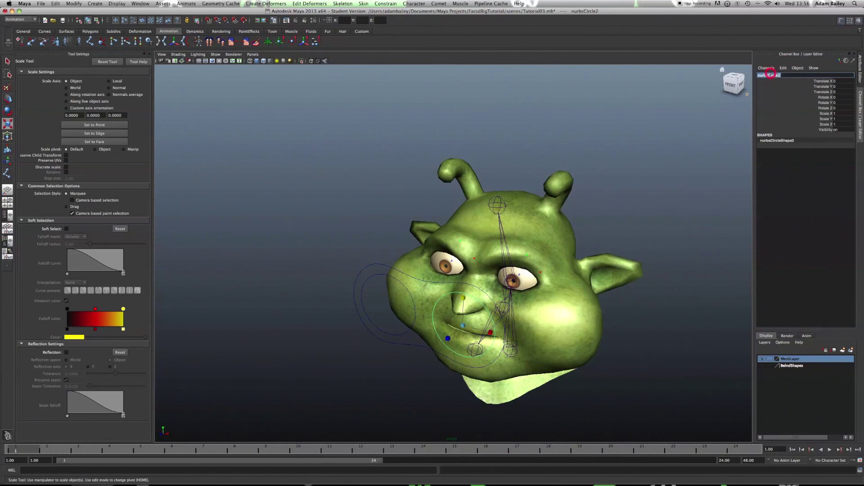
type("Left_eye_CTRL")
key("Return")
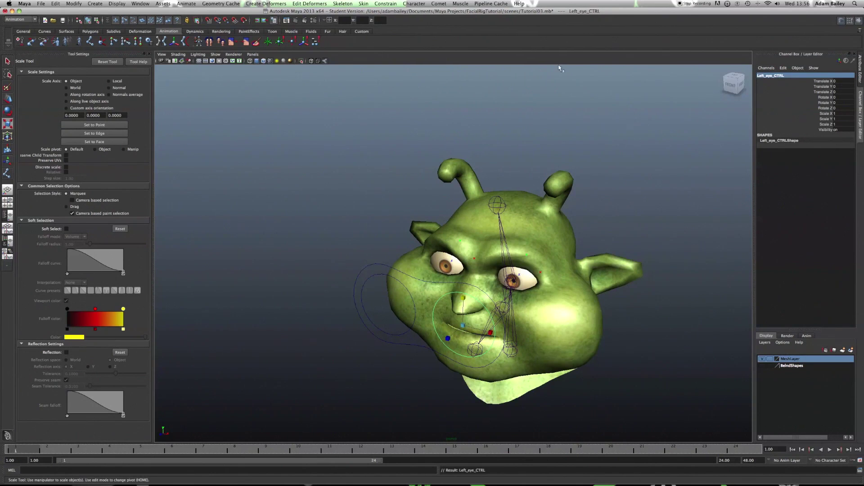
Step: Parent Right_eye_CTRL to Master_eye_CTRL
left_click_drag(364, 235, 391, 233, "alt")
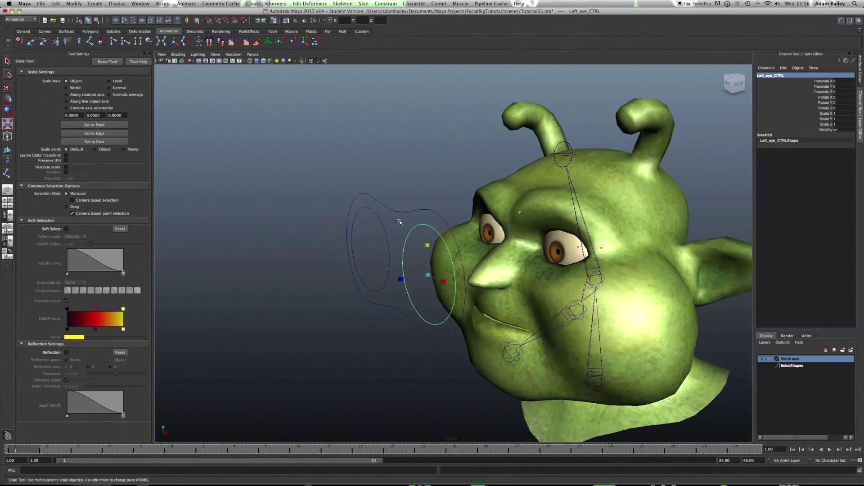
left_click(392, 233)
left_click(386, 231)
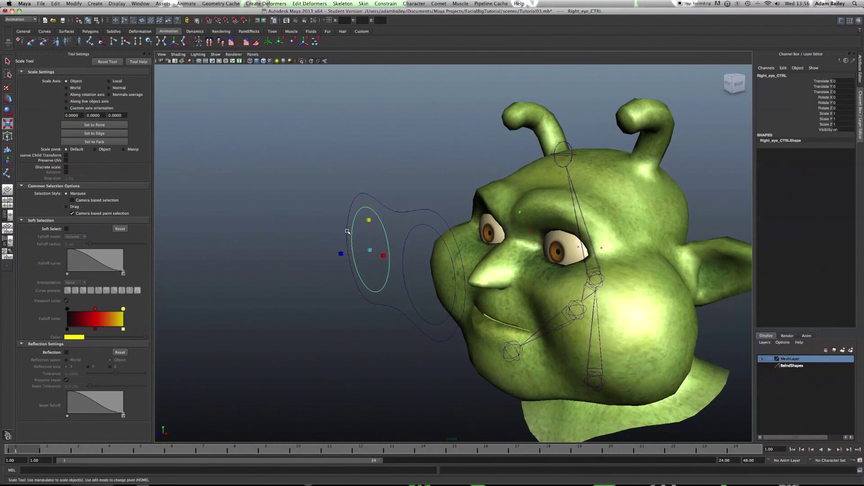
left_click(388, 208)
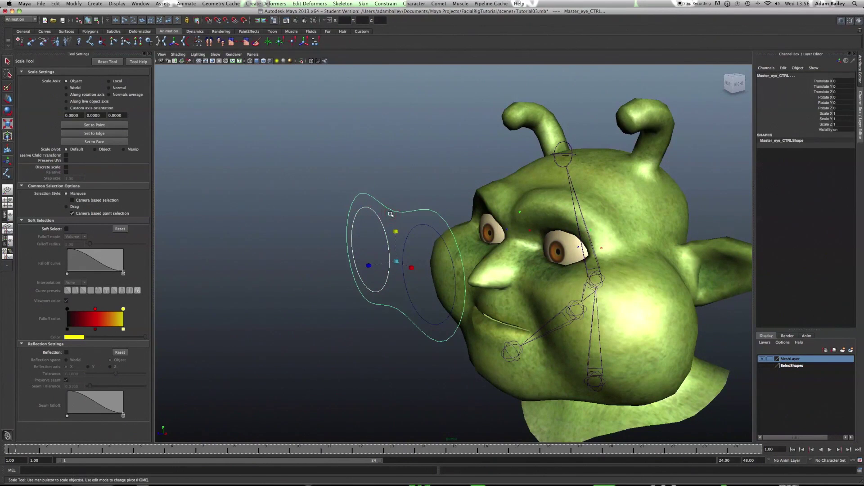
left_click(382, 218)
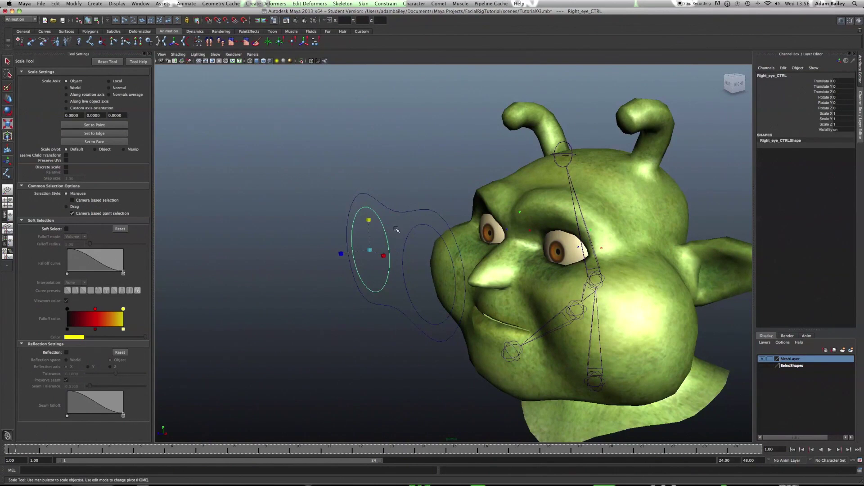
left_click(380, 203)
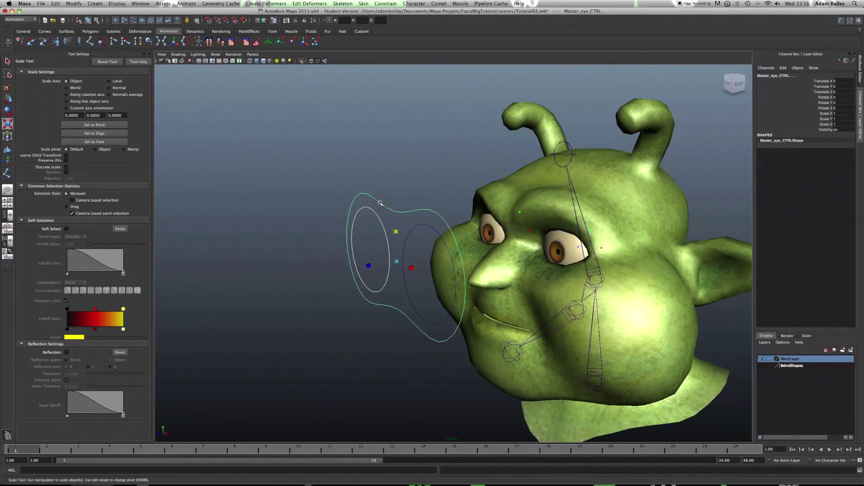
key("Down")
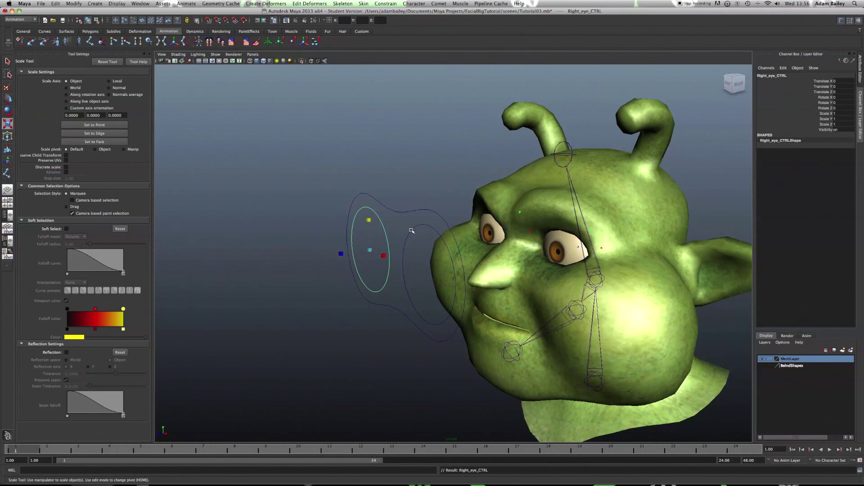
Step: Parent Left_eye_CTRL to Master_eye_CTRL
left_click(412, 231)
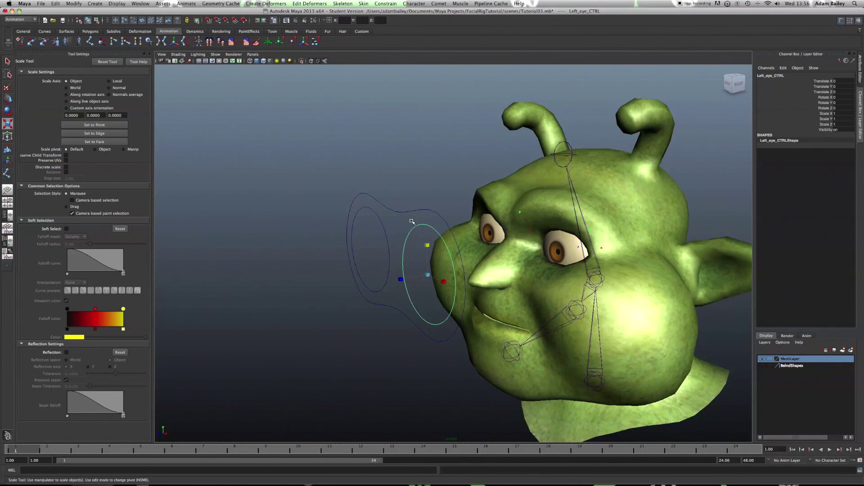
left_click(403, 211)
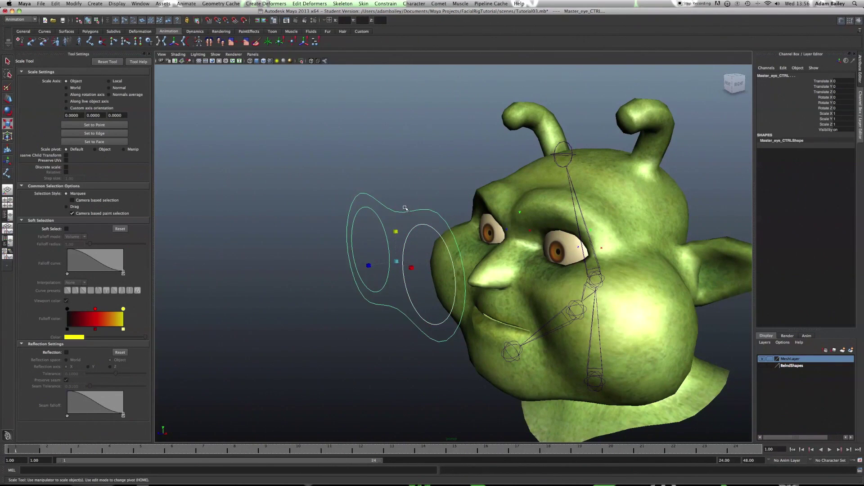
key("Down")
Step: Select Right_eye_CTRL, then show the Outliner beside the viewport and expand the Neck_joint hierarchy down to the left and right eye groups
scroll(403, 224, "down", 2)
scroll(403, 224, "down", 2)
left_click_drag(384, 239, 376, 246, "alt")
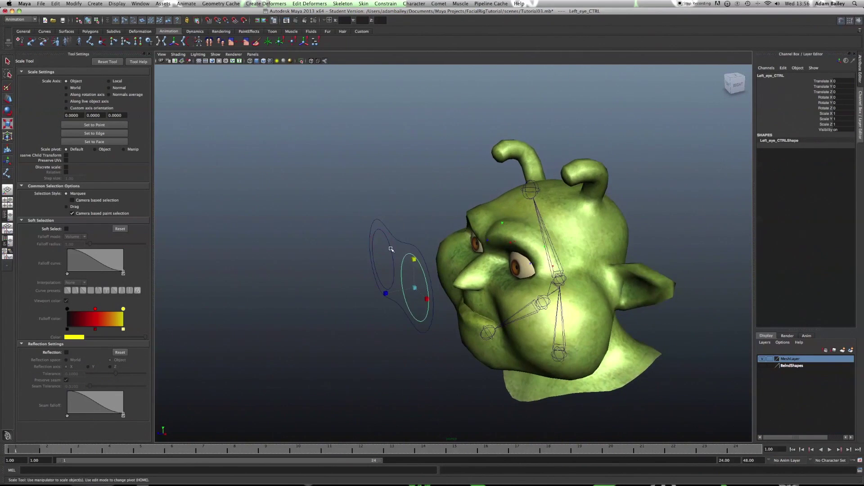
left_click(390, 248)
scroll(497, 257, "up", 5)
scroll(497, 257, "up", 3)
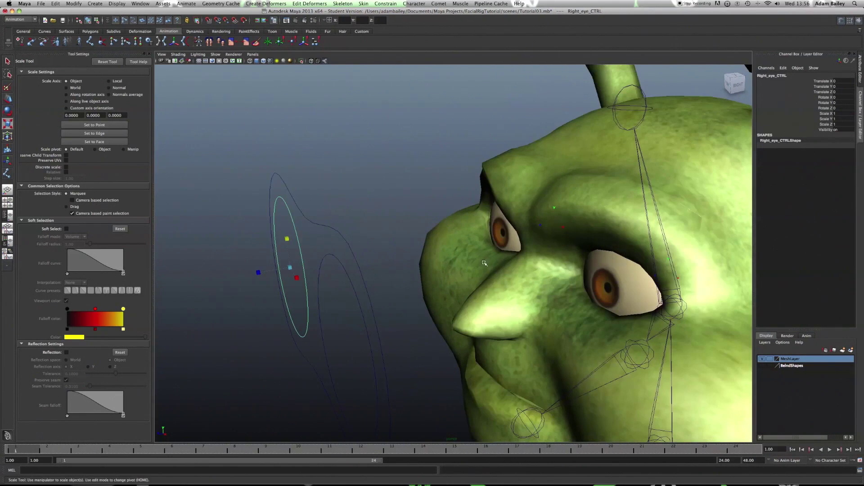
left_click_drag(484, 261, 384, 254, "alt")
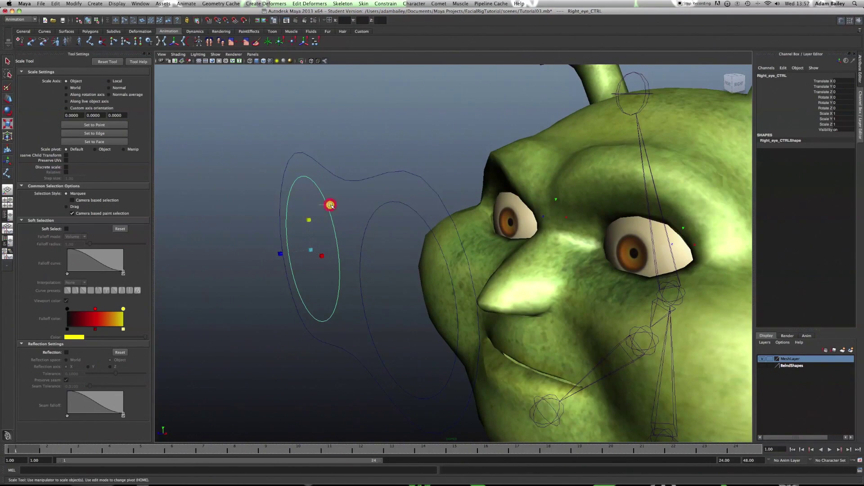
left_click(7, 218)
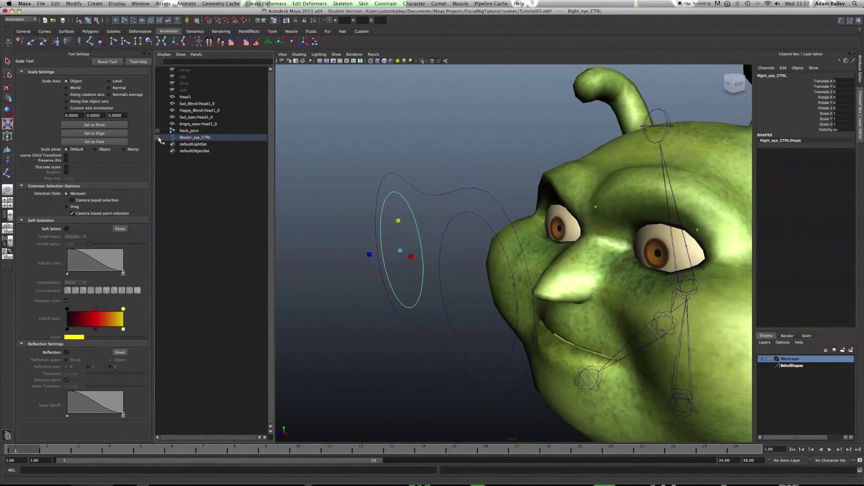
left_click(157, 131)
left_click(157, 138)
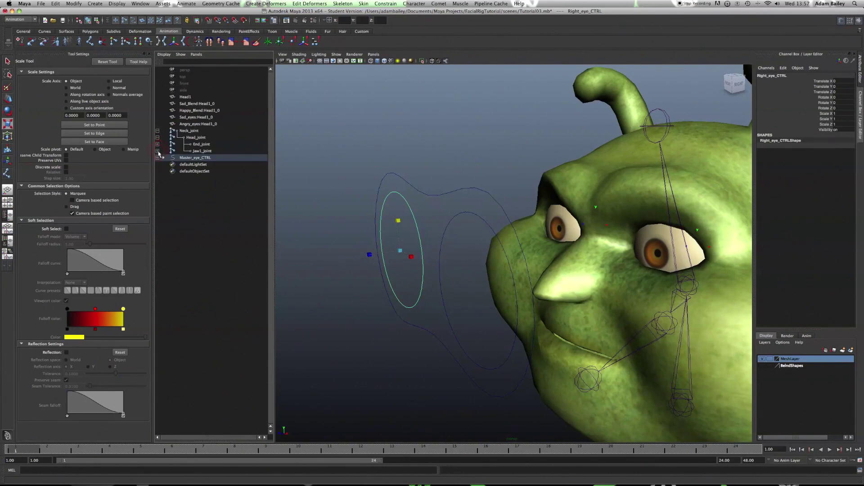
left_click(158, 151)
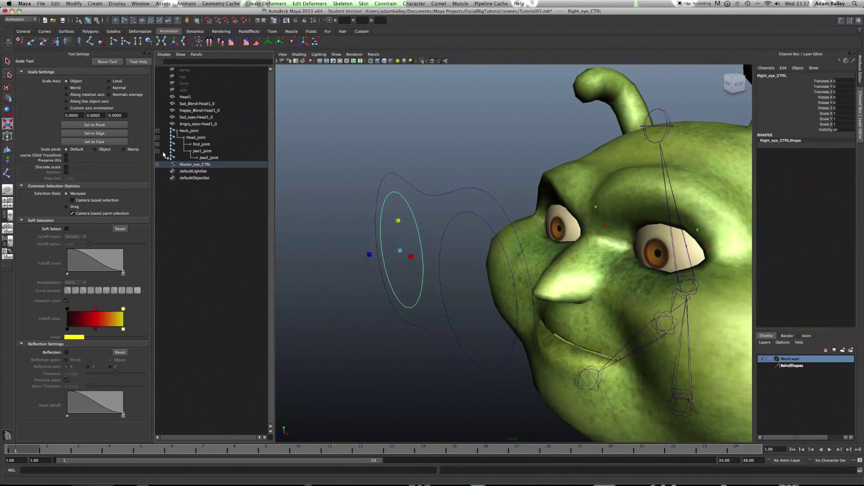
left_click(157, 145)
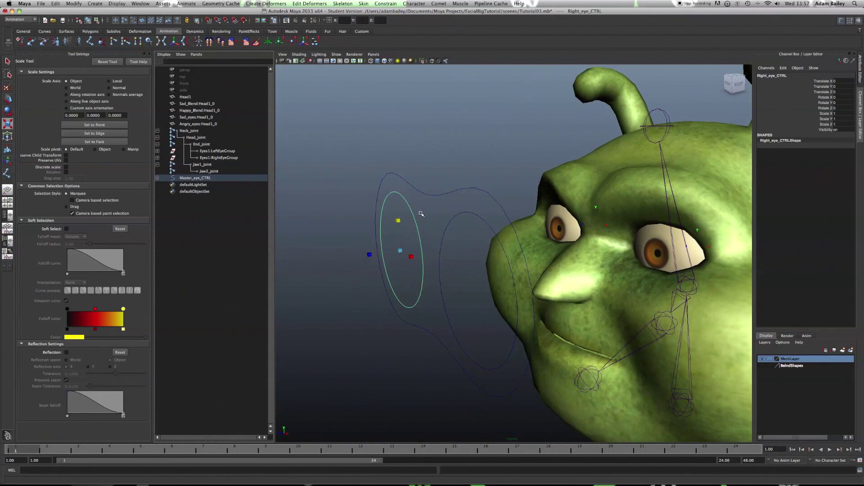
Step: Add an Aim constraint from Right_eye_CTRL to Eyes1:RightEyeGroup with Maintain offset on and all axes constrained
left_click(217, 158)
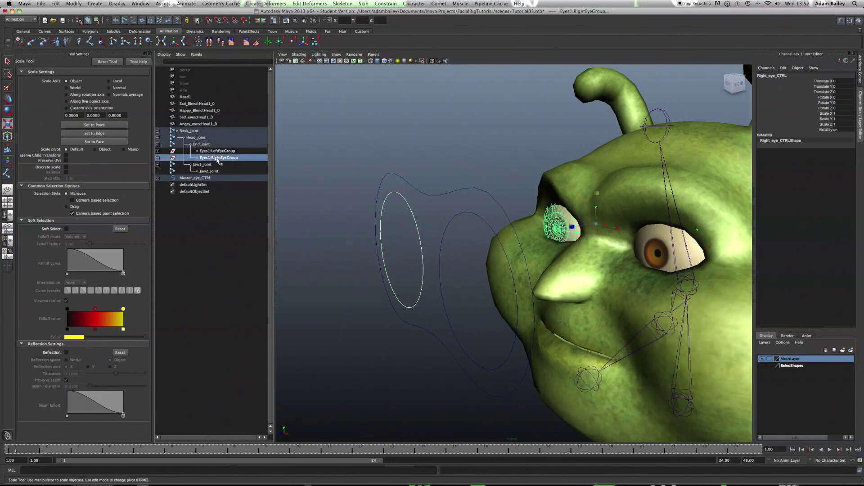
left_click(392, 3)
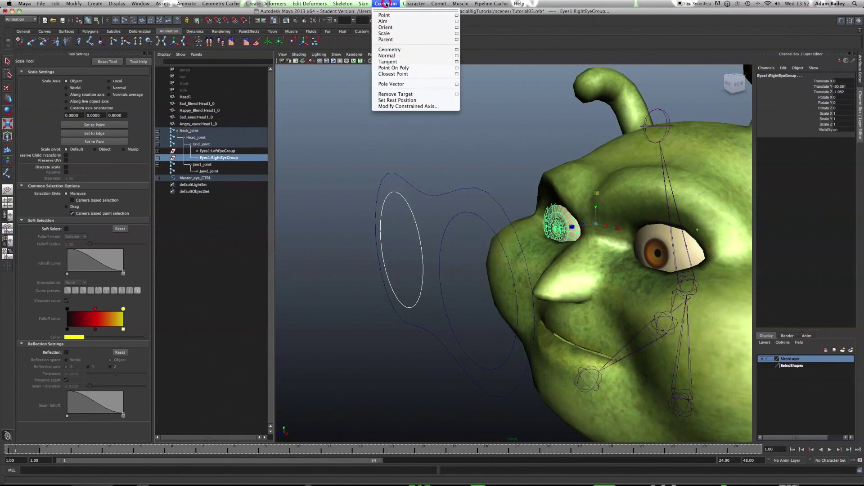
left_click(457, 21)
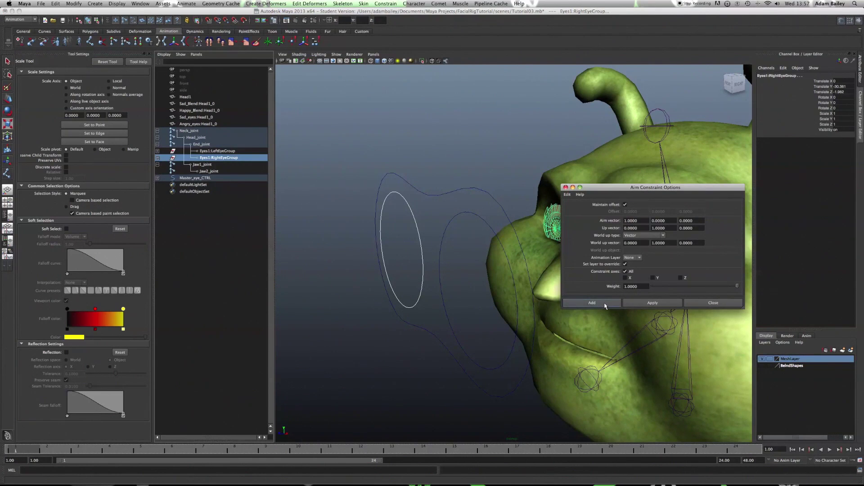
left_click(603, 303)
Step: Move Right_eye_CTRL around to test the right eye's aim constraint, and undo the moves
left_click(420, 218)
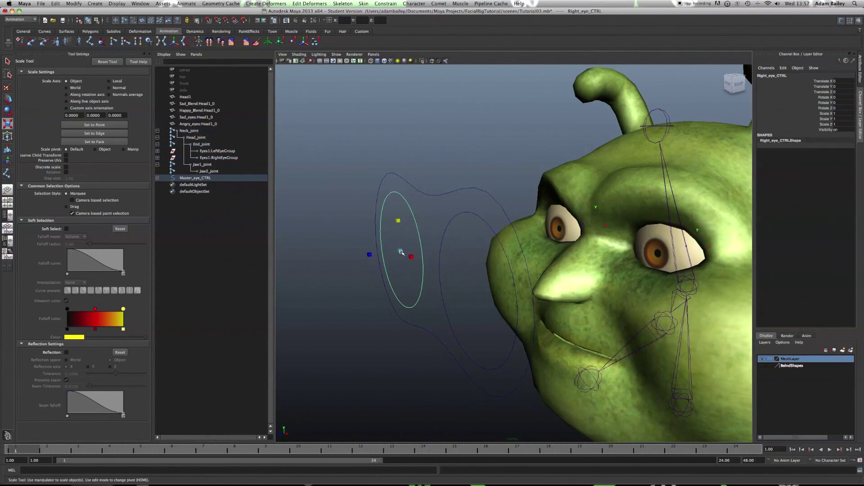
key("w")
left_click_drag(400, 249, 476, 163)
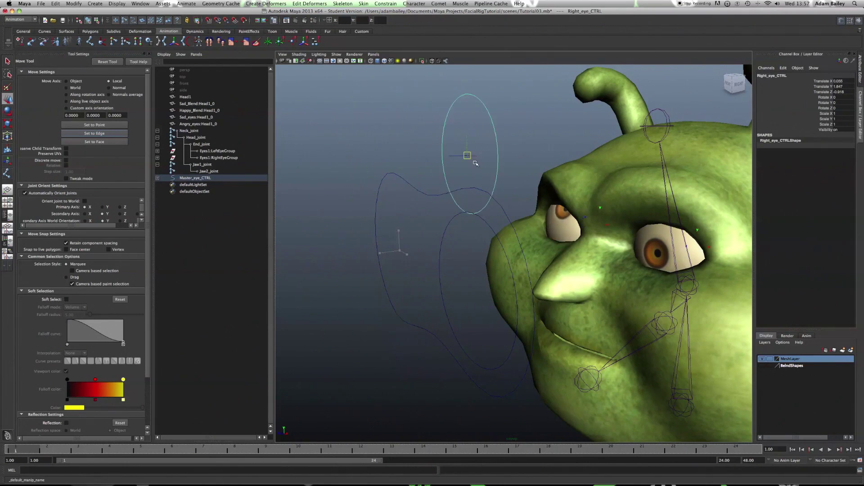
key("z")
key("z")
key("z")
key("z")
key("z")
key("z")
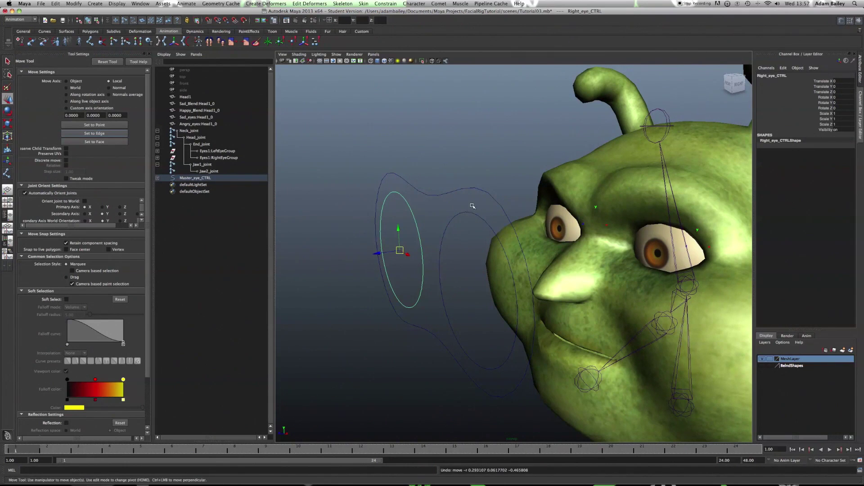
Step: Add an Aim constraint from Left_eye_CTRL to Eyes1:LeftEyeGroup with the same settings
left_click(473, 215)
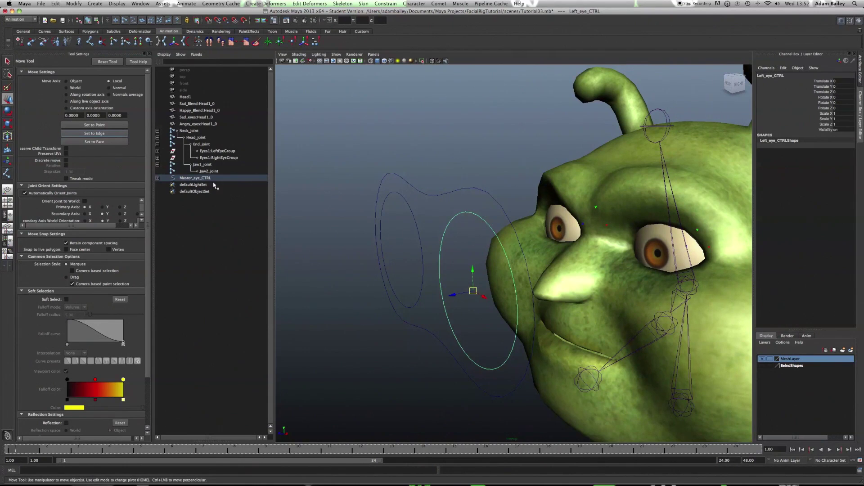
left_click(223, 152)
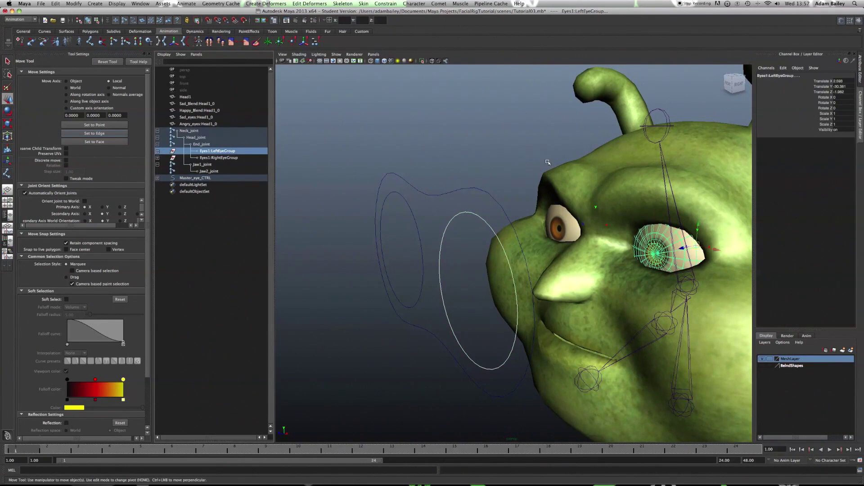
left_click(385, 4)
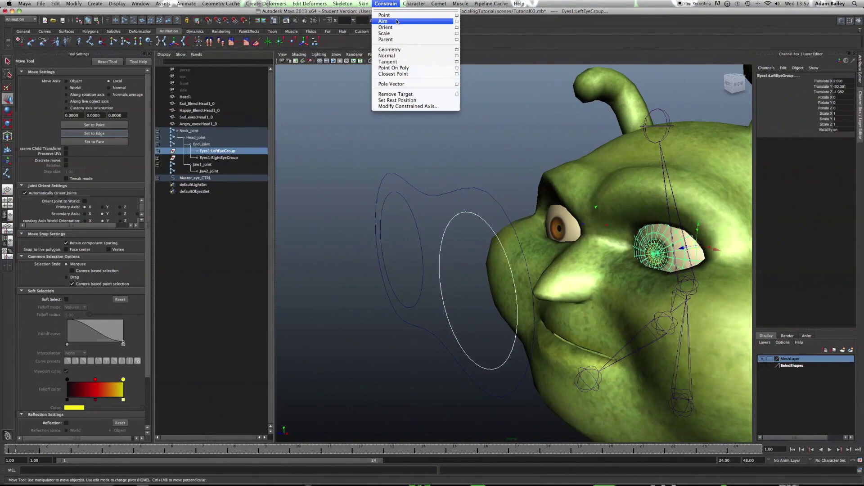
left_click(397, 21)
Step: Move Left_eye_CTRL around to test the left eye's aim constraint, and undo the move
left_click(448, 215)
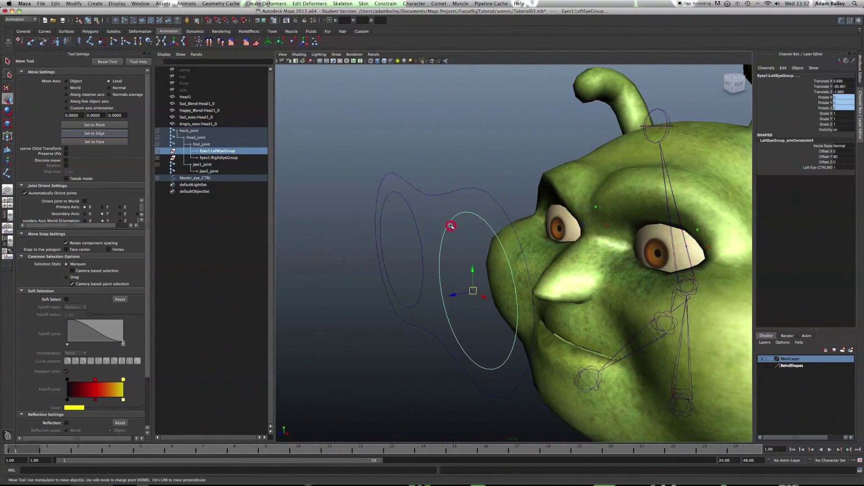
left_click_drag(471, 293, 386, 187)
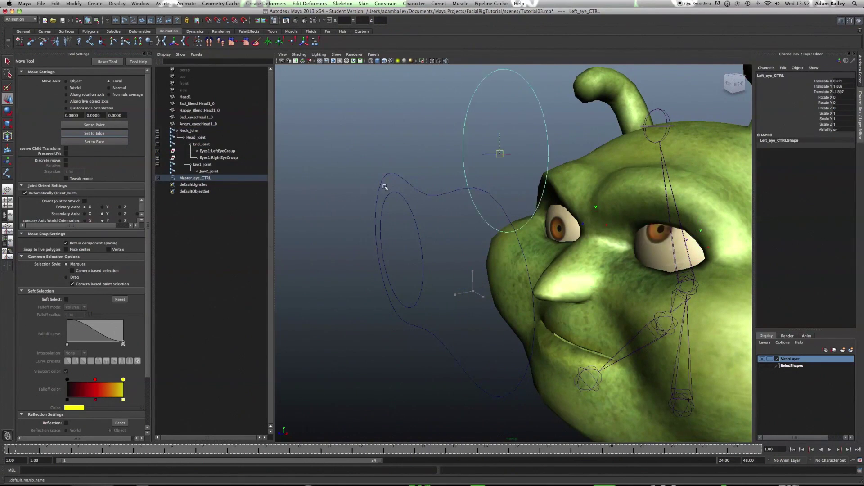
key("super+z")
Step: Test the eye movement by moving Right_eye_CTRL and Master_eye_CTRL in turn, and undo both moves
scroll(423, 254, "down", 5)
left_click(476, 257)
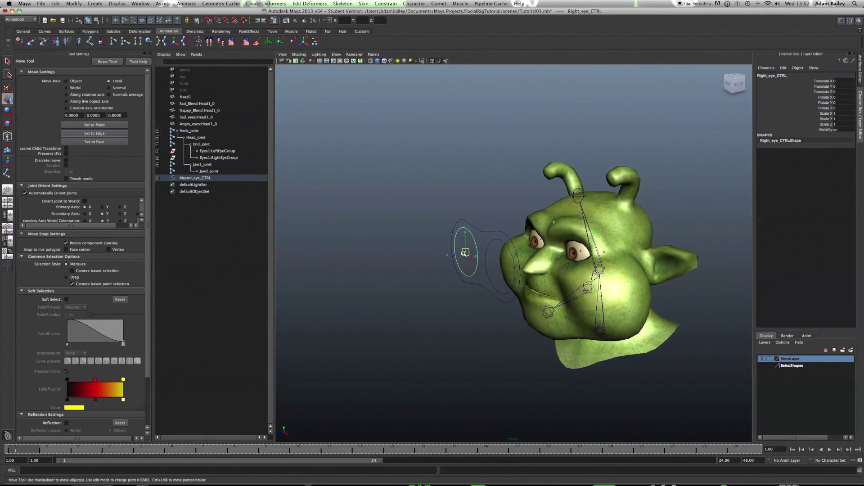
left_click_drag(465, 253, 464, 217)
key("super+z")
left_click(486, 233)
key("super+z")
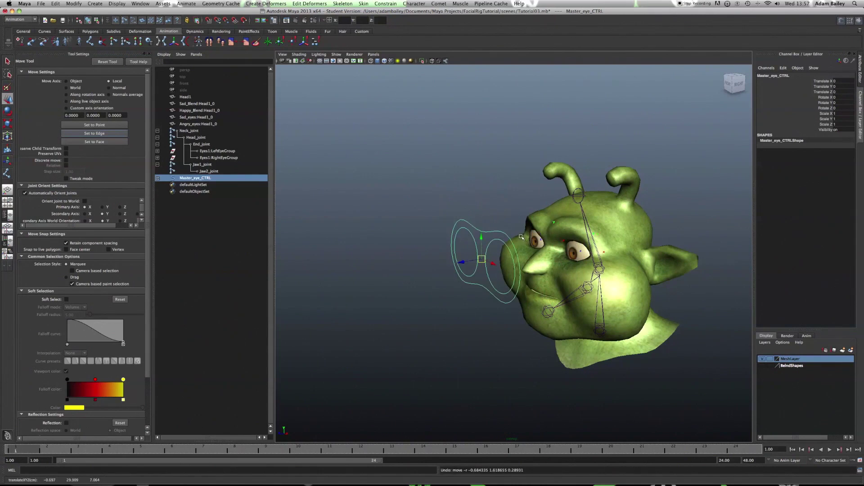
Step: Turn off the local rotation axes display for Eyes1:LeftEyeGroup and Eyes1:RightEyeGroup, and clear the selection
right_click_drag(465, 221, 563, 230, "alt")
middle_click_drag(563, 230, 410, 268, "alt")
left_click_drag(412, 270, 455, 269, "alt")
right_click_drag(459, 267, 558, 239, "alt")
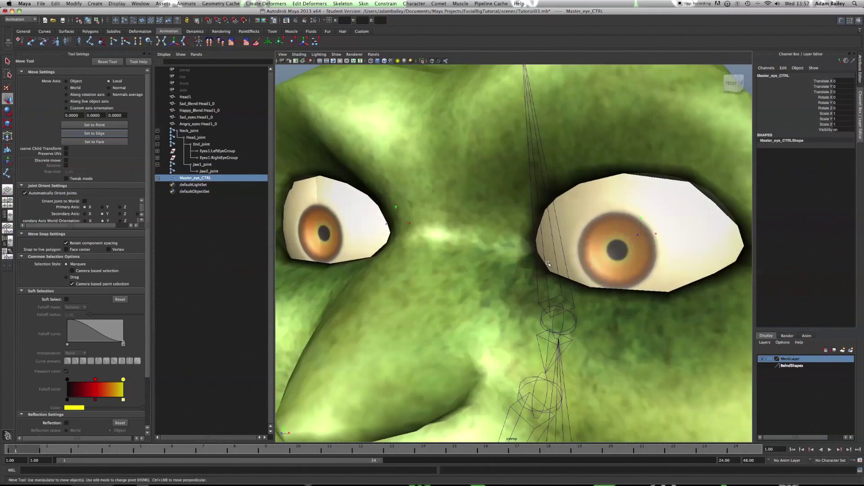
middle_click_drag(589, 229, 508, 271, "alt")
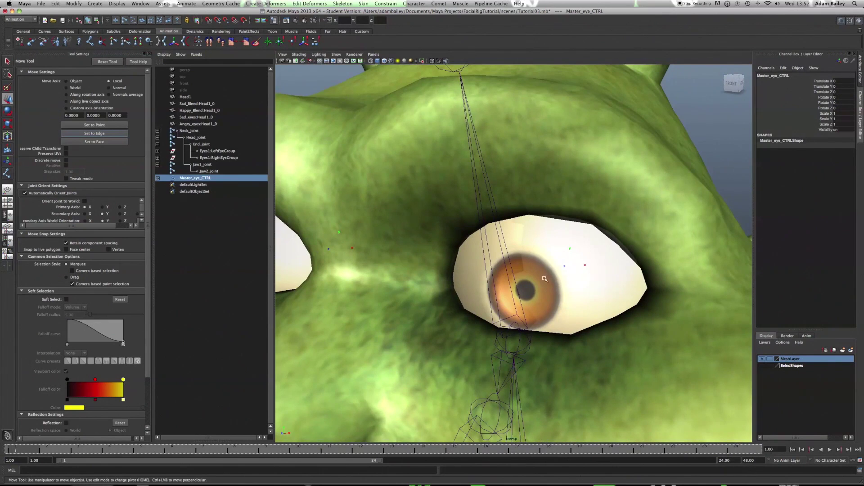
left_click(575, 272)
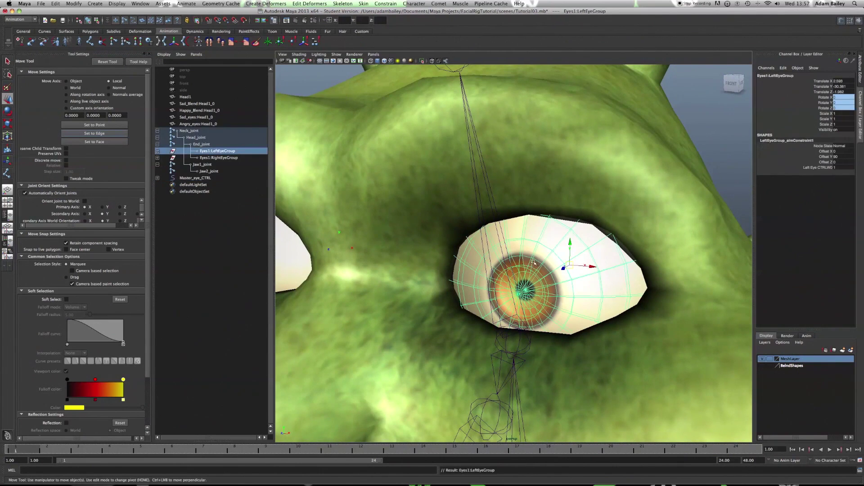
left_click(214, 158, "shift")
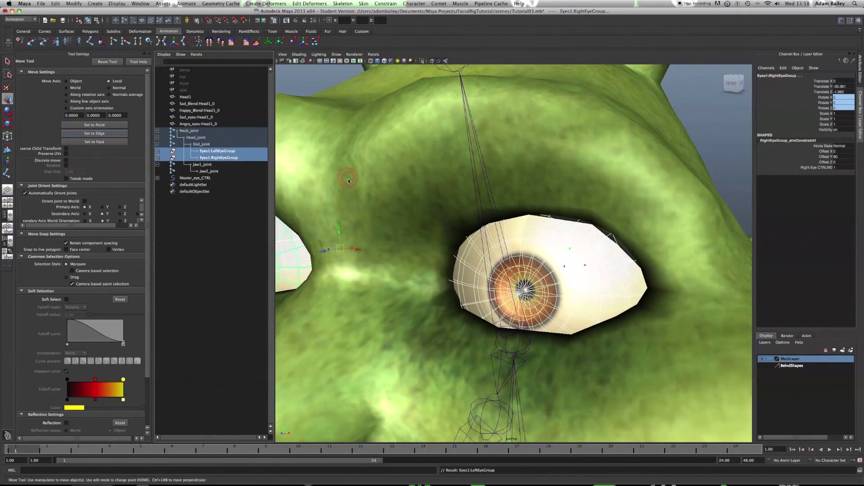
left_click(118, 3)
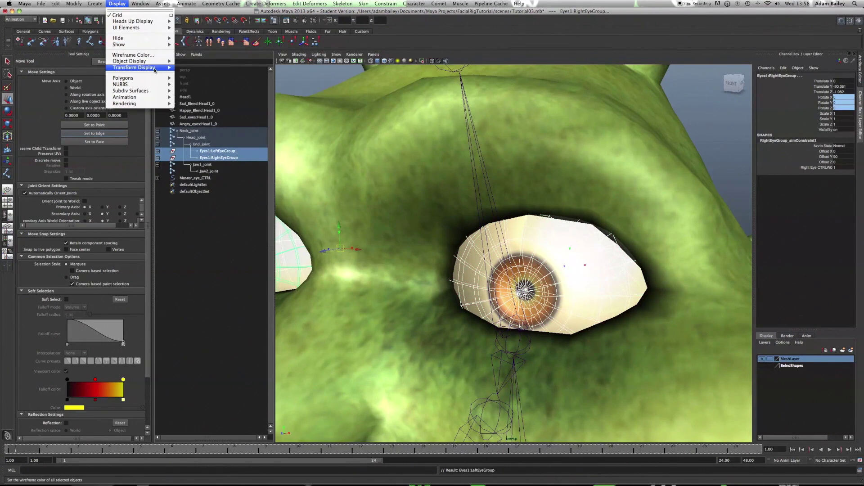
mouse_move(155, 69)
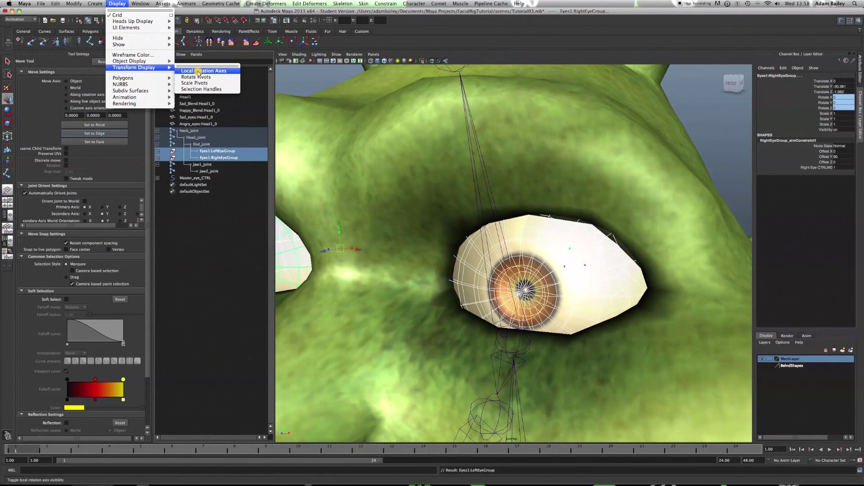
left_click(198, 72)
scroll(589, 231, "down", 10)
left_click(630, 189)
scroll(566, 231, "down", 5)
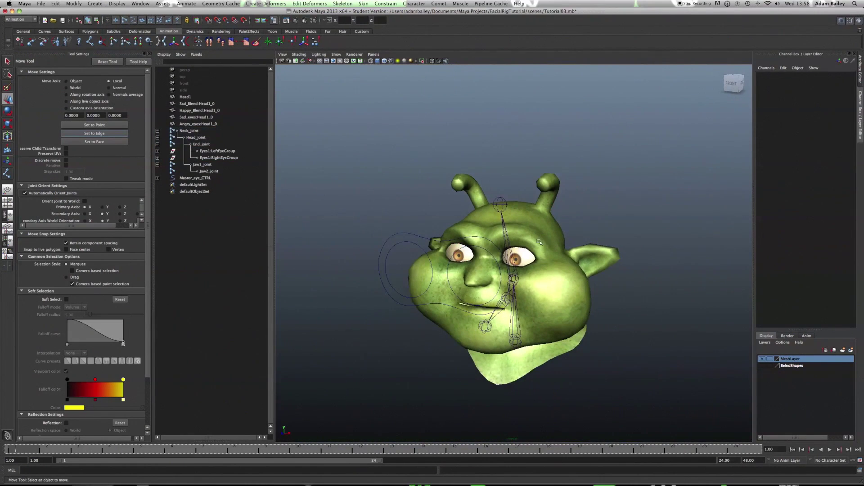
Step: Rotate Head_joint to test whether the eye controls follow the head, and undo the rotation
scroll(539, 242, "down", 10)
left_click_drag(539, 245, 479, 289, "alt")
scroll(495, 282, "up", 8)
left_click_drag(383, 265, 456, 249, "alt")
left_click(346, 264)
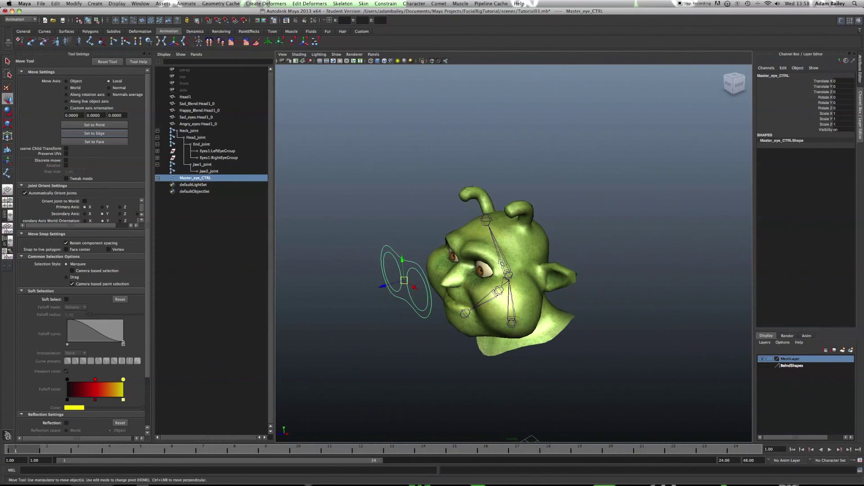
left_click(496, 271)
key("e")
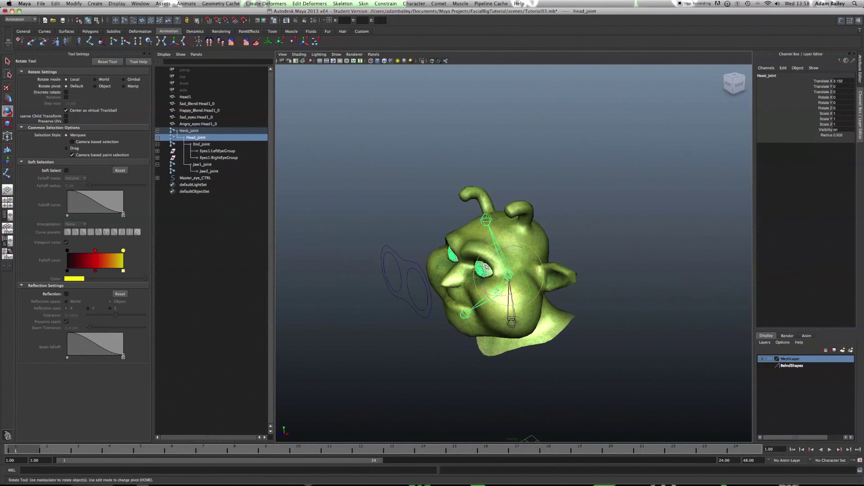
left_click_drag(485, 266, 395, 247)
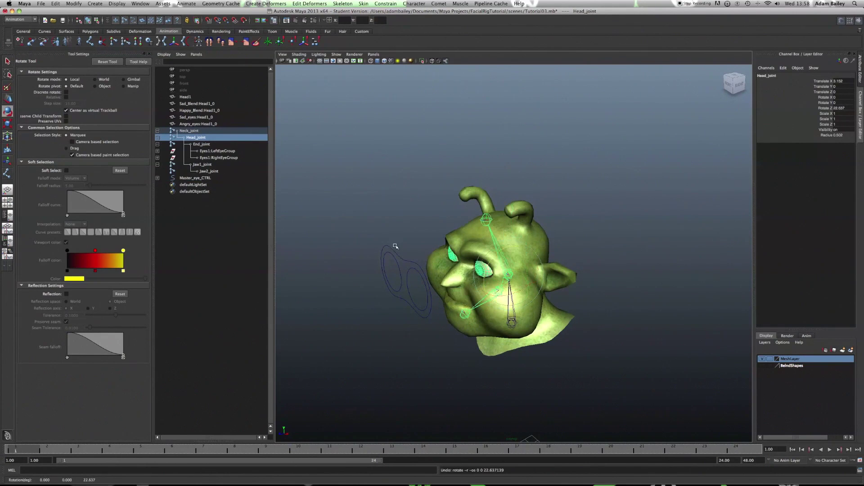
Step: Parent Master_eye_CTRL to End_joint
scroll(392, 248, "up", 2)
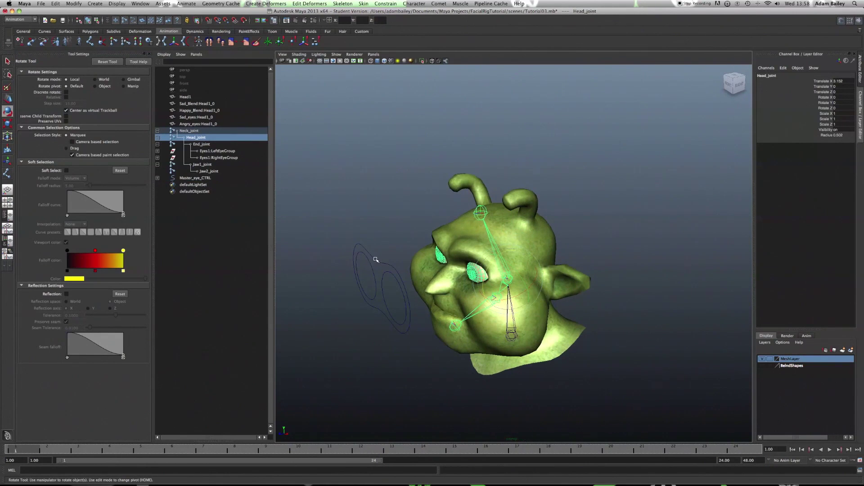
left_click(376, 259)
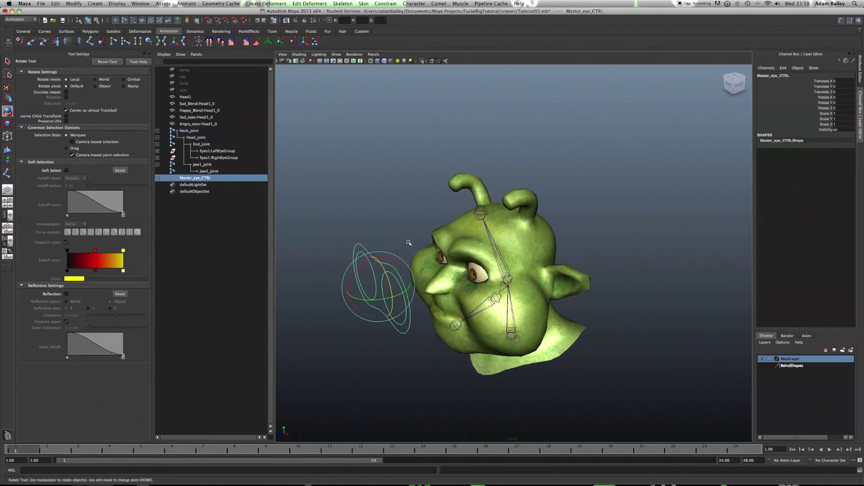
left_click(481, 209, "shift")
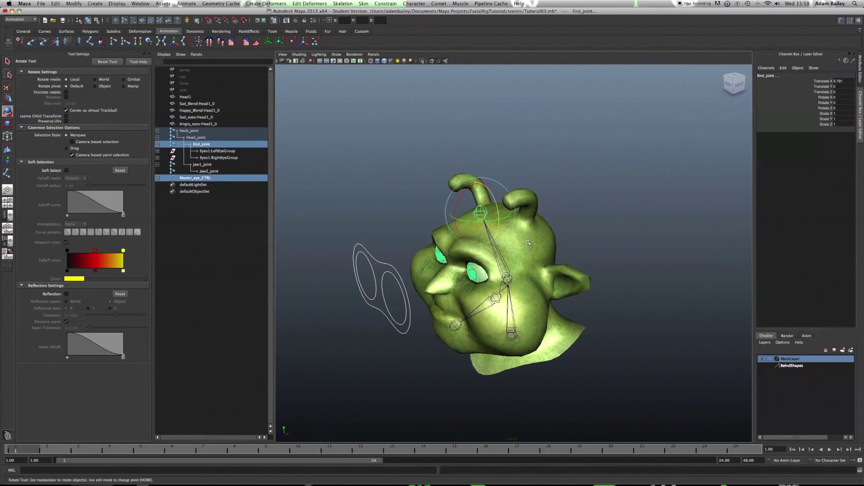
key("p")
Step: Rotate Head_joint to test the parented Master_eye_CTRL, and undo the rotation
left_click(479, 273)
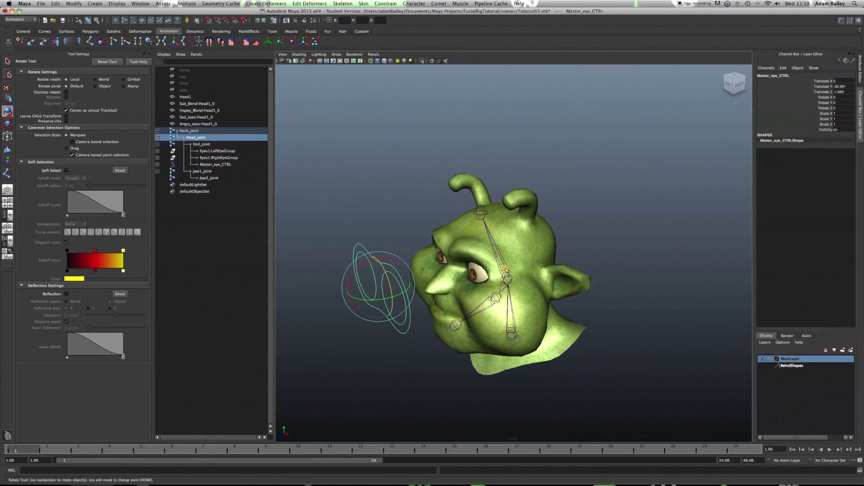
left_click_drag(487, 270, 529, 314)
key("super+z")
right_click_drag(528, 314, 536, 328, "alt")
middle_click_drag(536, 328, 526, 282, "alt")
left_click_drag(526, 282, 467, 285, "alt")
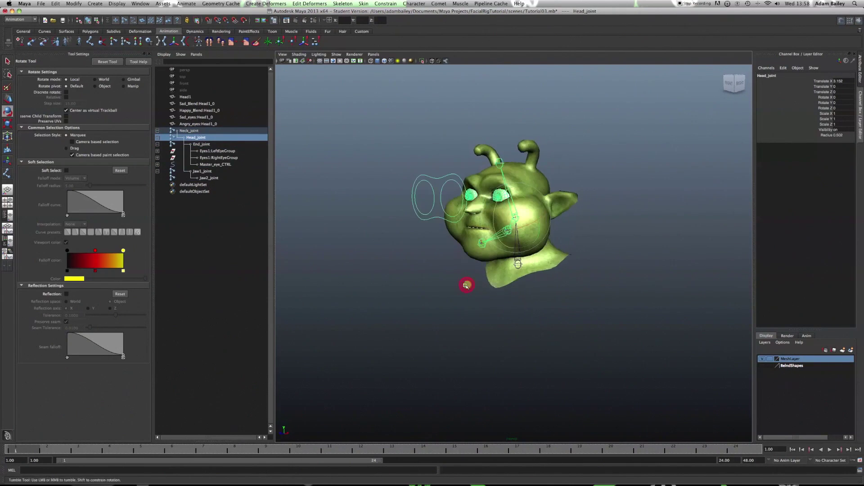
right_click_drag(467, 286, 527, 272, "alt")
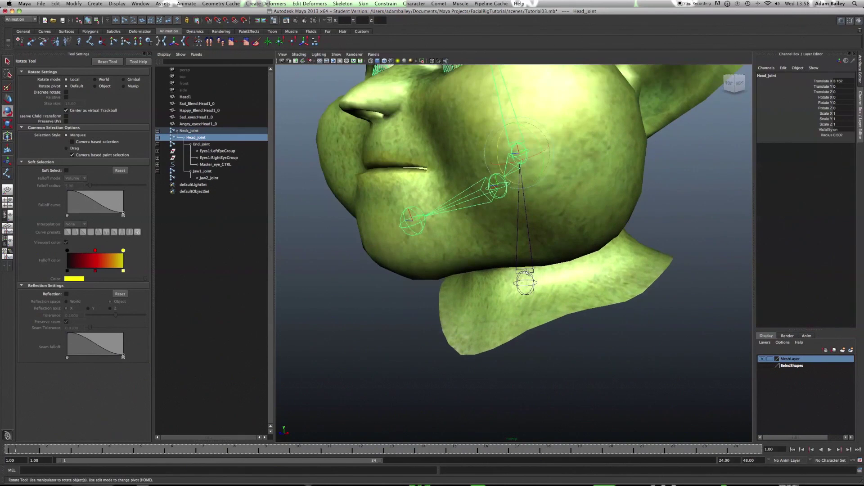
left_click(565, 246)
right_click_drag(565, 245, 505, 237, "alt")
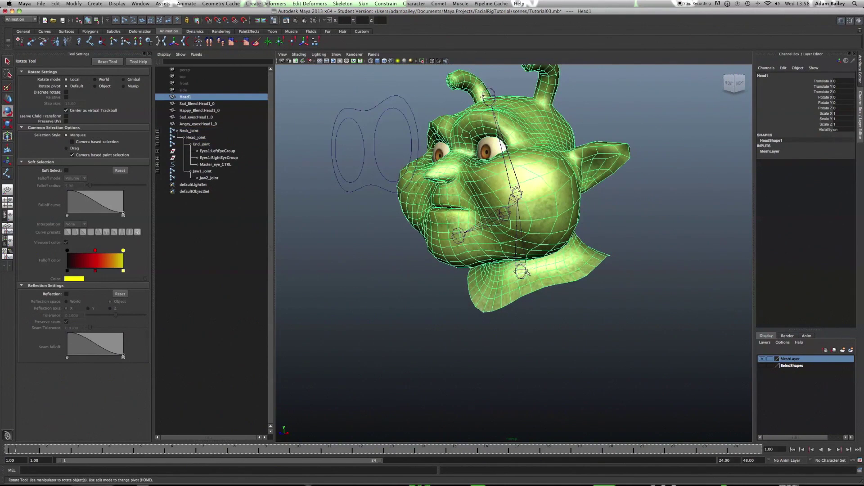
left_click_drag(489, 131, 508, 164, "alt")
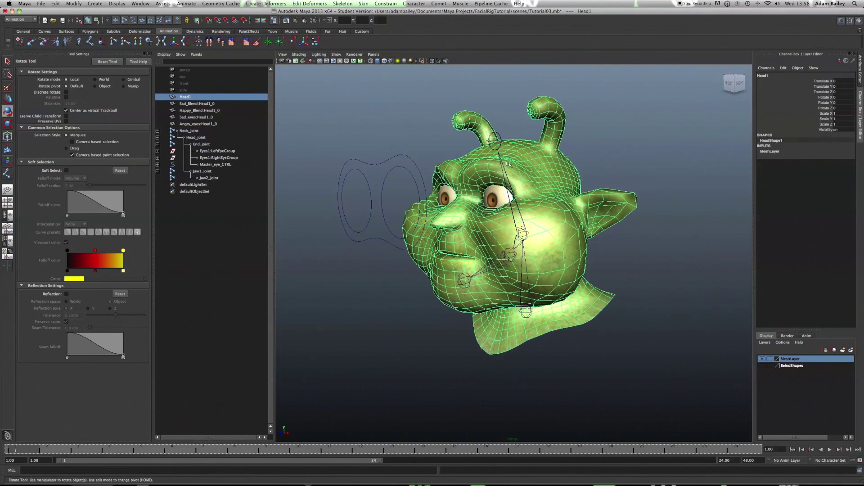
left_click(501, 138)
left_click(506, 264, "shift")
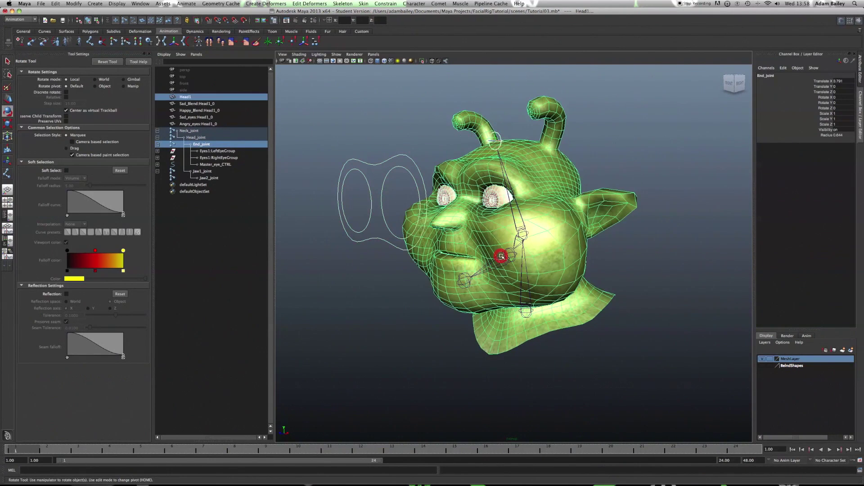
left_click(509, 254, "shift")
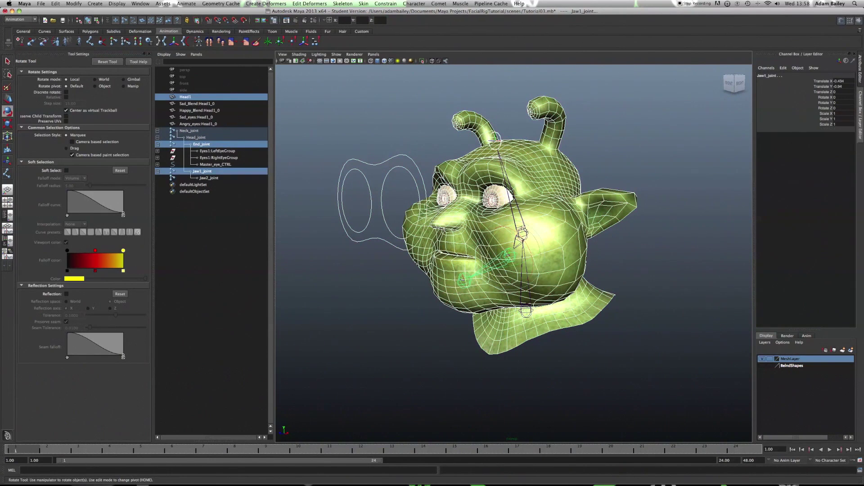
left_click_drag(524, 230, 523, 229)
key("super+z")
key("t")
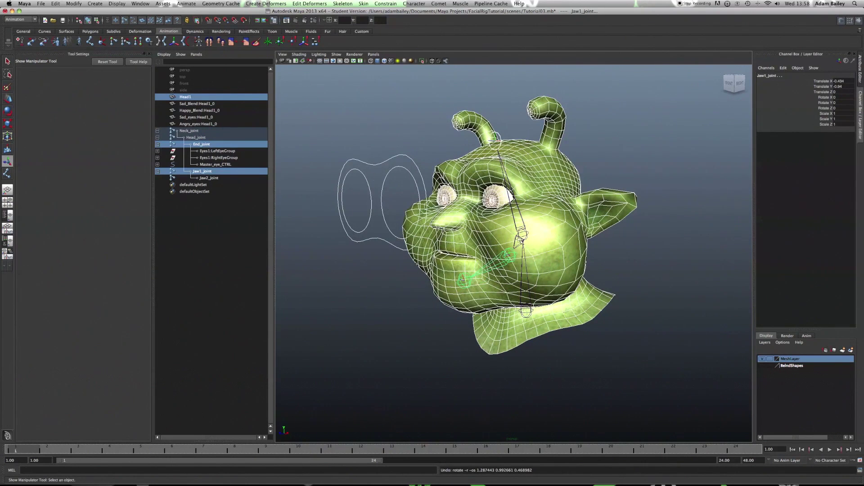
left_click(523, 235, "shift")
left_click(523, 270, "shift")
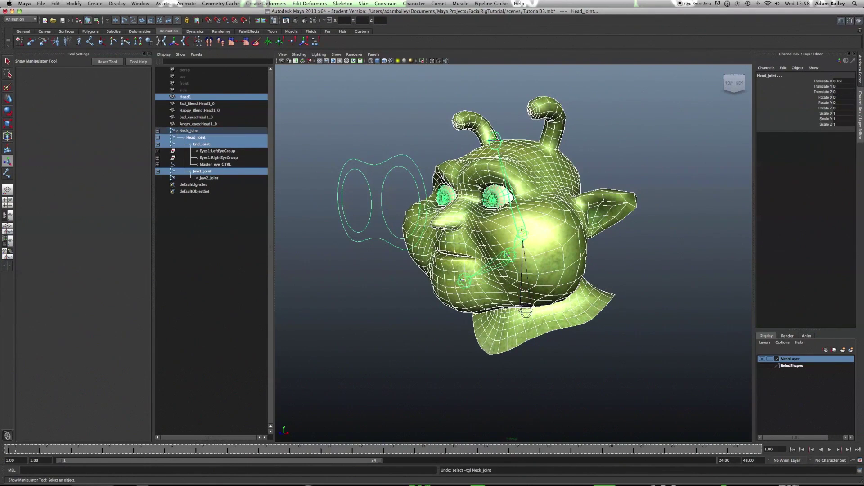
Step: Select End_joint, Head_joint, Jaw1_joint, Jaw2_joint and Neck_joint, and add the Head1 mesh to the selection last
left_click(499, 134)
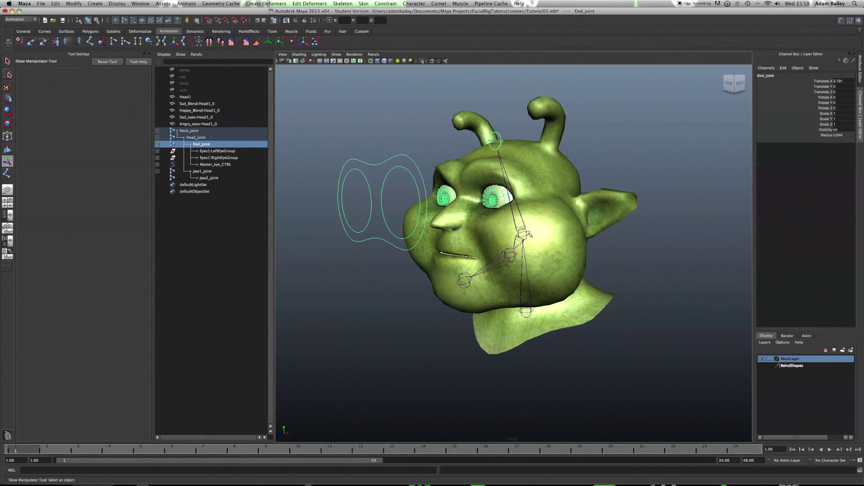
left_click(522, 233, "shift")
left_click(510, 255, "shift")
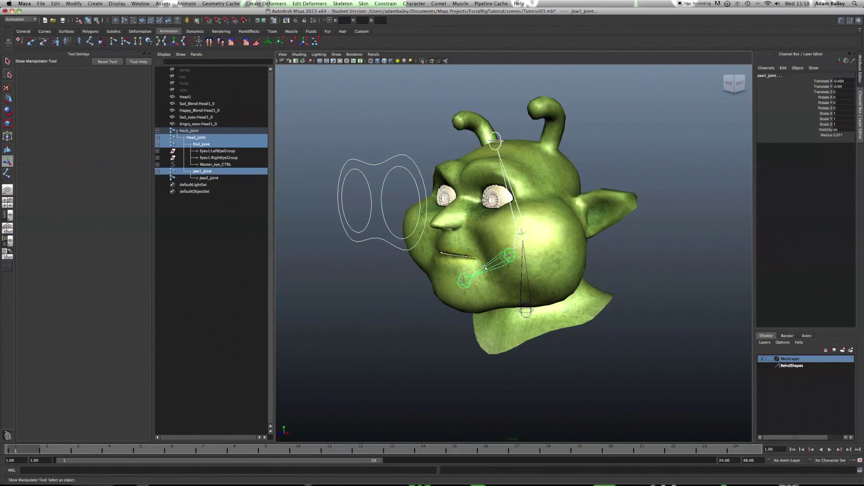
left_click(463, 281, "shift")
left_click(568, 330, "shift")
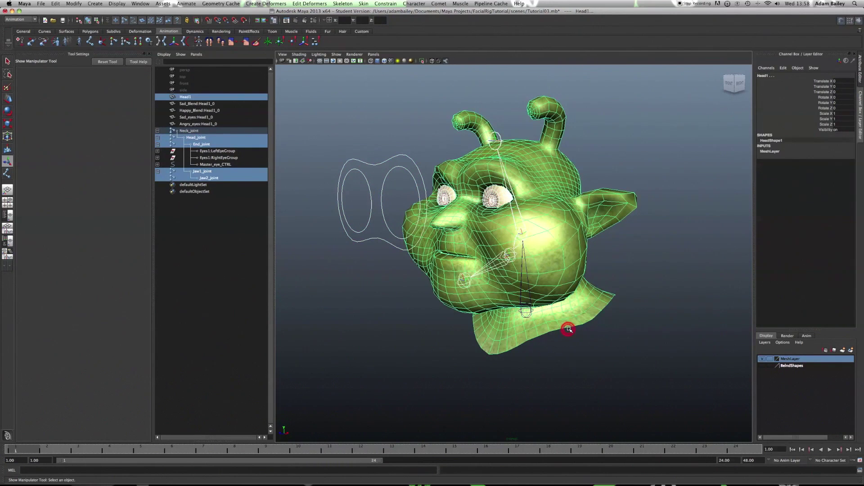
left_click(557, 338, "shift")
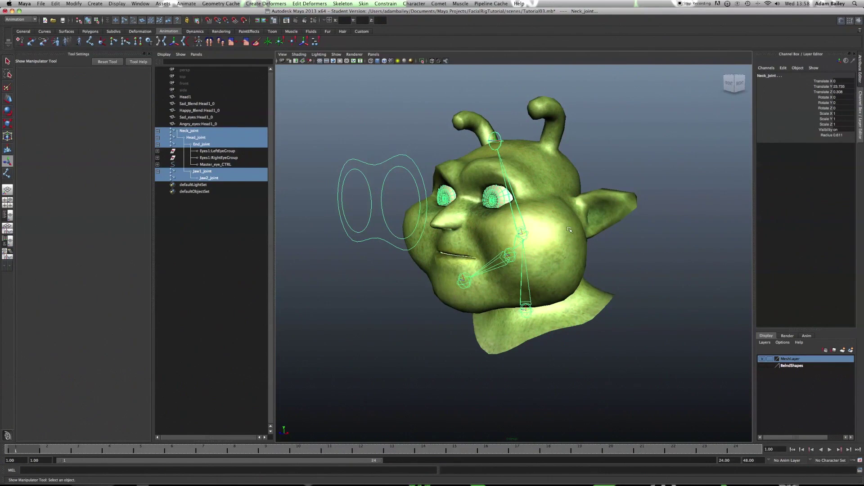
left_click(544, 172, "shift")
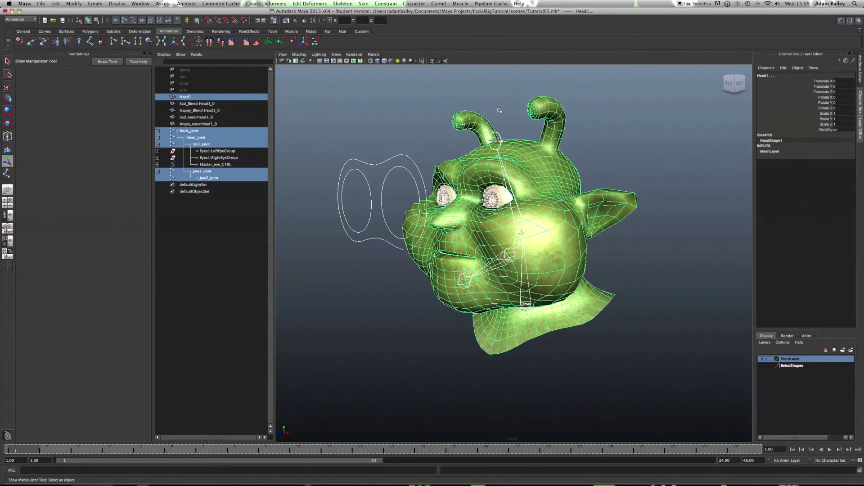
Step: Smooth bind the Head1 mesh to the selected joints with the Smooth Bind options reset to their defaults
left_click(364, 4)
mouse_move(397, 15)
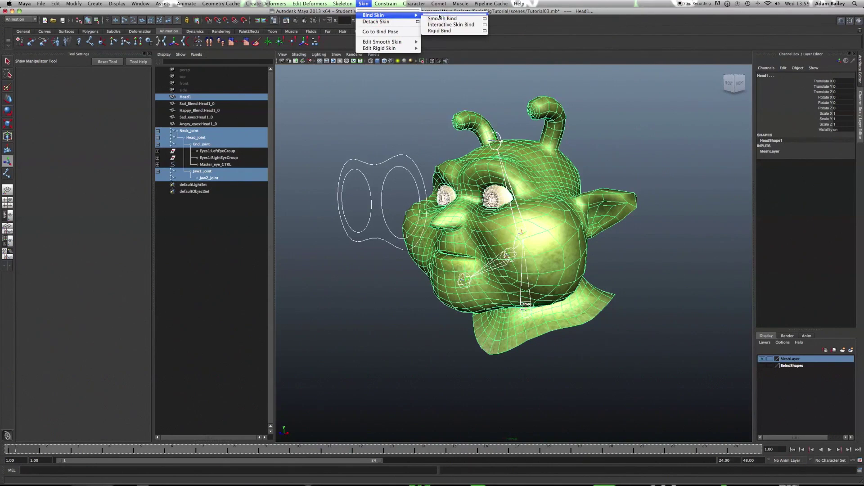
left_click(485, 18)
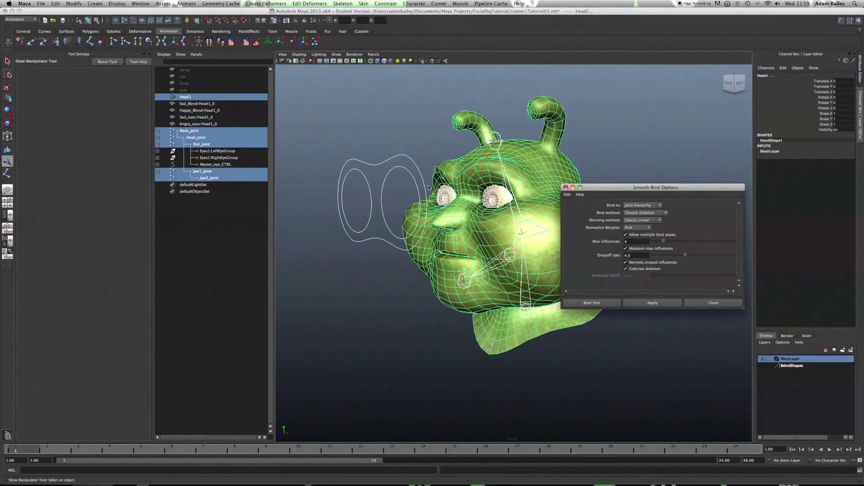
left_click(568, 194)
left_click(578, 209)
left_click(600, 303)
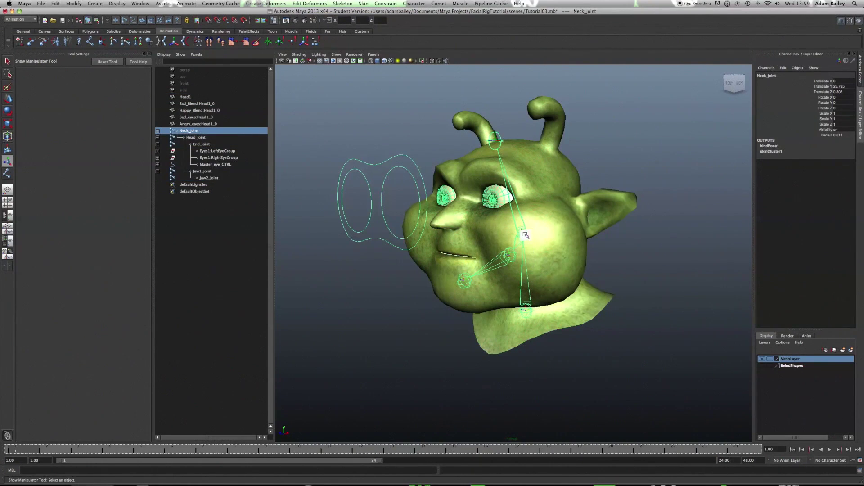
Step: Test the skin bind by rotating Head_joint and Jaw1_joint in turn, and undo both rotations
left_click(523, 233)
key("e")
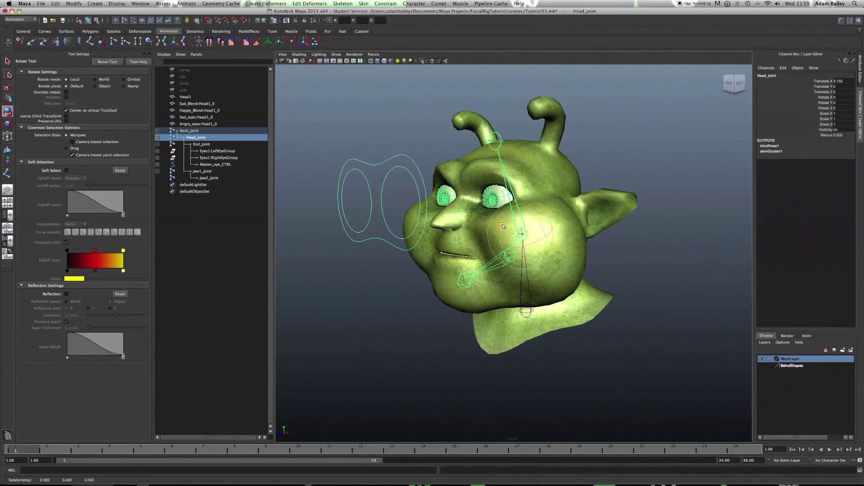
left_click_drag(502, 225, 502, 251)
key("super+z")
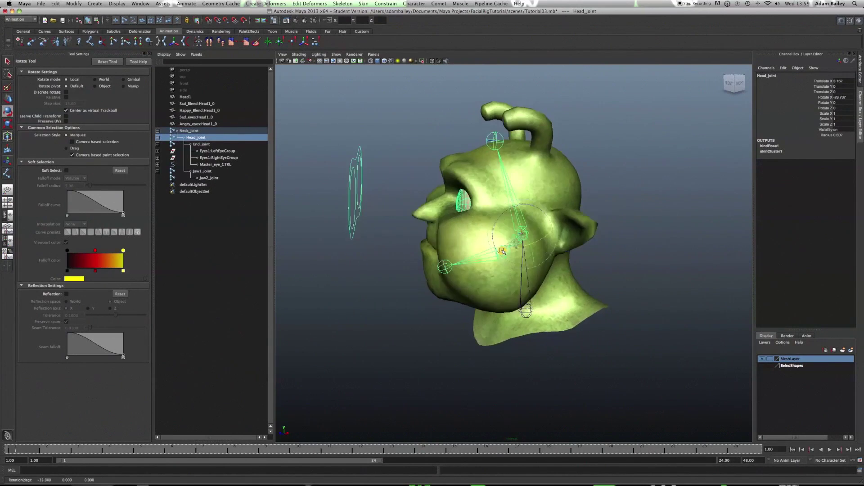
key("z")
left_click(488, 263)
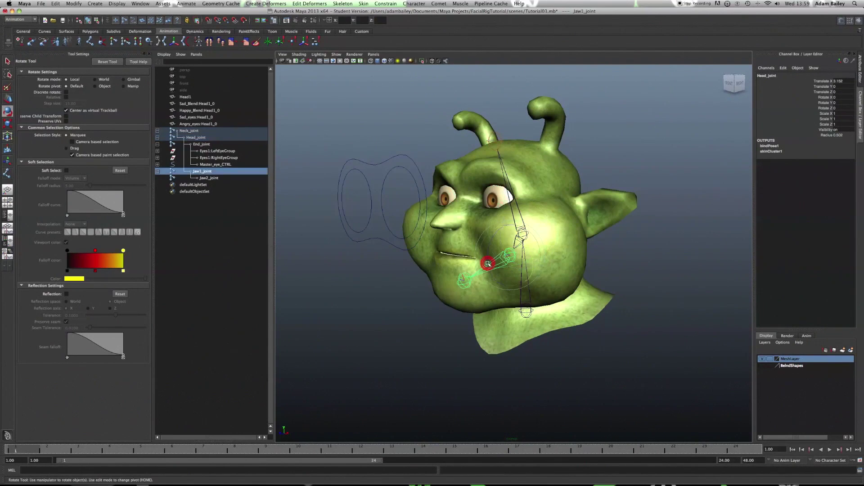
left_click_drag(491, 242, 512, 233)
key("z")
Step: Examine the bound head mesh around the mouth, jaw and neck from the front and both sides, and clear the selection
right_click_drag(405, 264, 450, 269, "alt")
left_click_drag(439, 279, 450, 284, "alt")
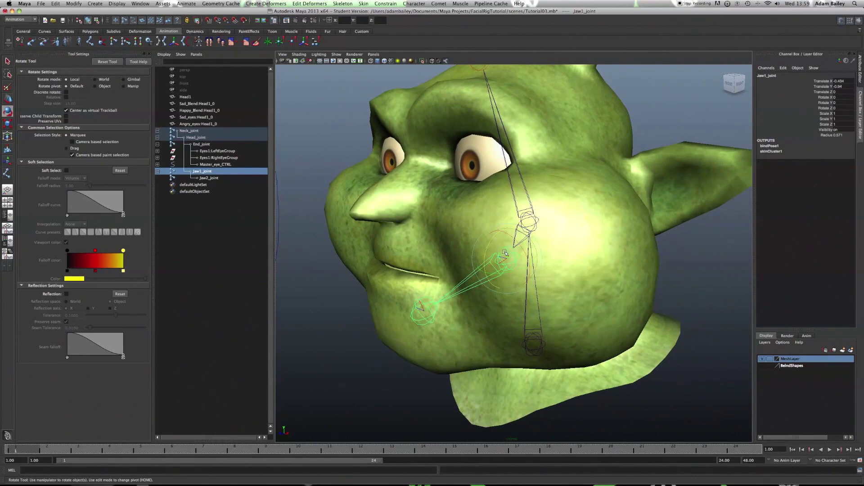
right_click_drag(505, 263, 468, 266, "alt")
left_click_drag(477, 279, 507, 284, "alt")
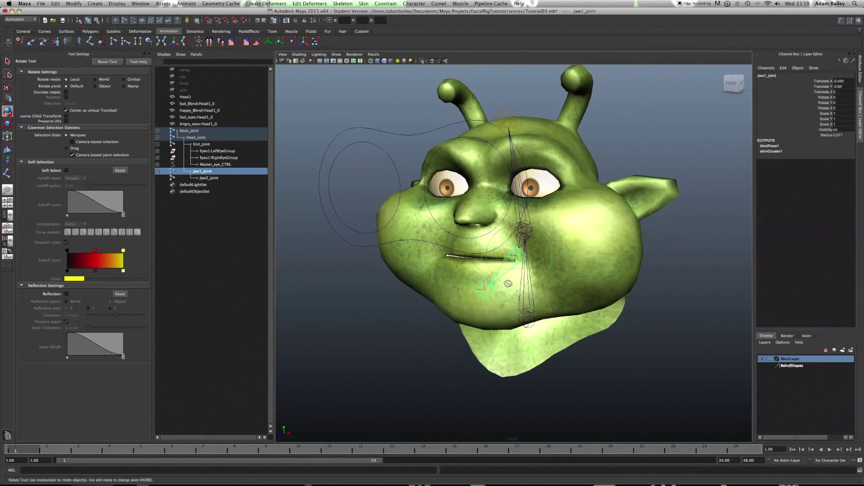
right_click_drag(438, 295, 464, 301, "alt")
left_click_drag(465, 301, 600, 253, "alt")
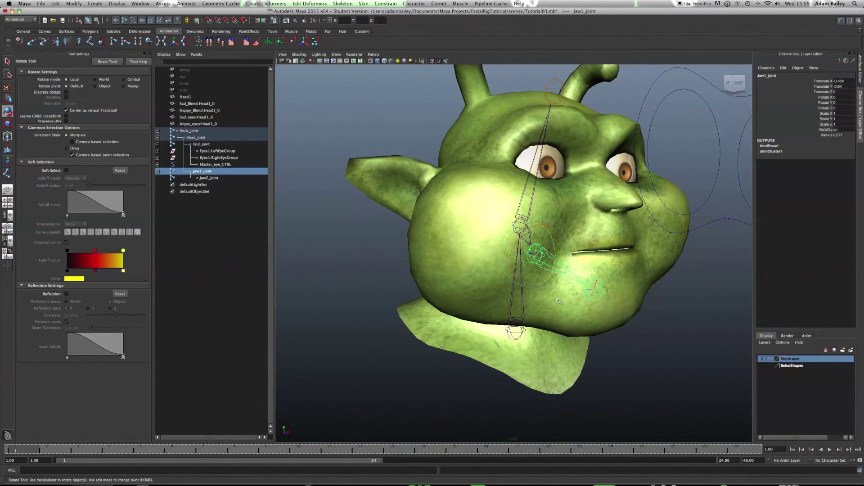
left_click_drag(576, 262, 484, 275, "alt")
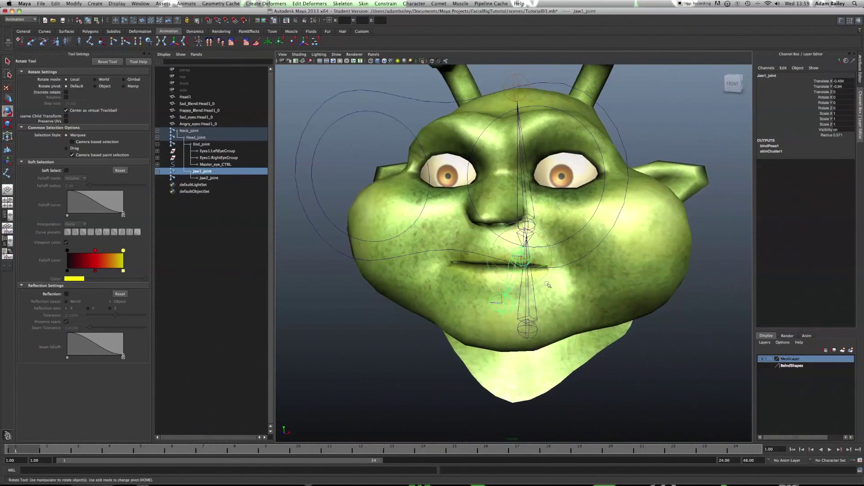
left_click_drag(612, 281, 563, 288, "alt")
right_click_drag(596, 293, 571, 295, "alt")
left_click_drag(572, 296, 544, 301, "alt")
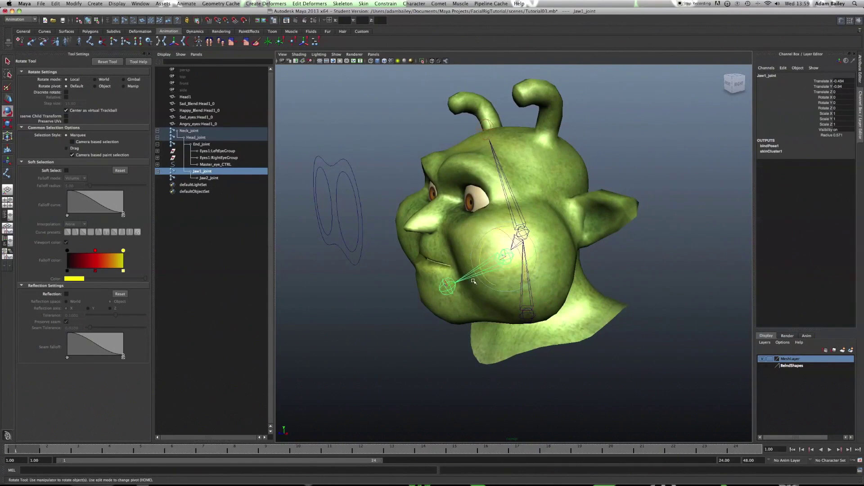
left_click_drag(489, 291, 517, 270, "alt")
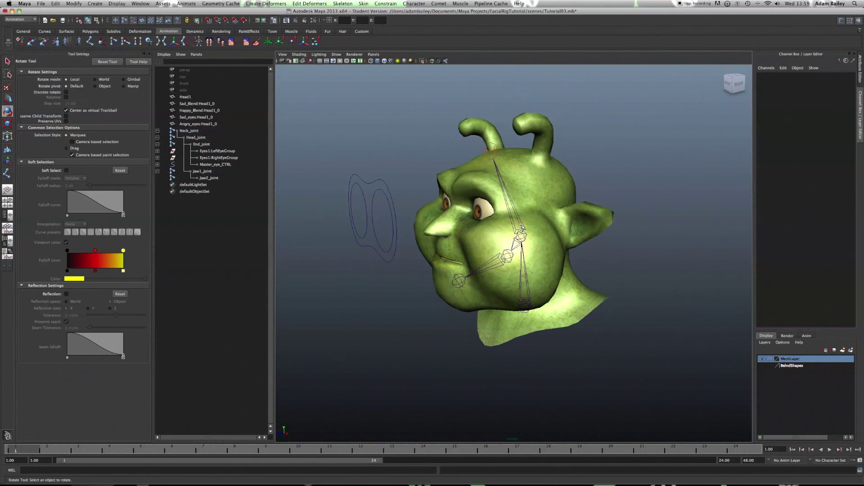
Step: Rotate Head_joint again to check how the neck and face deform, and undo the rotation
left_click(524, 242)
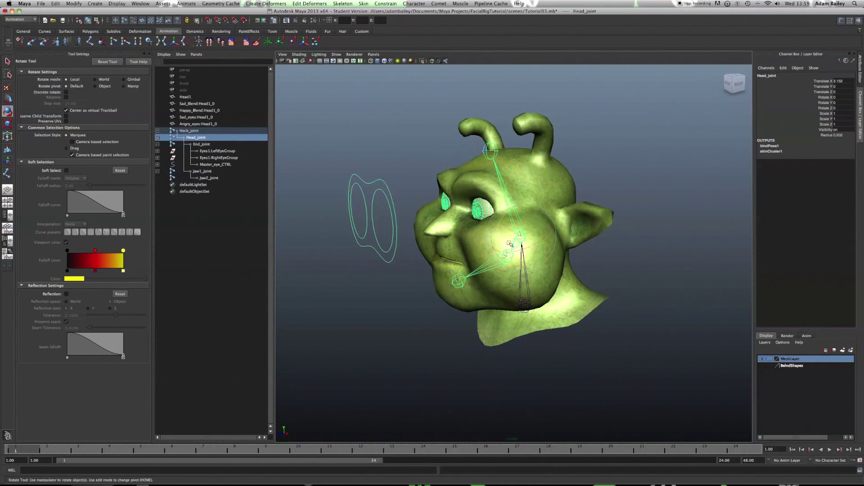
left_click_drag(503, 254, 518, 260)
key("super+z")
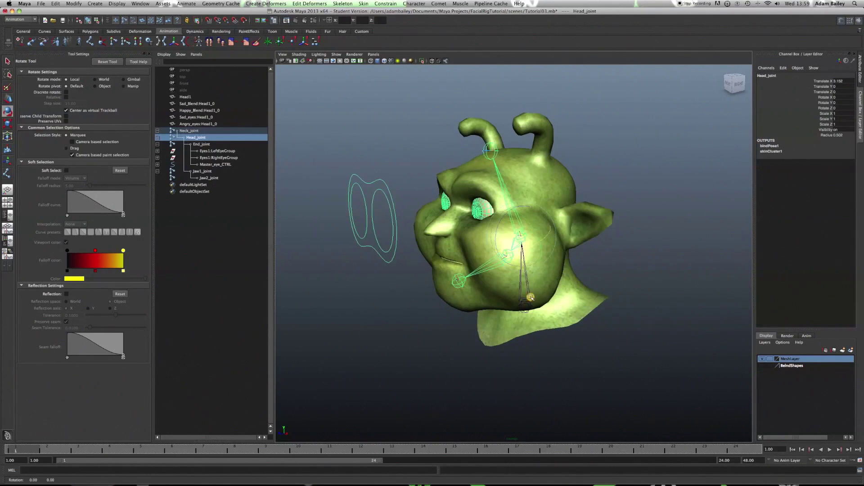
Step: Select Neck_joint and examine the joint chain and bound head mesh from the side and front
left_click_drag(531, 296, 531, 307, "alt")
left_click(523, 308)
key("w")
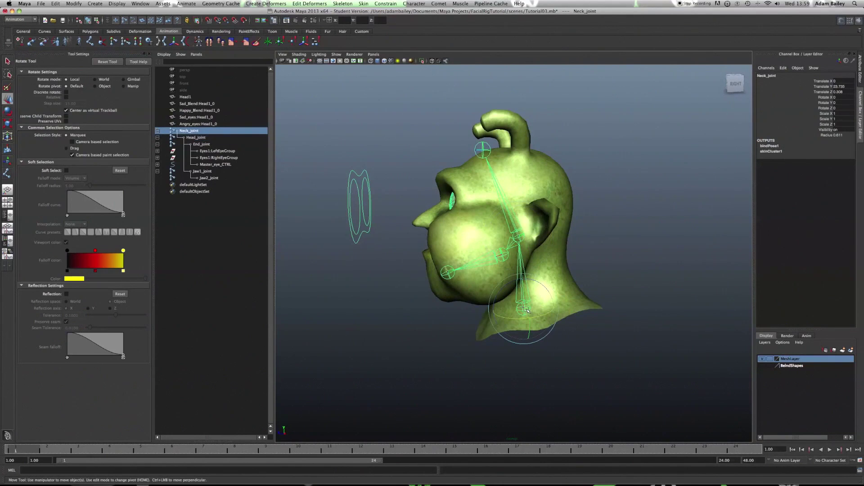
left_click_drag(528, 311, 524, 299, "alt")
left_click_drag(598, 299, 662, 283, "alt")
scroll(593, 233, "up", 5)
scroll(590, 234, "down", 5)
left_click_drag(587, 296, 535, 270, "alt")
scroll(535, 270, "up", 2)
scroll(549, 270, "down", 2)
middle_click_drag(486, 245, 461, 279, "alt")
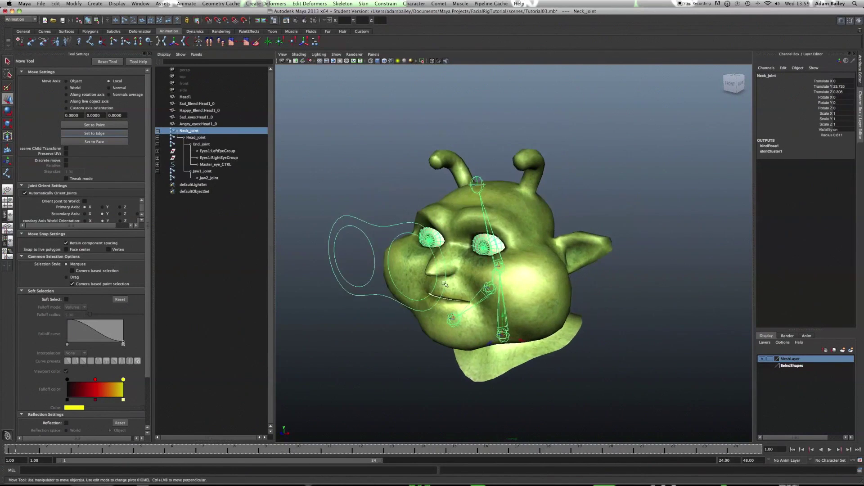
scroll(440, 288, "down", 2)
left_click_drag(474, 323, 469, 334, "alt")
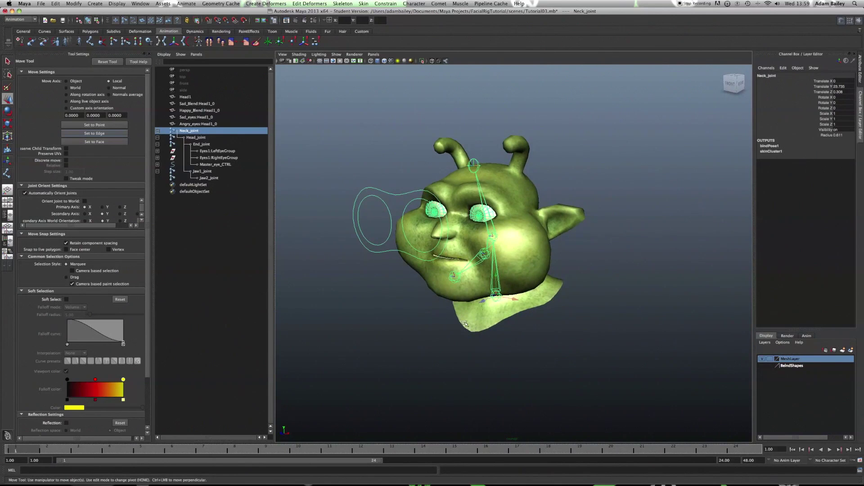
scroll(465, 324, "up", 2)
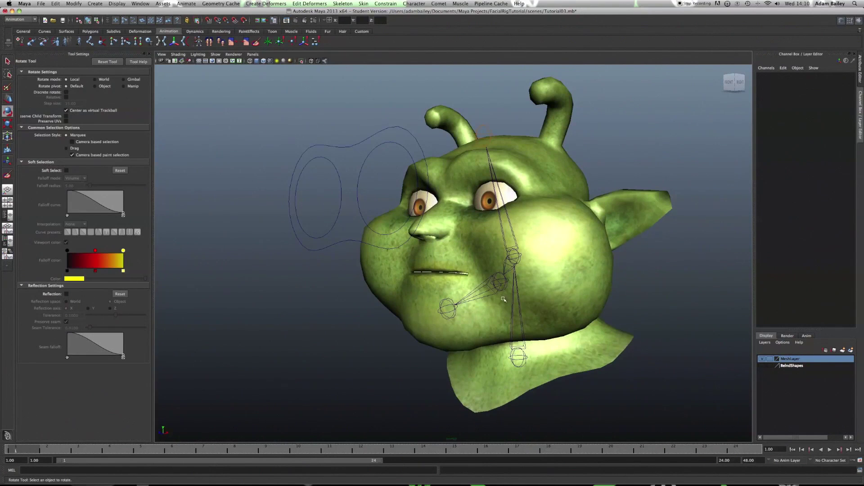
Step: Test the jaw deformation by rotating Jaw1_joint to open the mouth, and undo the rotation
left_click(491, 296)
scroll(488, 299, "up", 3)
scroll(482, 303, "down", 3)
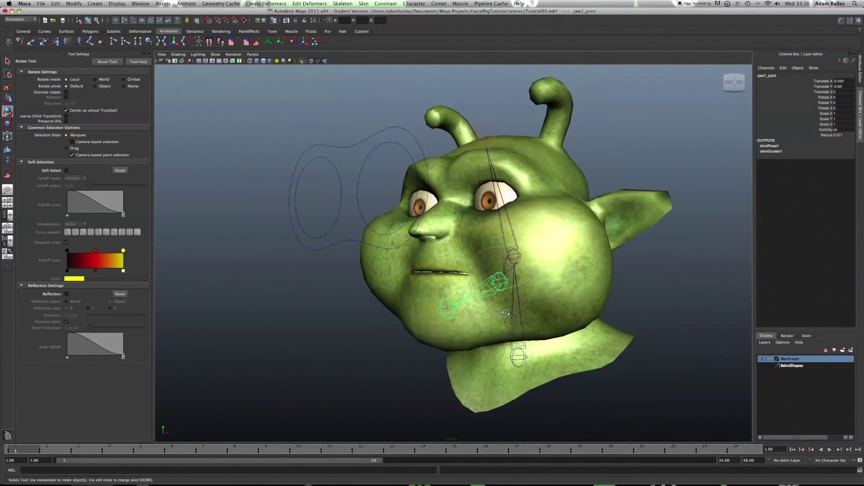
left_click_drag(476, 306, 436, 315, "alt")
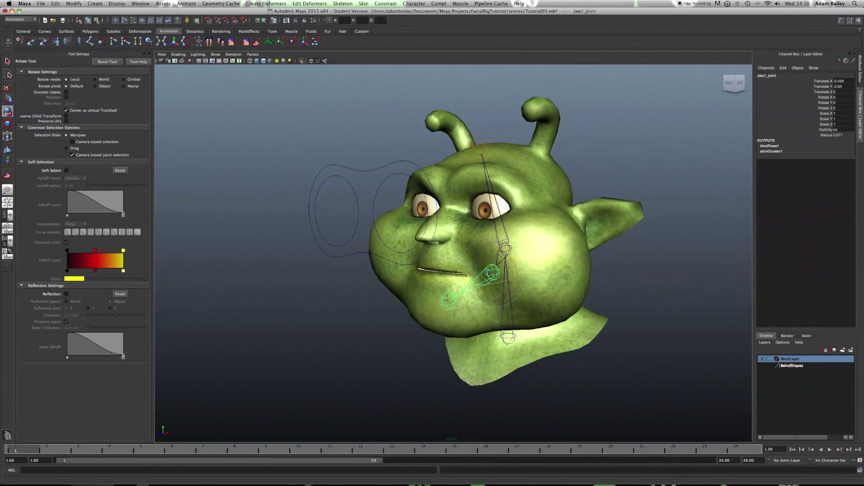
scroll(461, 280, "up", 4)
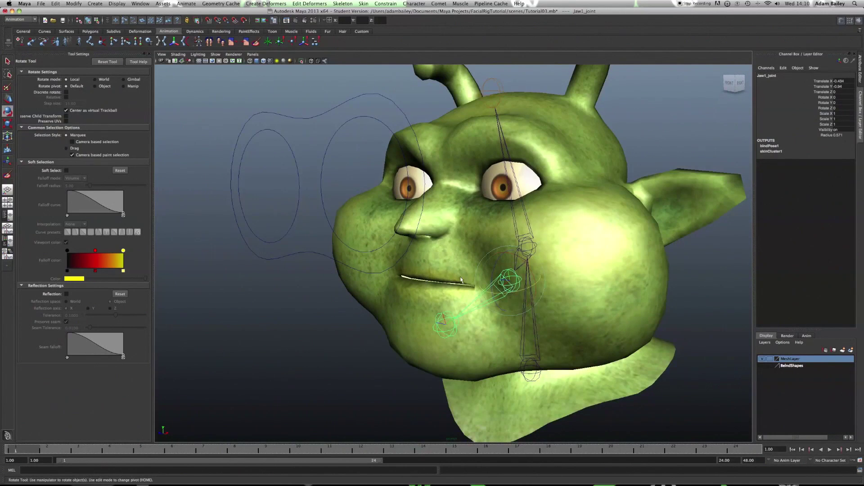
scroll(508, 285, "up", 2)
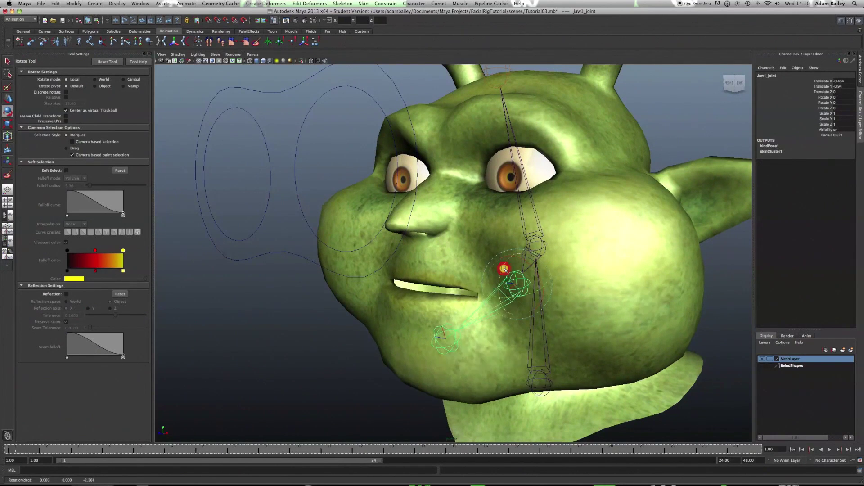
left_click_drag(504, 268, 525, 282)
key("super+z")
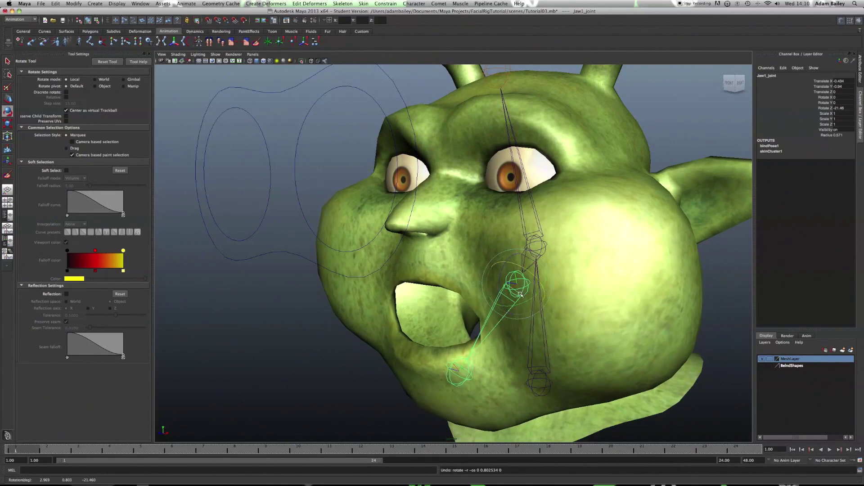
key("super+z")
Step: Rotate Head_joint to test how the head follows, and undo the rotation
right_click_drag(525, 275, 502, 262, "alt")
left_click(500, 260)
left_click_drag(501, 260, 555, 257, "alt")
key("z")
key("z")
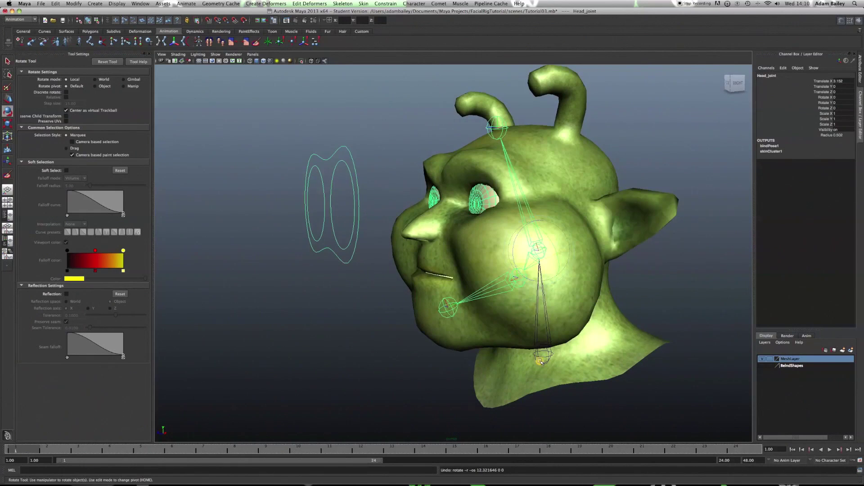
Step: Try rotating Neck_joint to test the neck, undo the rotation and clear the selection
left_click(543, 354)
left_click_drag(522, 338, 599, 315)
key("z")
left_click(651, 303)
right_click_drag(651, 303, 447, 332, "alt")
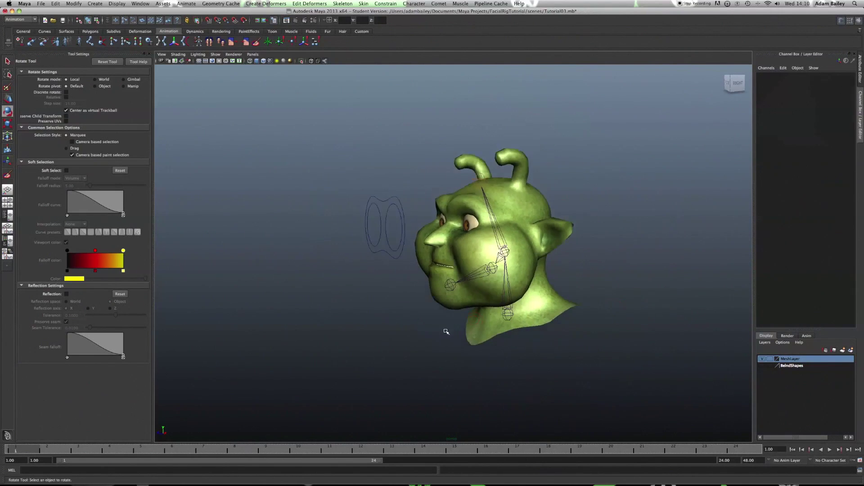
Step: Show the BelndShapes layer and frame the four grey expression heads beside the rigged head
left_click_drag(447, 332, 461, 345, "alt")
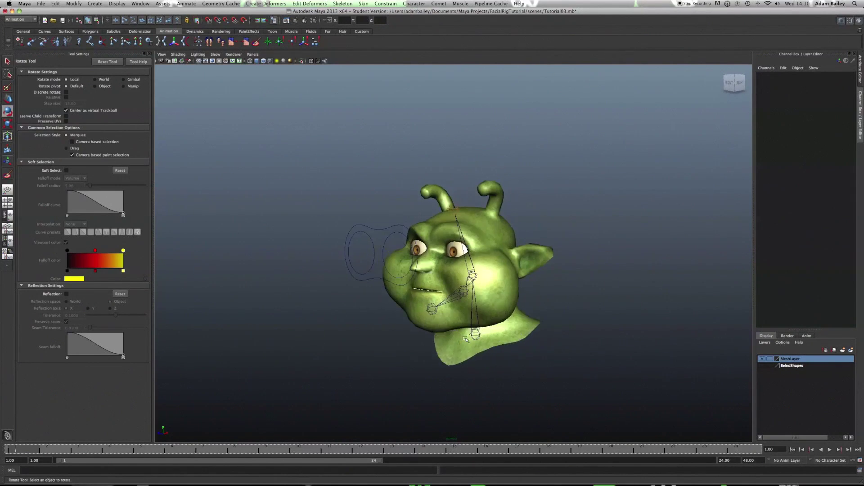
right_click_drag(462, 344, 666, 359, "alt")
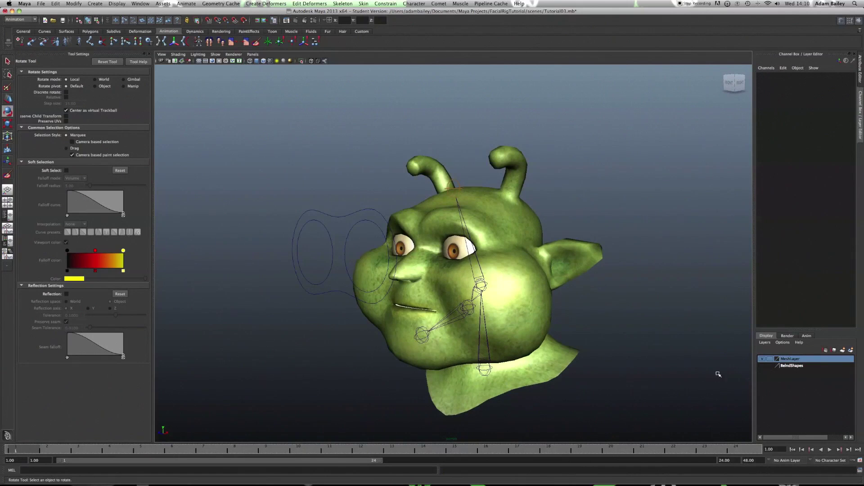
right_click_drag(719, 375, 740, 373, "alt")
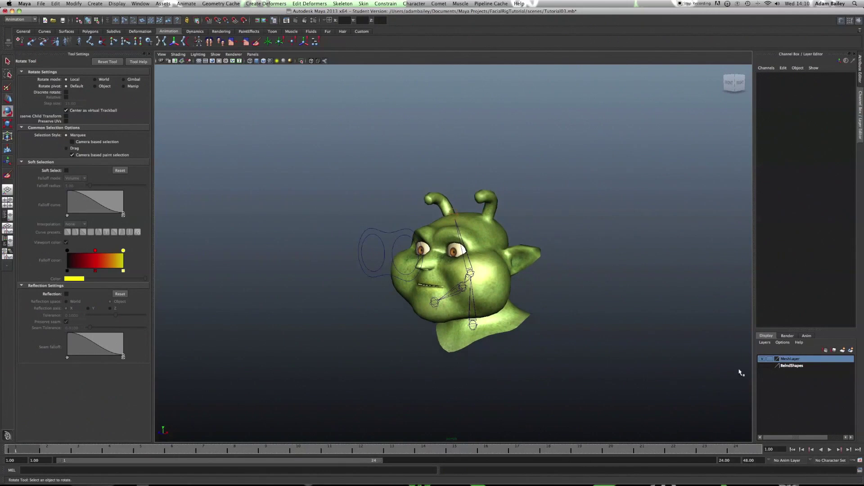
left_click(762, 366)
right_click_drag(625, 362, 530, 327, "alt")
left_click_drag(530, 328, 558, 315, "alt")
right_click_drag(558, 315, 561, 311, "alt")
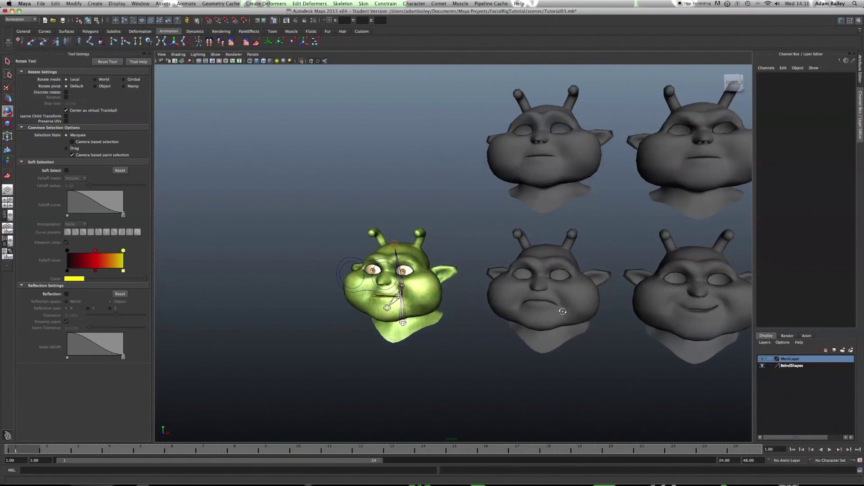
middle_click_drag(562, 311, 480, 324, "alt")
left_click_drag(485, 324, 515, 335, "alt")
right_click_drag(516, 334, 607, 333, "alt")
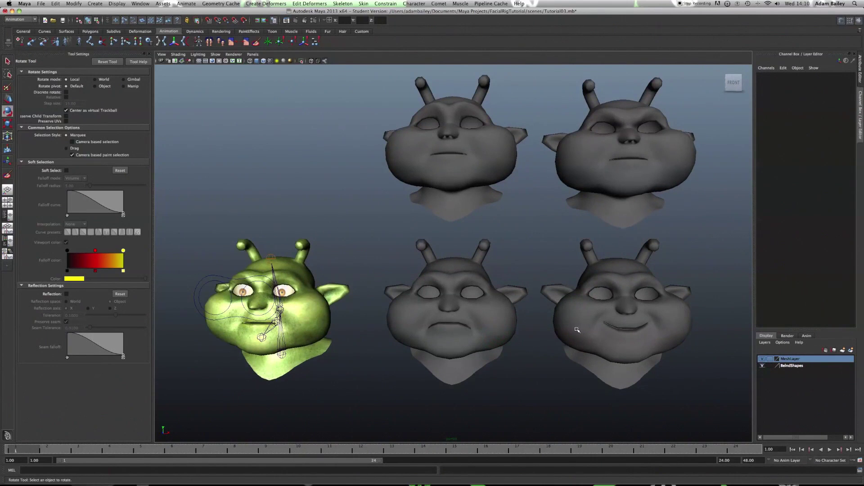
Step: Create a blend shape node named Face_Blends from the happy, sad, angry-eyes and sad-eyes heads, in that order, with Head1 as the base
left_click(630, 342)
left_click(499, 325, "shift")
left_click(625, 149, "shift")
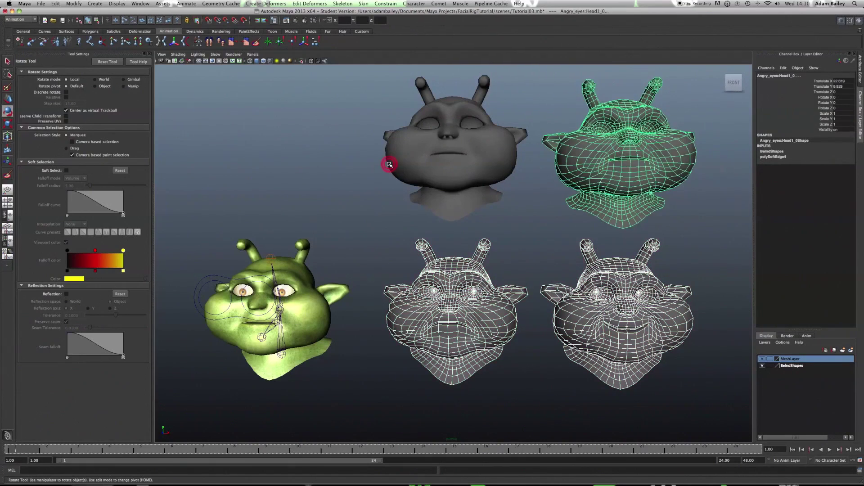
left_click(388, 166, "shift")
right_click_drag(454, 326, 461, 301, "alt")
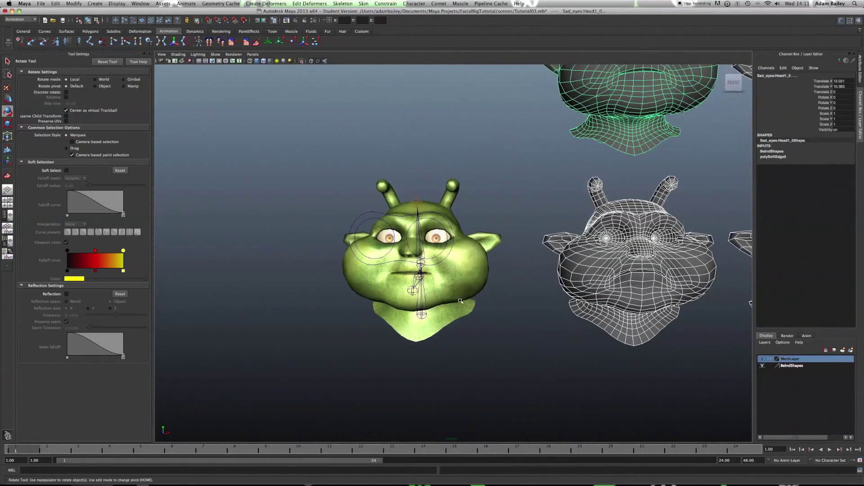
left_click(469, 279)
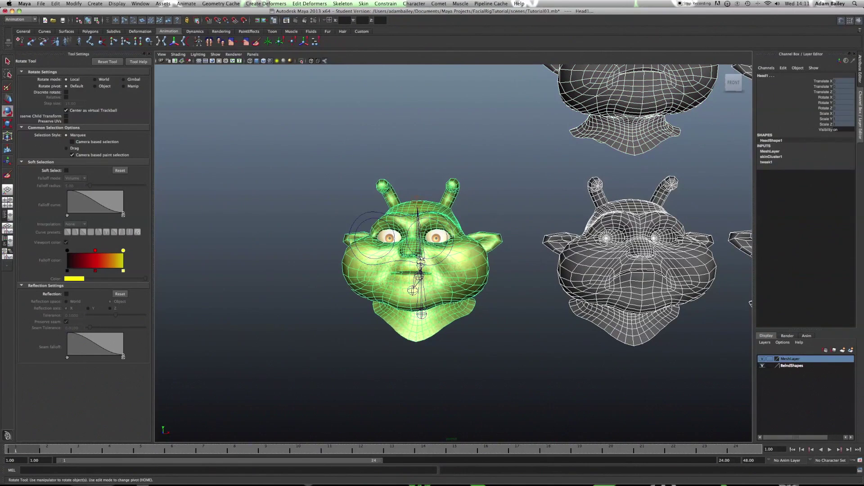
left_click(256, 4)
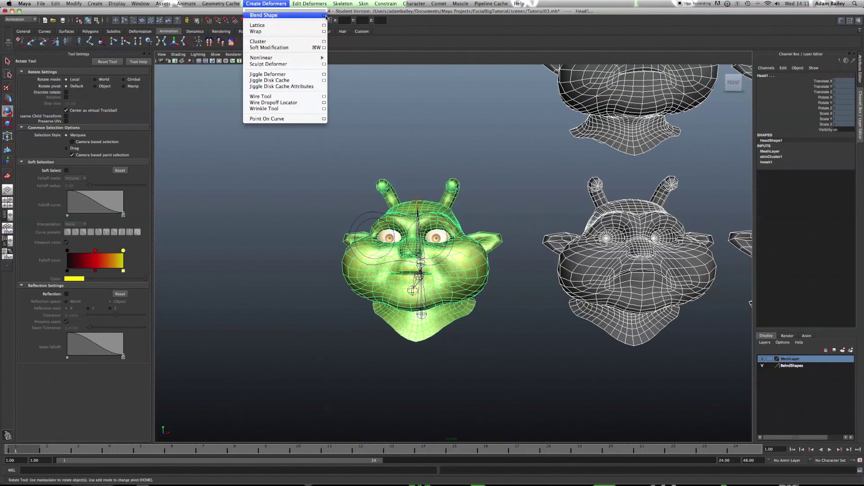
left_click(324, 16)
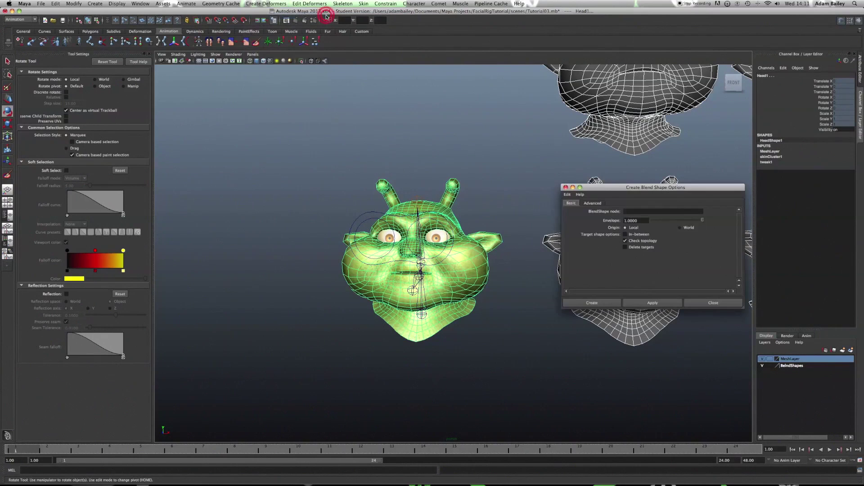
left_click(642, 211)
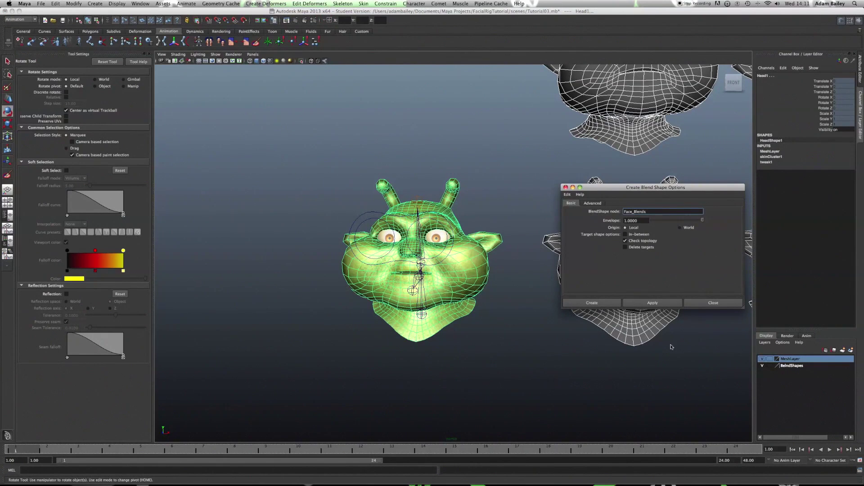
left_click(609, 303)
left_click(567, 349)
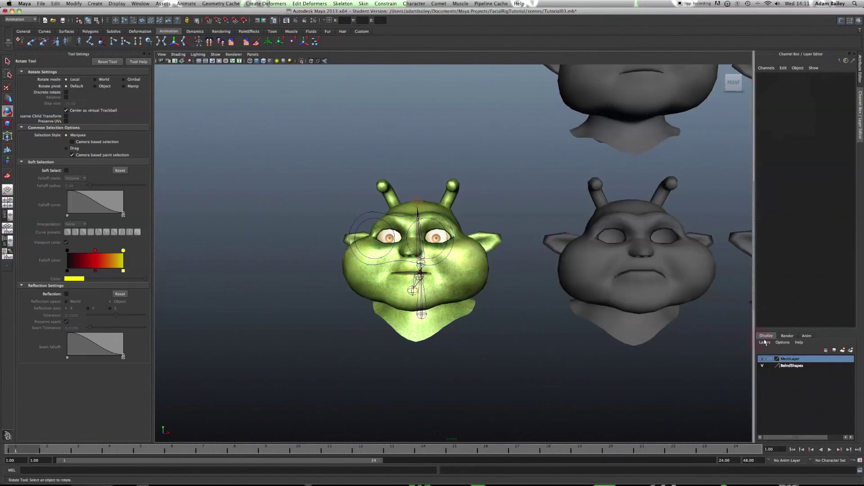
Step: Hide the BelndShapes layer and frame the rigged head from the front
left_click(762, 365)
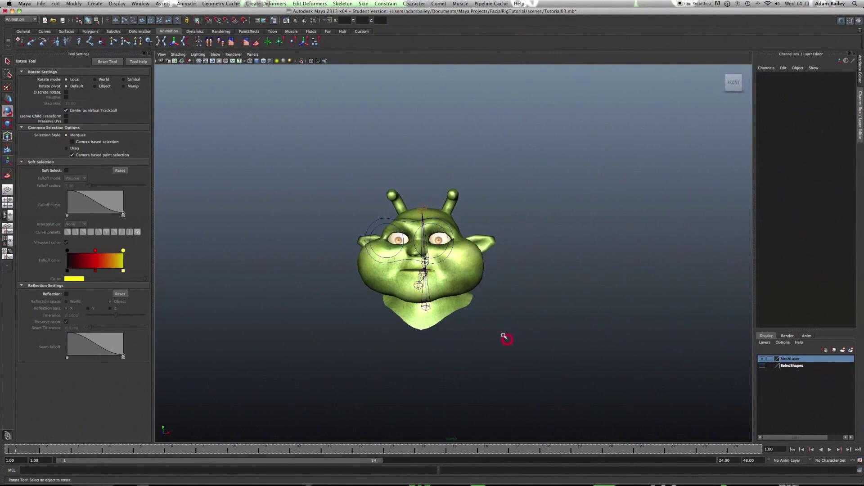
key("a")
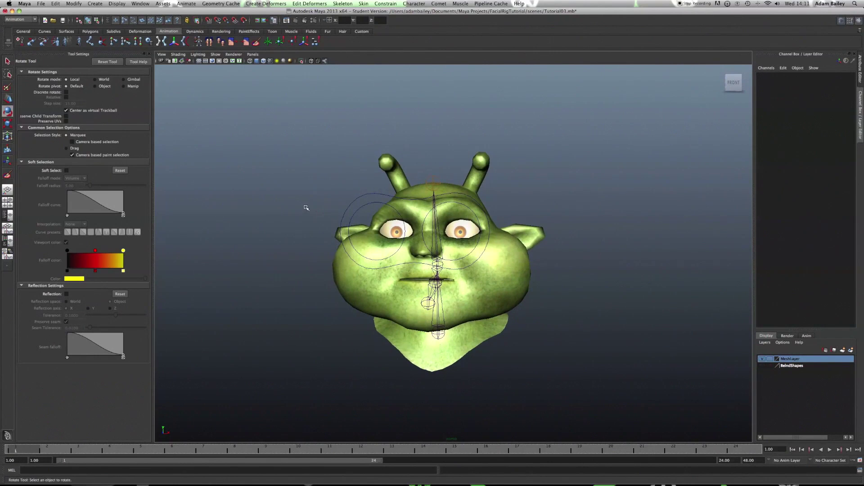
left_click_drag(432, 241, 396, 252, "alt")
left_click_drag(468, 260, 422, 270, "alt")
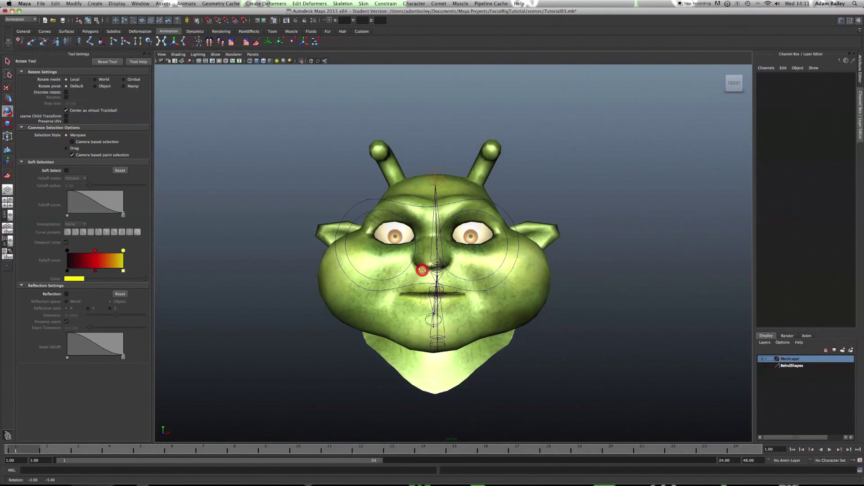
Step: Open the Blend Shape editor for Face_Blends and widen its window
left_click(140, 3)
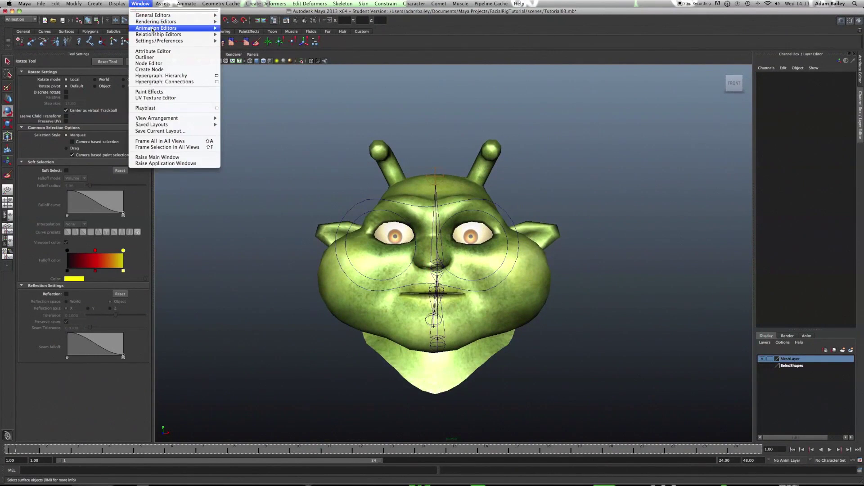
mouse_move(153, 29)
left_click(240, 62)
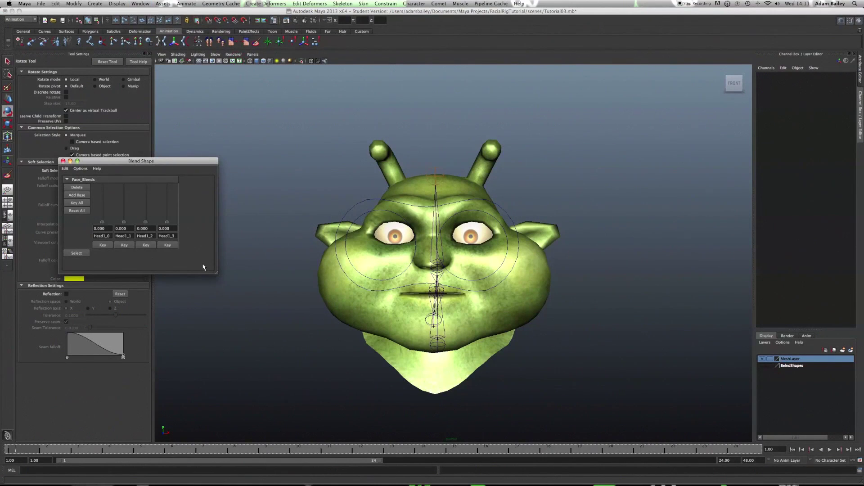
left_click_drag(217, 276, 247, 261)
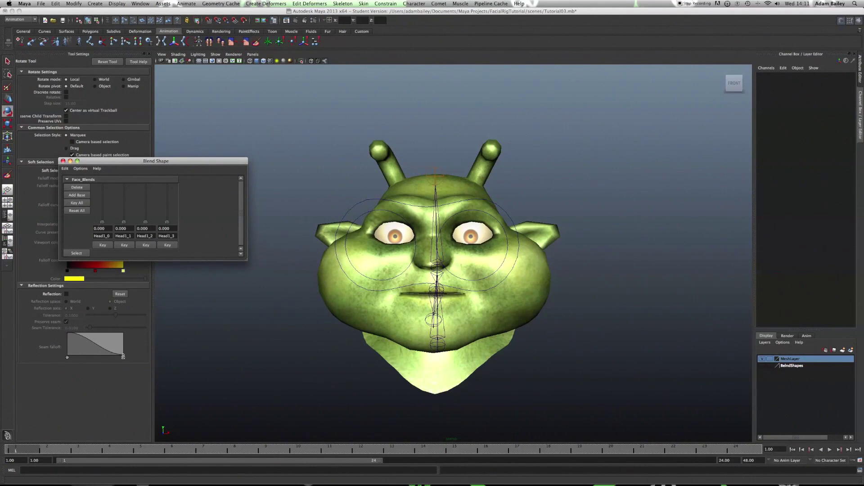
Step: Try the Face_Blends target sliders in turn and return them to zero
left_click_drag(102, 225, 126, 253)
left_click_drag(148, 220, 146, 259)
left_click_drag(170, 225, 162, 275)
Step: Rename the first two blend shape targets as Smile_blend and Frown_blend
left_click_drag(103, 225, 76, 234)
left_click_drag(123, 222, 136, 245)
left_click_drag(133, 236, 2, 215)
type("Fr")
type("own_blend")
key("Tab")
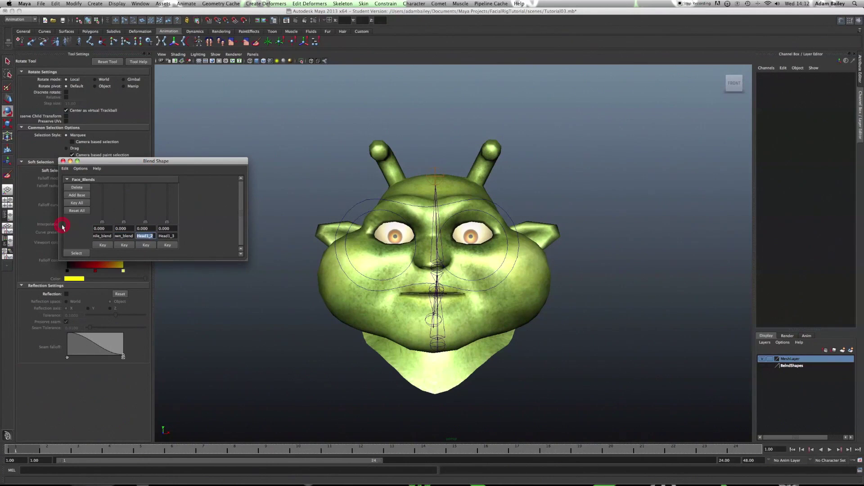
Step: Rename the third and fourth blend shape targets as Angry_eyes_blend and sad_eyes_blend
type("A")
type("ngry_eyes_")
type("blend")
left_click_drag(167, 223, 63, 232)
type("sad_eyes_blend")
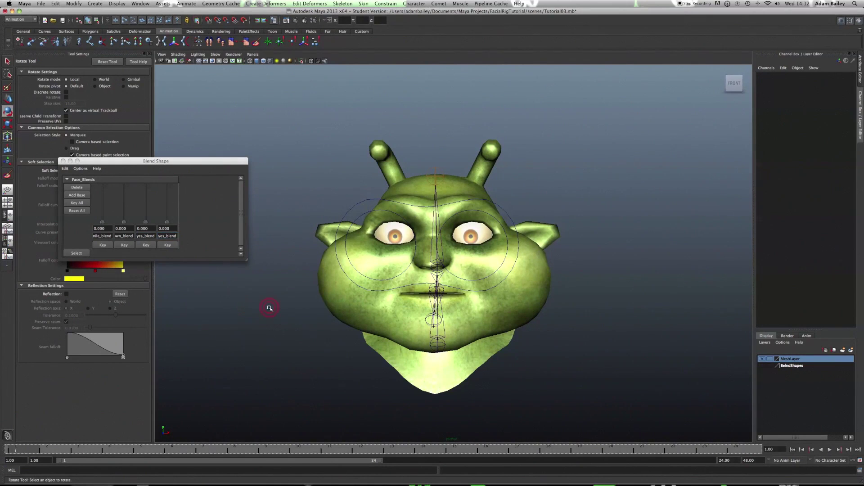
Step: Examine the rigged head and its joints from the front and the side
scroll(315, 305, "down", 4)
scroll(362, 289, "up", 5)
scroll(362, 289, "down", 4)
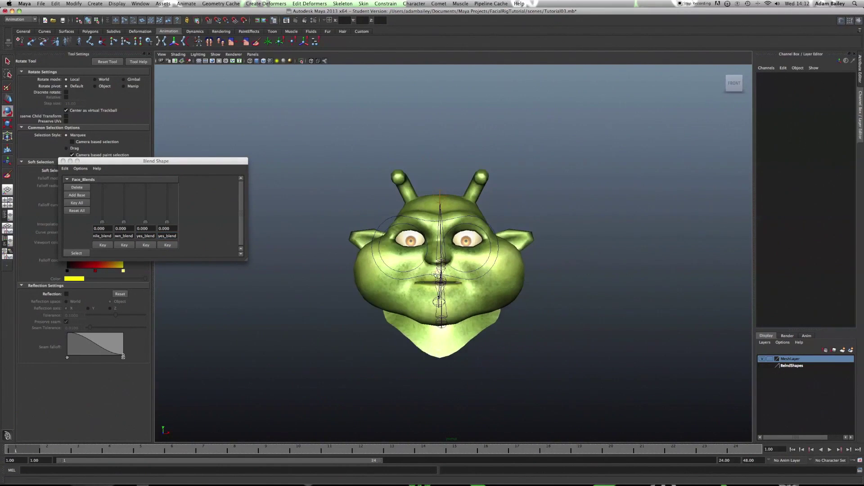
left_click_drag(435, 275, 360, 300, "alt")
scroll(385, 307, "down", 4)
scroll(356, 298, "up", 3)
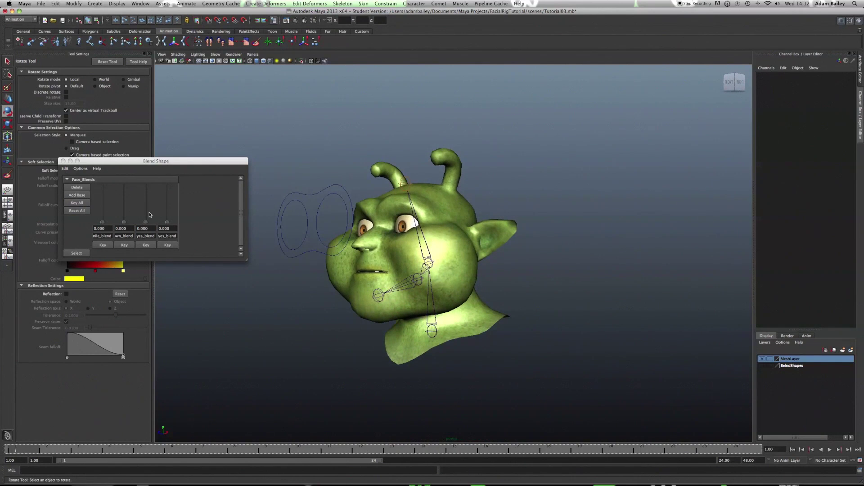
left_click_drag(549, 282, 521, 291, "alt")
scroll(462, 259, "up", 3)
left_click_drag(430, 265, 432, 313, "alt")
scroll(501, 253, "down", 5)
scroll(451, 286, "up", 2)
scroll(451, 286, "up", 5)
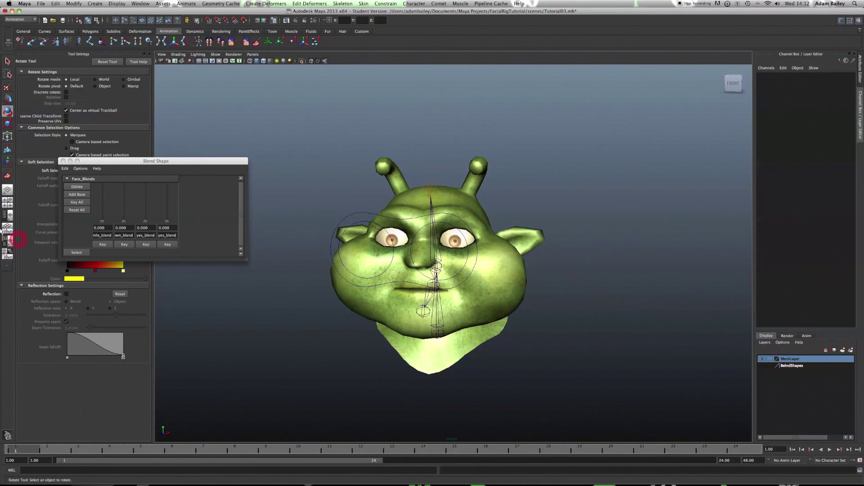
Step: Fill the workspace with the front view and start a CV curve with its degree set to 1 Linear
left_click(7, 204)
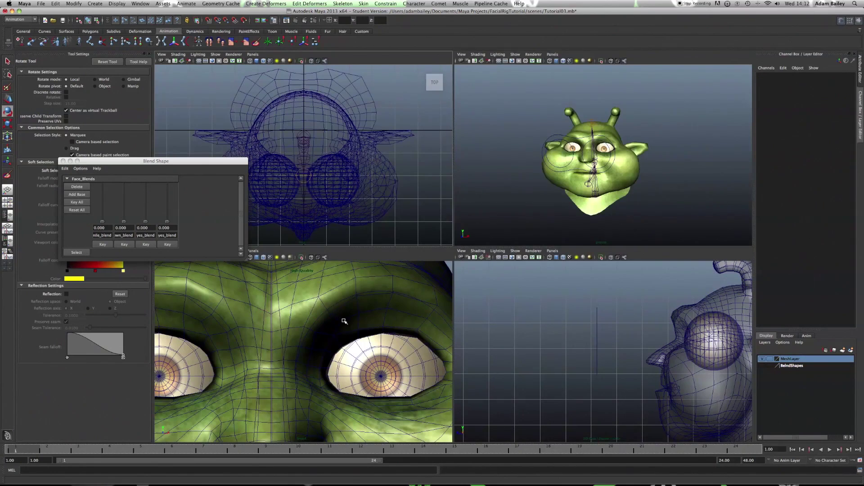
key("space")
scroll(545, 292, "down", 10)
middle_click_drag(545, 293, 393, 312, "alt")
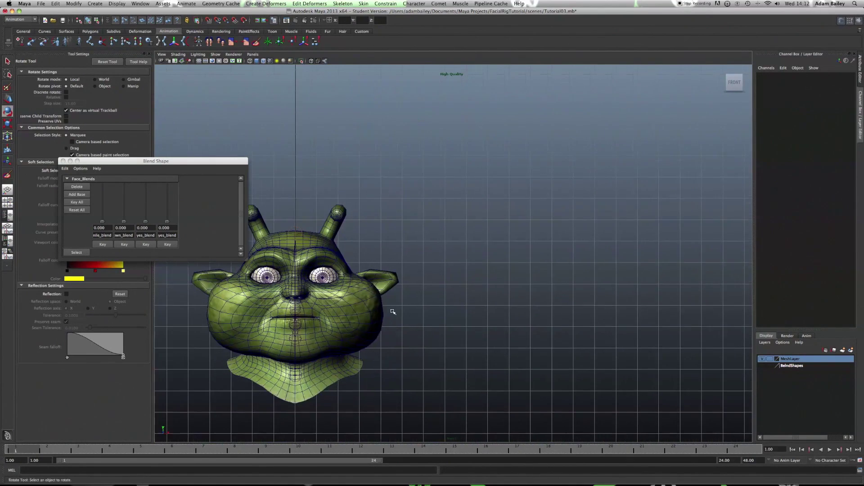
scroll(393, 311, "up", 2)
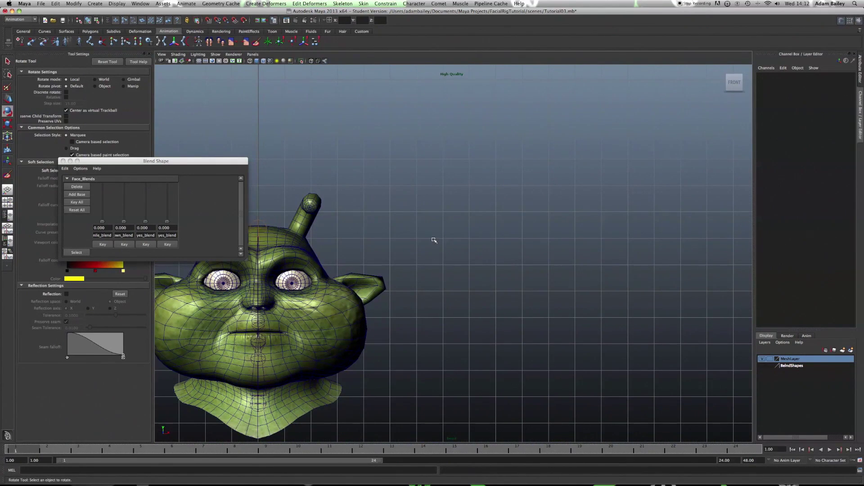
left_click(95, 3)
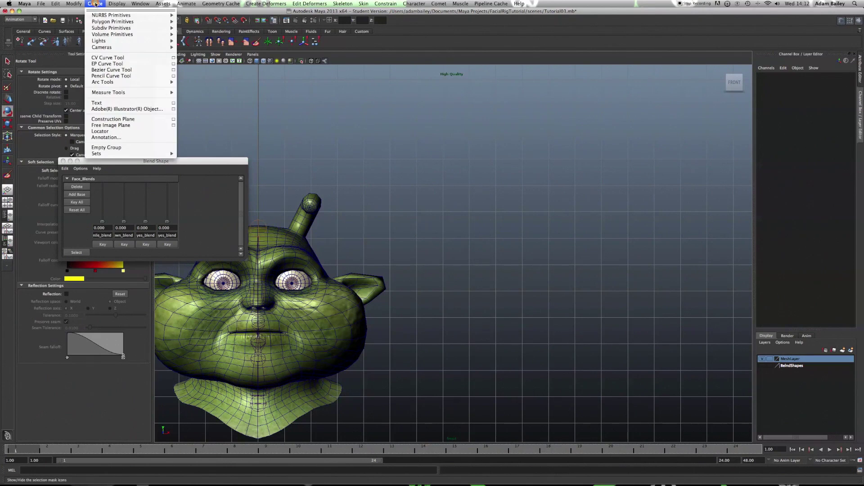
left_click(124, 58)
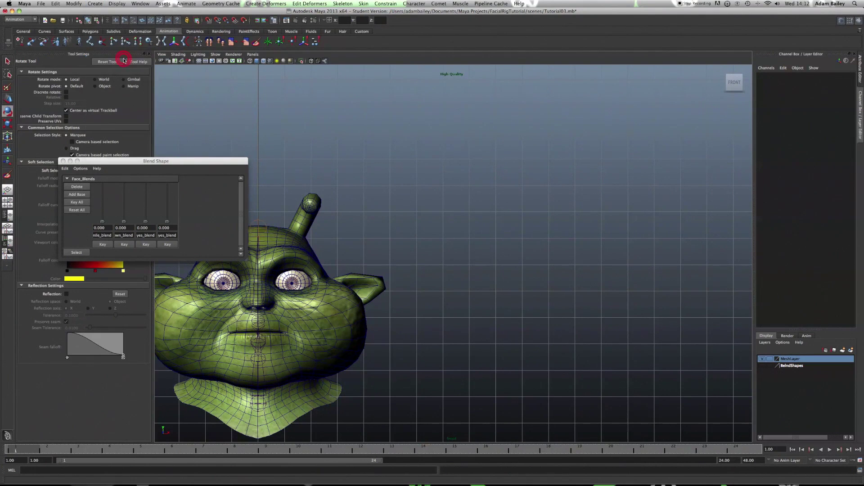
left_click(116, 62)
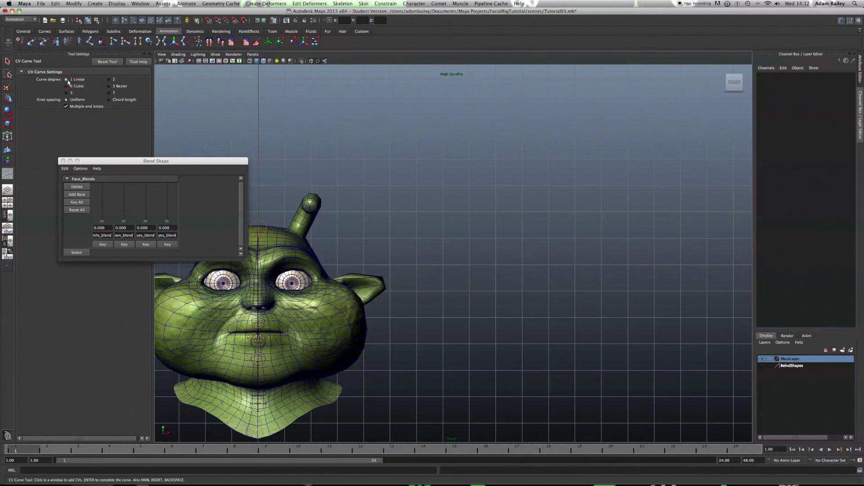
Step: Draw a closed square curve one grid cell in size in the empty space beside the head, snapped to the grid
right_click_drag(424, 243, 432, 276, "alt")
middle_click_drag(431, 276, 476, 262, "alt")
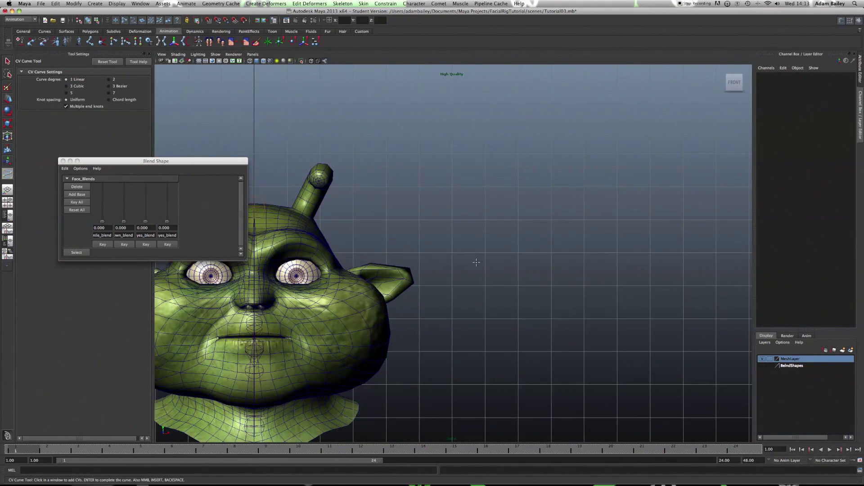
left_click(456, 221)
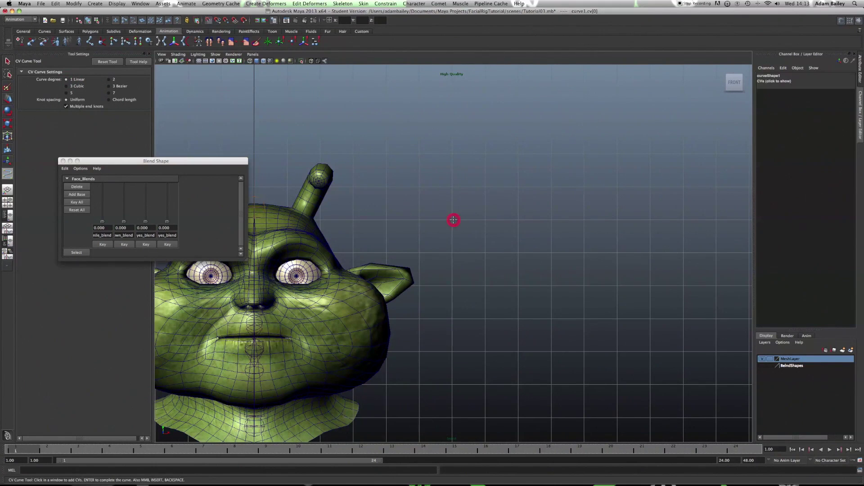
left_click(469, 252)
left_click(485, 252)
left_click(485, 220)
left_click(451, 221)
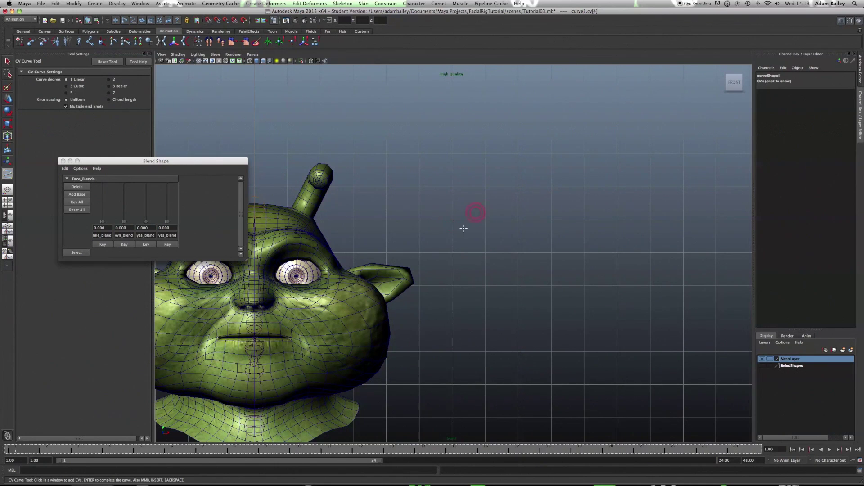
key("Return")
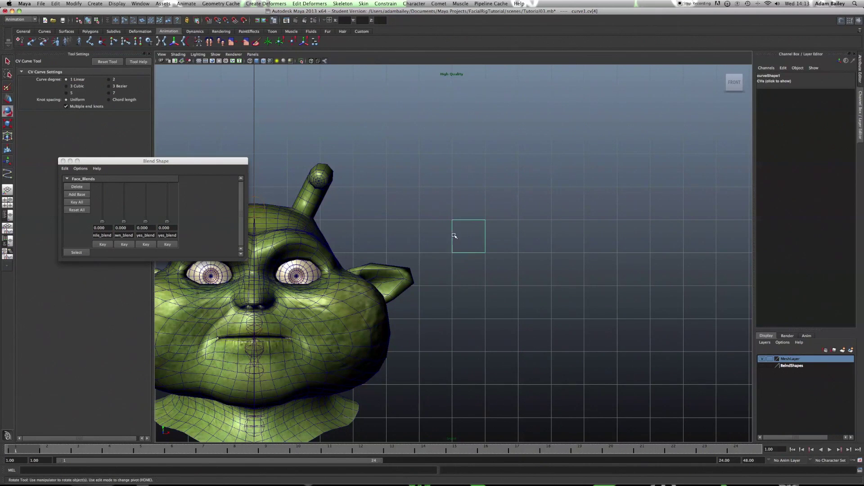
Step: Center the pivot of the new square curve
key("e")
scroll(453, 243, "down", 3)
middle_click_drag(457, 279, 482, 276, "alt")
scroll(506, 273, "up", 3)
key("w")
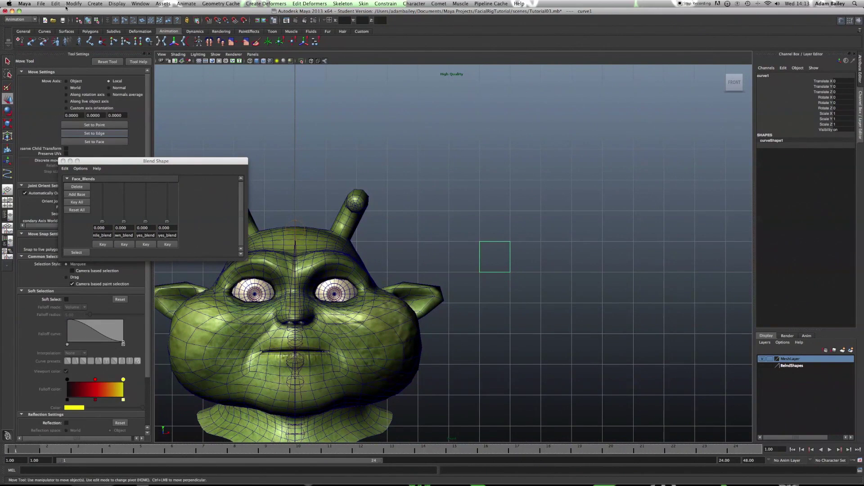
left_click(84, 20)
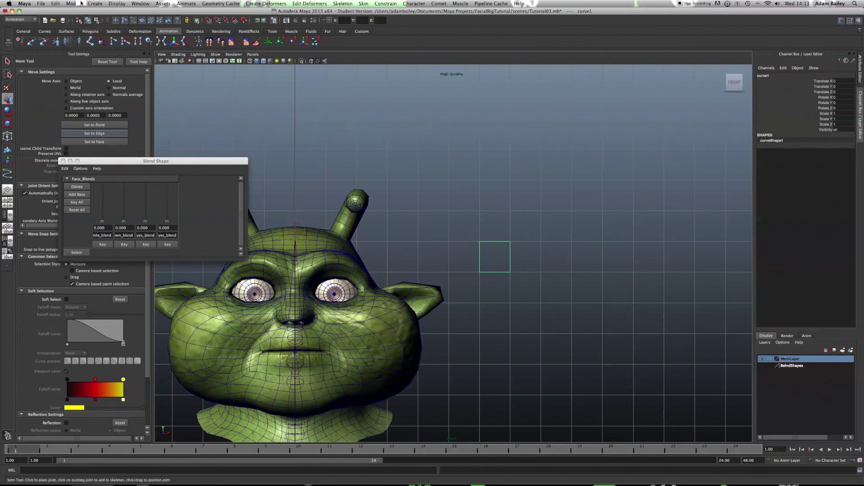
left_click(74, 4)
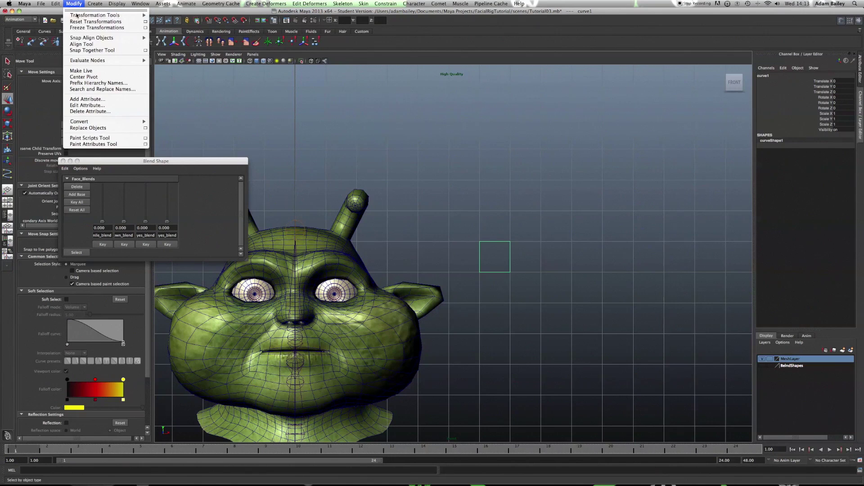
left_click(84, 77)
Step: Move the square curve to about X 0.66, Y -1.02 and scale it uniformly to about 1.95
left_click_drag(494, 232, 493, 279)
mouse_move(518, 306)
left_mouse_down()
mouse_move(542, 311)
mouse_move(531, 309)
left_mouse_up()
key("e")
key("r")
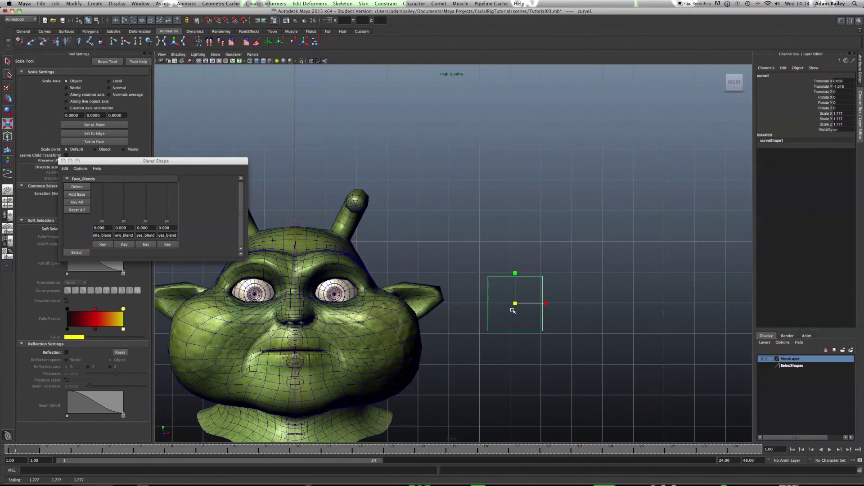
left_click_drag(516, 303, 521, 306)
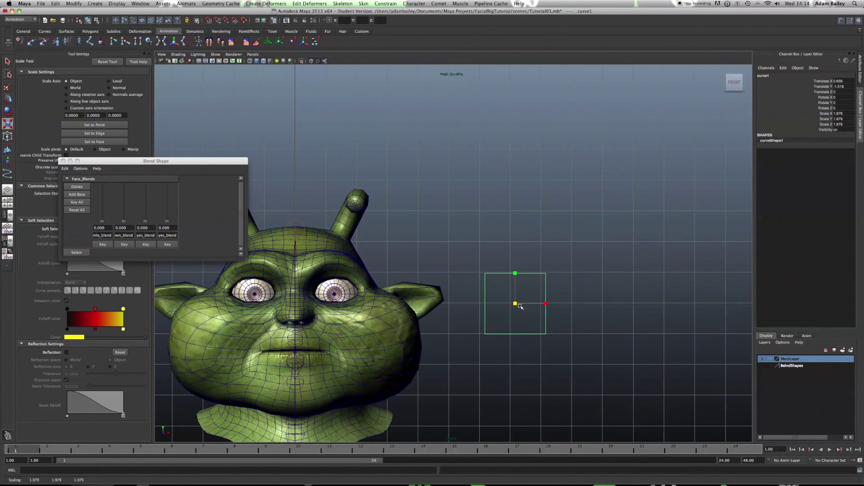
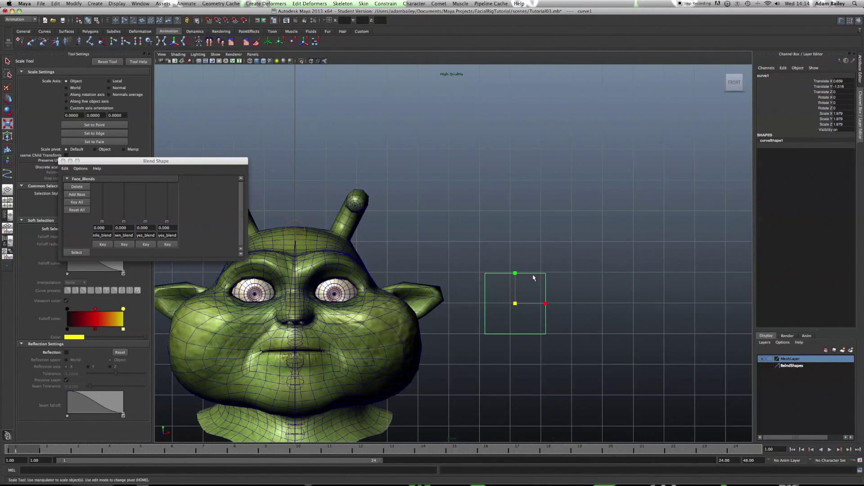
left_click_drag(516, 303, 516, 304)
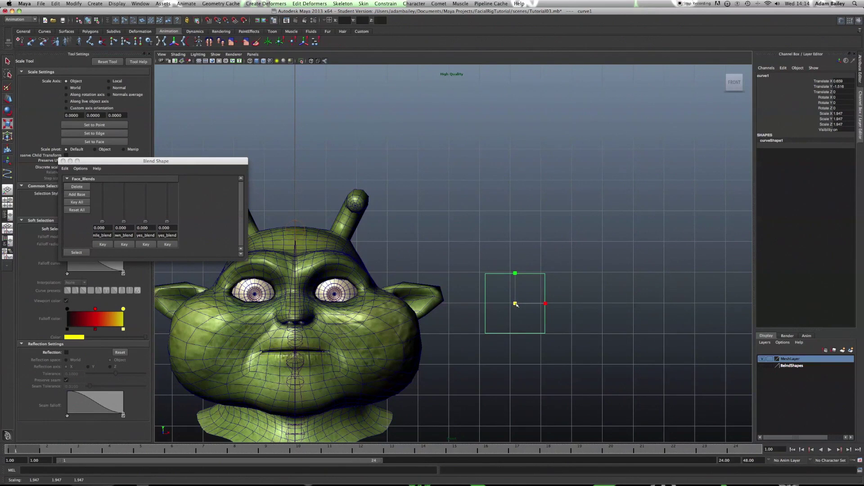
Step: Duplicate the square and flatten the copy vertically into a thin bar, placed just above the square at about Y -0.25
key("ctrl+d")
key("w")
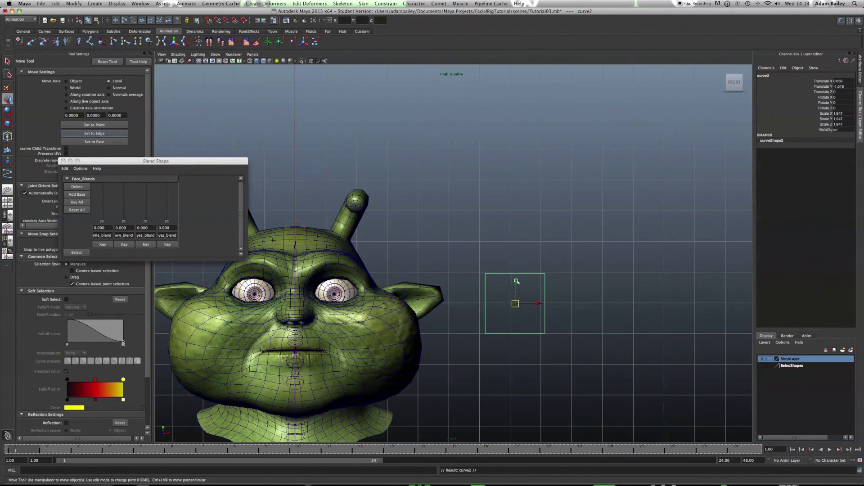
left_click_drag(516, 282, 515, 237)
key("r")
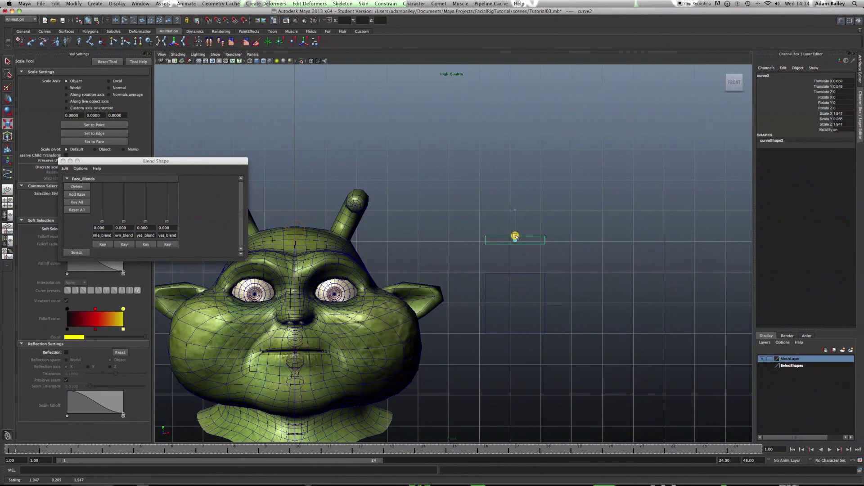
key("w")
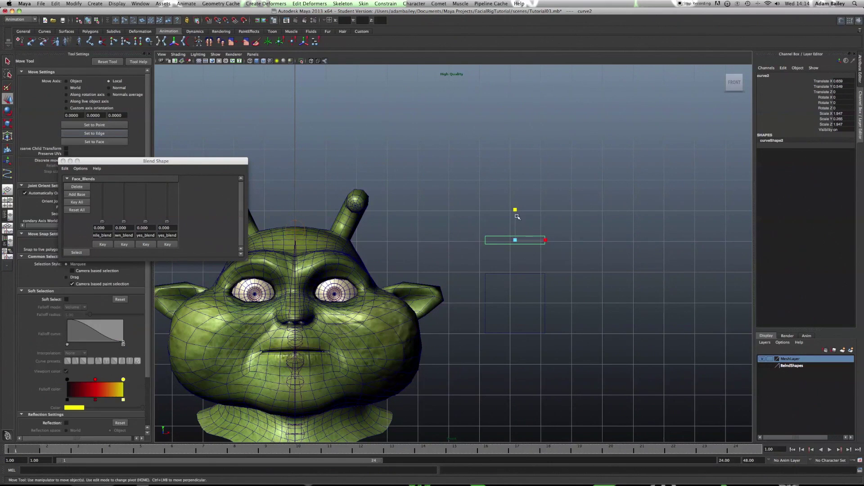
left_click_drag(516, 218, 514, 243)
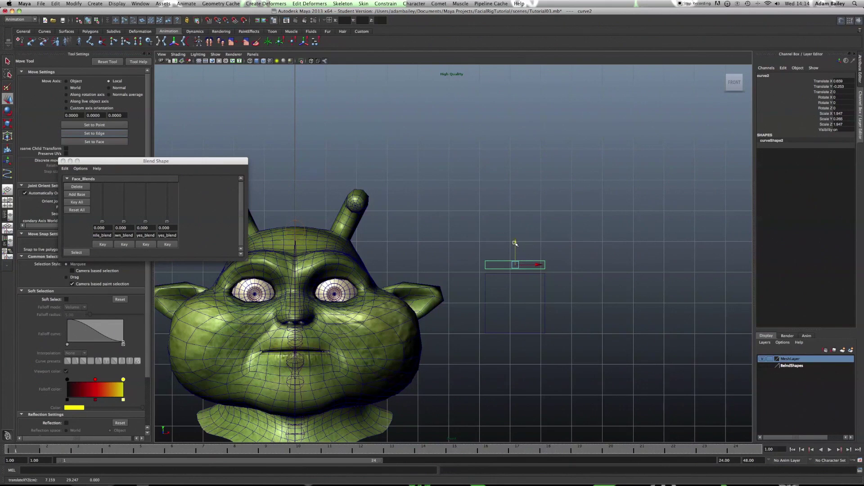
Step: Duplicate the thin bar and place the copy just above it
left_click_drag(515, 243, 534, 299)
key("ctrl+d")
left_click(549, 261)
Step: Clean up all three curves together by freezing their transformations, centering their pivots and deleting their history
left_click(74, 4)
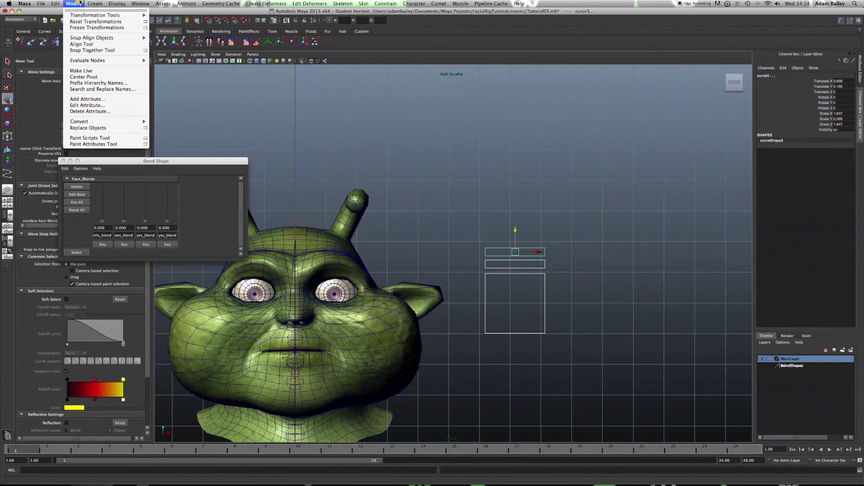
left_click(82, 28)
left_click(74, 3)
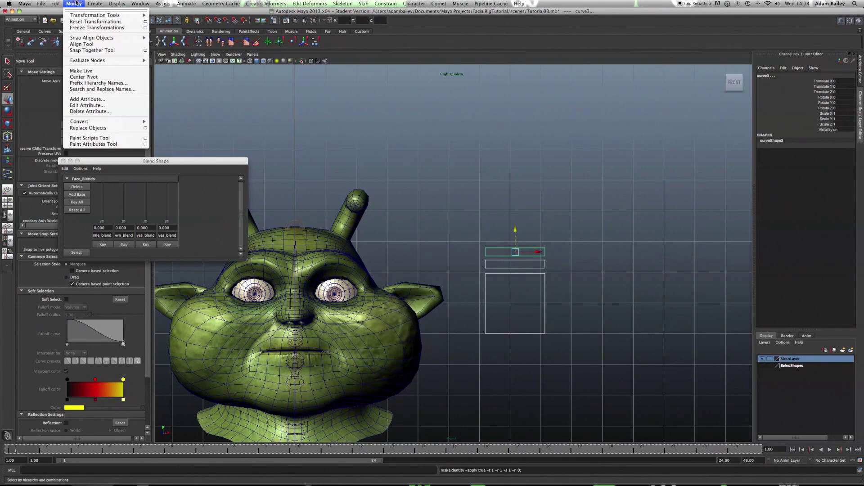
left_click(83, 77)
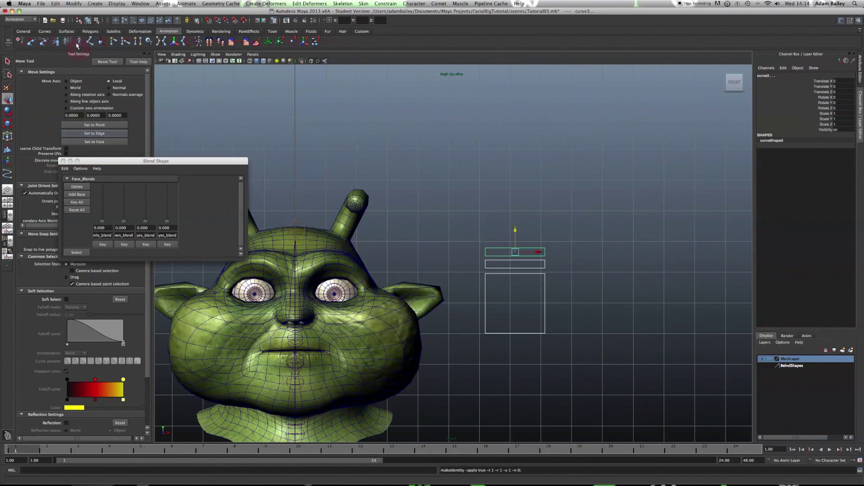
left_click(55, 4)
left_click(150, 86)
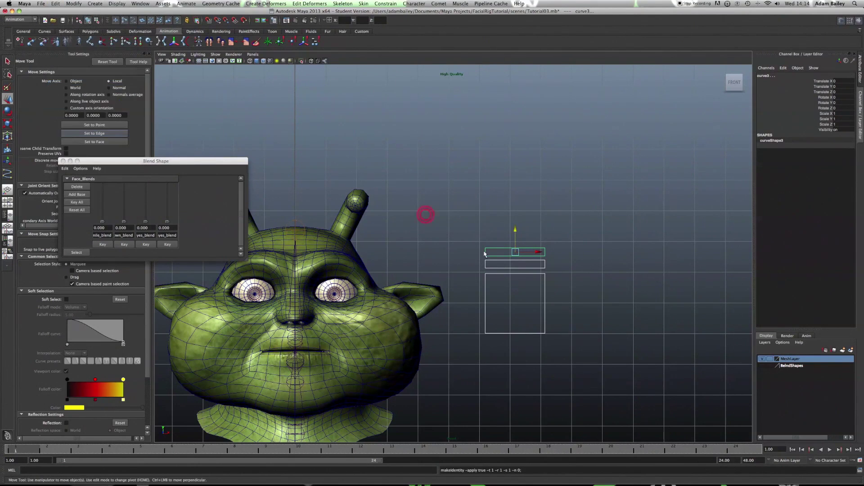
Step: Rename the large square curve as Jaw_CTRL
left_click_drag(588, 302, 532, 313)
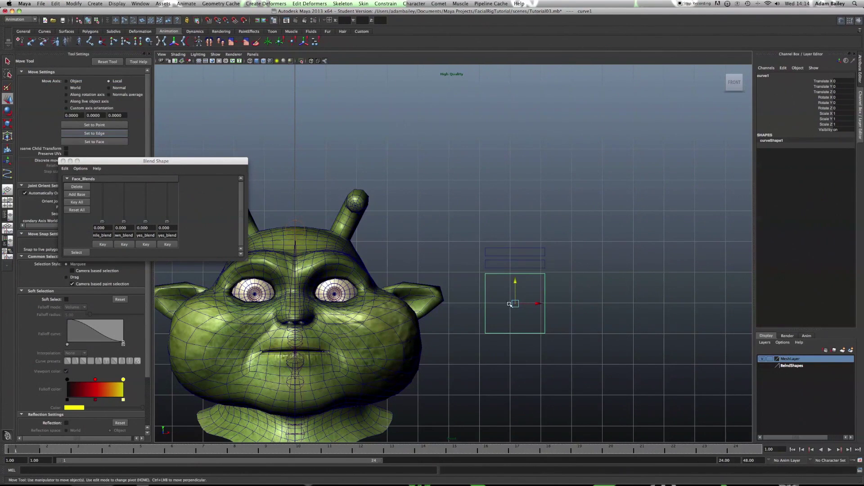
left_click(772, 77)
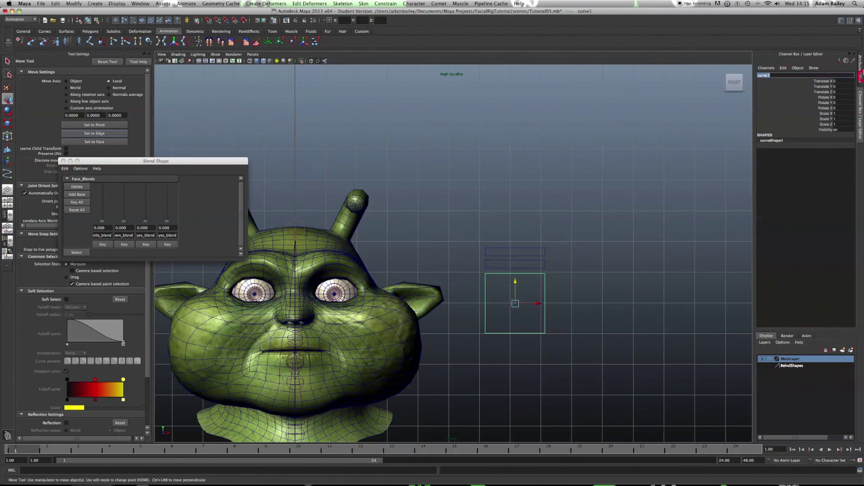
type("Jaw_CTRL")
key("Return")
Step: Rename the thin bar directly above the square as Happy_Sad_CTRL
left_click(535, 264)
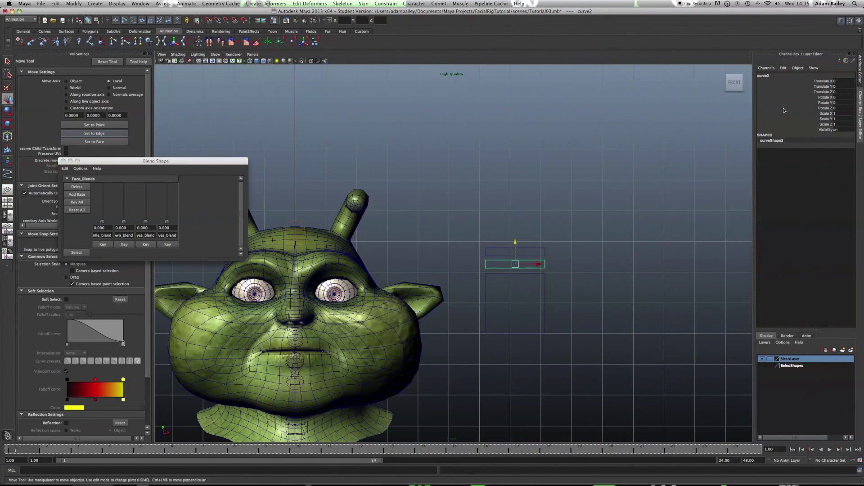
left_click(776, 75)
type("H")
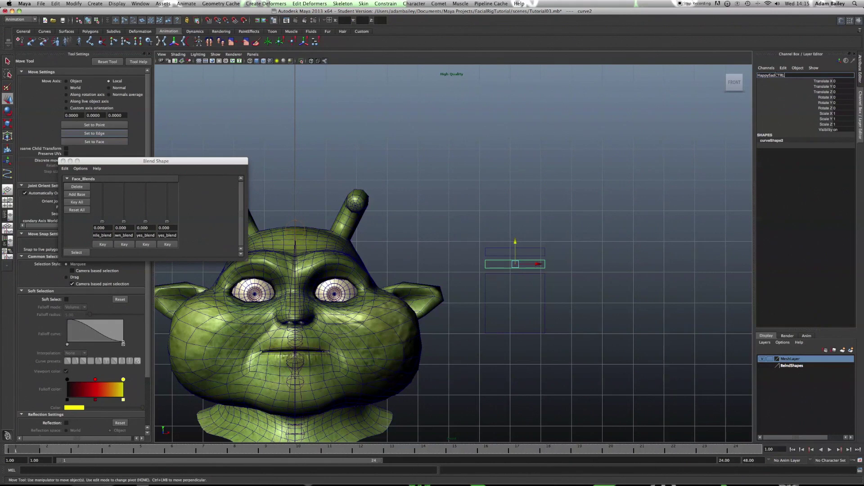
type("appySadCTRL")
key("Return")
left_click(769, 75)
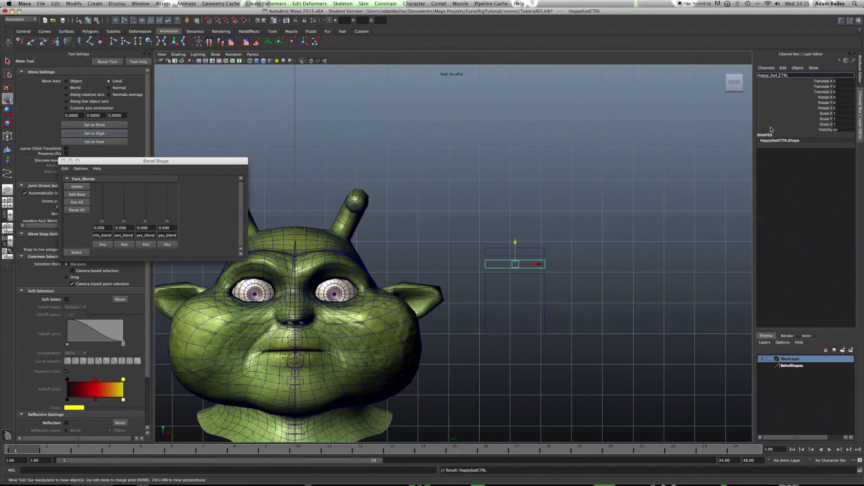
key("Return")
Step: Rename the uppermost thin bar curve as the remaining face control and clear the selection
left_click(538, 246)
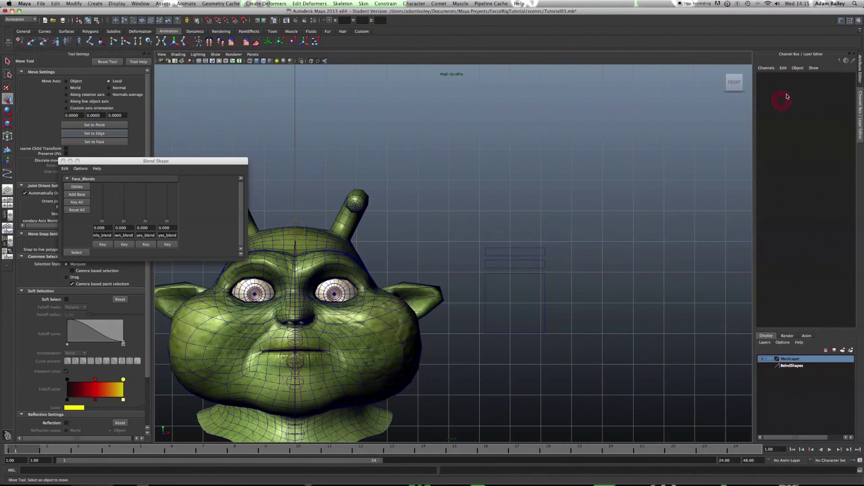
left_click(499, 249)
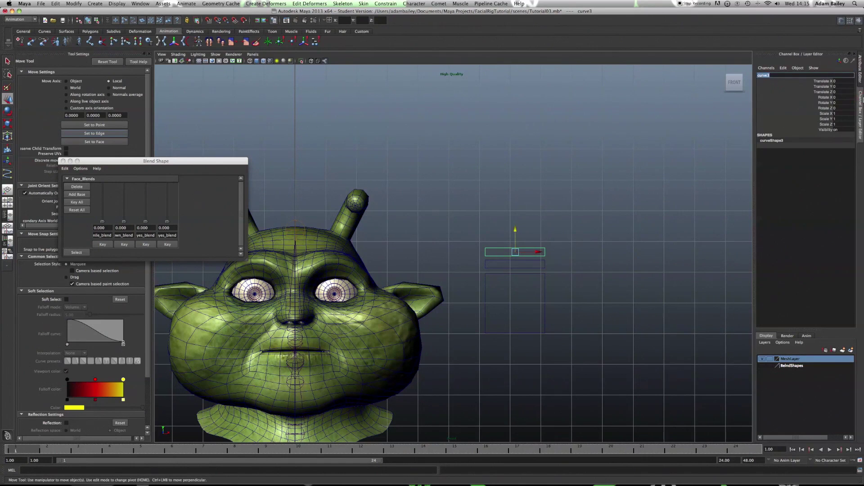
type("E")
key("Return")
left_click(650, 353)
Step: Examine the three control curves and their placement beside the head in the front view
scroll(603, 343, "down", 5)
scroll(465, 297, "up", 4)
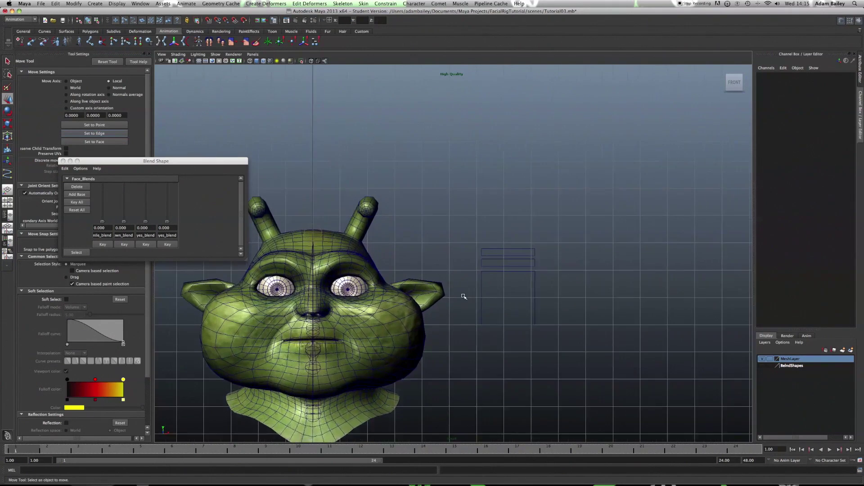
scroll(464, 298, "down", 3)
middle_click_drag(457, 336, 526, 309, "alt")
scroll(536, 306, "up", 4)
middle_click_drag(607, 244, 370, 272, "alt")
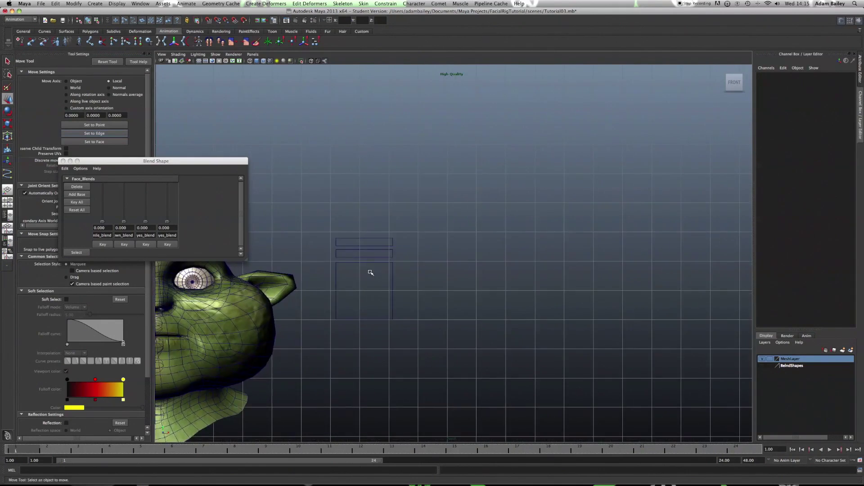
scroll(371, 272, "up", 4)
middle_click_drag(253, 296, 536, 306, "alt")
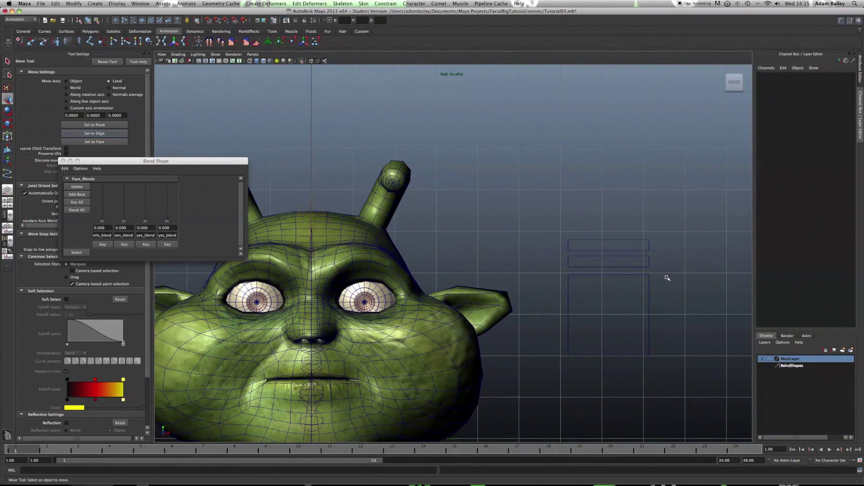
Step: Display the local rotation axes of all three control curves beside the head and clear the selection
scroll(661, 276, "down", 3)
scroll(581, 279, "up", 3)
scroll(566, 280, "up", 2)
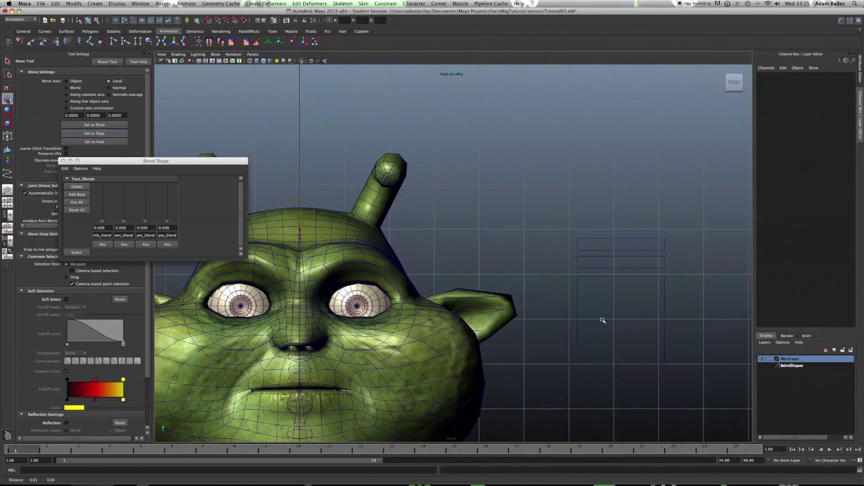
middle_click_drag(604, 320, 531, 312, "alt")
scroll(554, 330, "down", 5)
scroll(525, 270, "up", 2)
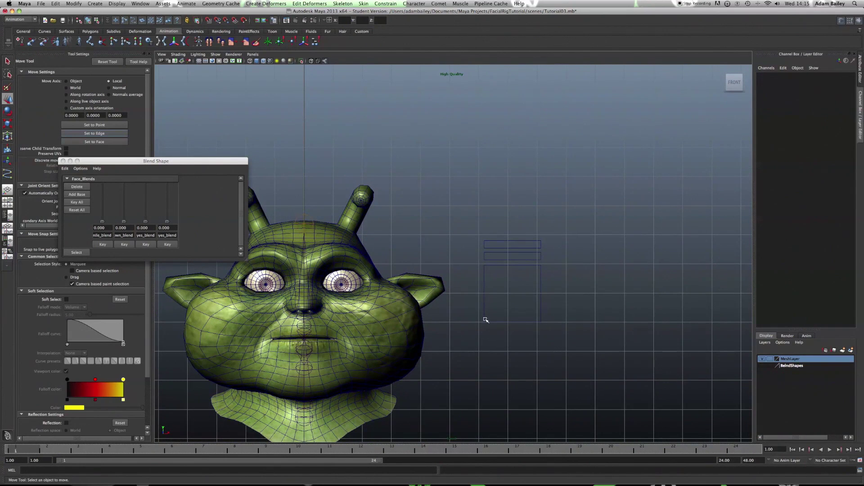
scroll(508, 296, "up", 3)
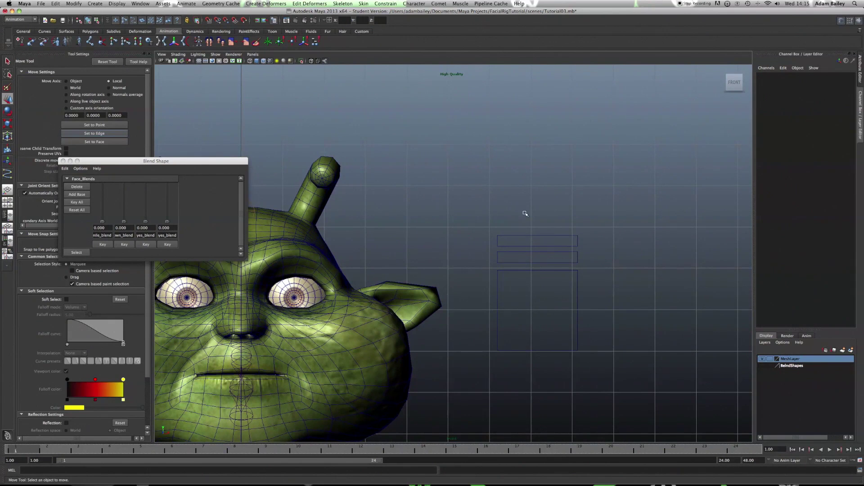
left_click_drag(526, 214, 530, 315)
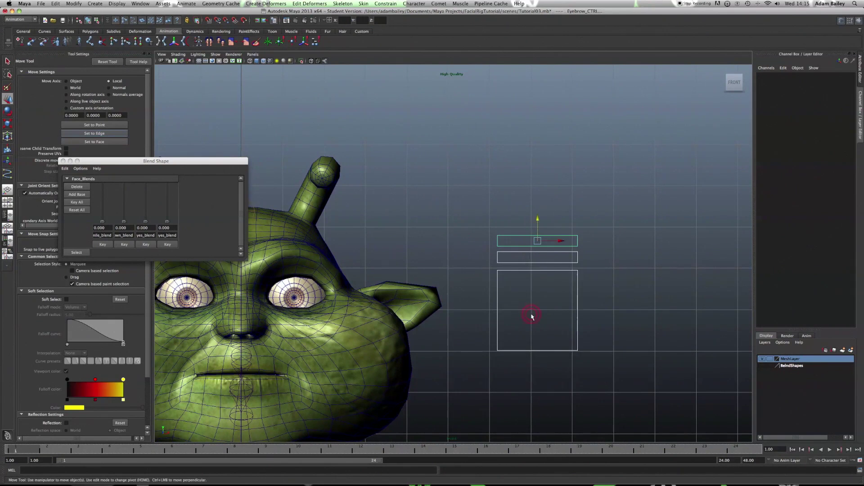
left_click(119, 4)
mouse_move(144, 68)
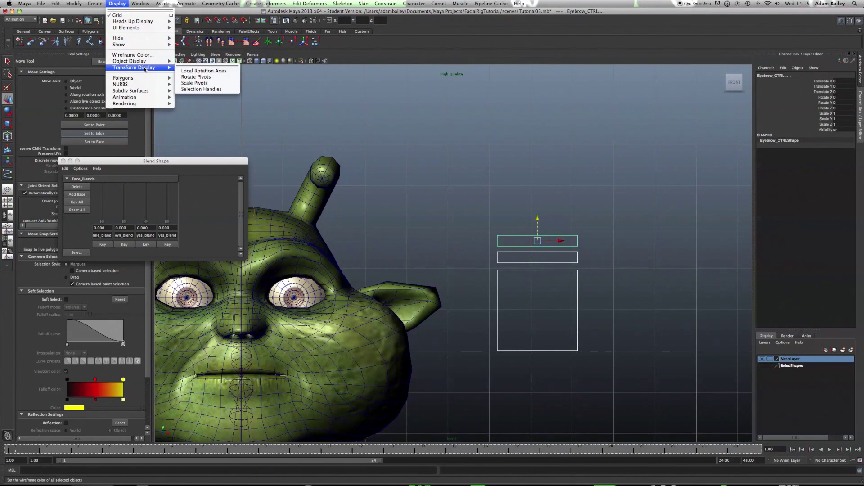
left_click(188, 71)
left_click(442, 169)
right_click_drag(455, 172, 404, 163, "alt")
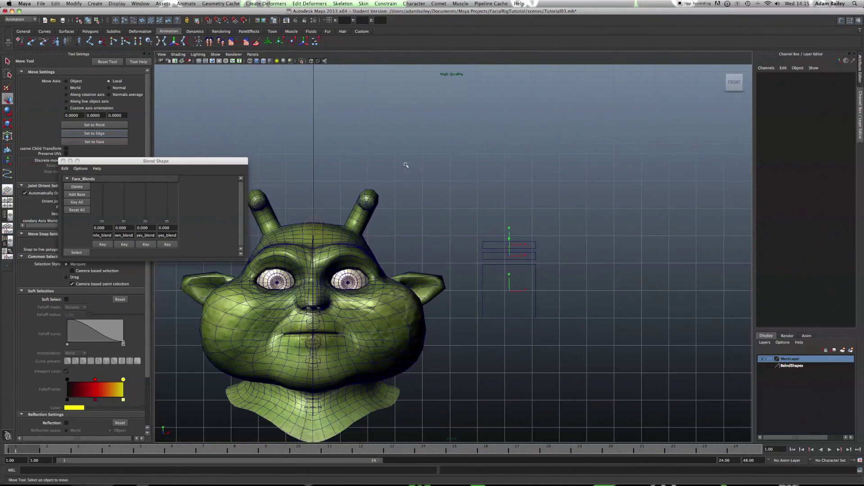
Step: Create a NURBS circle for use as a slider handle in the face controls
left_click(78, 4)
left_click(77, 4)
left_click(94, 4)
mouse_move(122, 16)
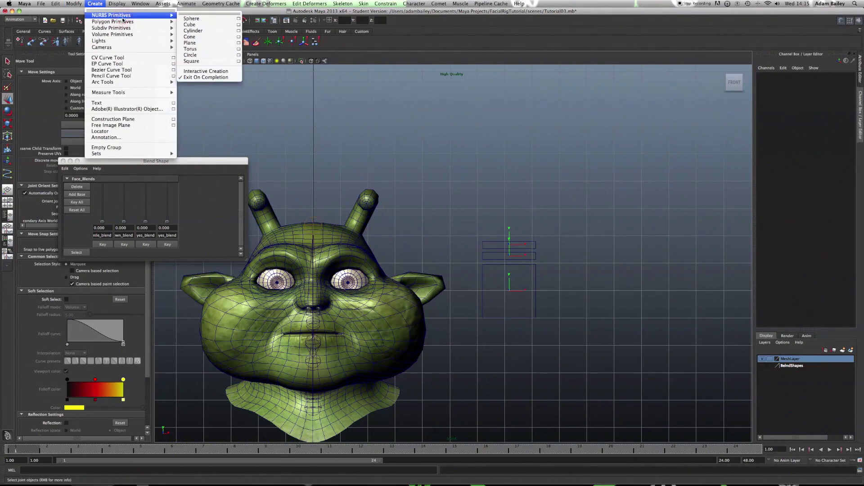
left_click(197, 55)
Step: Move the NURBS circle from the origin to the centre of the large square jaw control, at about X 7.159, Y 27.984
right_click_drag(566, 324, 471, 396, "alt")
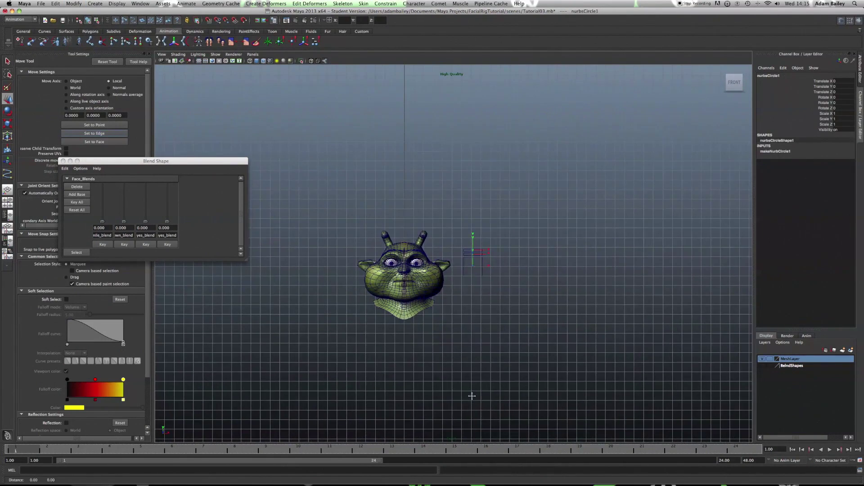
middle_click_drag(471, 395, 467, 292, "alt")
right_click_drag(407, 316, 478, 273, "alt")
middle_click_drag(547, 92, 506, 350, "alt")
right_click_drag(506, 349, 378, 252, "alt")
middle_click_drag(378, 253, 505, 303, "alt")
mouse_move(505, 303)
right_mouse_down("alt")
mouse_move(562, 300)
mouse_move(539, 321)
mouse_move(494, 312)
right_mouse_up("alt")
left_click(562, 300)
left_click_drag(345, 267, 485, 267)
right_click_drag(487, 266, 559, 319, "alt")
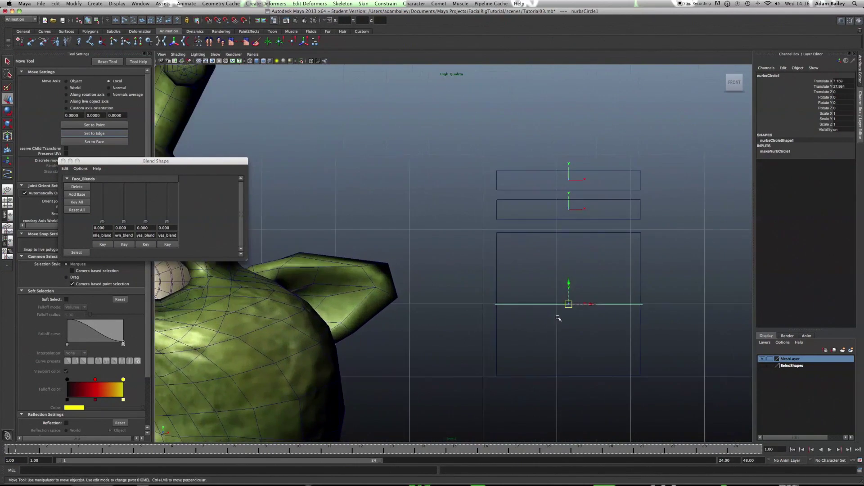
Step: Set the circle's X rotation to 90 and scale it uniformly to about 0.123 inside the square
middle_click_drag(559, 318, 407, 274, "alt")
right_click_drag(387, 266, 425, 303, "alt")
middle_click_drag(425, 303, 533, 327, "alt")
right_click_drag(534, 327, 455, 274, "alt")
key("r")
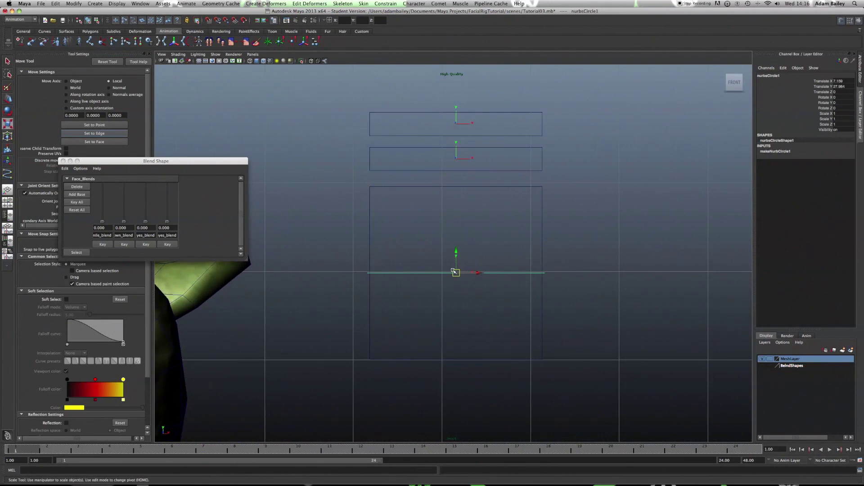
key("e")
left_click_drag(456, 255, 457, 266)
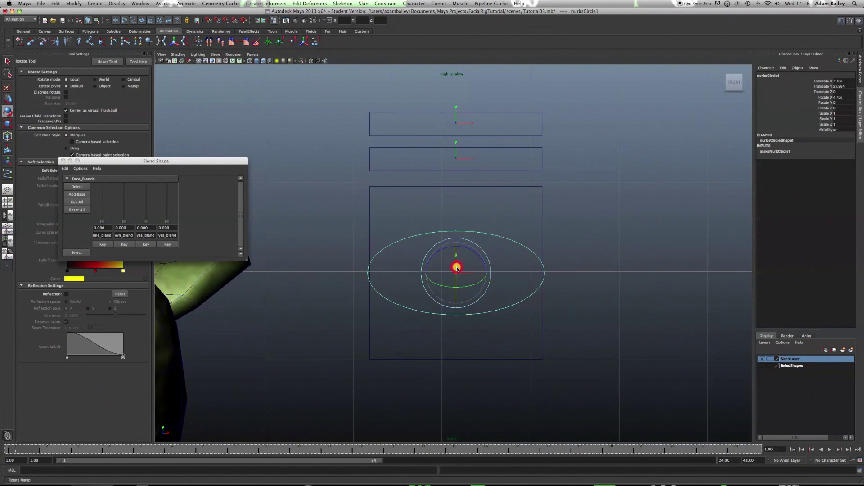
left_click(838, 97)
type("90")
key("Return")
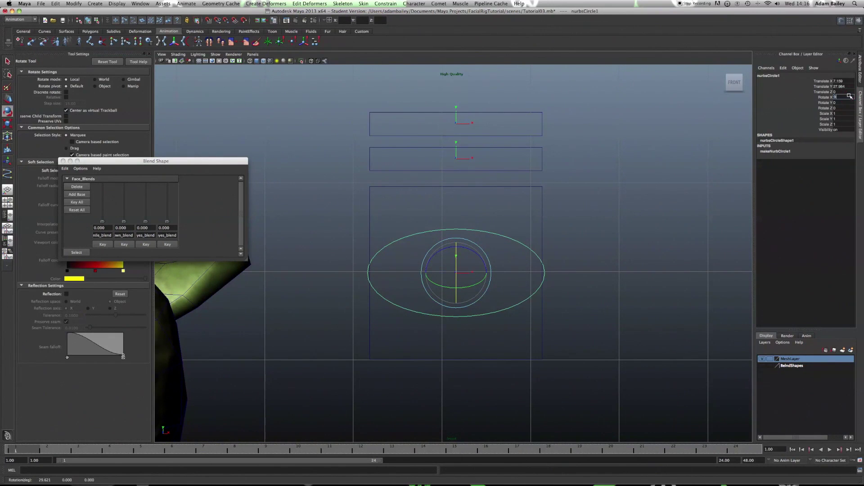
key("r")
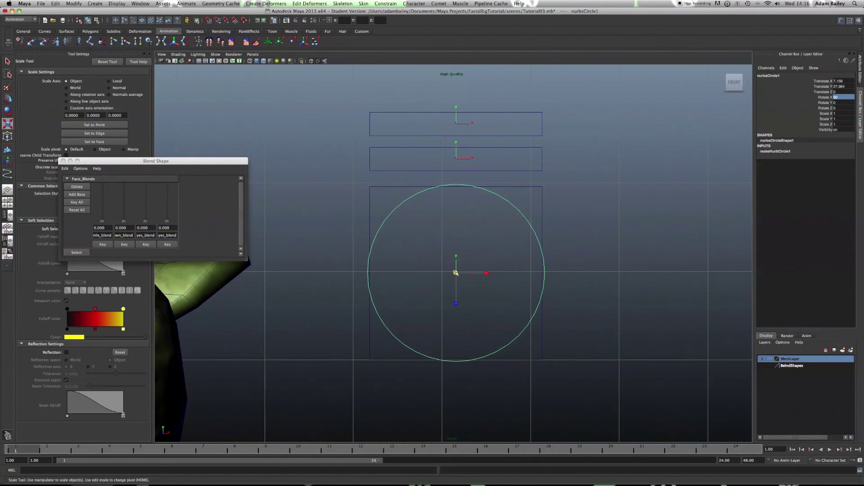
left_click_drag(455, 273, 333, 321)
Step: Freeze the small circle's transformations and delete its construction history
left_click(72, 4)
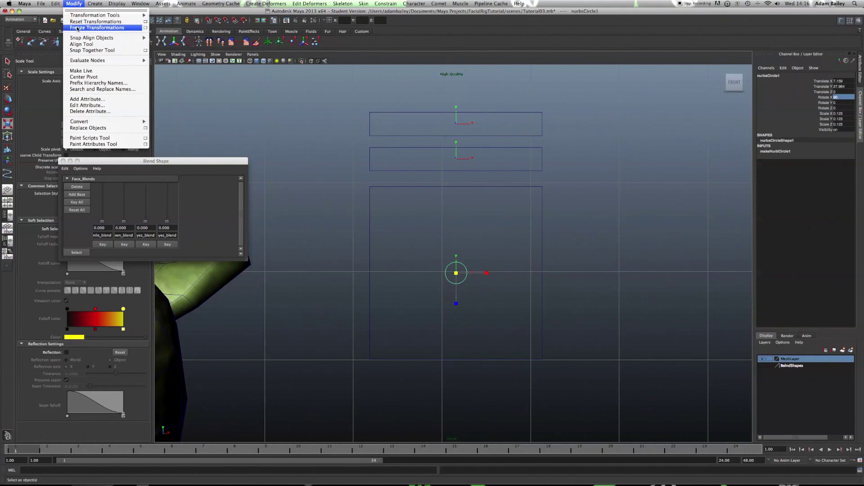
left_click(76, 27)
left_click(73, 3)
mouse_move(56, 4)
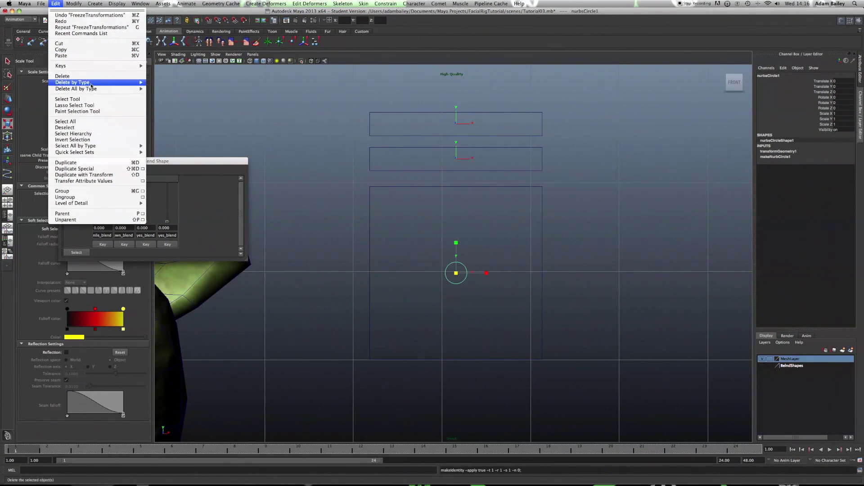
mouse_move(99, 83)
left_click(160, 86)
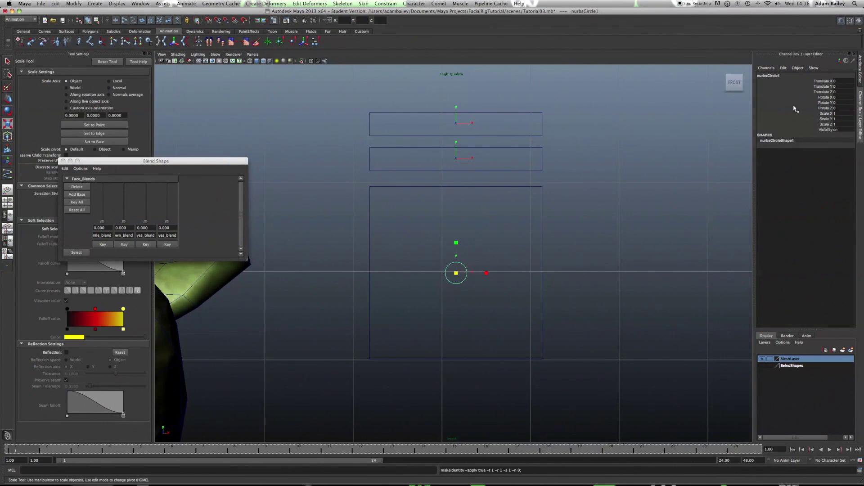
Step: Rename the small circle inside the large square with a name starting with Jaw_
left_click(768, 76)
type("Jaw_")
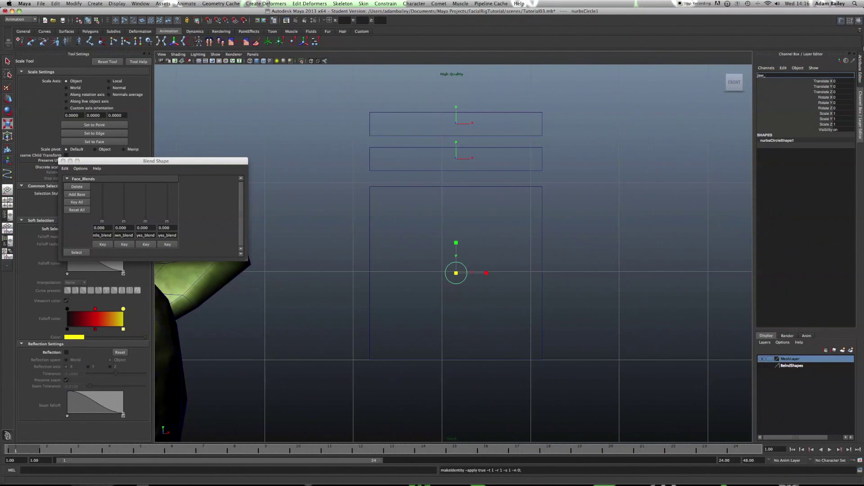
Step: Name the circle Jaw_CTRL1 and place a duplicate of it in the middle rectangle, about 1.28 units up in Y
type("CTRL1")
key("Return")
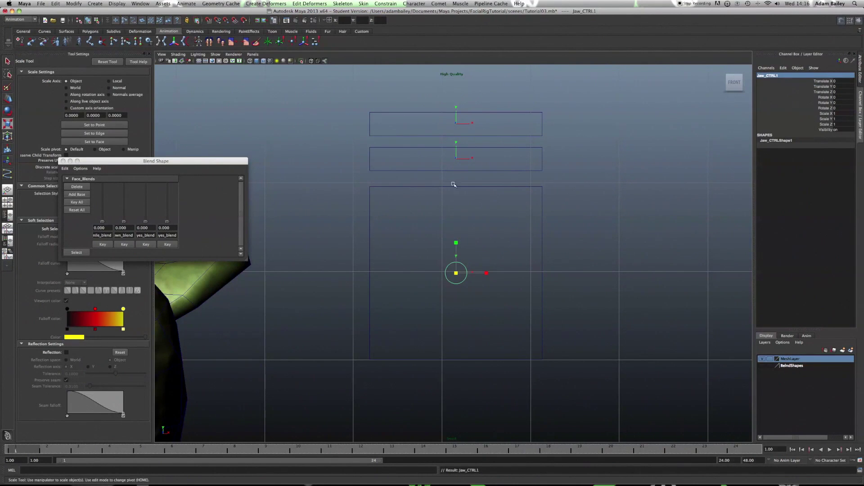
key("ctrl+d")
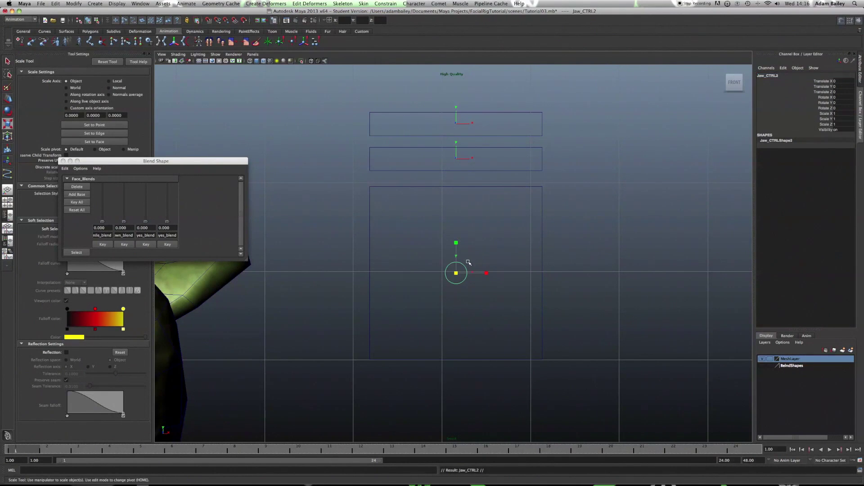
key("w")
scroll(461, 256, "up", 1)
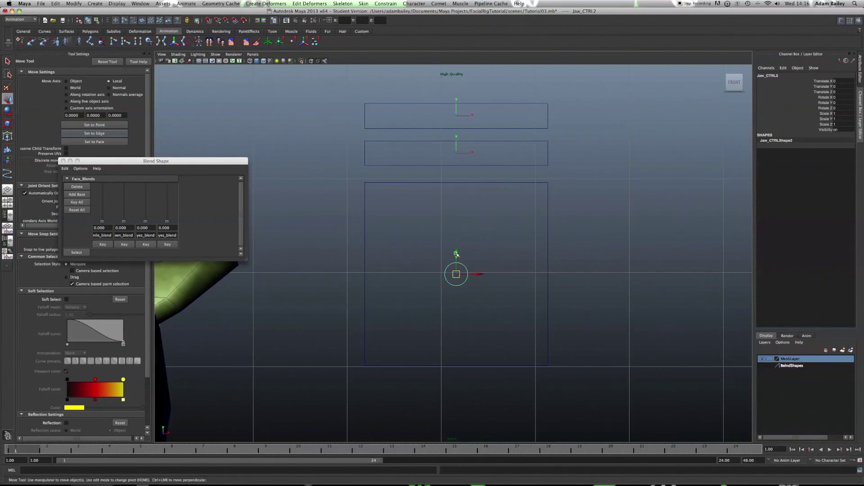
left_click_drag(456, 251, 455, 153)
Step: Duplicate the middle circle and move the copy up into the uppermost rectangle, at about 1.68 in Translate Y
middle_click_drag(482, 182, 488, 275, "alt")
scroll(467, 255, "up", 1)
key("ctrl+d")
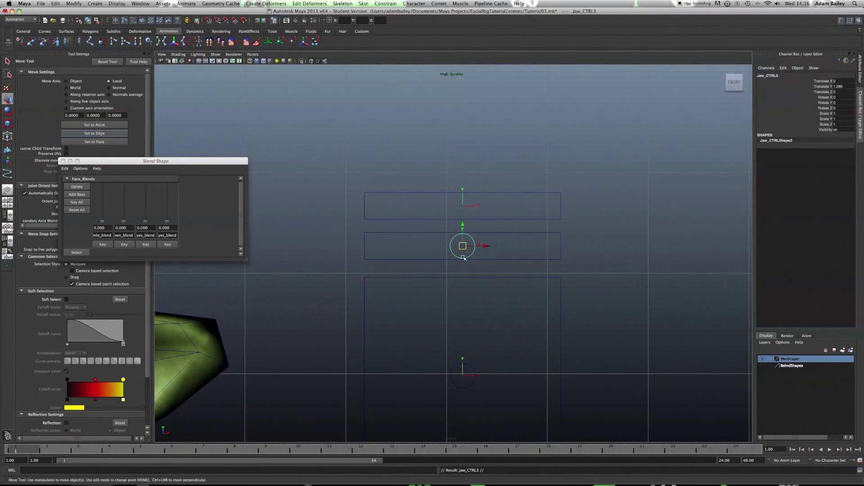
left_click_drag(463, 234, 464, 200)
scroll(428, 205, "down", 3)
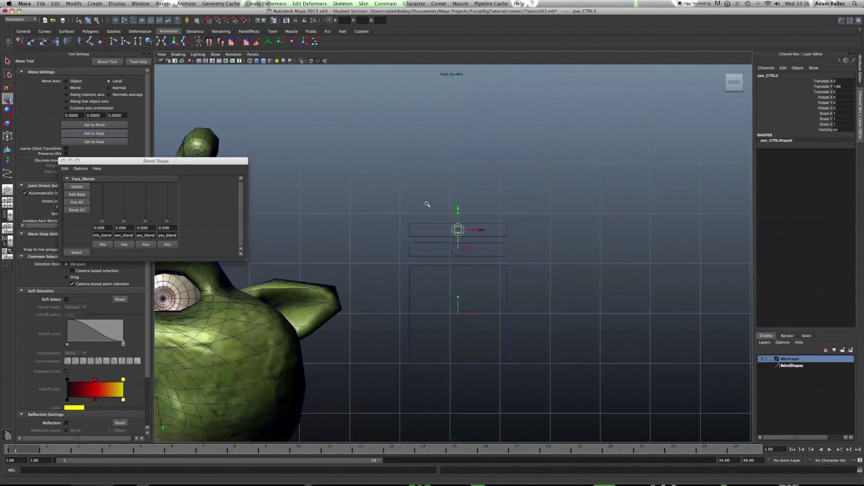
scroll(455, 265, "up", 5)
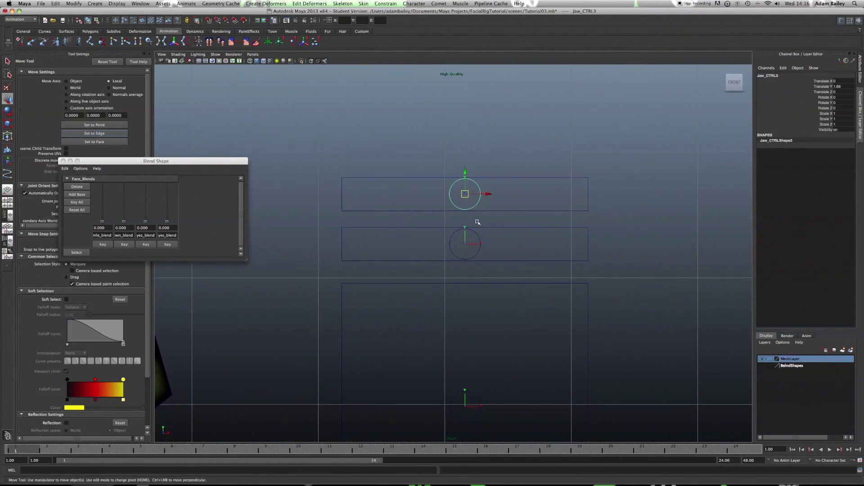
Step: Check the object names of the middle rectangle and the circle inside it
left_click(479, 237)
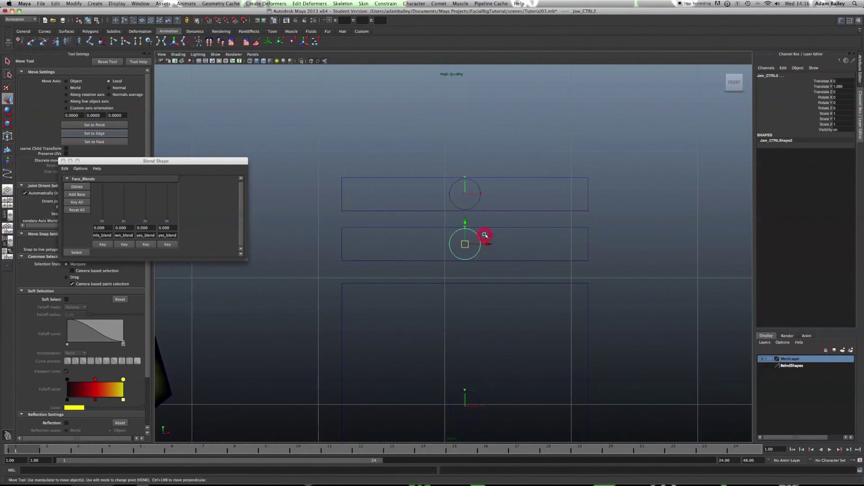
left_click(563, 227)
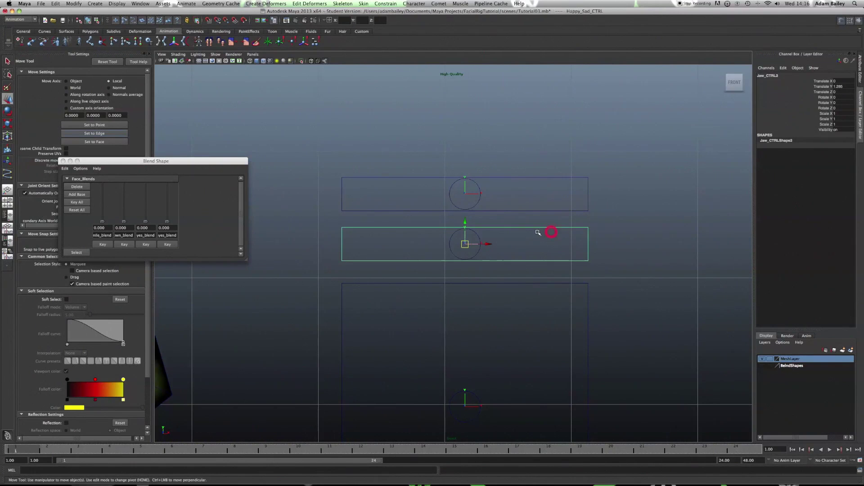
left_click(479, 238)
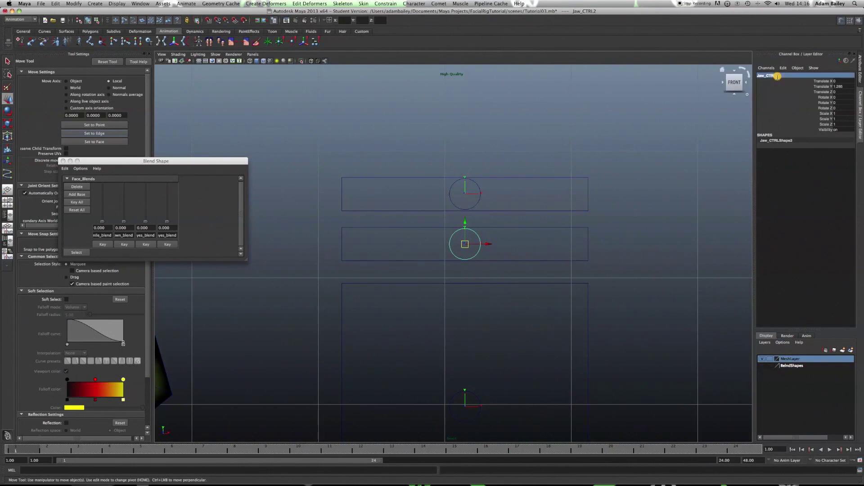
left_click(511, 235)
left_click(515, 229)
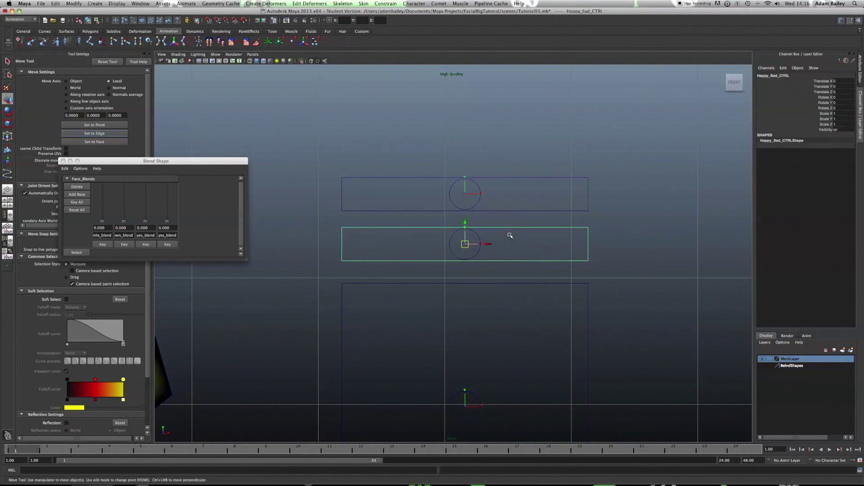
left_click(479, 235)
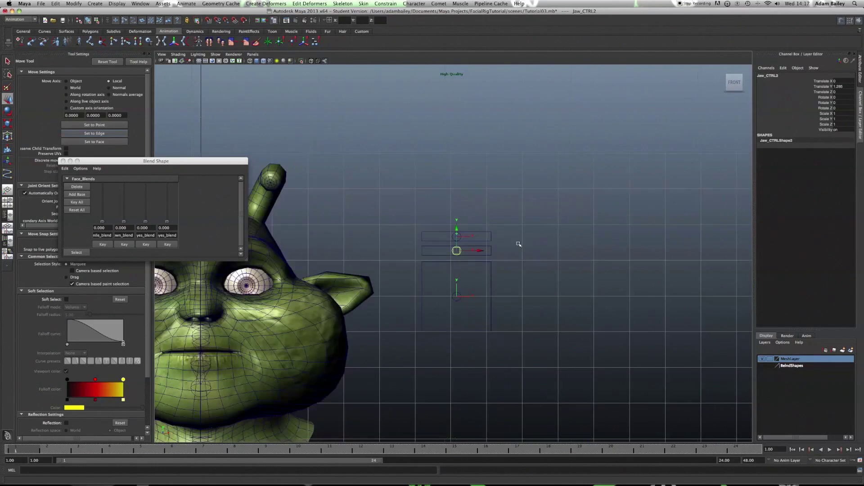
scroll(513, 231, "down", 5)
scroll(507, 276, "up", 5)
Step: Rename the large lower square control as Jaw_Boundaries
left_click_drag(516, 312, 584, 326)
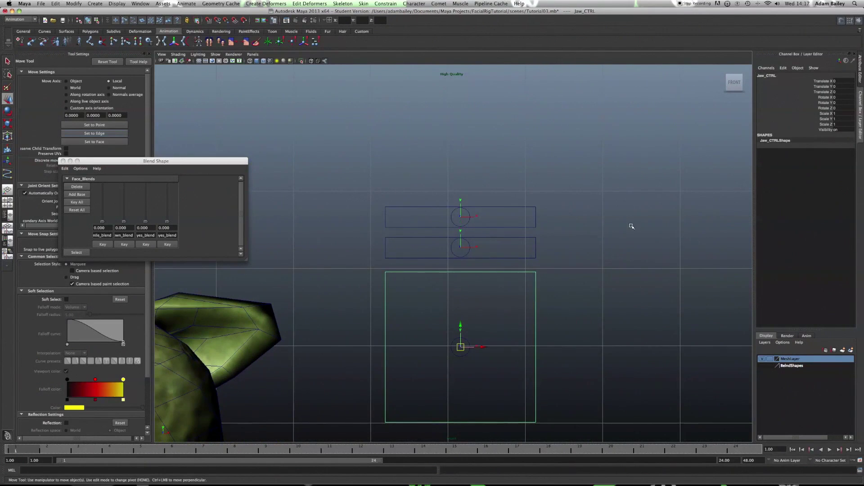
left_click(770, 76)
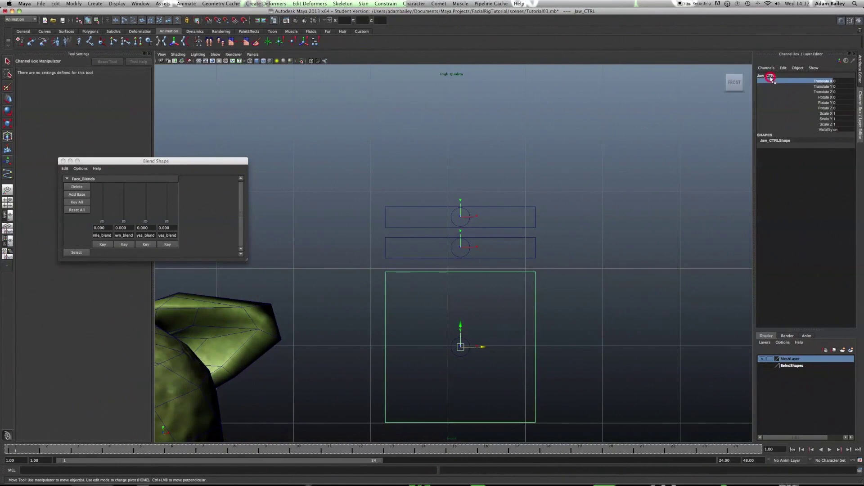
left_click_drag(768, 75, 781, 77)
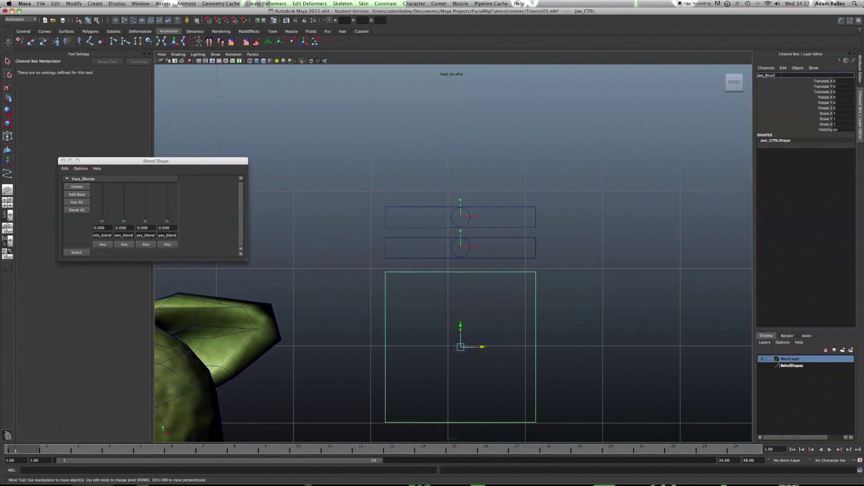
type("Boundaries")
key("Return")
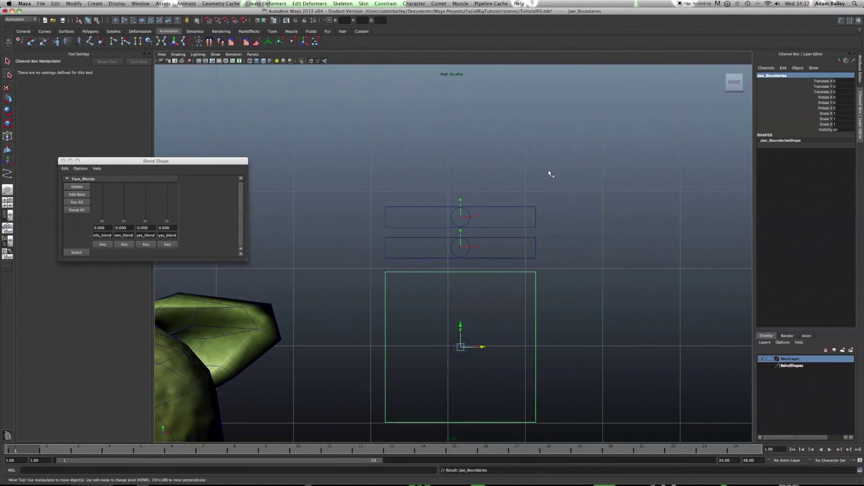
Step: Rename the middle rectangle as Happy_Sad_Boundaries
left_click(504, 238)
key("w")
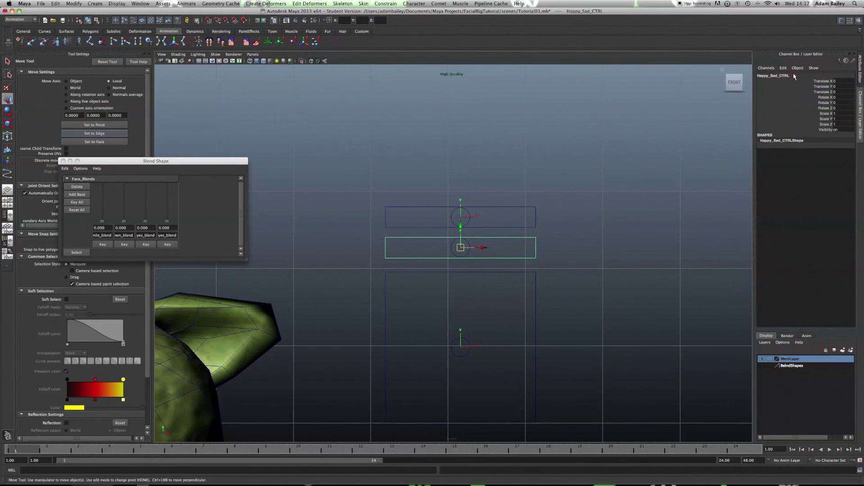
left_click(781, 76)
left_click_drag(780, 76, 795, 76)
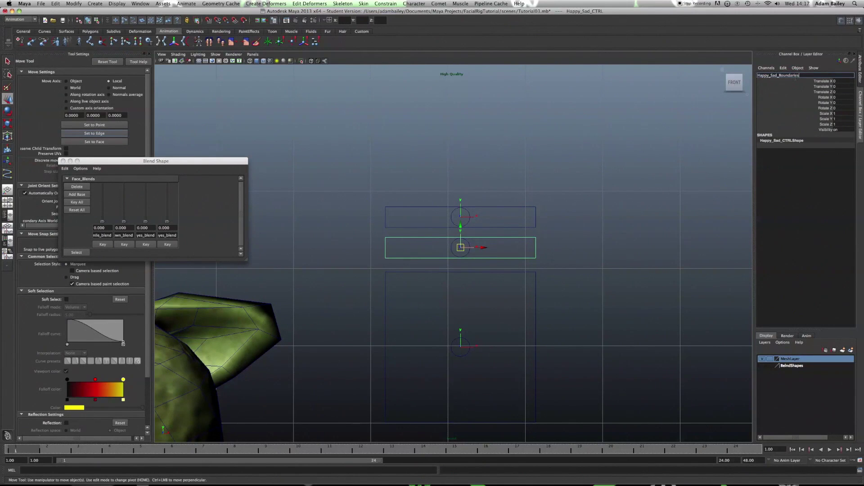
key("Return")
Step: Rename the uppermost rectangle as Eyebrow_Boundaries and clear the selection
left_click(528, 208)
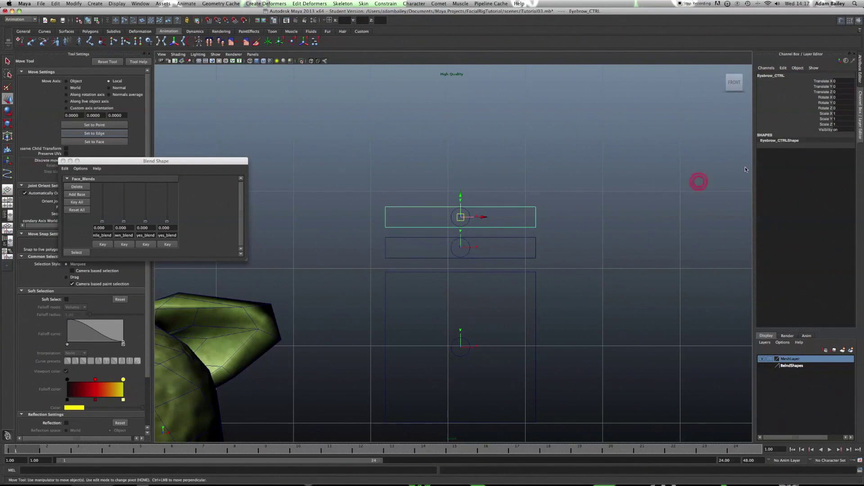
left_click(780, 75)
left_click_drag(773, 75, 788, 80)
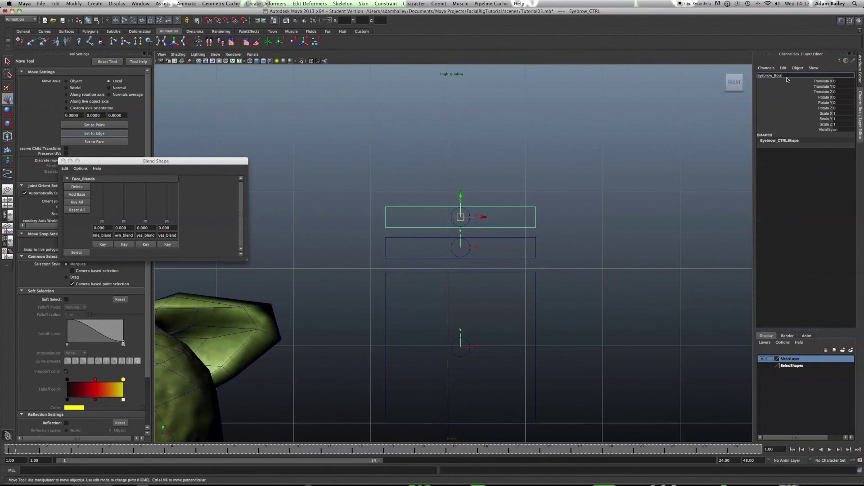
key("Return")
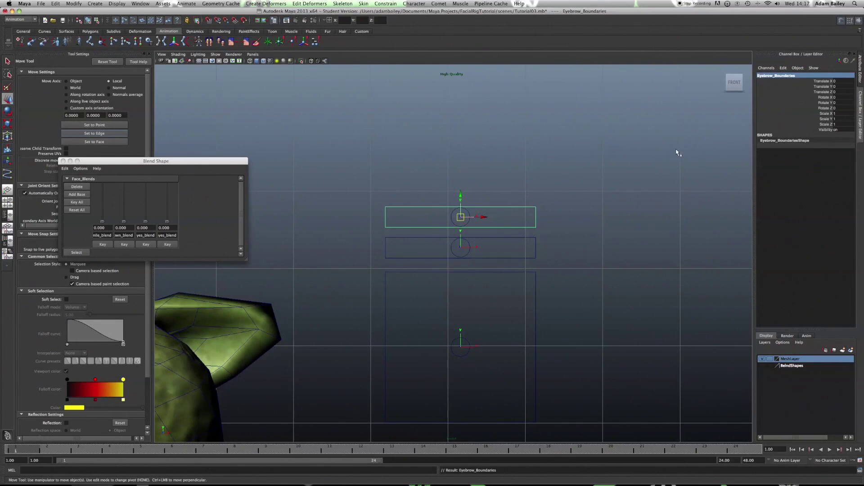
left_click(647, 245)
Step: Rename the circle inside the middle rectangle as HappySad_CTRL, without its number suffix
scroll(461, 297, "up", 4)
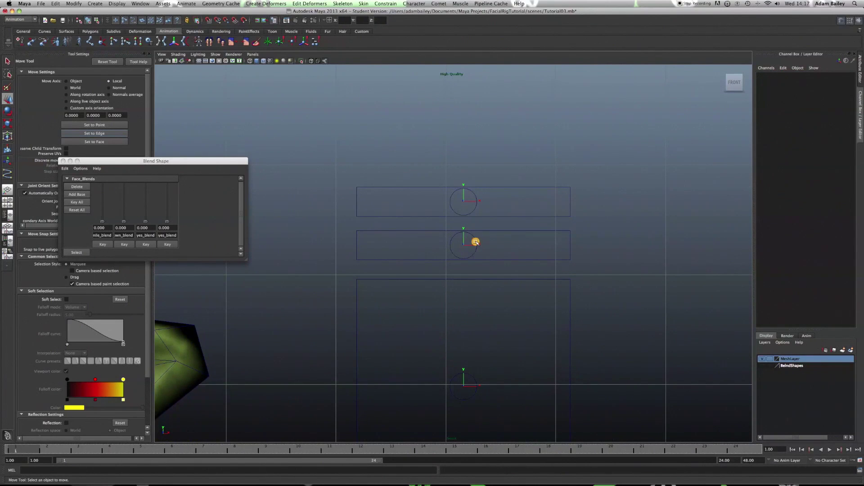
left_click(476, 242)
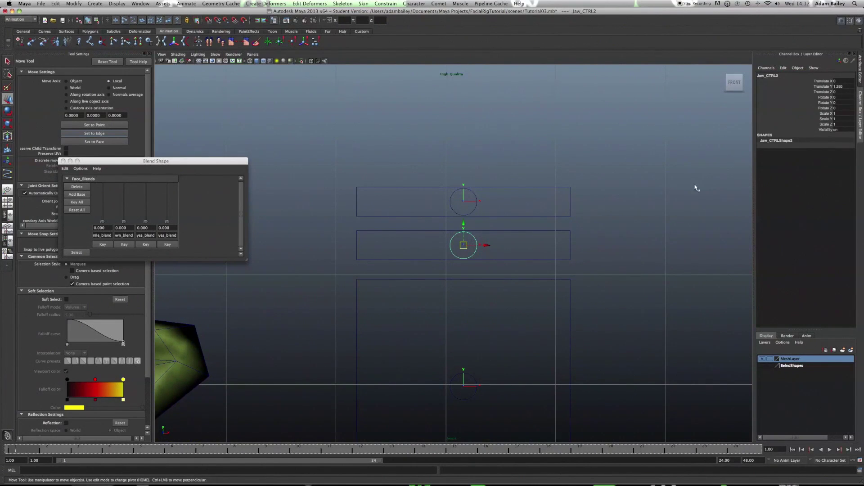
left_click(774, 77)
key("BackSpace")
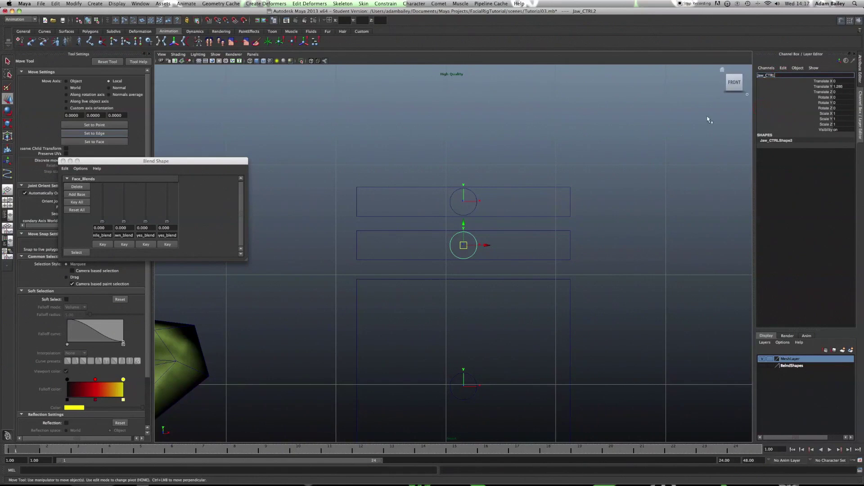
key("Return")
left_click(473, 199)
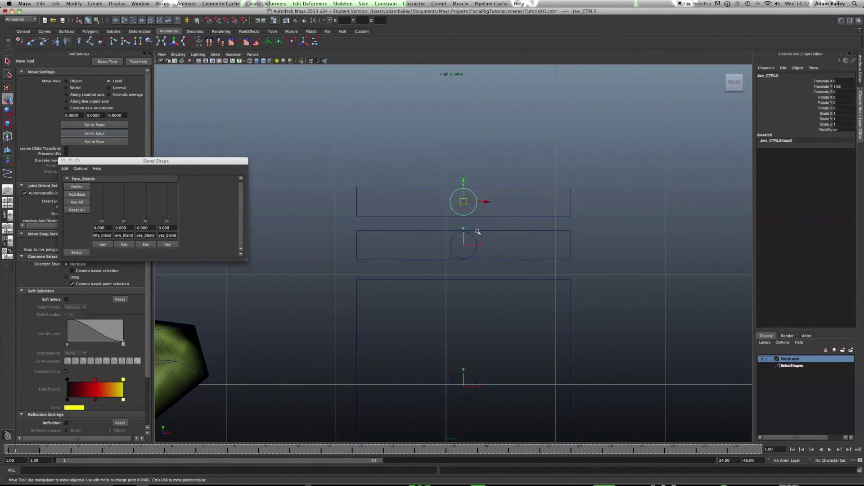
left_click(501, 234)
left_click(475, 241)
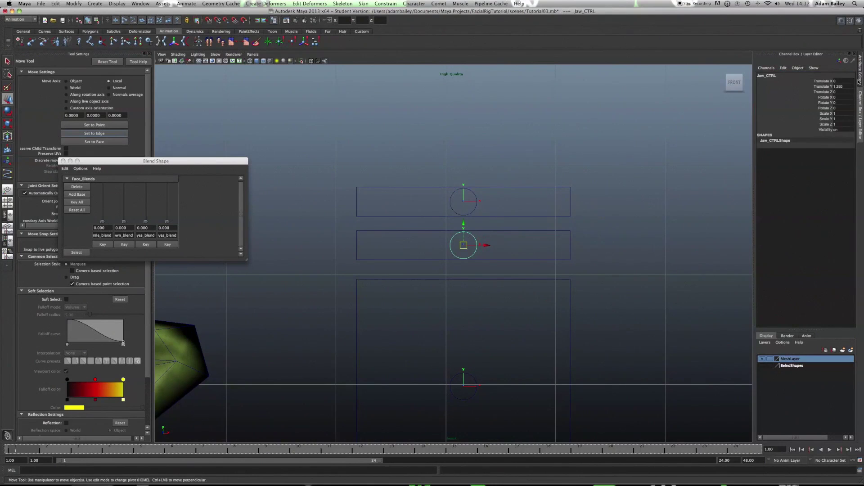
left_click(761, 77)
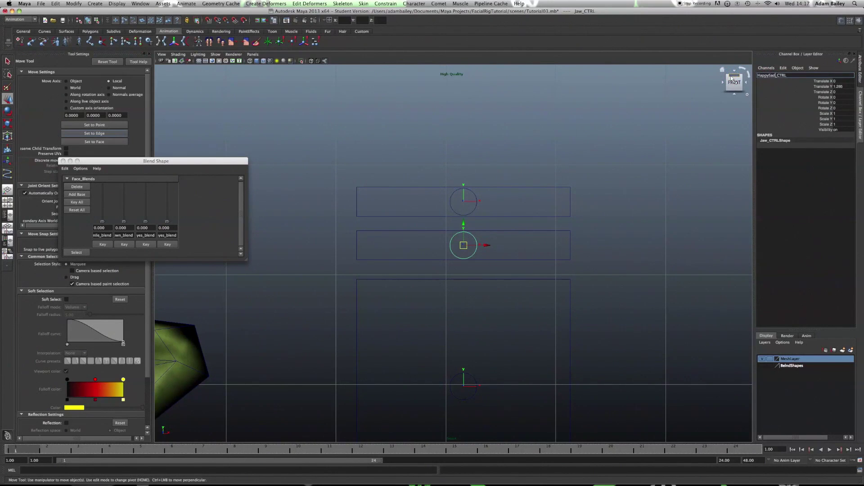
key("Return")
Step: Rename the circle inside the uppermost rectangle as Eyebrows_CTRL
left_click(476, 196)
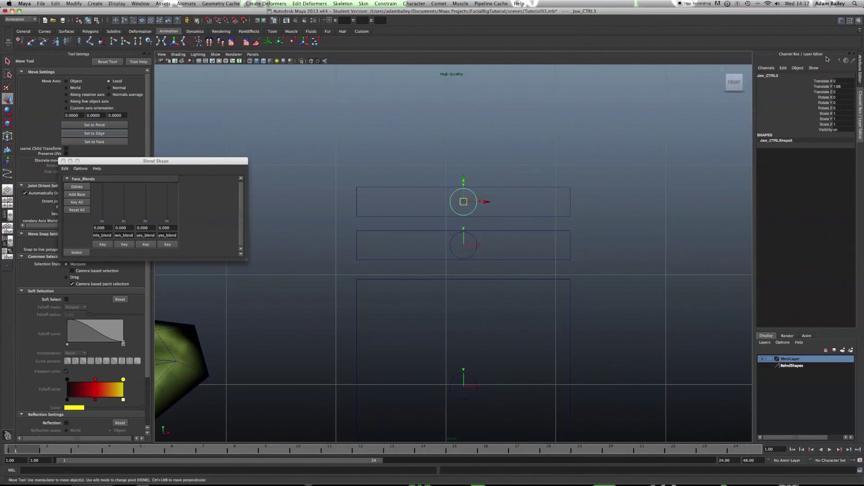
left_click(781, 76)
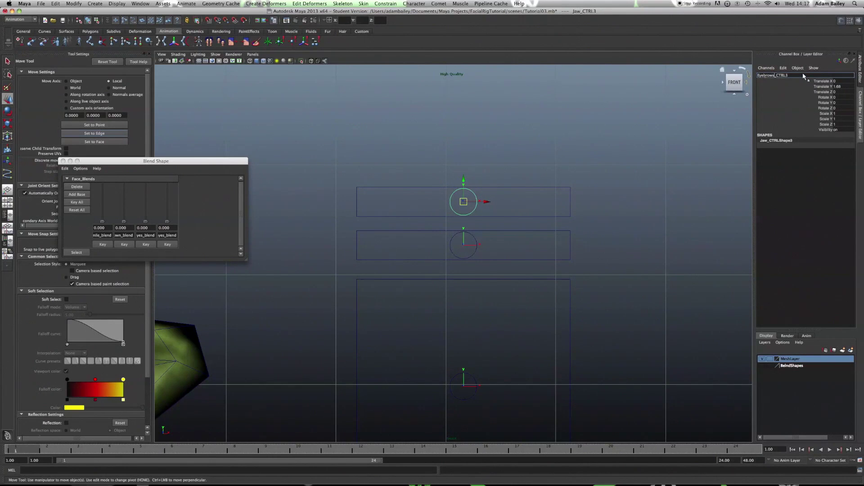
key("Return")
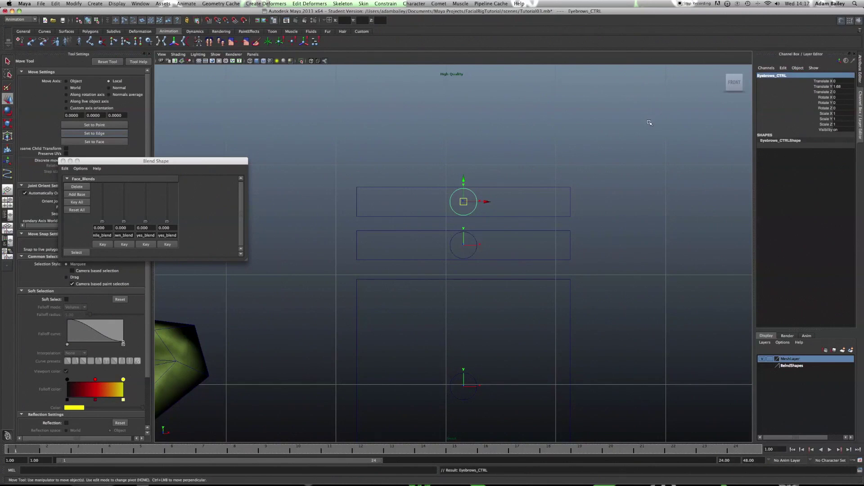
Step: Select the three boundary rectangles, turn off their local rotation axes display, and clear the selection
left_click(654, 127)
right_click_drag(654, 127, 486, 265, "alt")
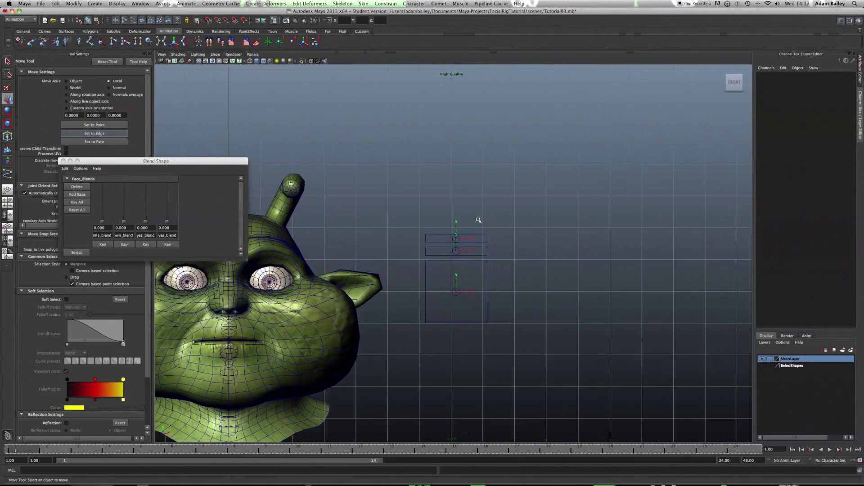
left_click_drag(479, 229, 482, 270)
right_click_drag(469, 207, 470, 255, "alt")
scroll(471, 255, "up", 2)
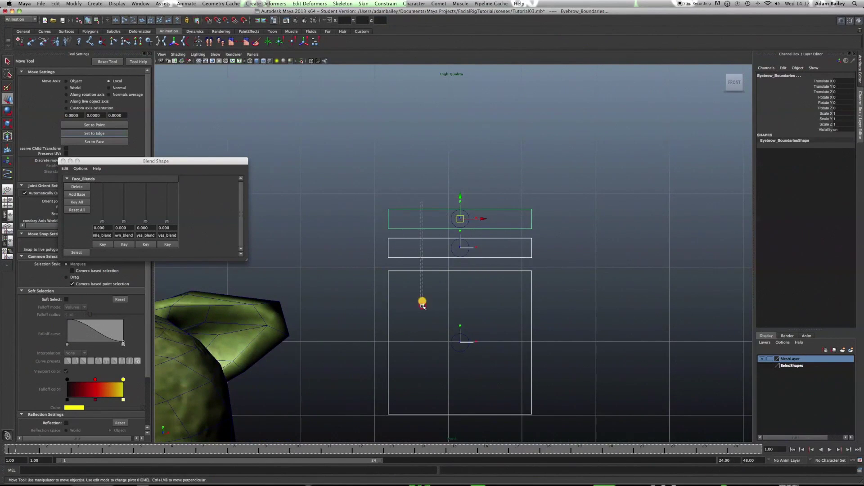
left_click(117, 4)
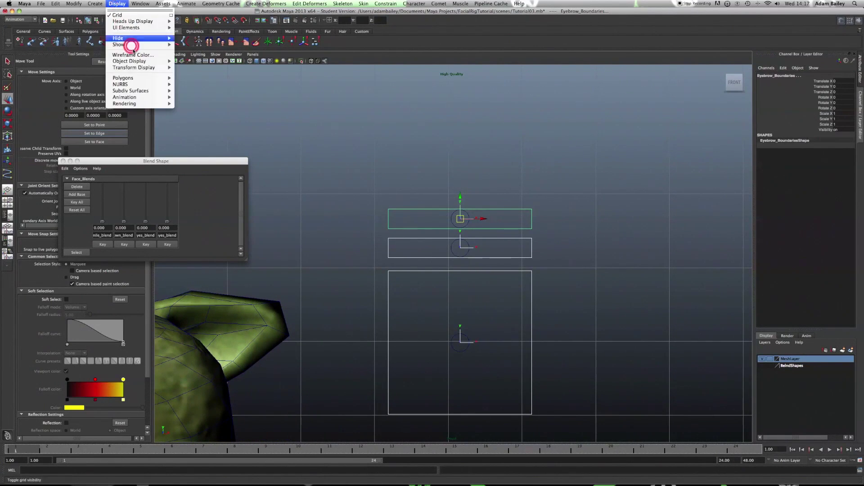
mouse_move(149, 67)
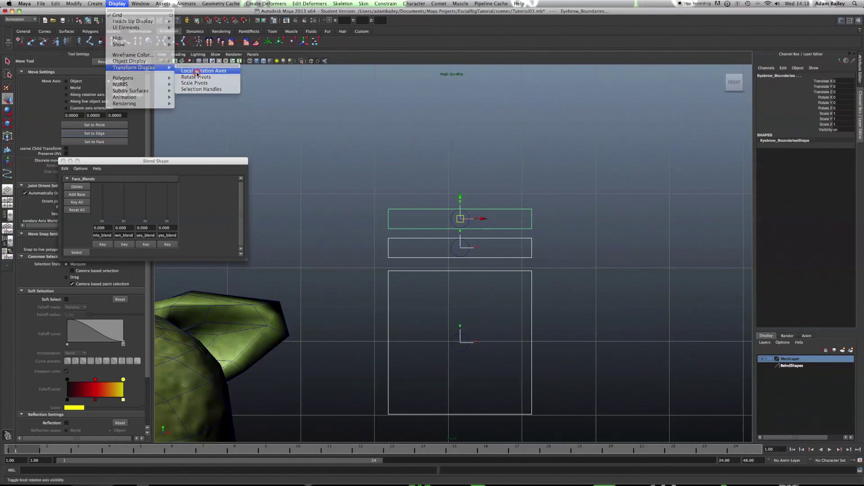
left_click(197, 74)
left_click(385, 186)
key("a")
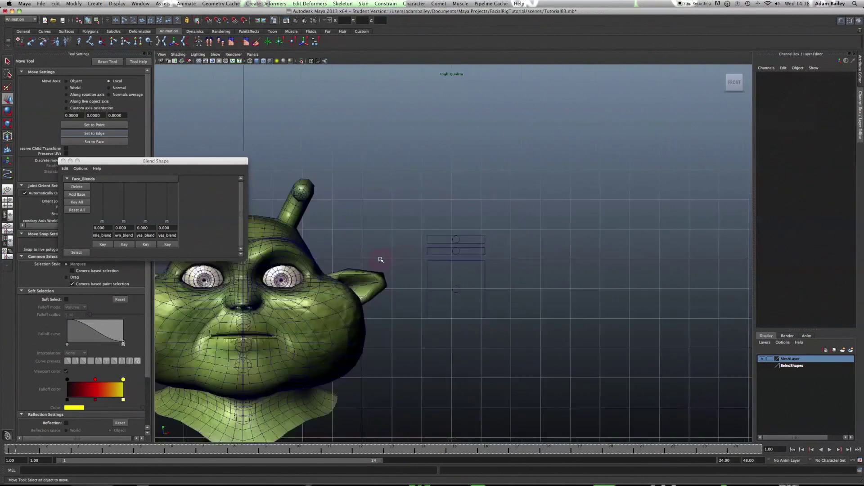
middle_click_drag(619, 272, 489, 281, "alt")
scroll(490, 282, "up", 2)
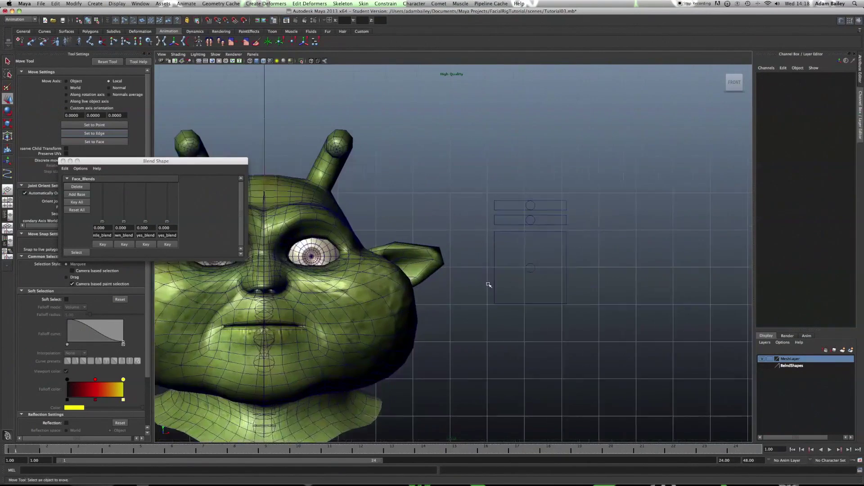
Step: Test-move the circle in the large square vertically and horizontally, undoing each move
left_click_drag(539, 183, 556, 276)
left_click(618, 276)
left_click(610, 279)
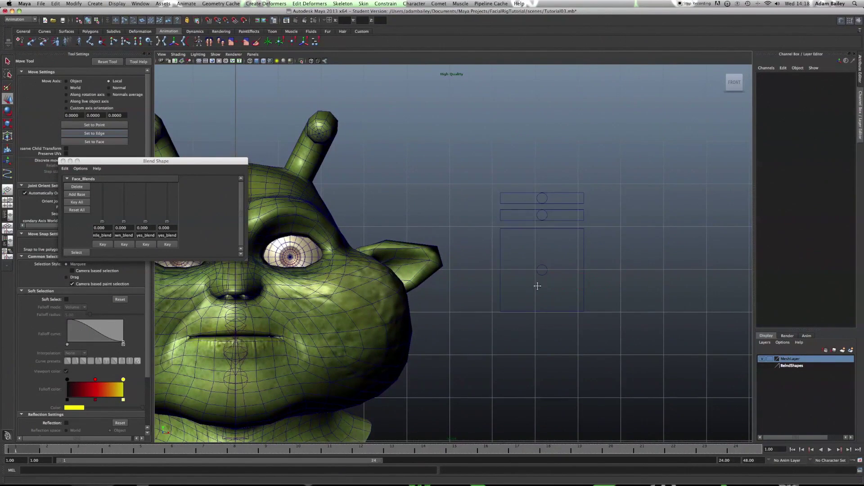
key("a")
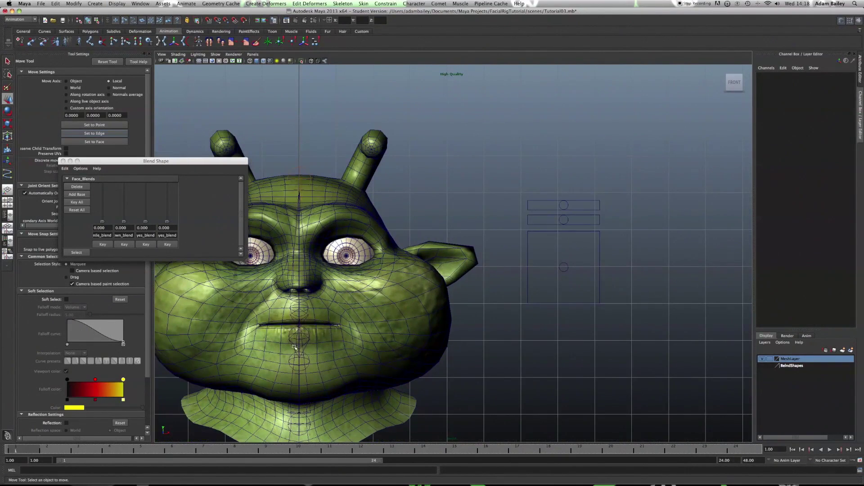
left_click(565, 269)
left_click_drag(565, 245, 563, 225)
key("z")
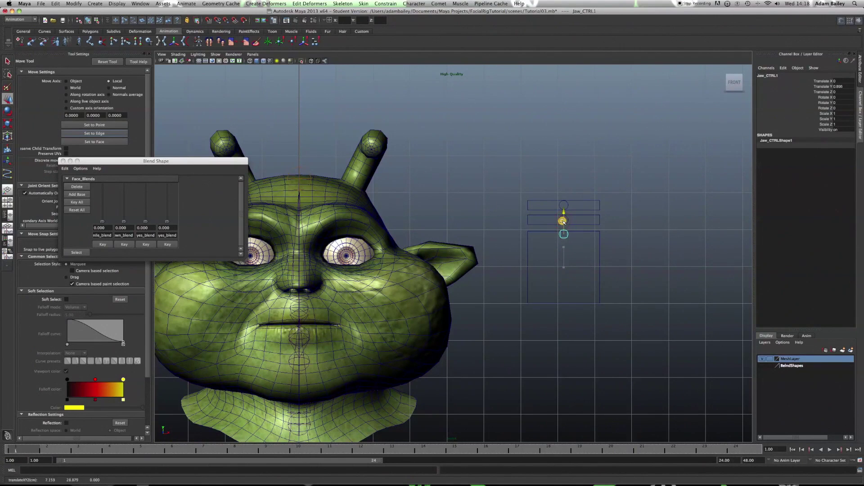
key("z")
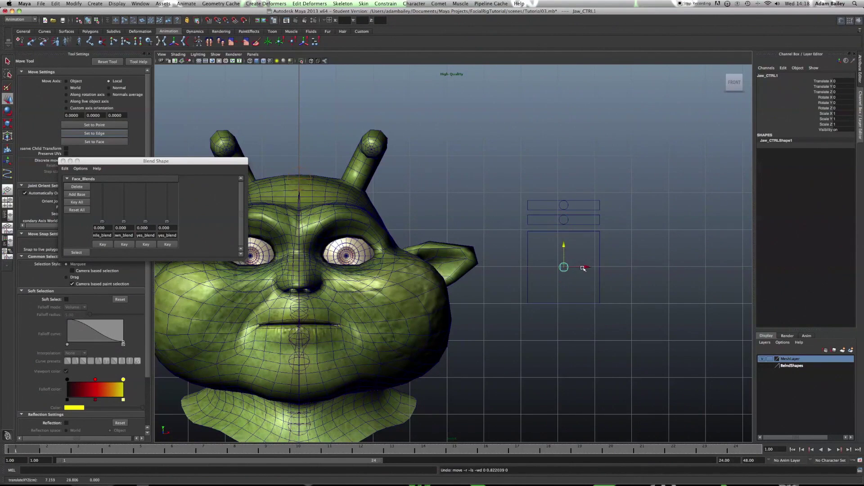
left_click_drag(583, 268, 602, 268)
key("z")
Step: Try the first two Face_Blends sliders and return both to zero
scroll(539, 263, "down", 3)
scroll(562, 225, "up", 5)
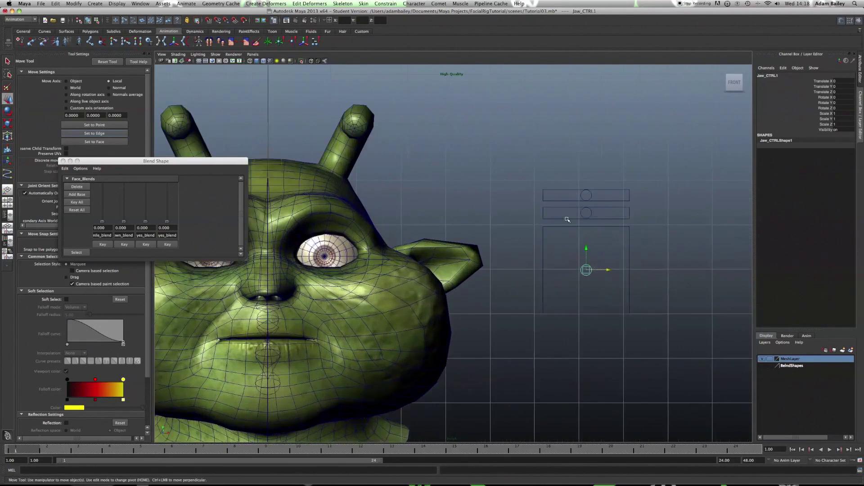
middle_click_drag(583, 224, 557, 255, "alt")
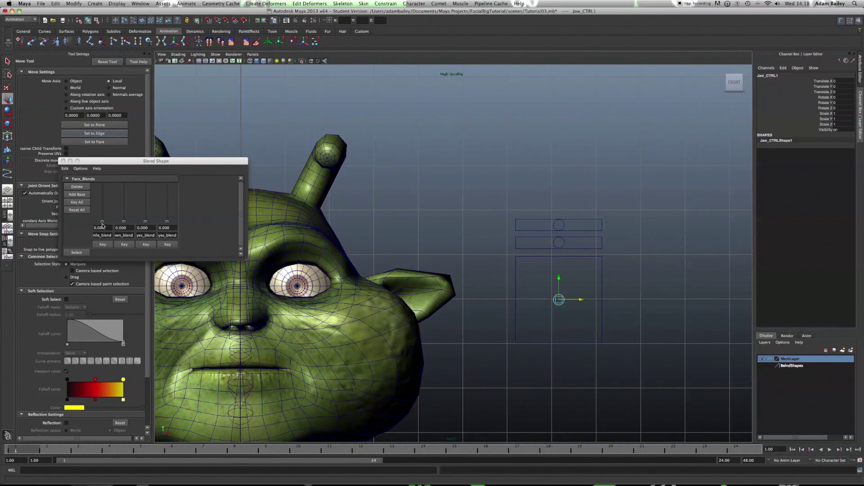
left_click_drag(102, 222, 116, 247)
mouse_move(127, 217)
left_mouse_down()
mouse_move(126, 194)
mouse_move(126, 223)
left_mouse_up()
Step: Test-slide the HappySad_CTRL and Eyebrows_CTRL circles sideways within their rectangles, restoring their original positions
left_click(551, 242)
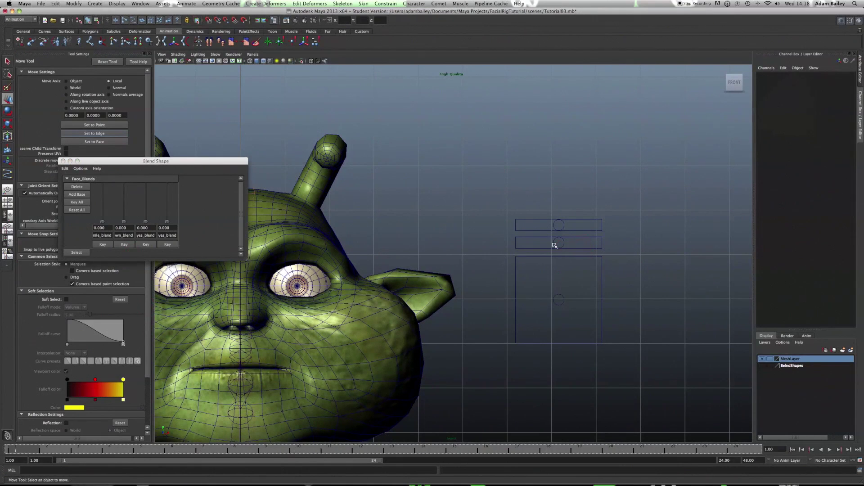
left_click(573, 246)
left_click_drag(576, 244, 544, 248)
key("z")
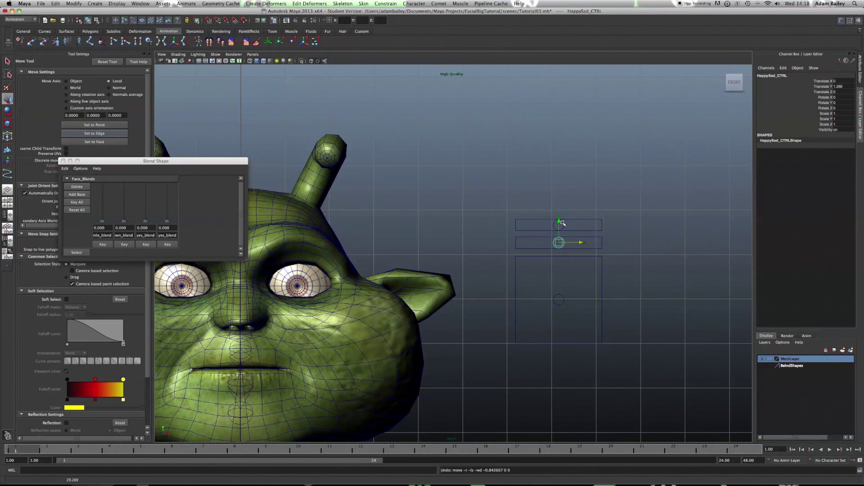
left_click(564, 224)
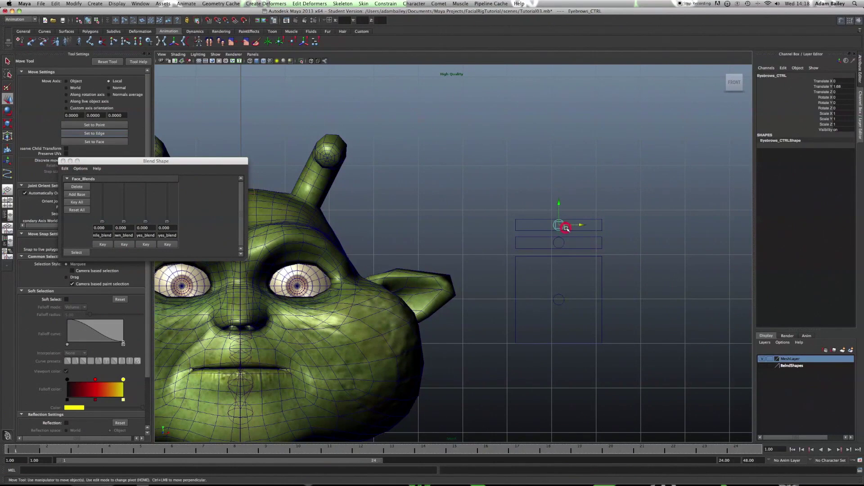
left_click_drag(580, 224, 548, 227)
left_click(645, 262)
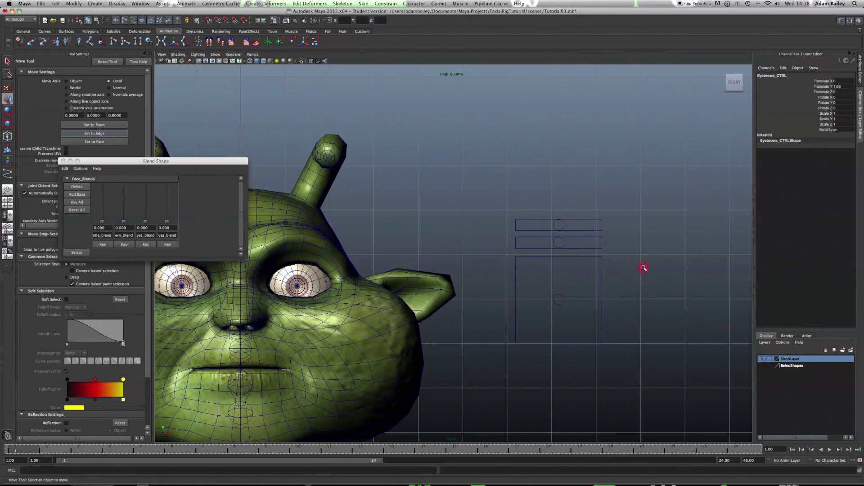
Step: Switch to the maximised perspective view and frame the three control boxes
right_click_drag(646, 262, 598, 280, "alt")
scroll(517, 299, "up", 5)
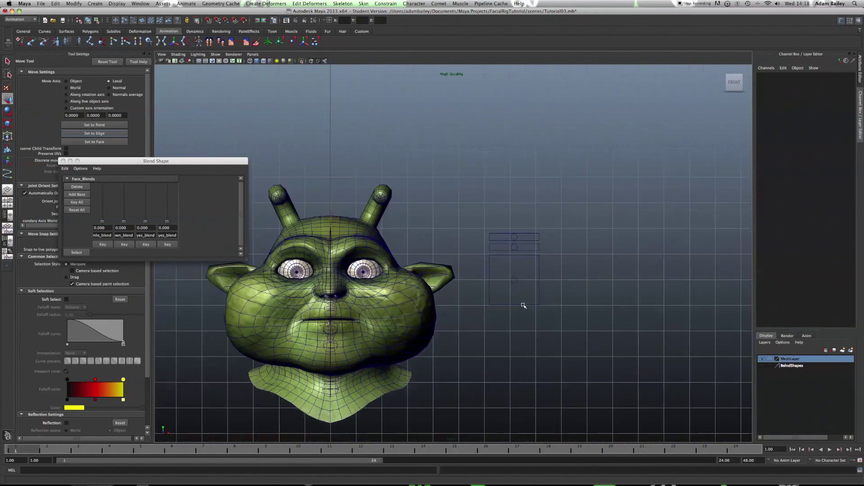
scroll(603, 320, "up", 4)
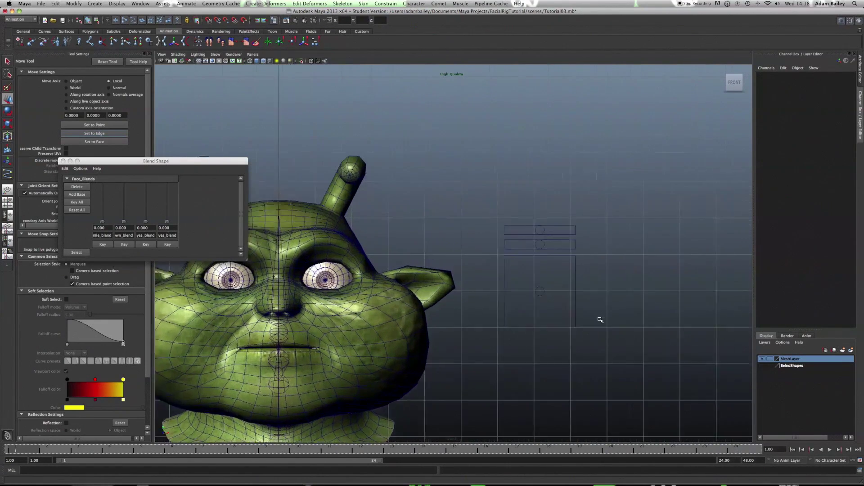
scroll(592, 320, "down", 5)
key("space")
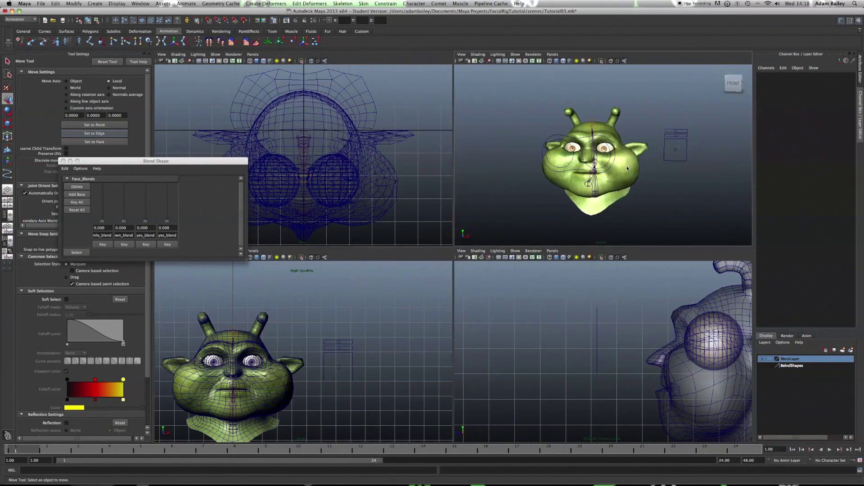
key("space")
scroll(564, 226, "up", 4)
middle_click_drag(611, 239, 401, 240, "alt")
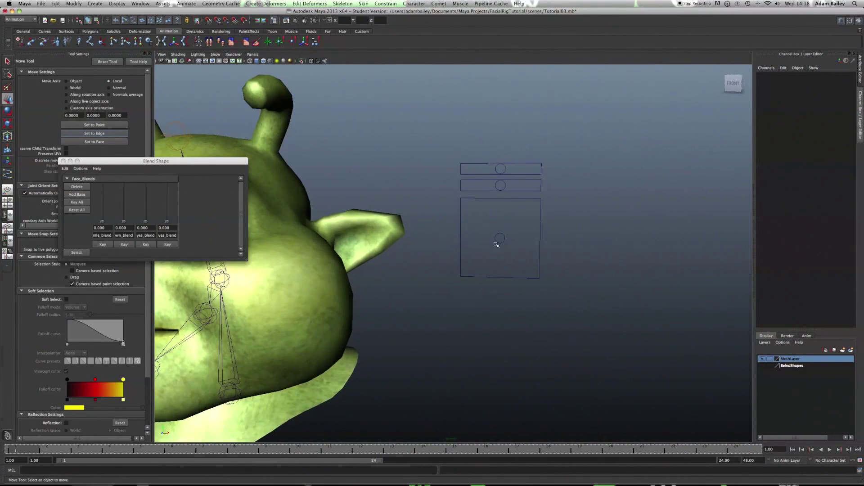
Step: Move the Jaw_CTRL1 circle straight up until it sits just inside the large square's upper edge
left_click(498, 244)
scroll(507, 248, "up", 3)
scroll(508, 247, "up", 3)
middle_click_drag(507, 247, 387, 312, "alt")
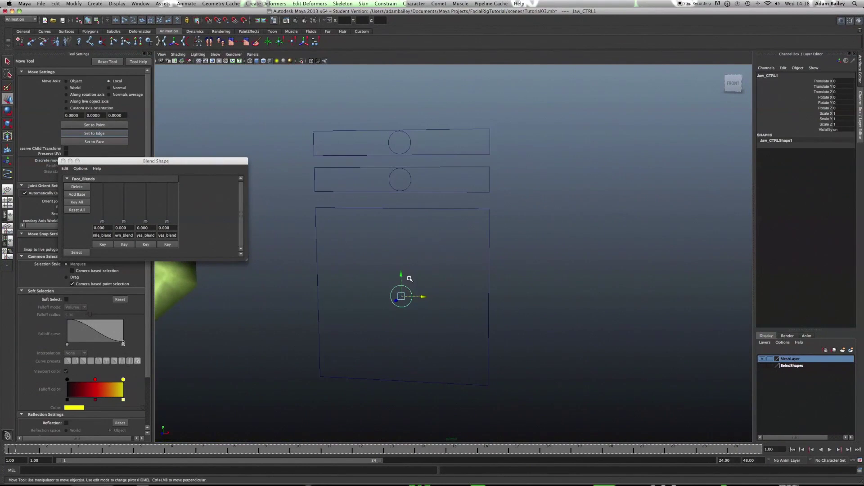
left_click_drag(403, 275, 433, 209)
scroll(409, 220, "up", 4)
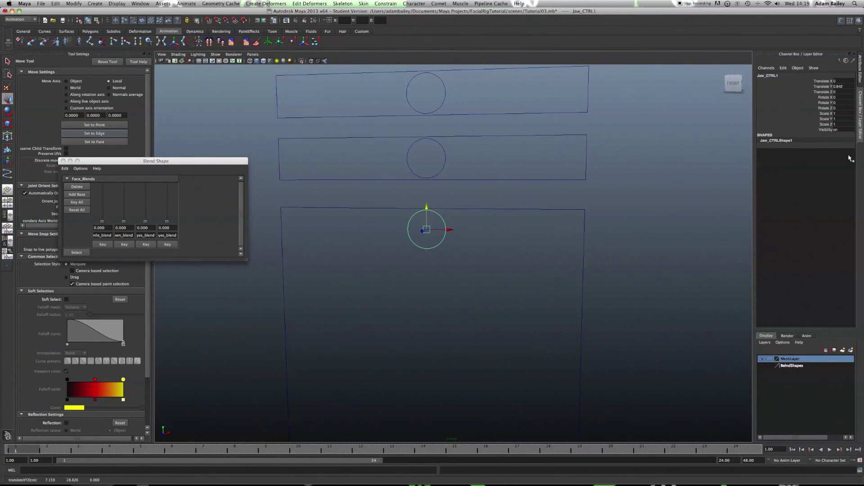
Step: Set Jaw_CTRL1's Translate Y to 0.84 and show the limit information of its transform node
double_click(842, 88)
type("0.84")
key("Return")
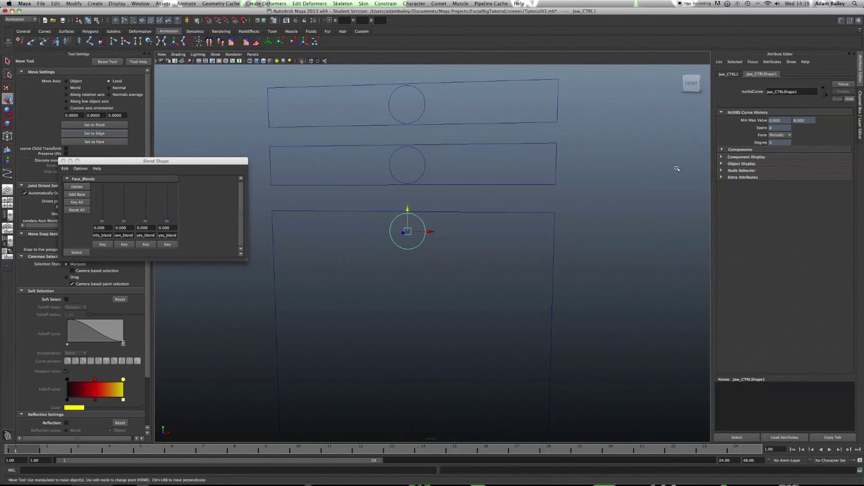
left_click(732, 76)
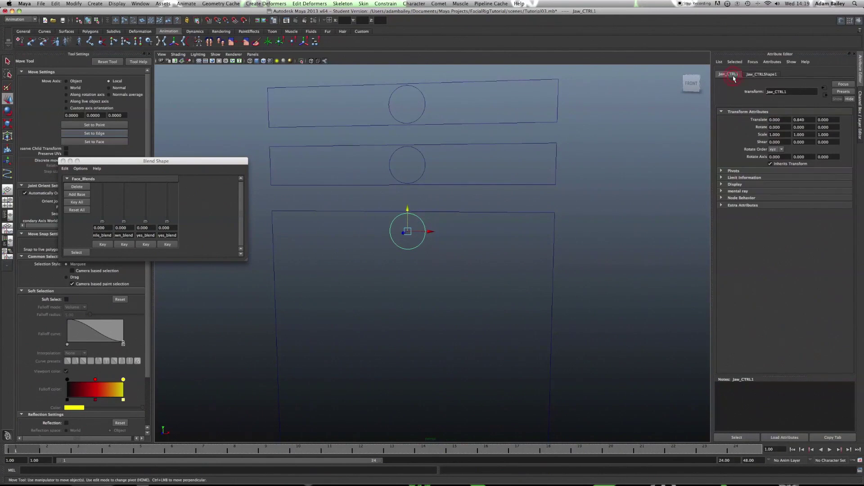
left_click(720, 178)
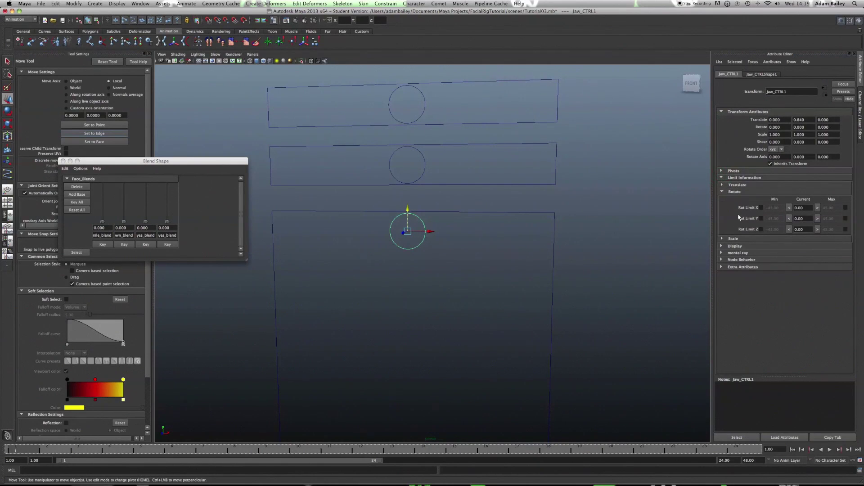
left_click(761, 219)
left_click(810, 219)
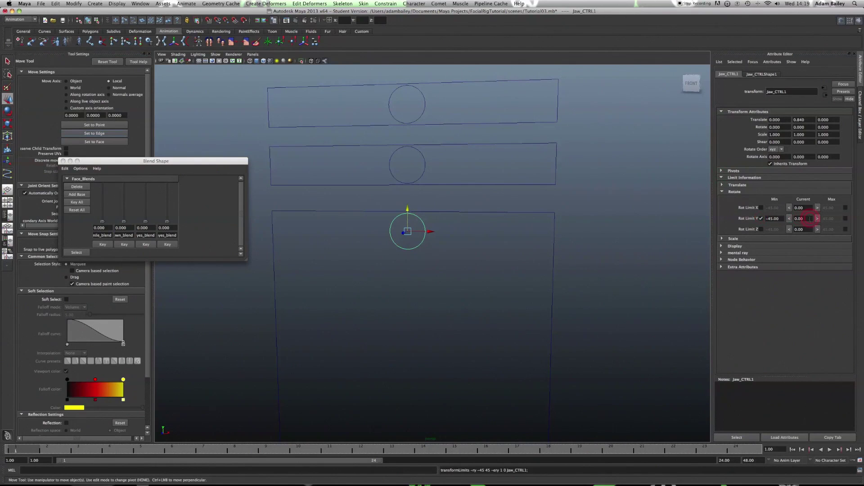
left_click(845, 219)
left_click(776, 219)
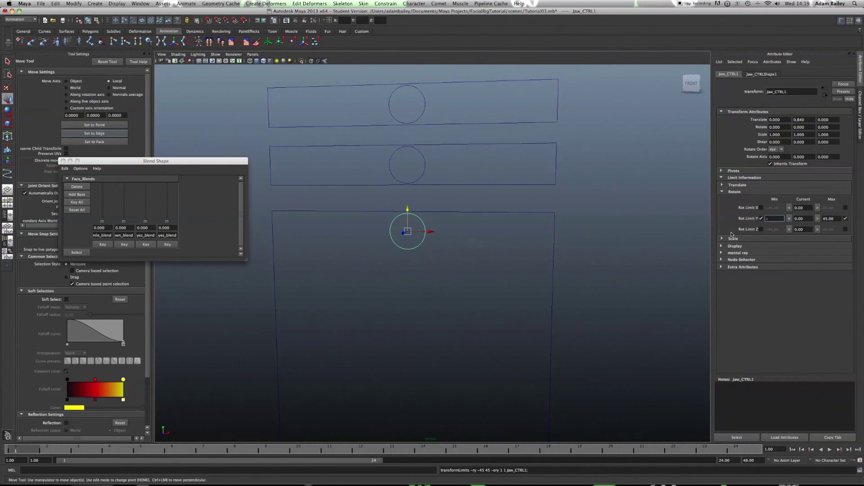
left_click(761, 218)
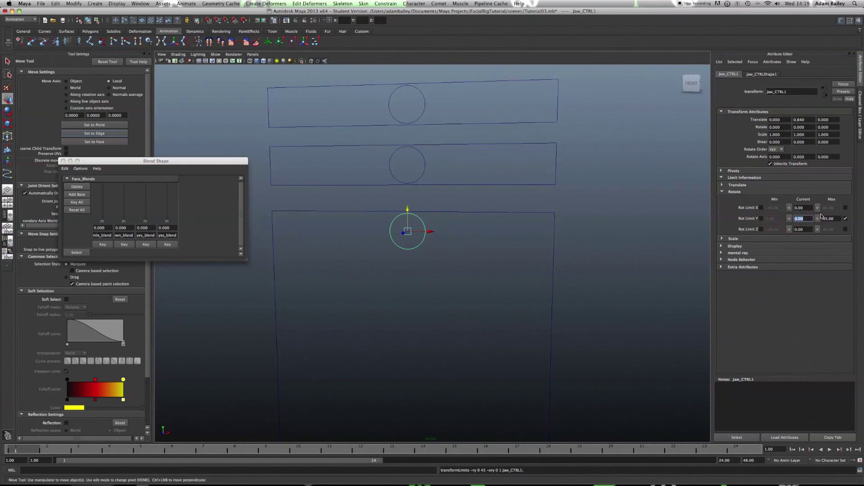
left_click(846, 218)
left_click(723, 193)
Step: Enable both Translate Y limits on Jaw_CTRL1 with a minimum of -0.84 and a maximum of 0.84
left_click(722, 185)
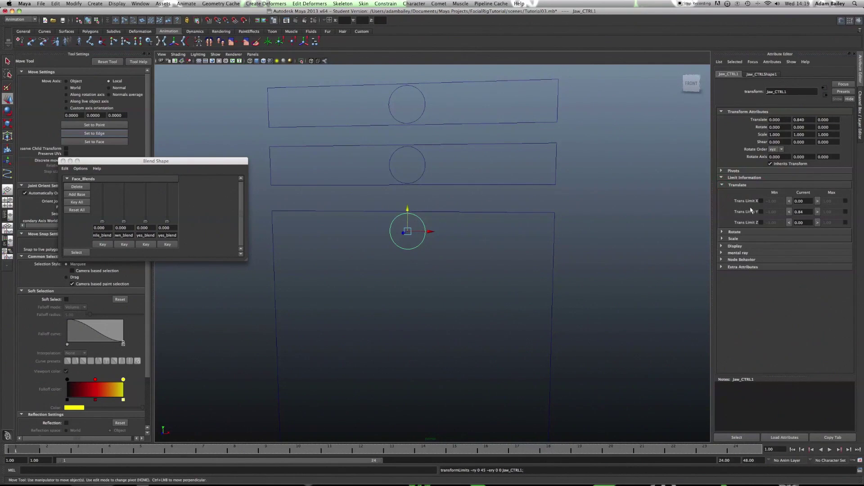
left_click(761, 212)
double_click(772, 213)
type("0.84")
key("Return")
left_click(846, 212)
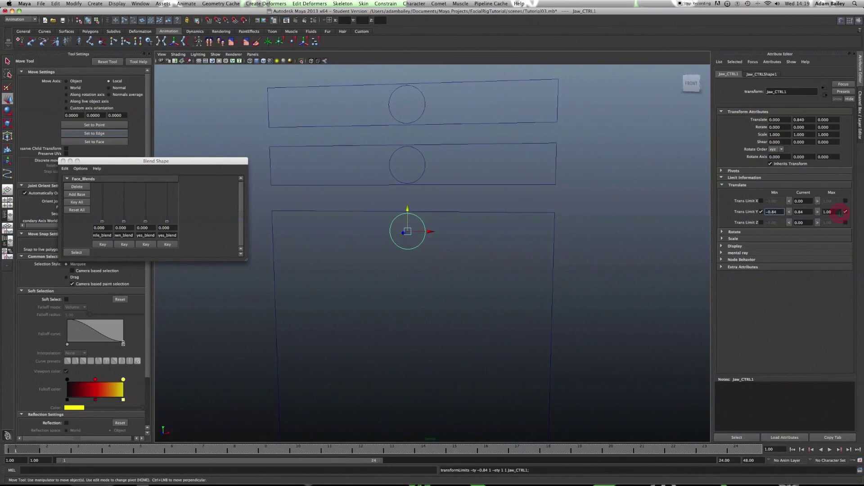
double_click(830, 212)
key("Return")
double_click(831, 211)
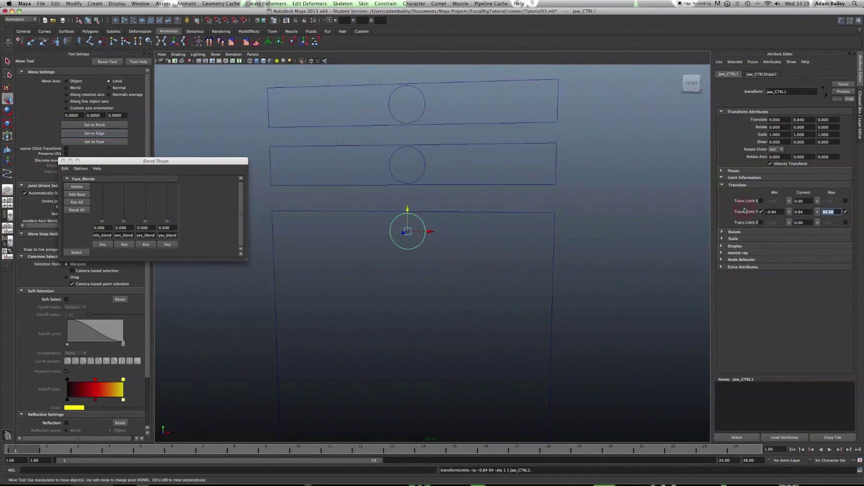
type("0.84")
key("Return")
Step: Test the jaw circle's vertical limits by moving it down and up past the square, undoing the last move
left_click_drag(408, 211, 428, 478)
scroll(431, 324, "down", 5)
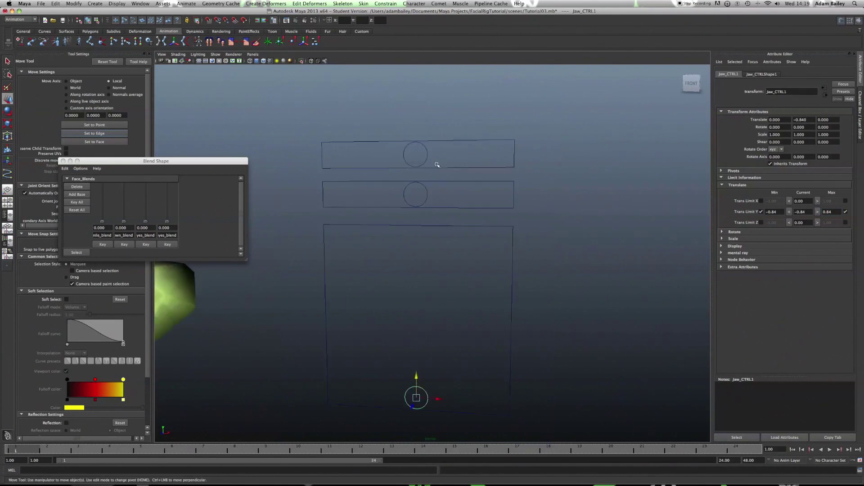
left_click_drag(425, 306, 439, 141)
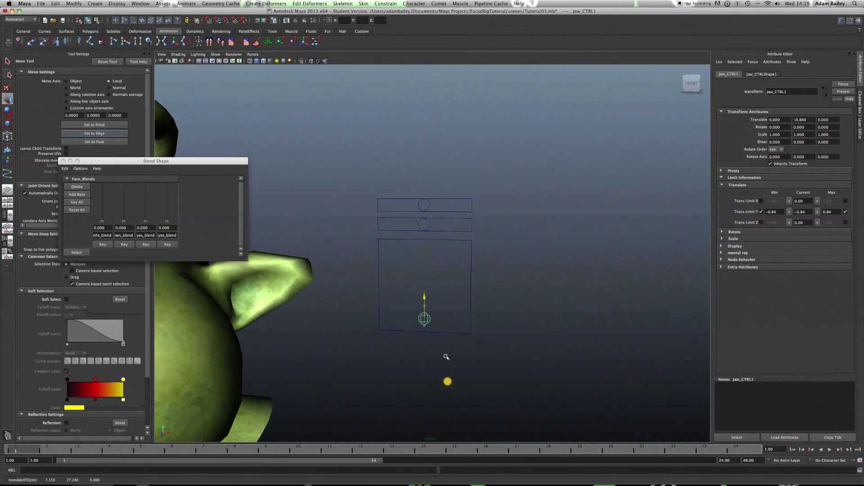
left_click_drag(433, 420, 456, 432)
left_click_drag(425, 307, 419, 152)
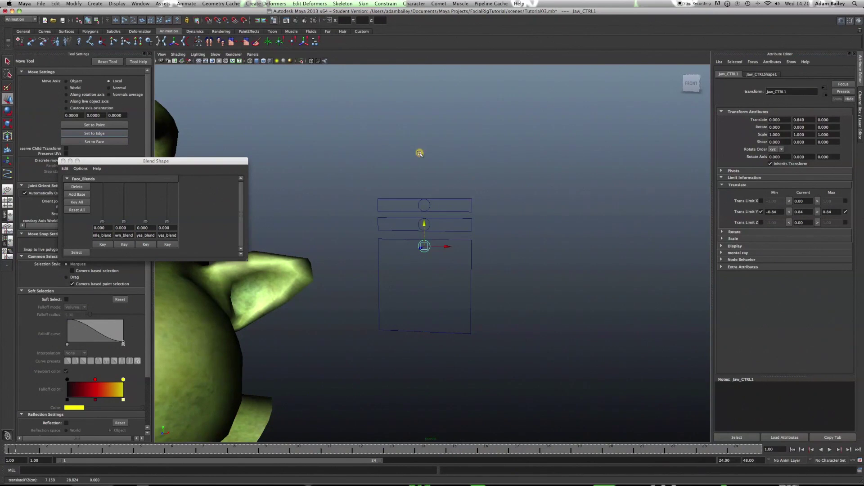
left_click_drag(423, 223, 452, 483)
key("super+z")
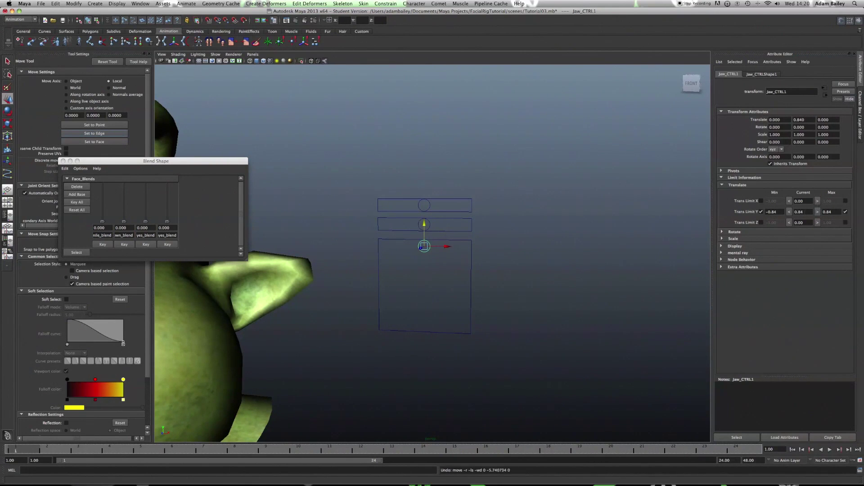
Step: Reset Jaw_CTRL1's current Y translation to 0
left_click_drag(806, 213, 789, 213)
type("0")
key("Return")
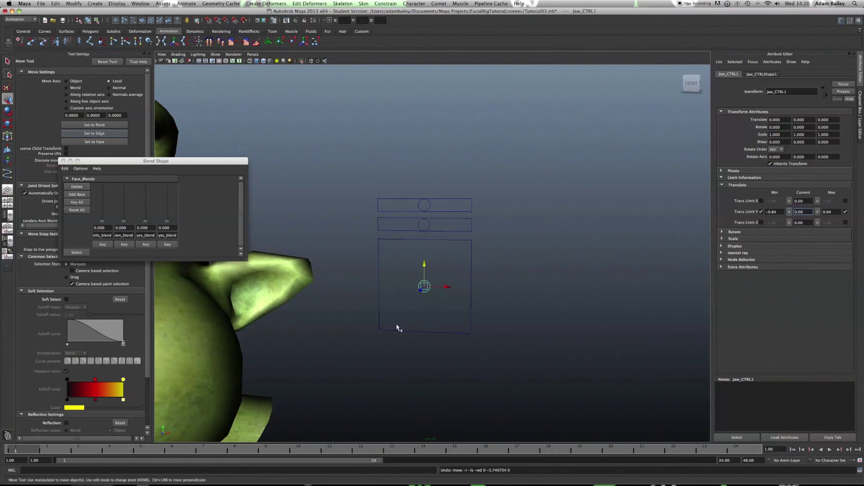
Step: Enable both Translate X limits on Jaw_CTRL1 with a minimum of -0.84 and a maximum of 0.84
left_click_drag(450, 294, 438, 294)
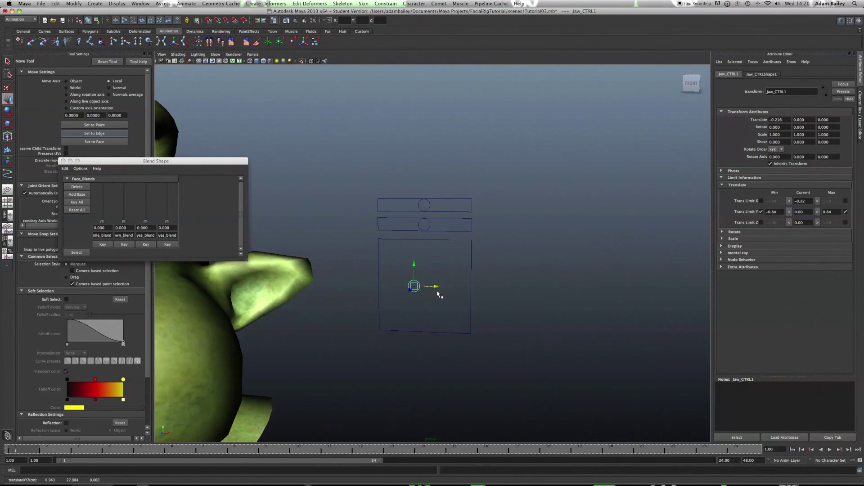
key("z")
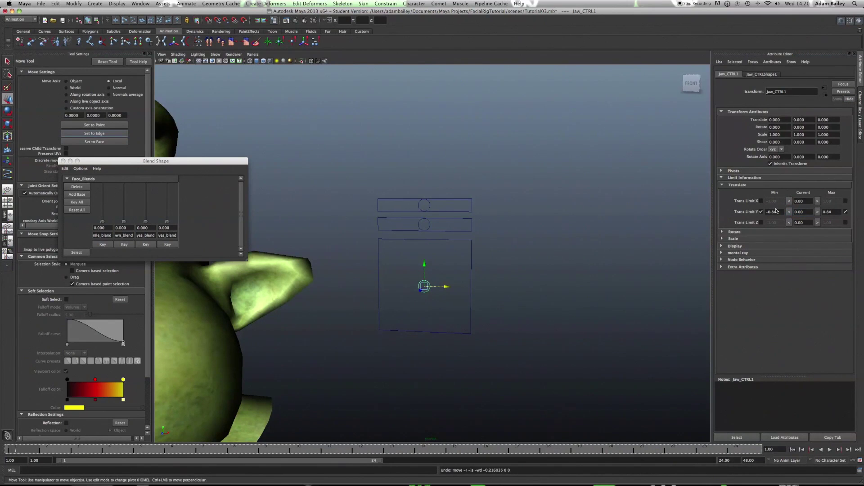
left_click(760, 201)
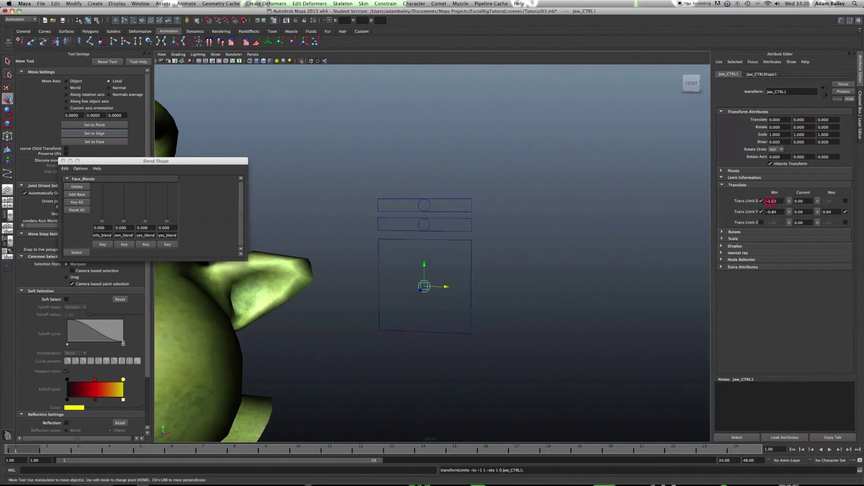
left_click(846, 201)
left_click_drag(769, 201, 781, 204)
type("-0.84")
key("Return")
left_click_drag(833, 202, 729, 201)
key("Return")
Step: Test the jaw circle's limits horizontally and vertically, undoing each move
left_click_drag(445, 288, 259, 287)
key("super+z")
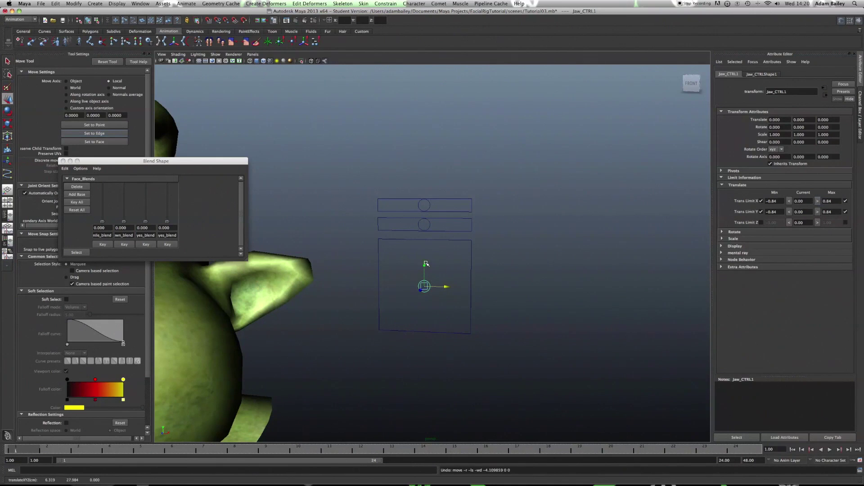
left_click_drag(425, 266, 452, 233)
key("super+z")
Step: Enable both Translate X limits on HappySad_CTRL with a minimum of -0.84 and a maximum of 0.84
left_click(428, 224)
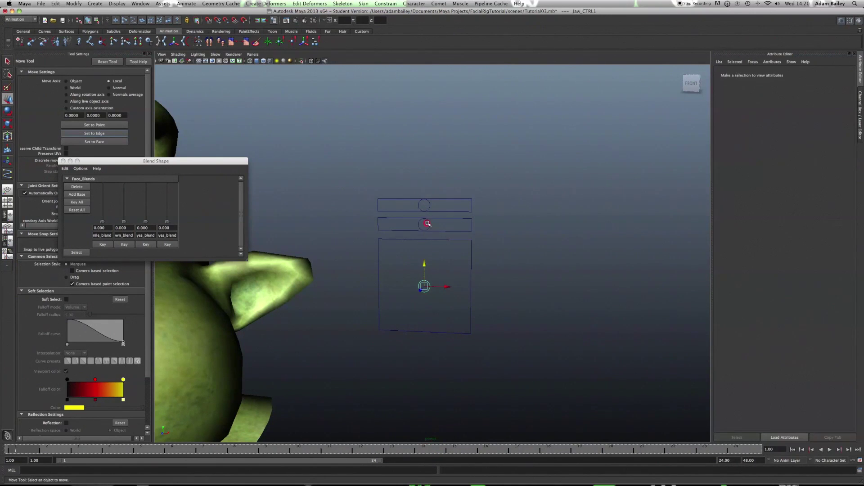
left_click(431, 224)
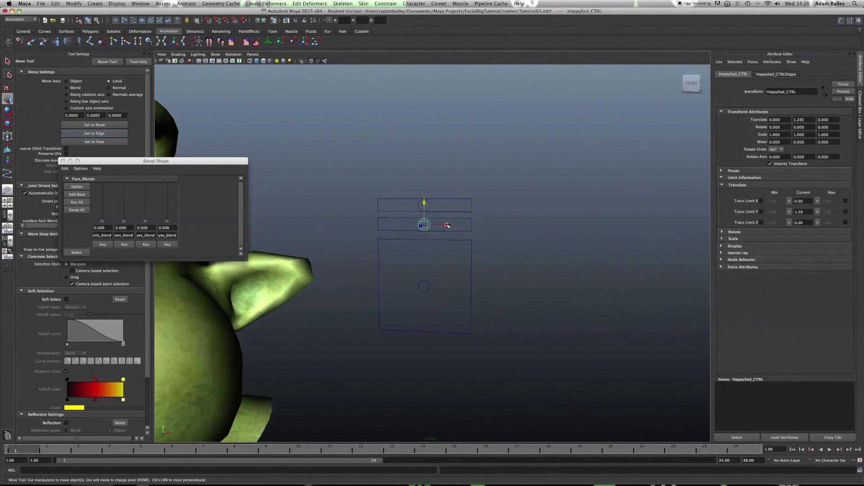
mouse_move(446, 224)
left_mouse_down()
mouse_move(413, 223)
mouse_move(484, 224)
mouse_move(442, 224)
mouse_move(449, 225)
left_mouse_up()
key("ctrl+z")
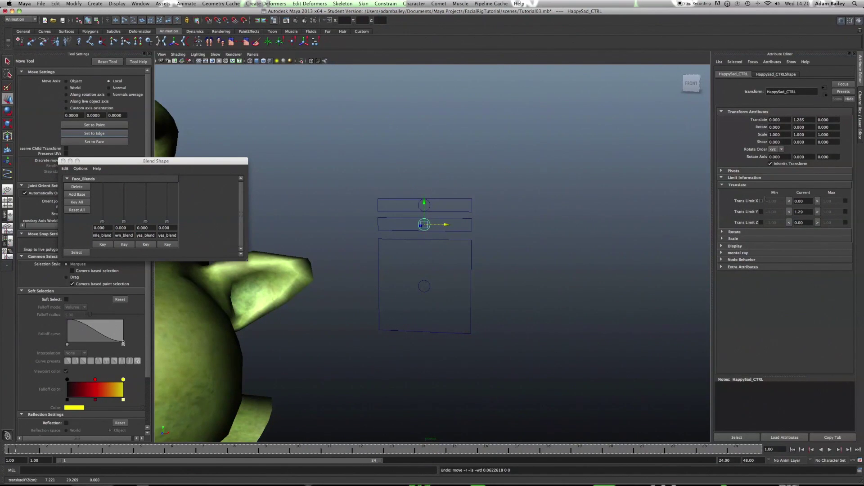
left_click(761, 201)
left_click(845, 201)
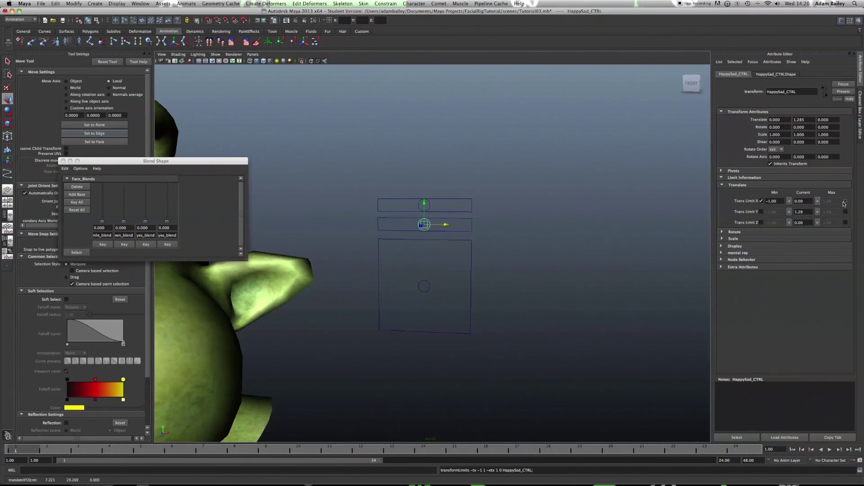
double_click(771, 201)
type("-0.84")
key("Return")
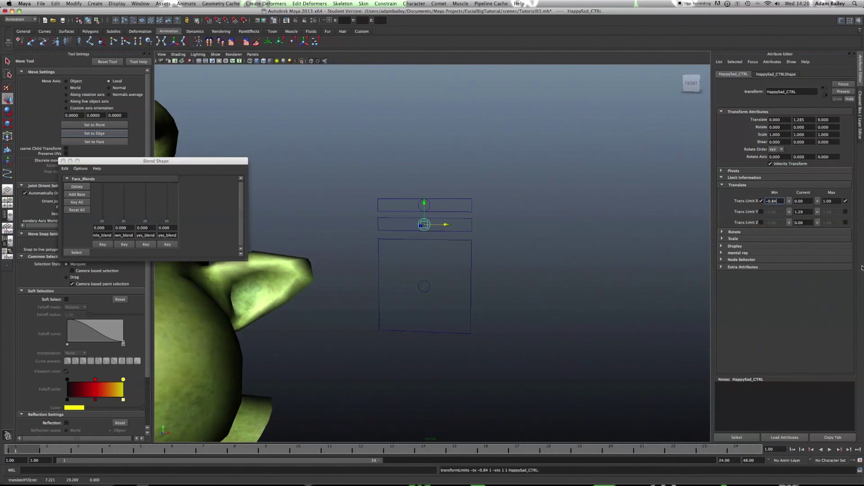
key("Tab")
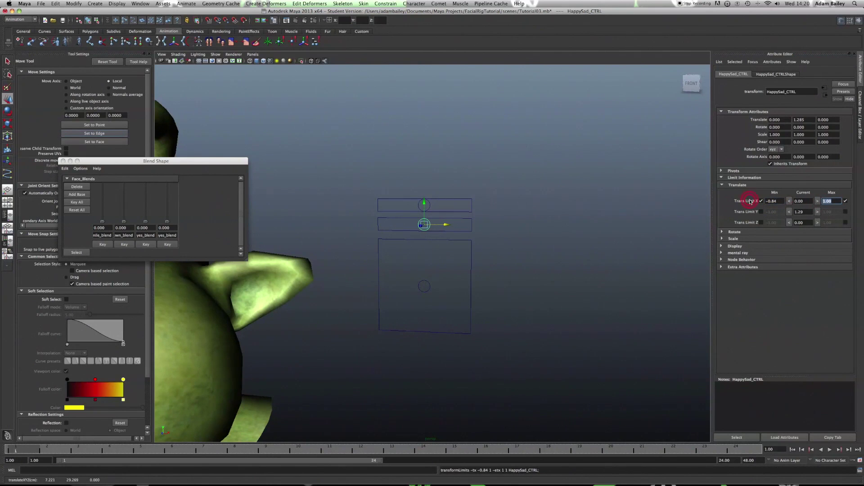
type("0.8")
key("Return")
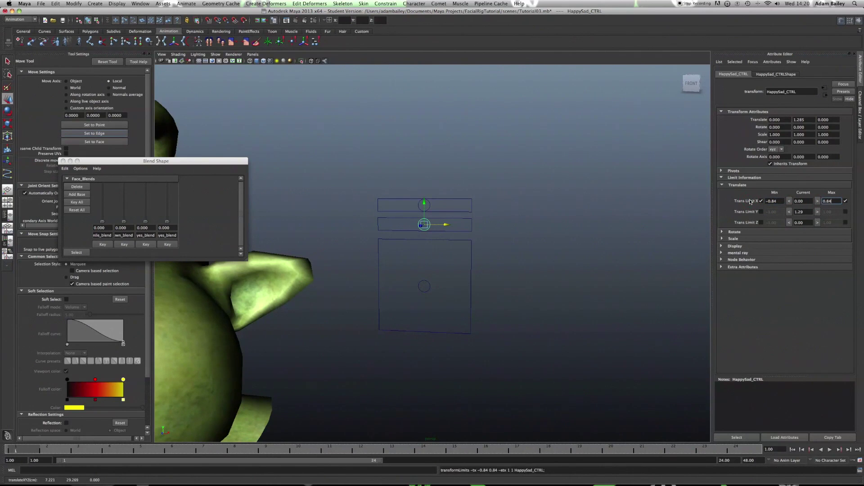
Step: Enable both Translate X limits on Eyebrows_CTRL with a maximum of 0.84 and a minimum of -0.84
left_click(430, 206)
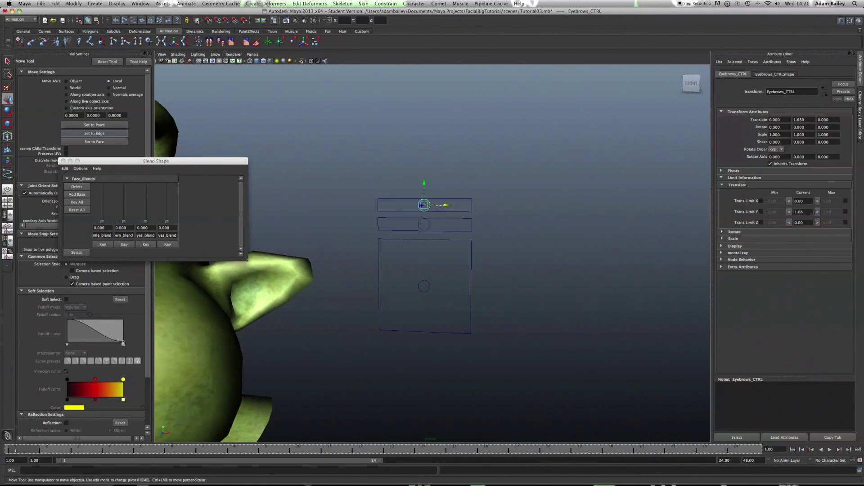
left_click(761, 201)
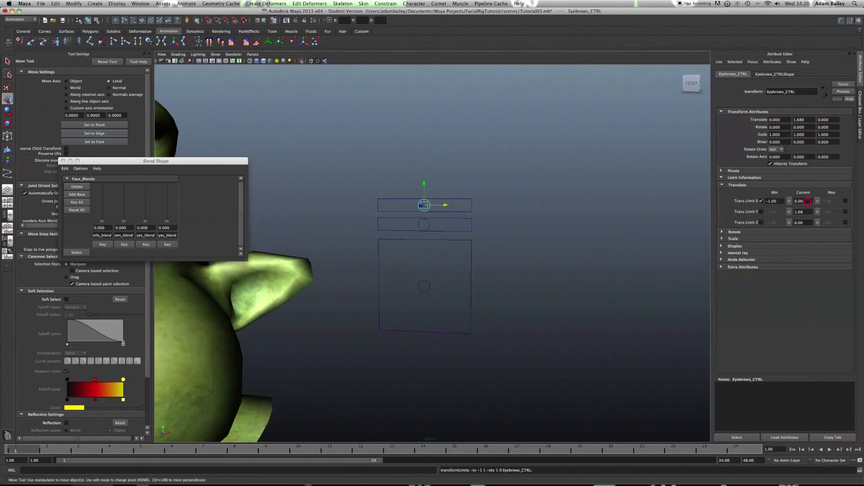
left_click(847, 203)
type("0.84")
key("Return")
left_click(769, 201)
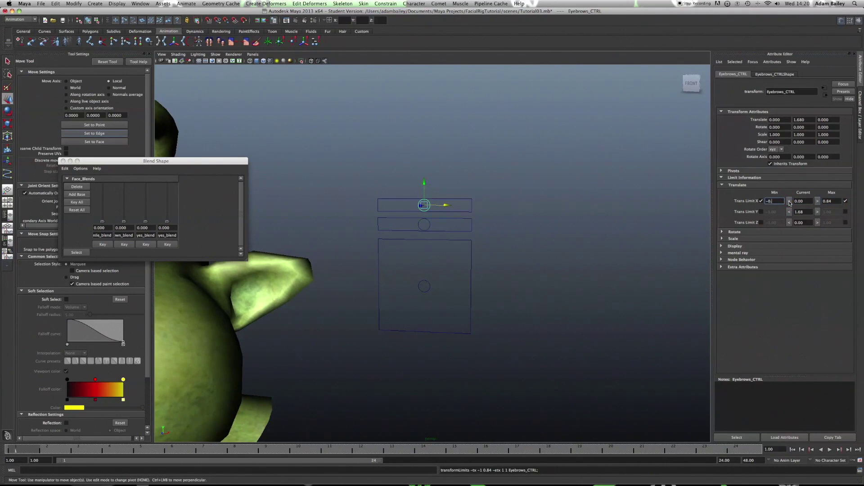
type("-0.84")
key("Return")
left_click(480, 236)
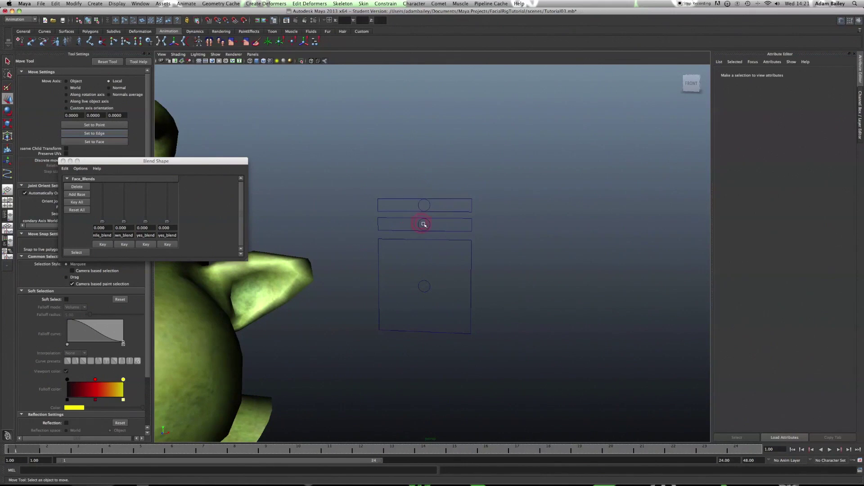
Step: Lock and hide Jaw_CTRL1's channels from Translate Z through Visibility, leaving out Translate X and Y
right_click_drag(423, 224, 469, 263, "alt")
left_click_drag(427, 269, 431, 283)
left_click(431, 283)
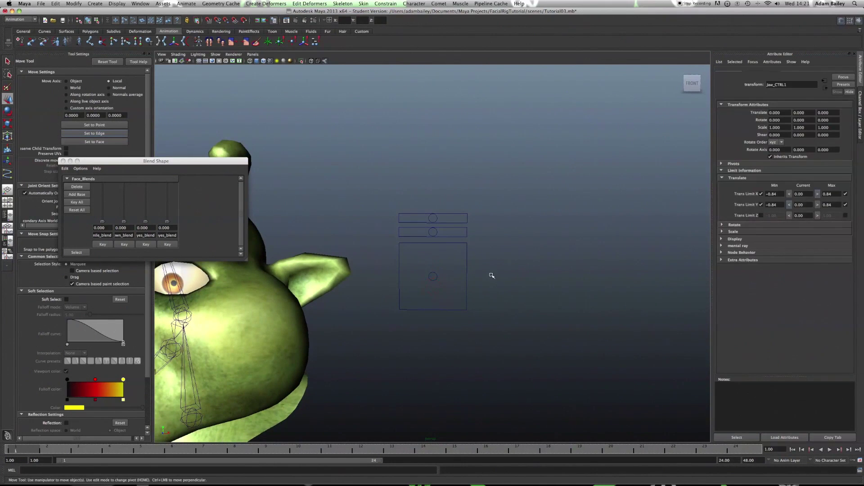
key("ctrl+a")
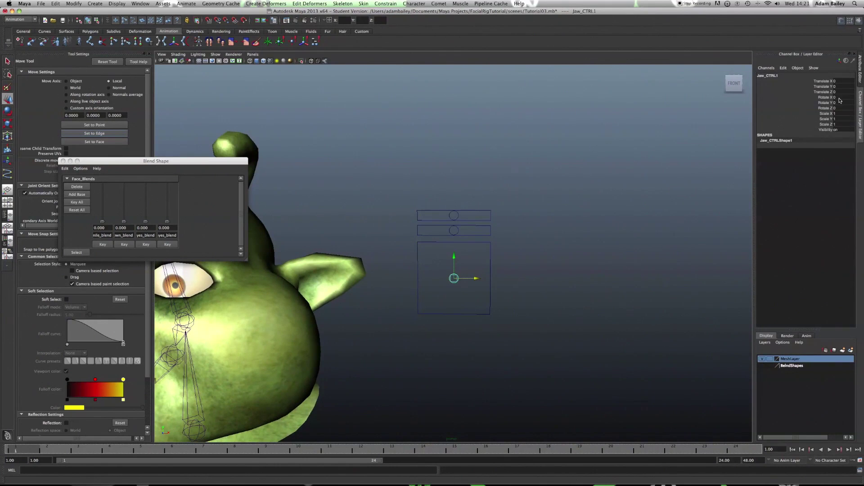
scroll(596, 214, "up", 5)
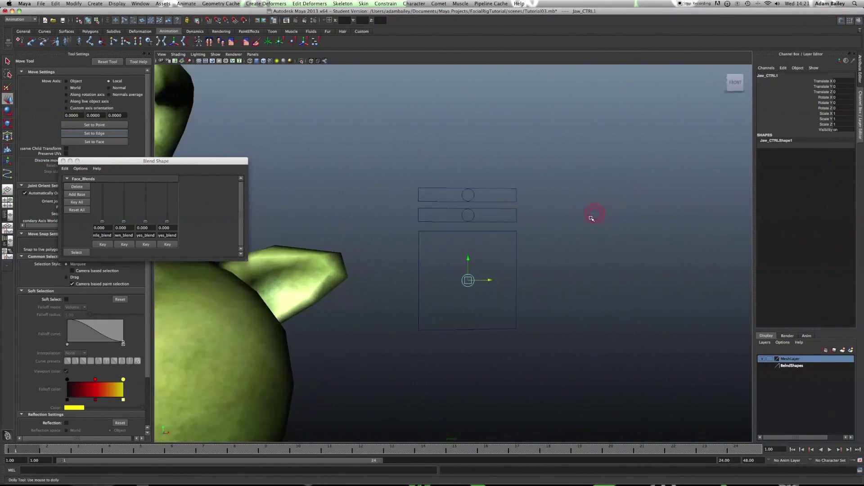
left_click(820, 93)
left_click(826, 113)
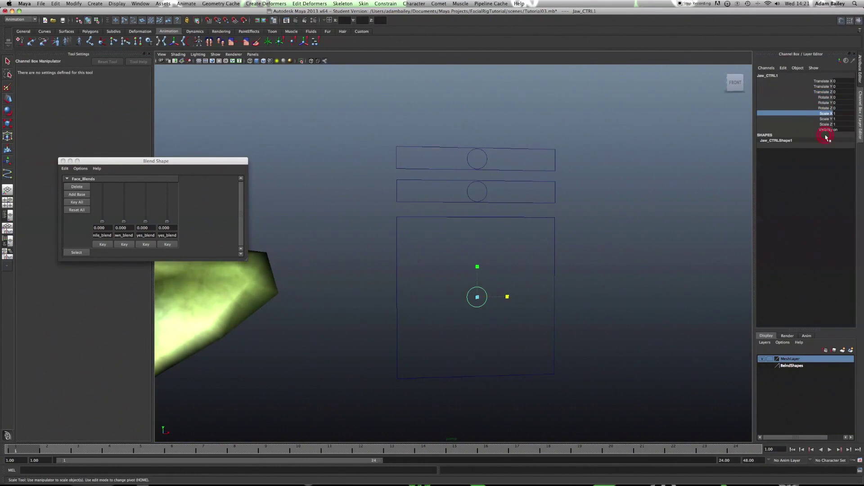
left_click(827, 130)
left_click(826, 92)
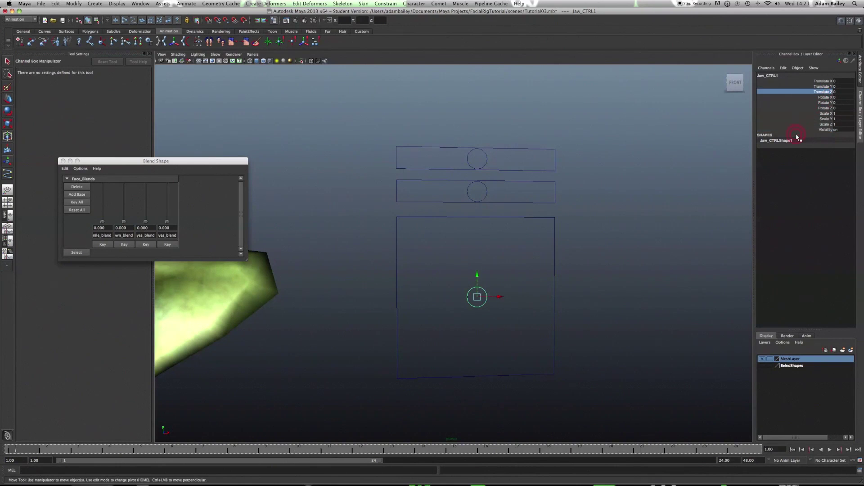
left_click(826, 131, "shift")
left_click(823, 87)
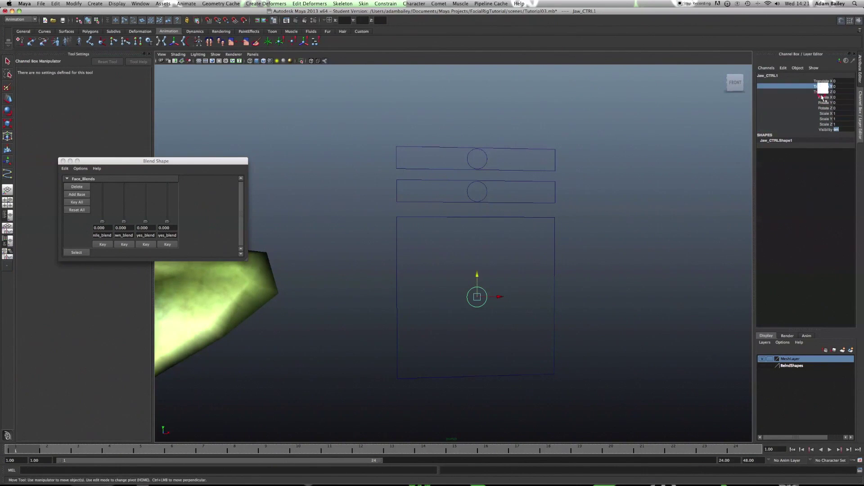
left_click_drag(824, 93, 826, 131)
right_click(826, 123)
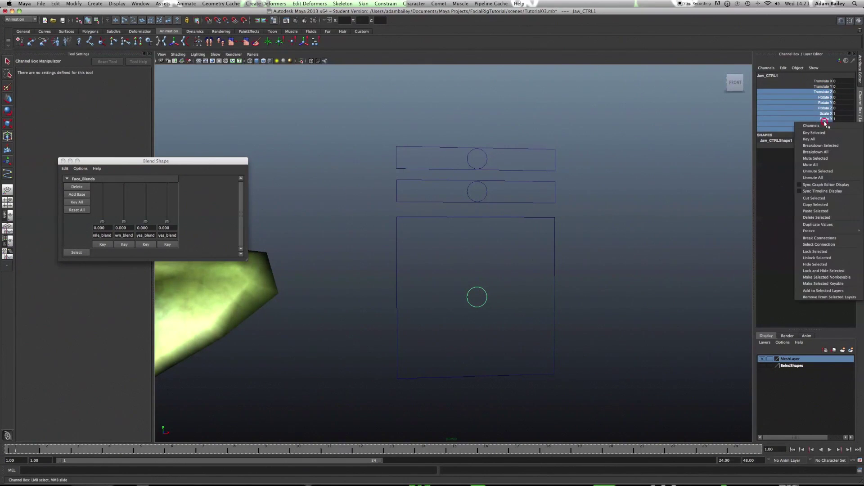
left_click(826, 271)
key("w")
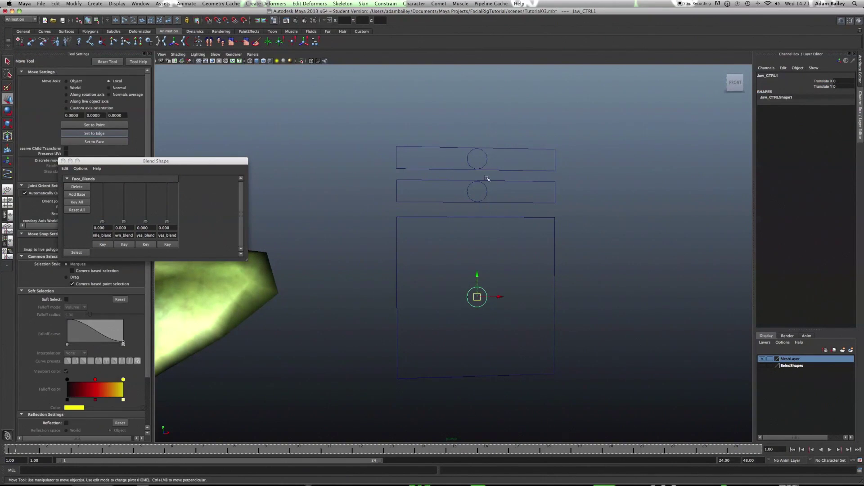
Step: Freeze the transformations of HappySad_CTRL and Eyebrows_CTRL together
left_click(487, 192)
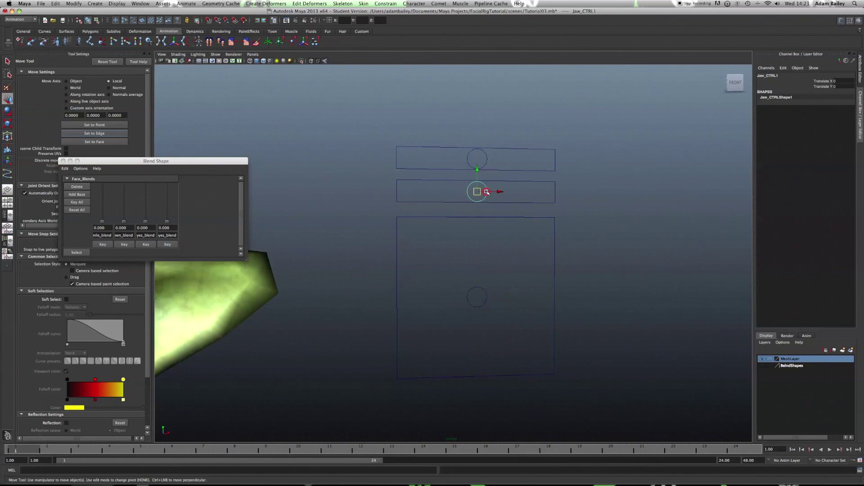
left_click(490, 161)
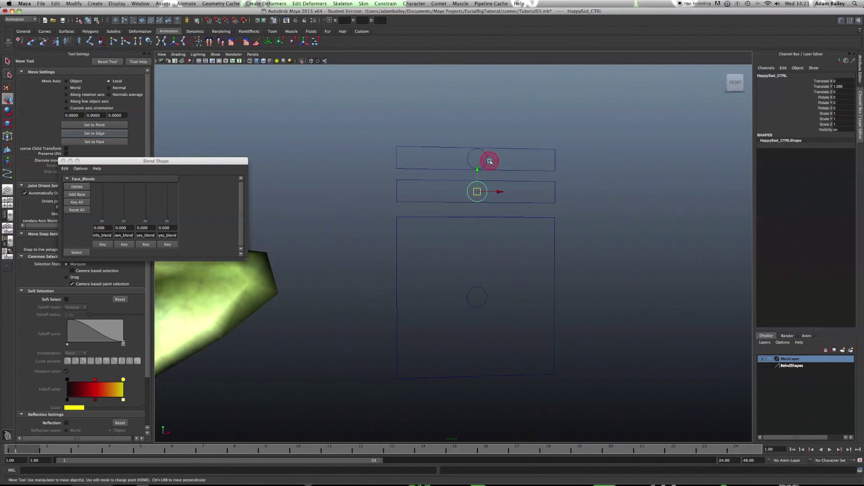
left_click(486, 186, "shift")
left_click(493, 186)
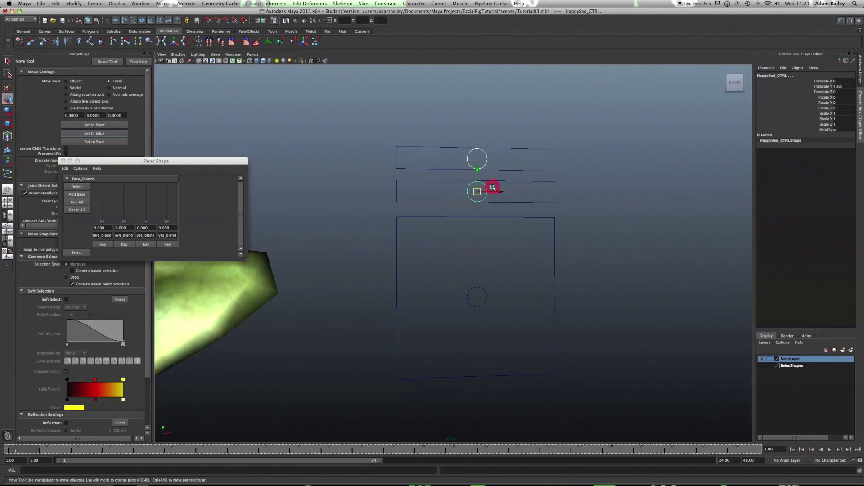
left_click(74, 4)
left_click(97, 28)
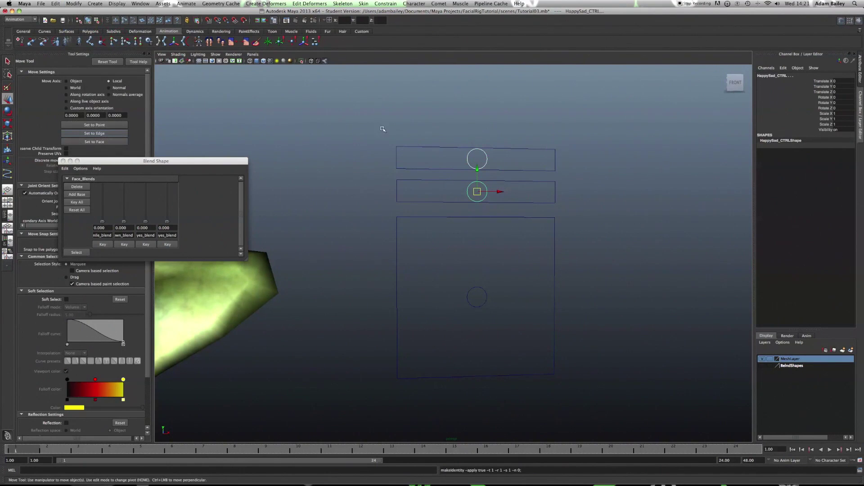
Step: Lock and hide every channel except Translate X on both HappySad_CTRL and Eyebrows_CTRL
left_click(486, 156)
left_click(486, 187)
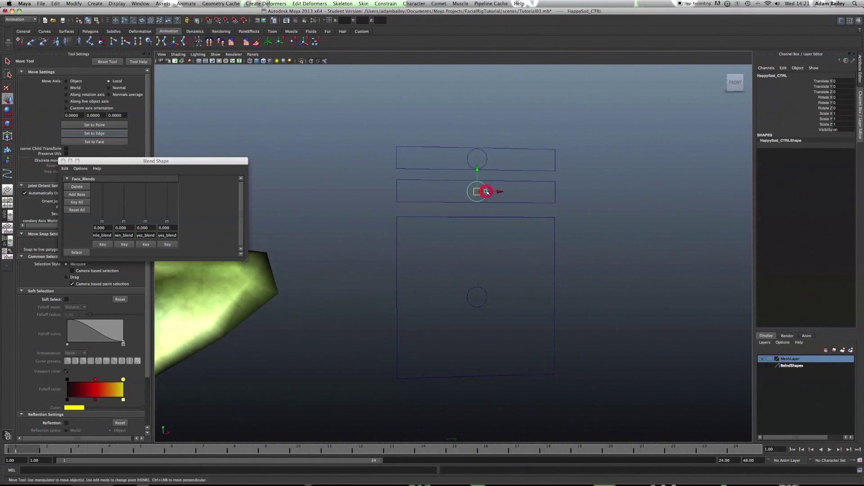
left_click(487, 162)
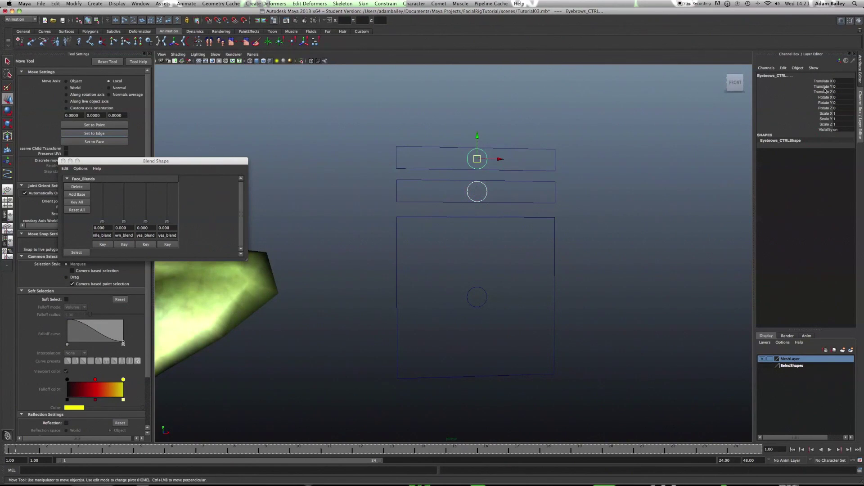
left_click_drag(825, 87, 825, 130)
right_click(824, 122)
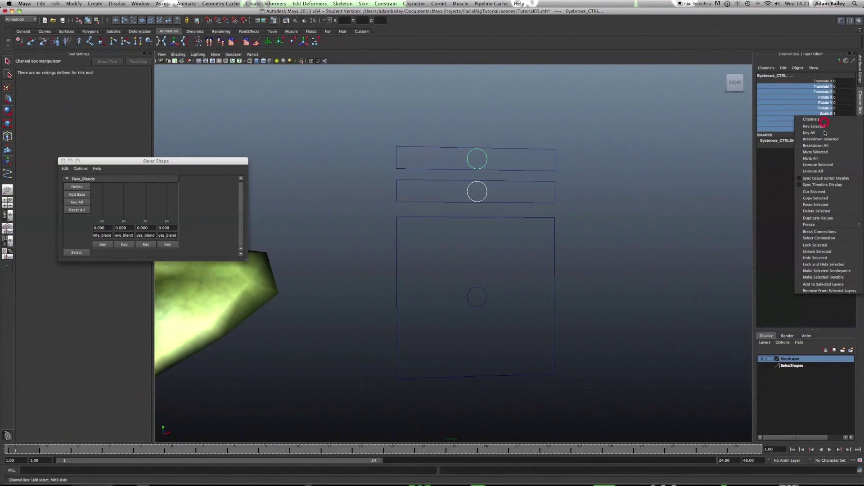
left_click(832, 265)
Step: Test the eyebrow, mouth and jaw circles by moving each one past its box, undoing the moves
left_click(487, 164)
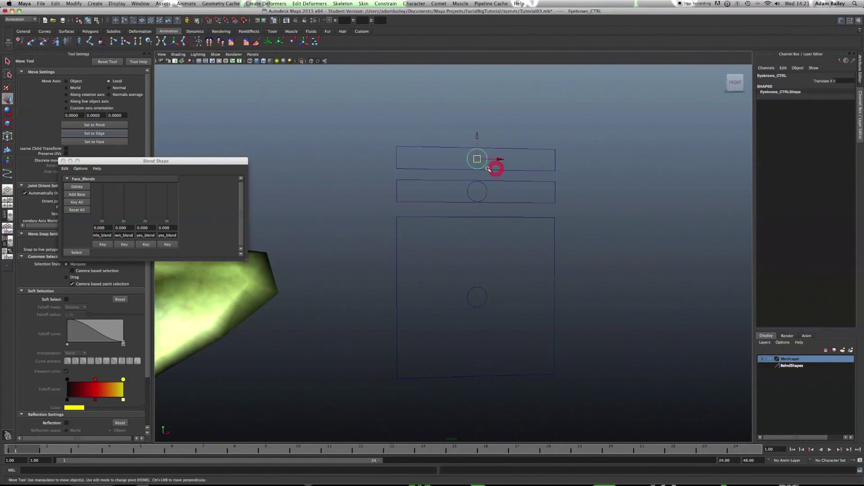
left_click_drag(488, 169, 539, 185)
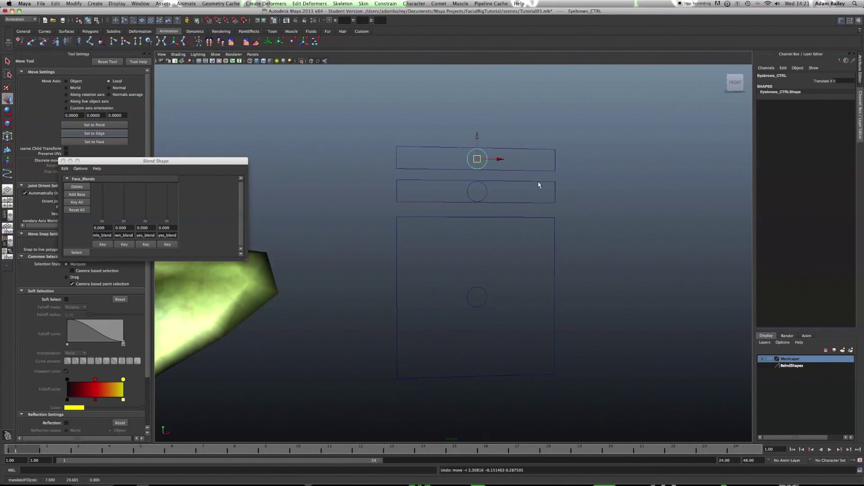
left_click_drag(473, 190, 202, 185)
key("super+z")
left_click(486, 300)
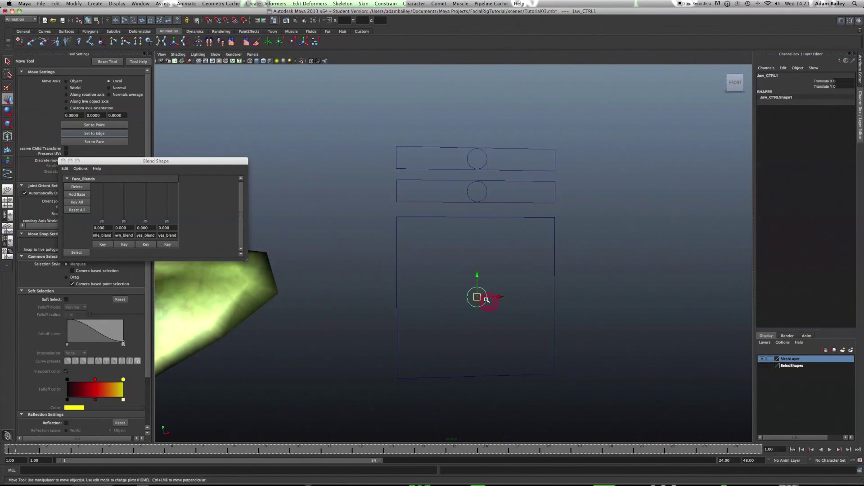
left_click_drag(486, 300, 673, 347)
left_click(600, 321)
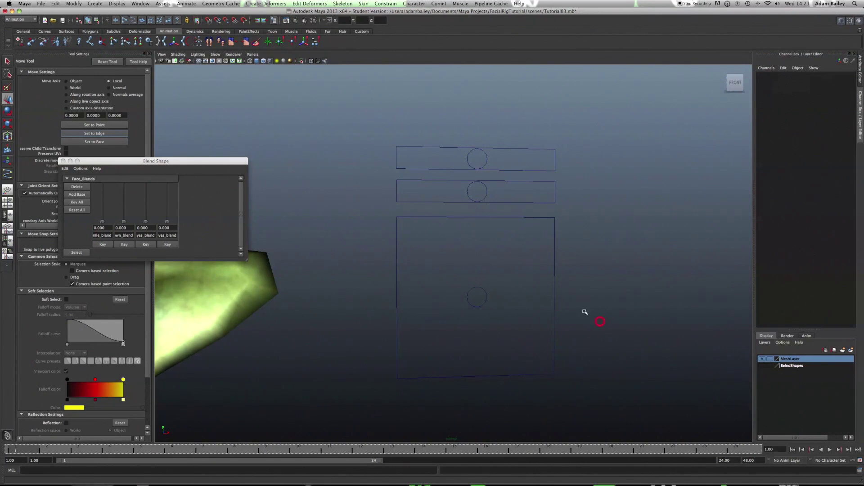
Step: Open Set Driven Key with the jaw control circle selected and load Jaw_CTRL1 as the driver
right_click_drag(585, 311, 452, 280, "alt")
middle_click_drag(451, 279, 539, 253, "alt")
right_click_drag(538, 254, 444, 284, "alt")
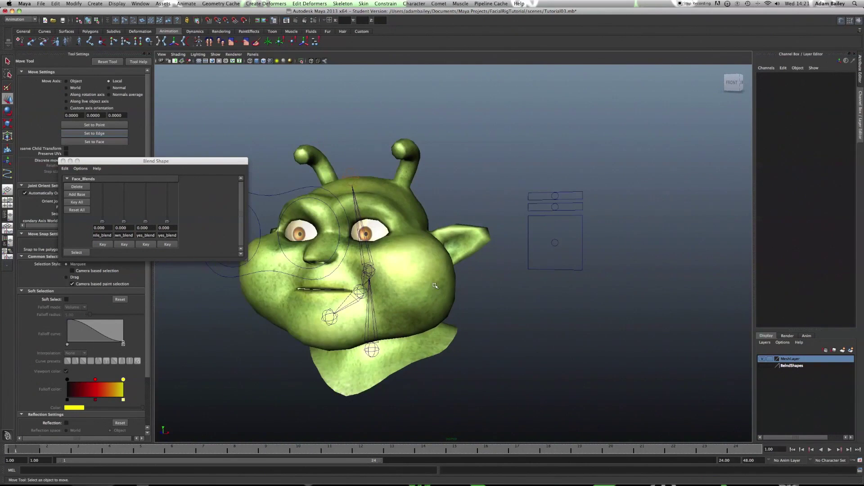
left_click_drag(404, 280, 425, 285, "alt")
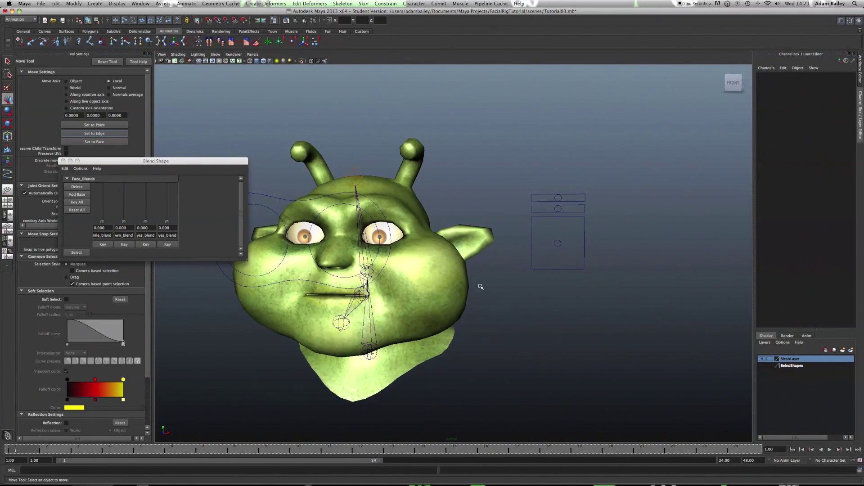
left_click(561, 243)
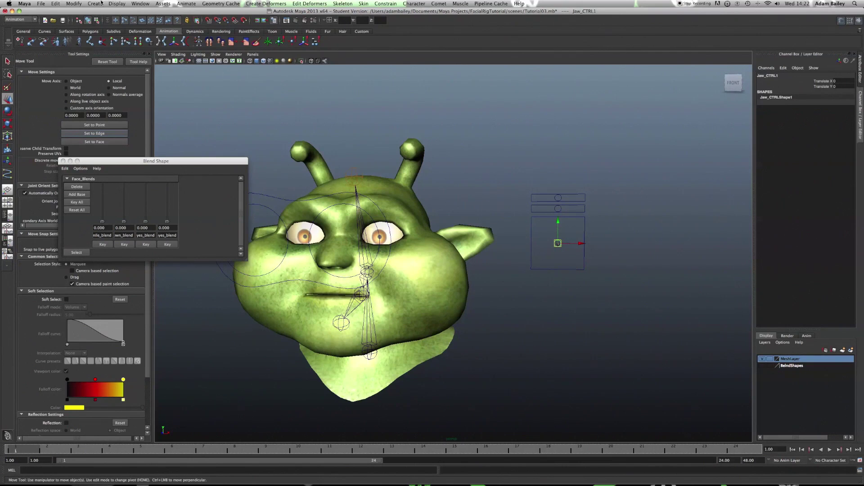
left_click(180, 4)
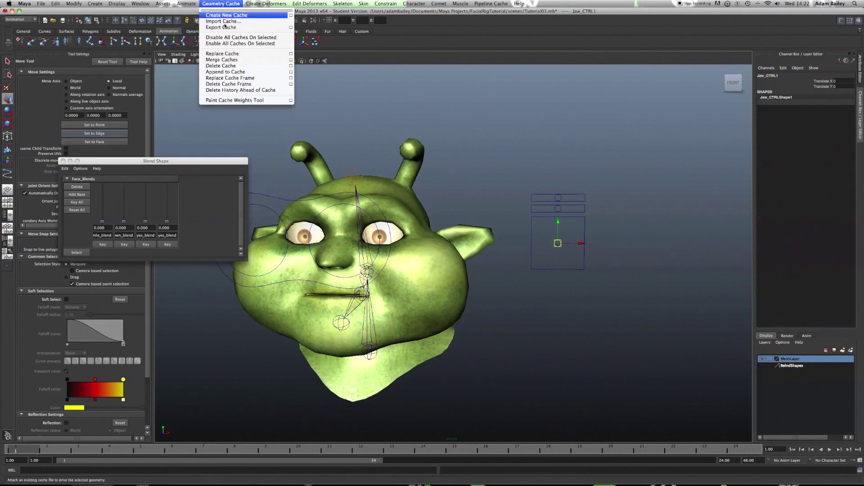
mouse_move(216, 40)
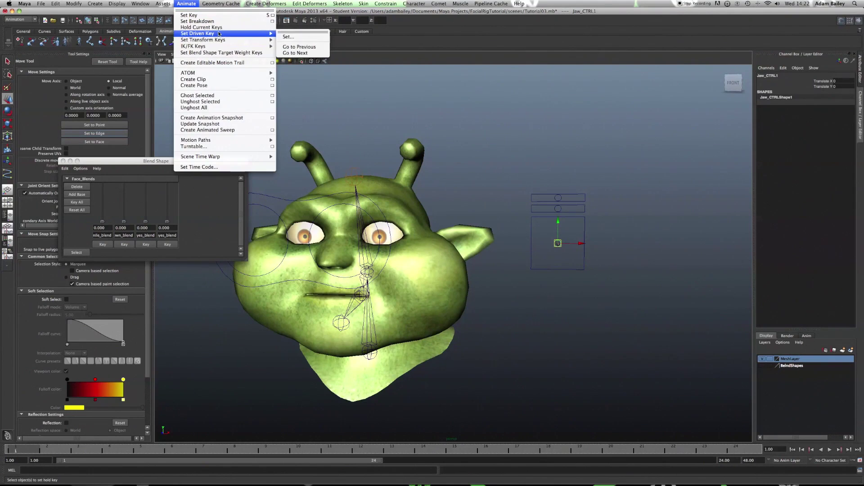
left_click(300, 38)
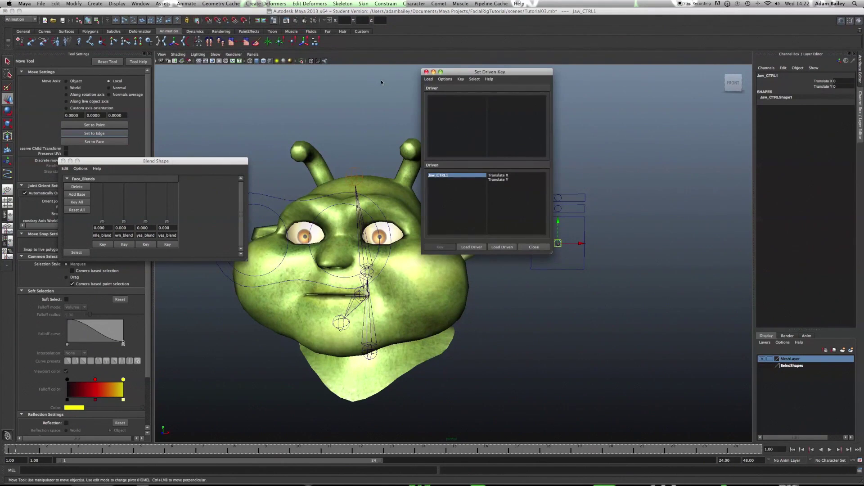
left_click_drag(446, 71, 659, 128)
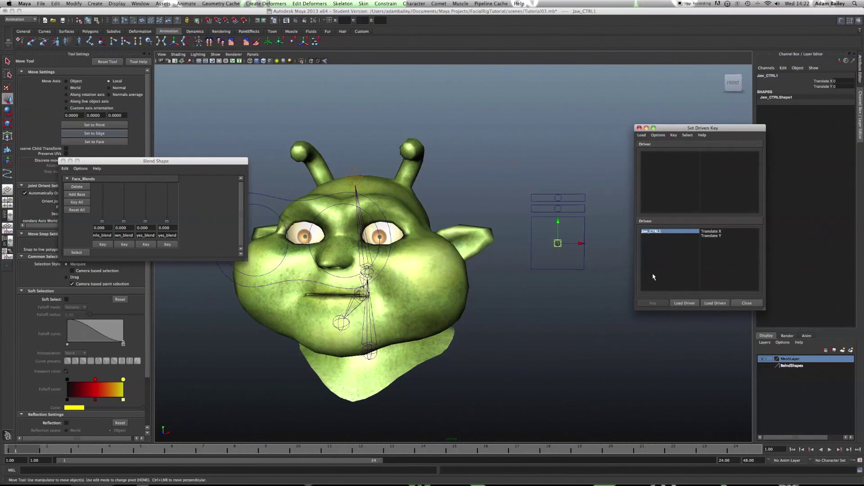
left_click(549, 239)
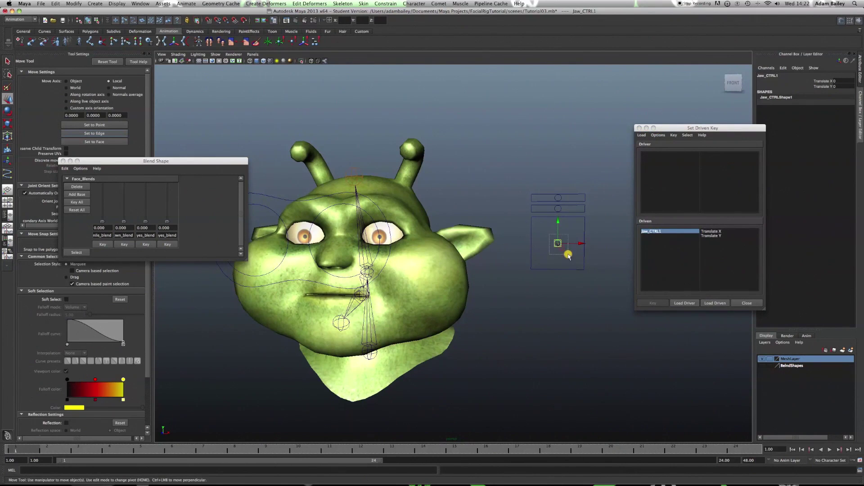
left_click(683, 304)
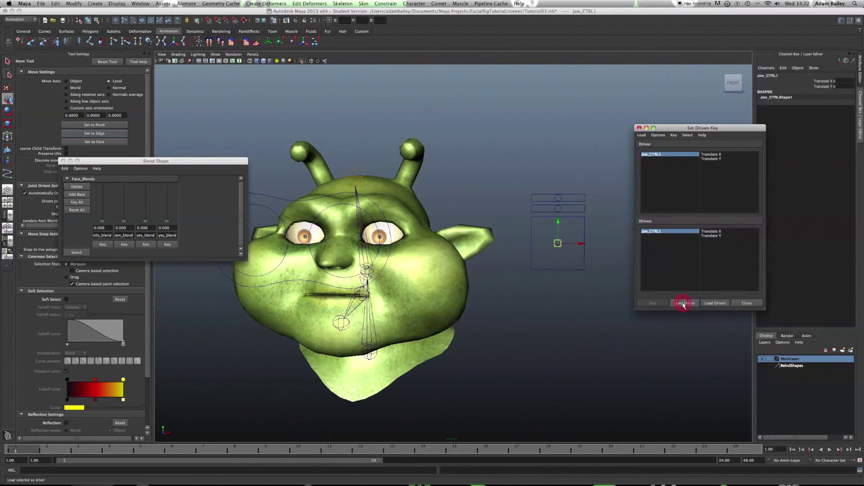
Step: Select Jaw1_joint inside the head and load it as the driven object
left_click(354, 304)
left_click_drag(359, 293, 371, 291, "alt")
right_click_drag(371, 292, 382, 291, "alt")
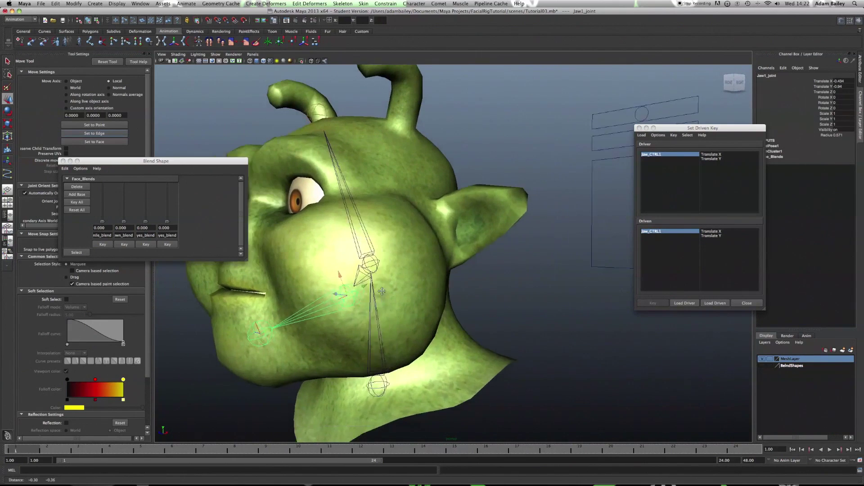
left_click_drag(382, 291, 401, 292, "alt")
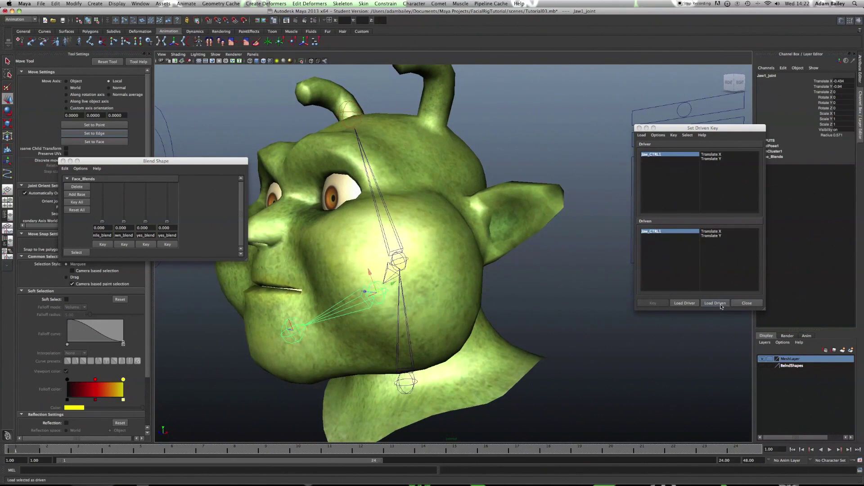
left_click(721, 304)
left_click_drag(693, 128, 522, 138)
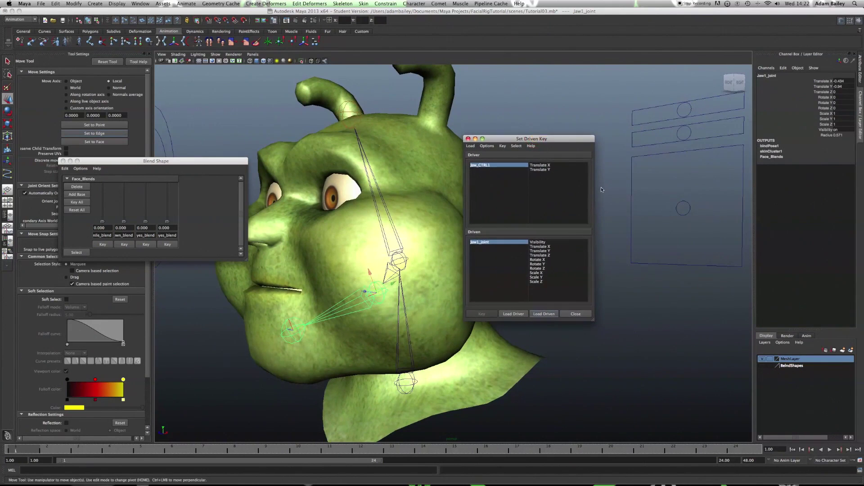
Step: Test moving Jaw_CTRL1 vertically and rotating Jaw1_joint about Z, undoing each change
left_click(683, 215)
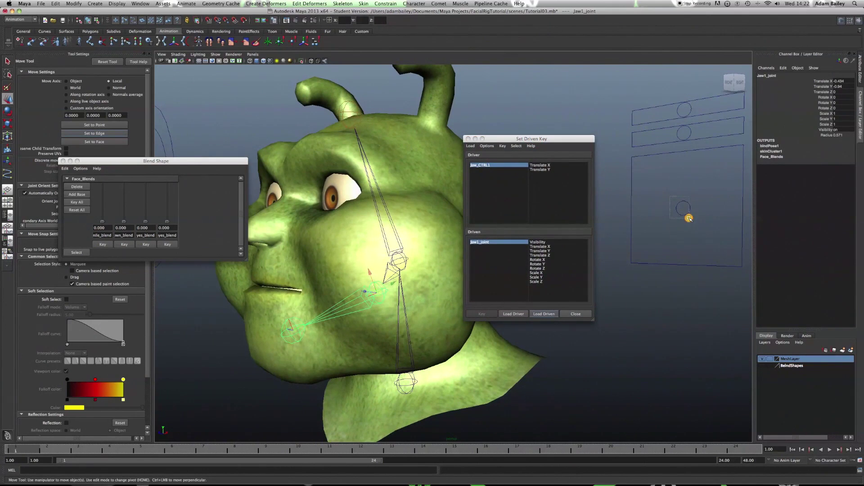
left_click_drag(684, 186, 666, 284)
key("super+z")
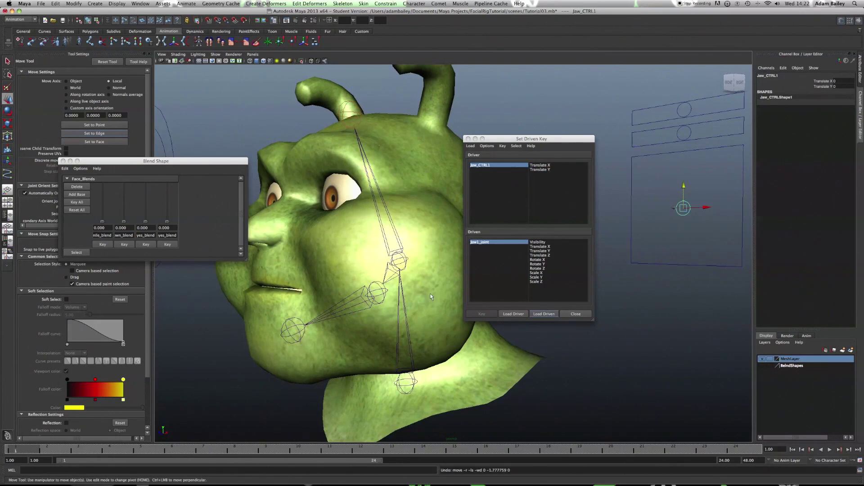
left_click(380, 295)
key("e")
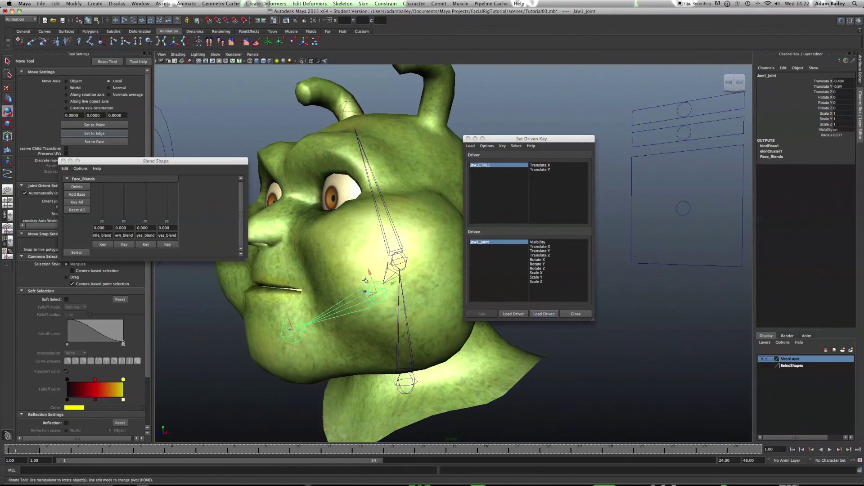
mouse_move(361, 276)
left_mouse_down()
mouse_move(361, 259)
mouse_move(364, 283)
left_mouse_up()
key("z")
key("z")
left_click(827, 108)
middle_click_drag(689, 166, 718, 200)
key("z")
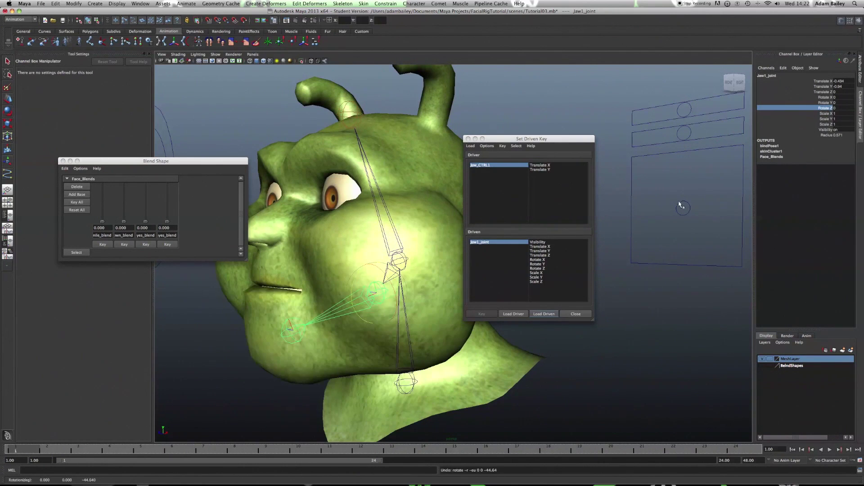
Step: Key the neutral jaw pose with Jaw_CTRL1's Translate Y driving Jaw1_joint's Rotate Z
left_click(683, 210)
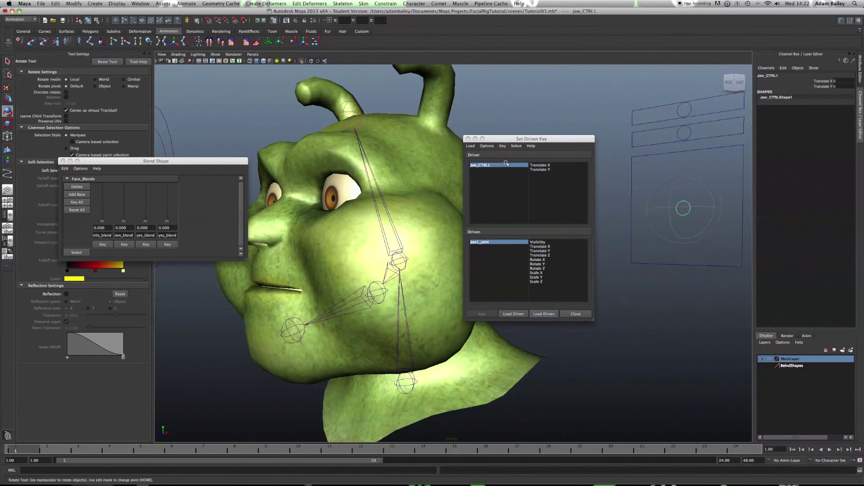
left_click(545, 169)
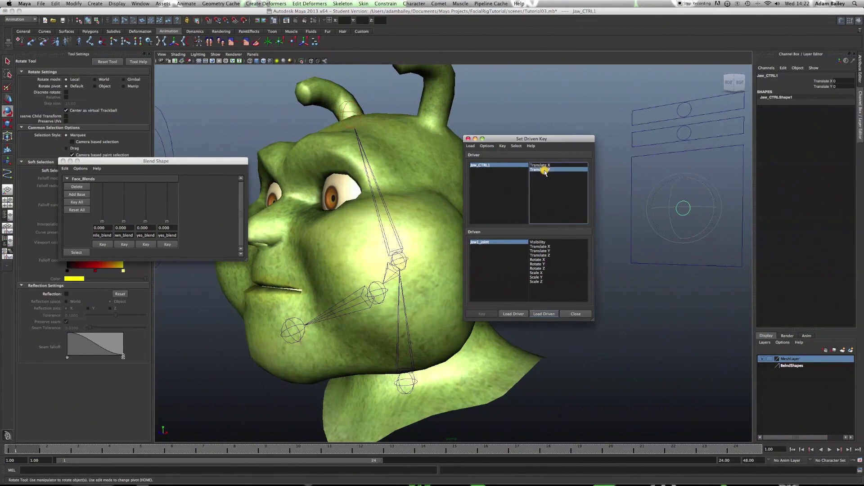
left_click(538, 268)
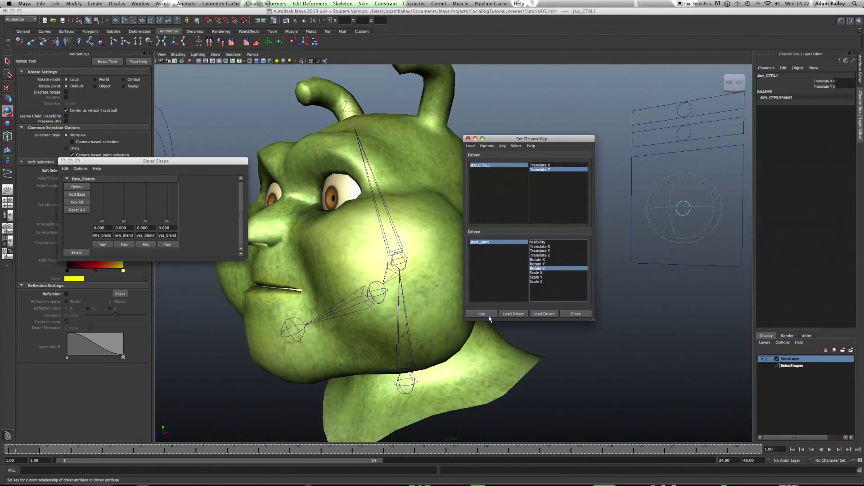
left_click(488, 315)
Step: Raise Jaw_CTRL1 to the upper limit of its box, at Translate Y 0.84
left_click(703, 233)
key("w")
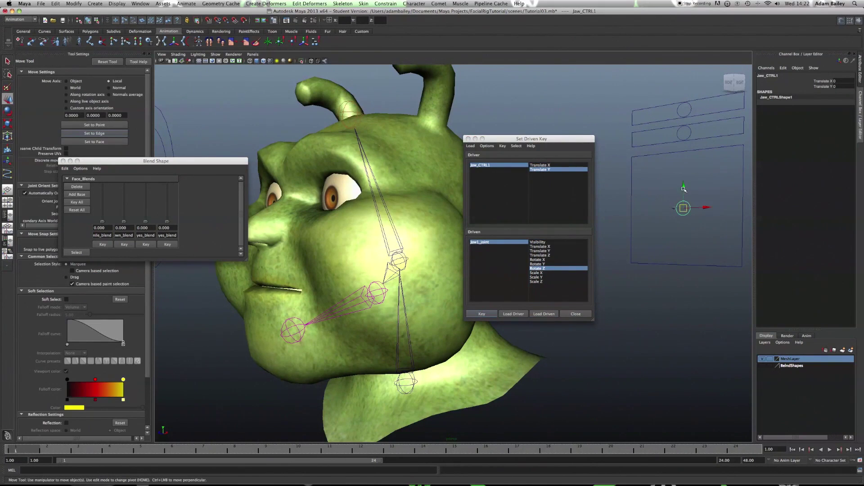
left_click_drag(684, 185, 686, 93)
left_click_drag(681, 137, 687, 126)
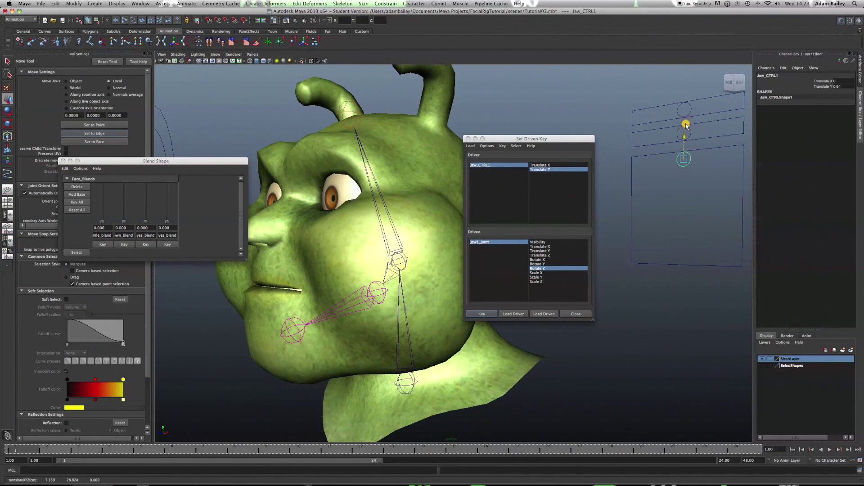
Step: Rotate Jaw1_joint upward about Z until the mouth is shut tight, and set a driven key for the raised control
left_click(477, 242)
left_click(827, 109)
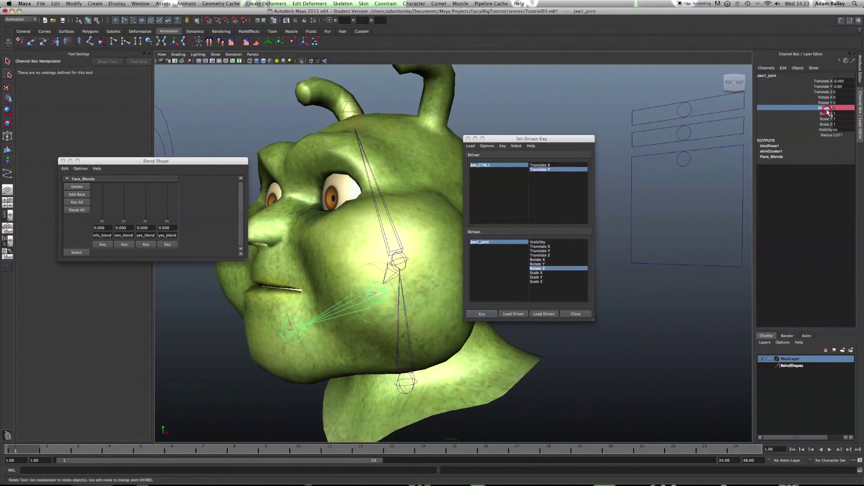
middle_click_drag(654, 205, 663, 205)
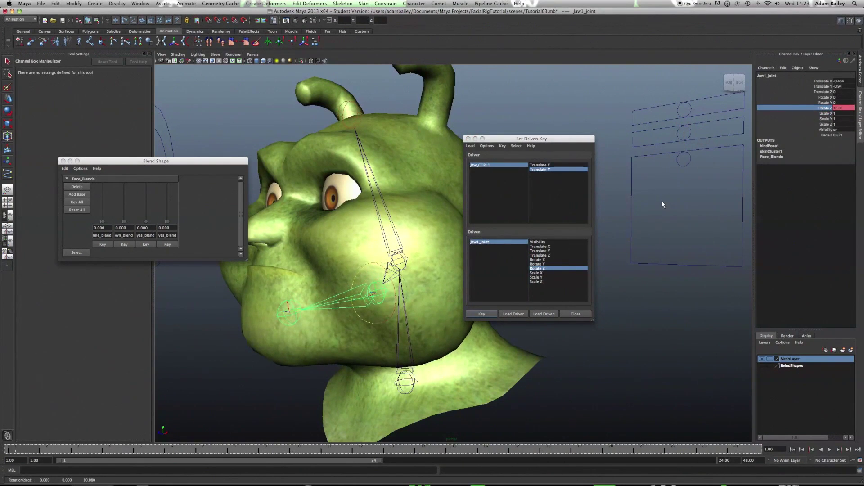
middle_click_drag(358, 276, 360, 276)
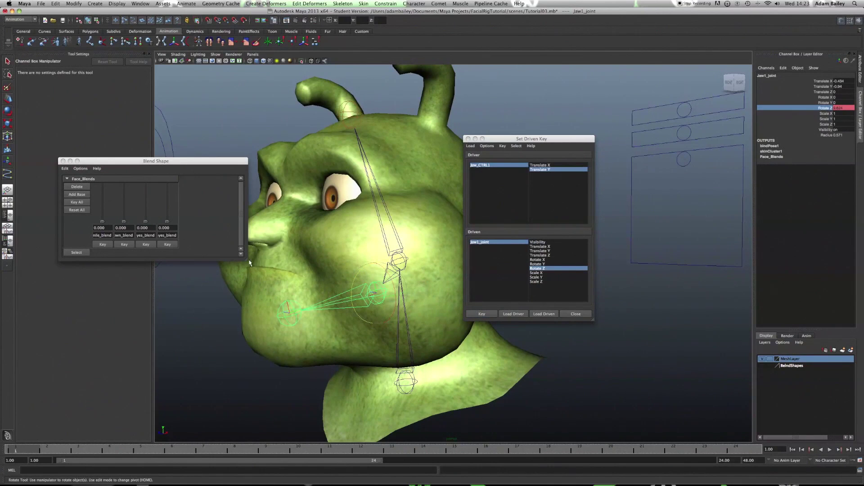
left_click_drag(308, 298, 389, 277, "alt")
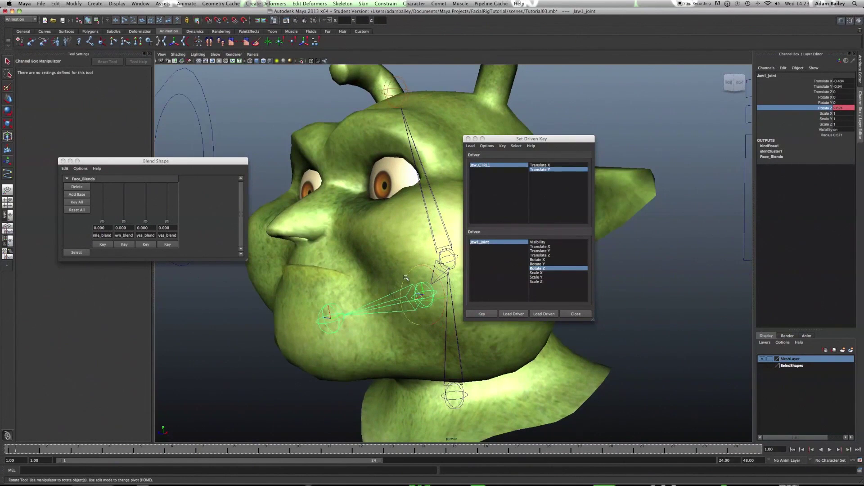
middle_click_drag(406, 278, 408, 279)
left_click(478, 313)
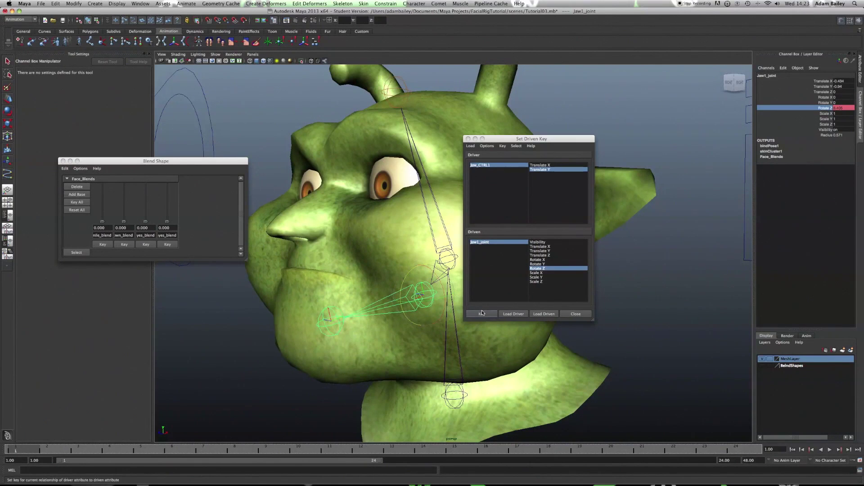
left_click(482, 315)
Step: Lower Jaw_CTRL1 to the lower limit of its box, at Translate Y -0.84
scroll(648, 337, "down", 3)
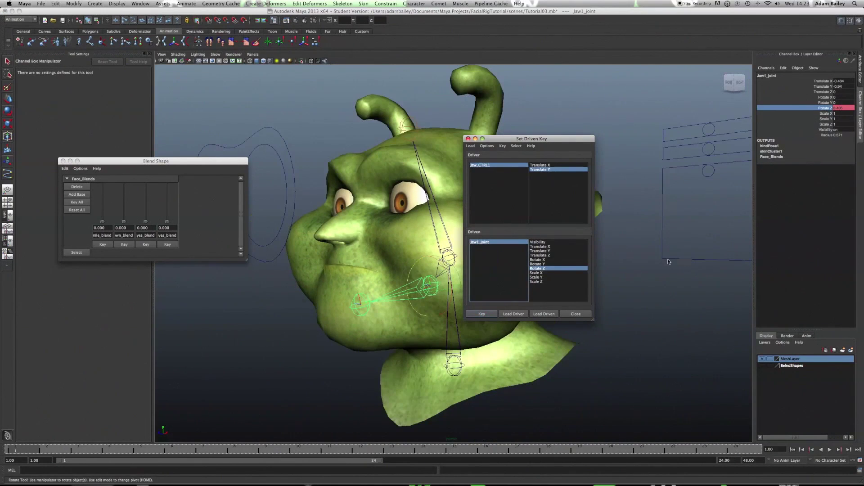
left_click(707, 170)
key("w")
left_click_drag(710, 148, 703, 265)
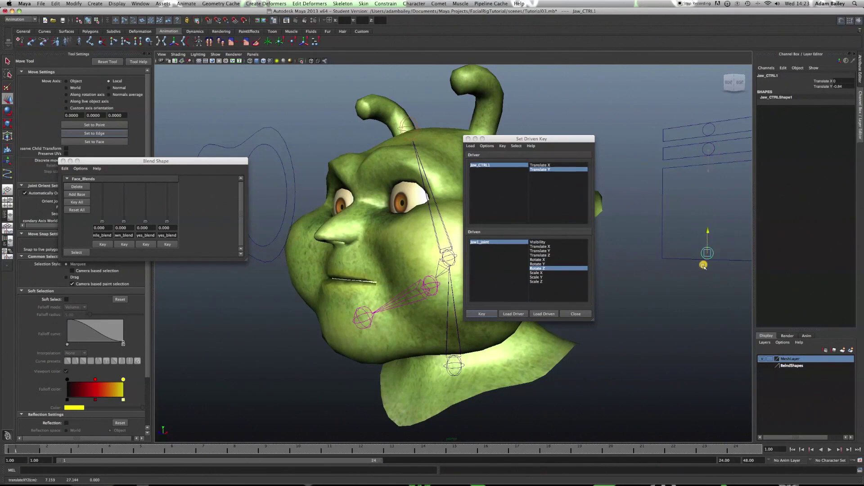
Step: Open the jaw wide by rotating Jaw1_joint to about -28.5 in Rotate Z, and set a driven key for the lowered control
left_click(477, 243)
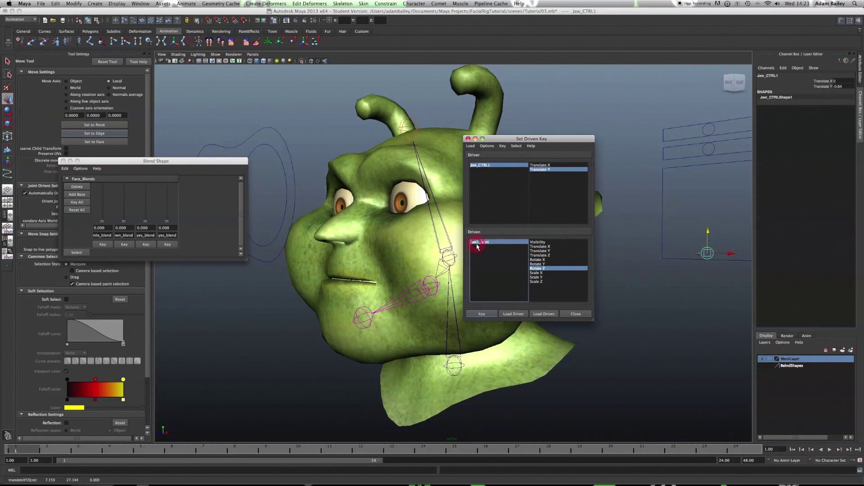
left_click(827, 108)
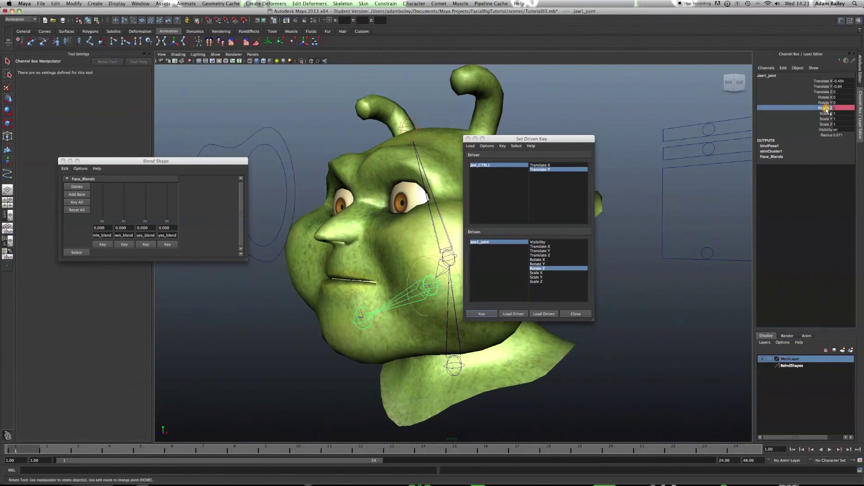
middle_click_drag(706, 176, 721, 170)
middle_click_drag(412, 272, 415, 282)
left_click_drag(414, 282, 400, 309, "alt")
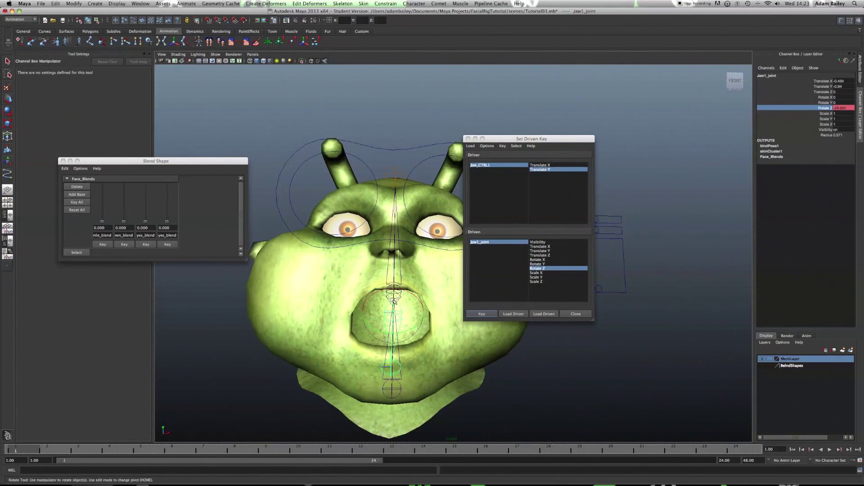
middle_click_drag(394, 302, 396, 301)
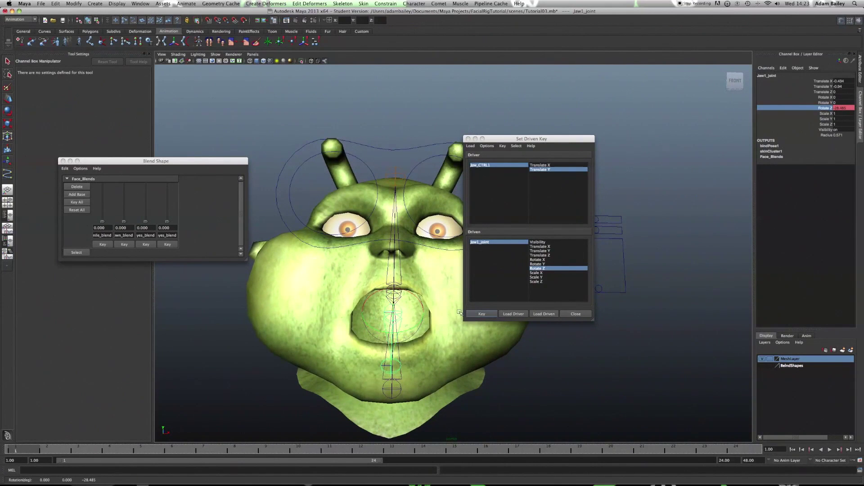
left_click_drag(459, 311, 418, 332, "alt")
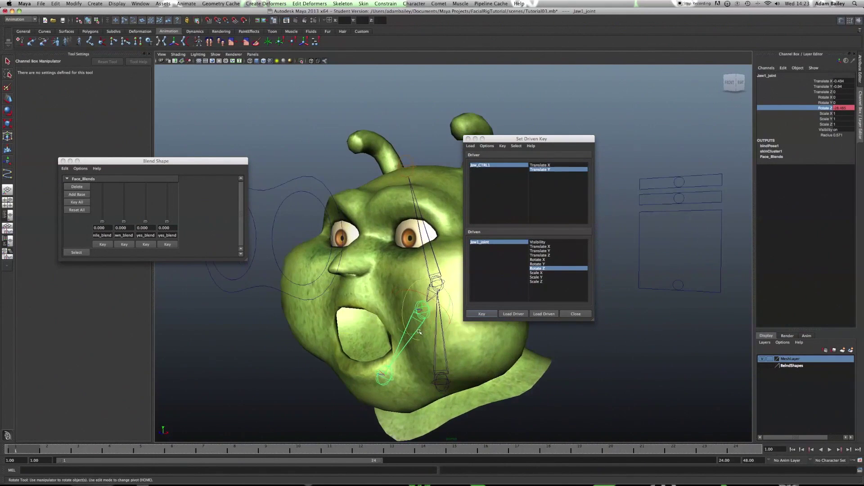
left_click(479, 314)
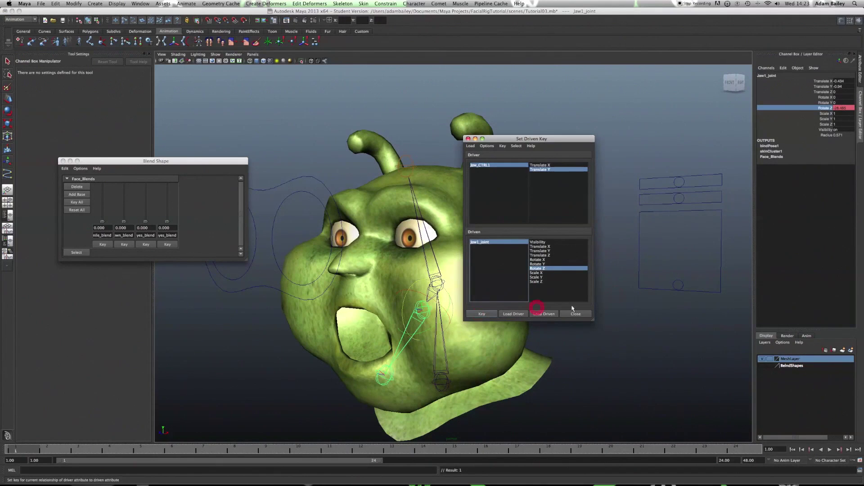
Step: Raise Jaw_CTRL1 to test how the jaw closes, and reset its Translate Y to 0
left_click(678, 281)
key("w")
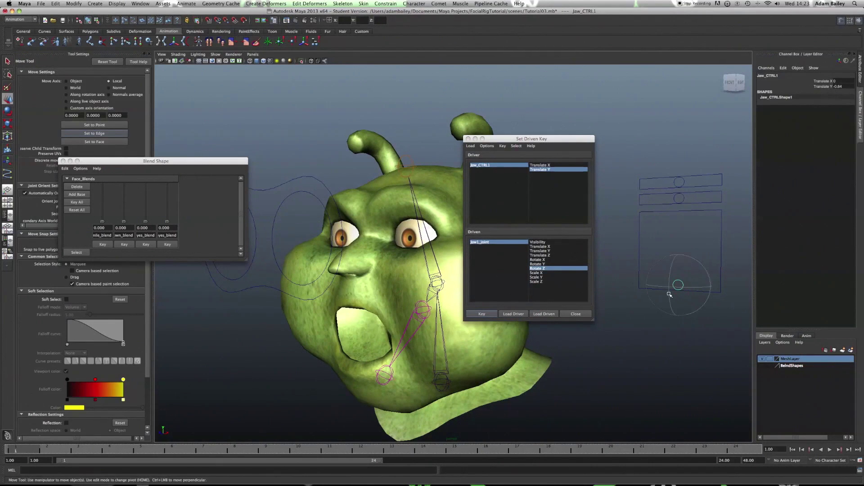
mouse_move(675, 288)
left_mouse_down("alt")
mouse_move(634, 269)
mouse_move(699, 304)
mouse_move(665, 300)
left_mouse_up("alt")
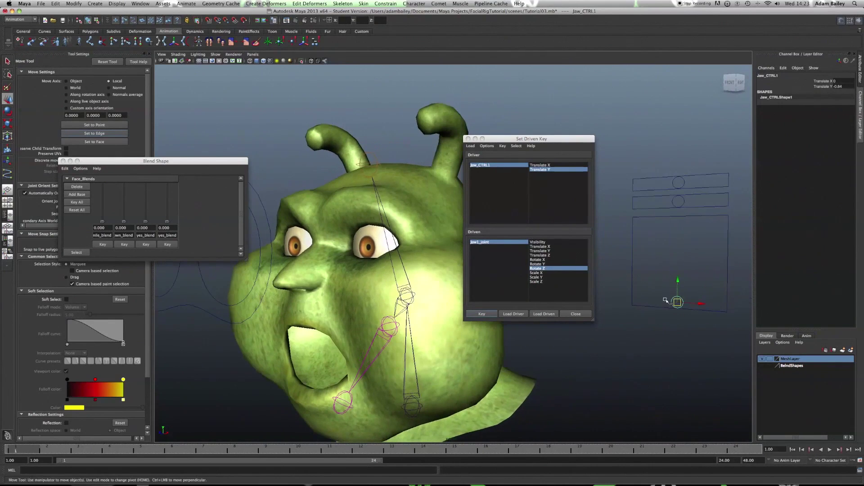
left_click(678, 282)
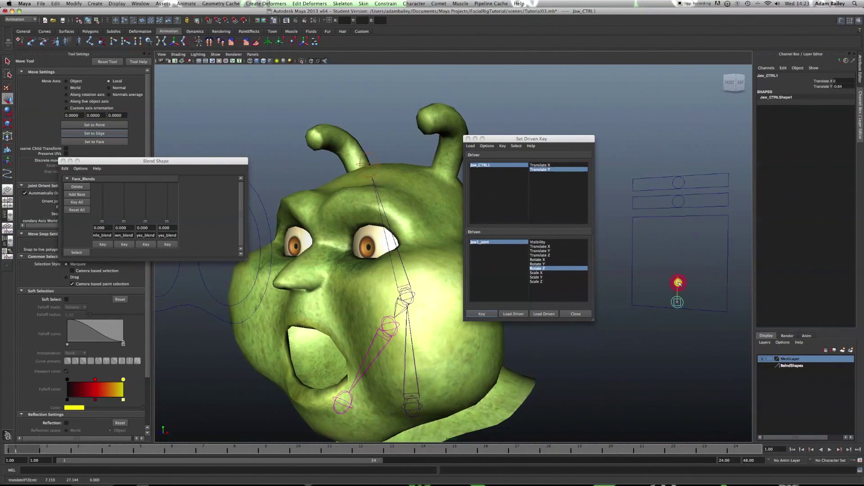
left_click_drag(678, 280, 741, 217)
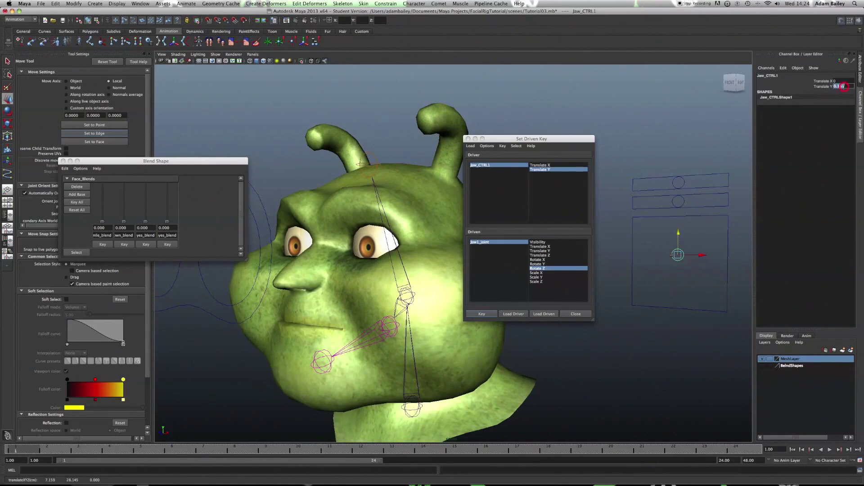
left_click(846, 89)
type("0")
key("Return")
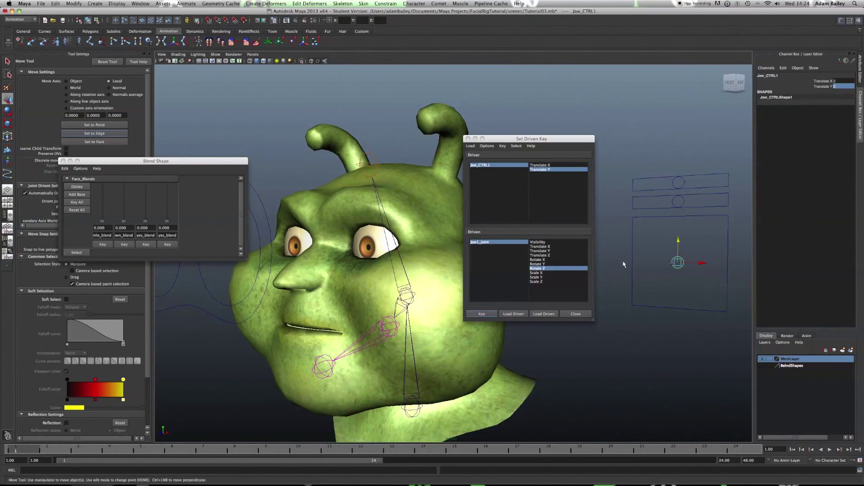
Step: Try sliding Jaw_CTRL1 sideways and rotating Jaw1_joint about Y, undoing each test
left_click_drag(623, 264, 723, 267, "alt")
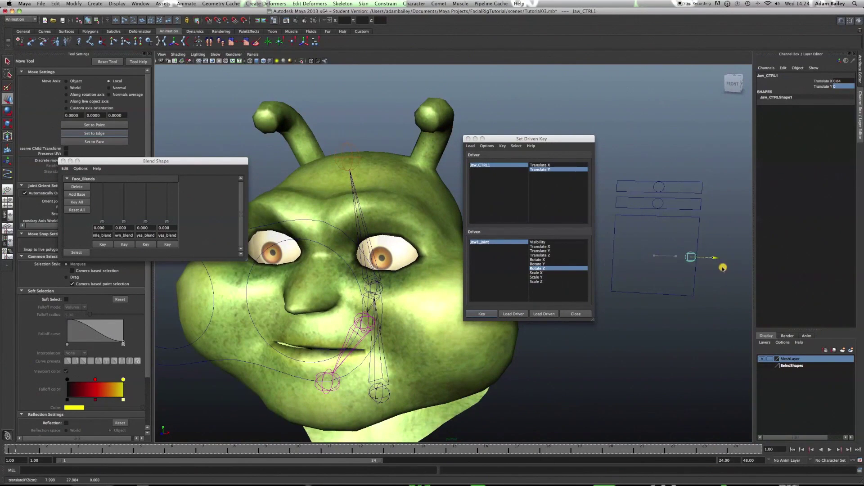
key("z")
key("z")
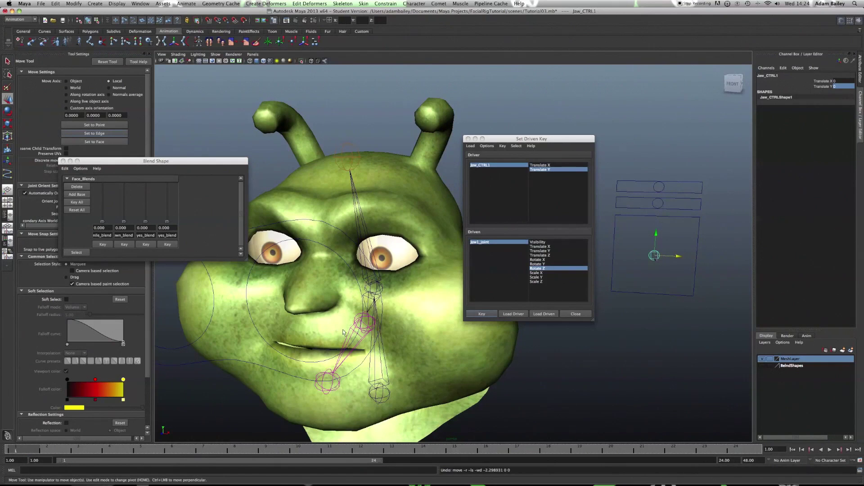
left_click(362, 335)
key("e")
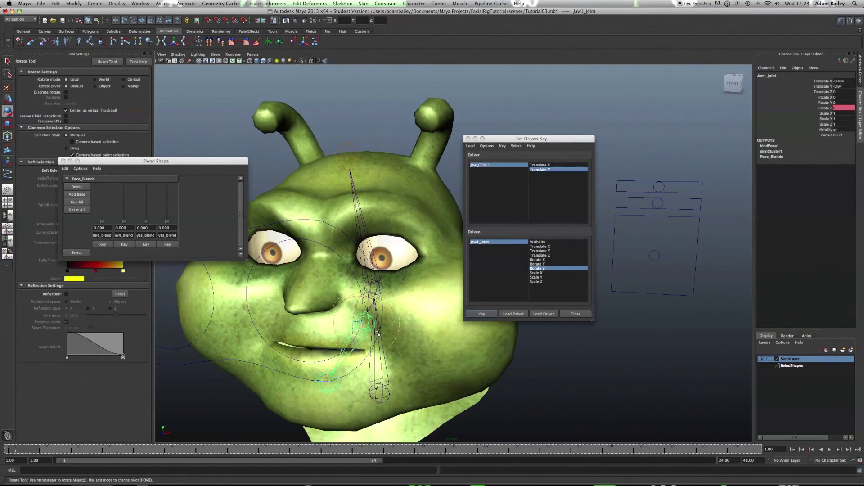
left_click_drag(377, 335, 385, 337)
key("z")
left_click(823, 103)
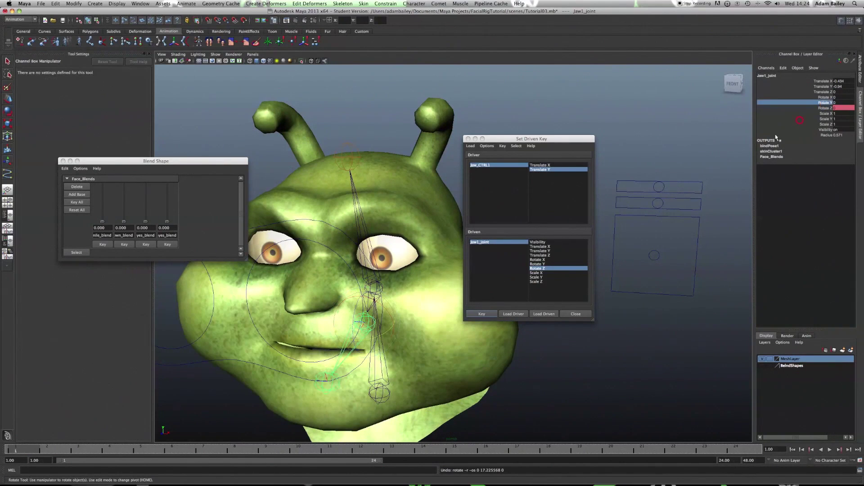
mouse_move(645, 211)
middle_mouse_down()
mouse_move(652, 212)
mouse_move(633, 218)
middle_mouse_up()
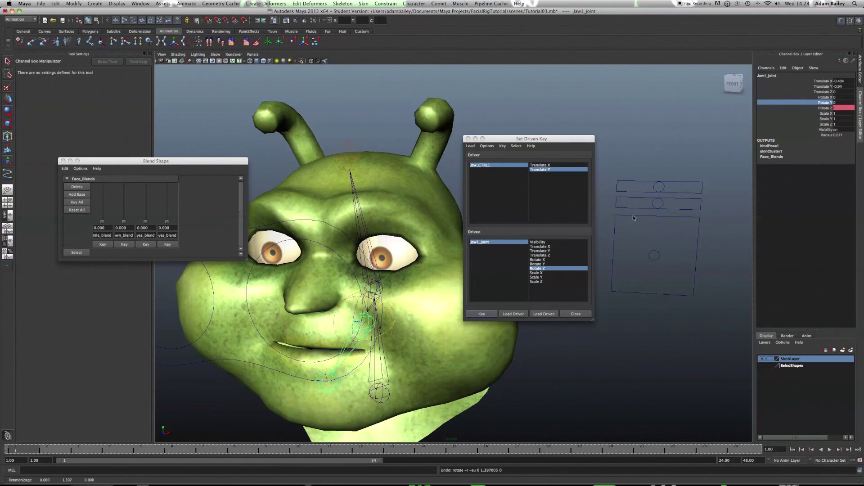
Step: Pair Jaw_CTRL1's Translate X as driver with Jaw1_joint's Rotate Y, and set a driven key for the neutral jaw
left_click(547, 165)
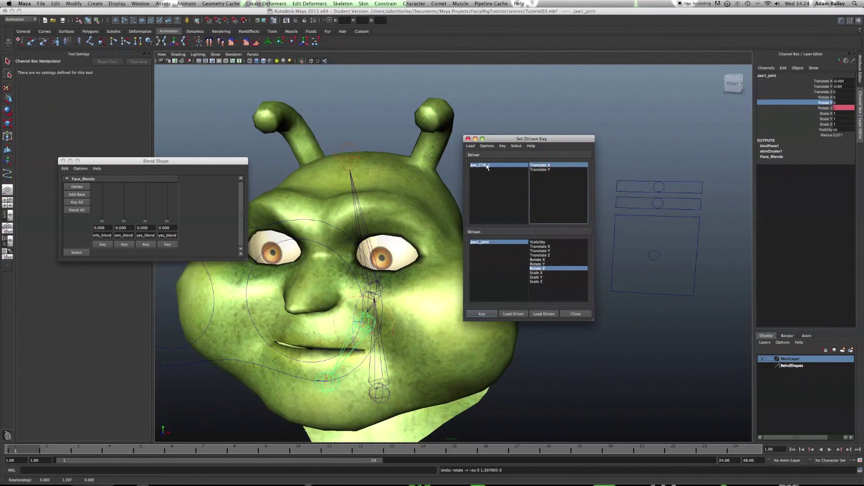
left_click(541, 264)
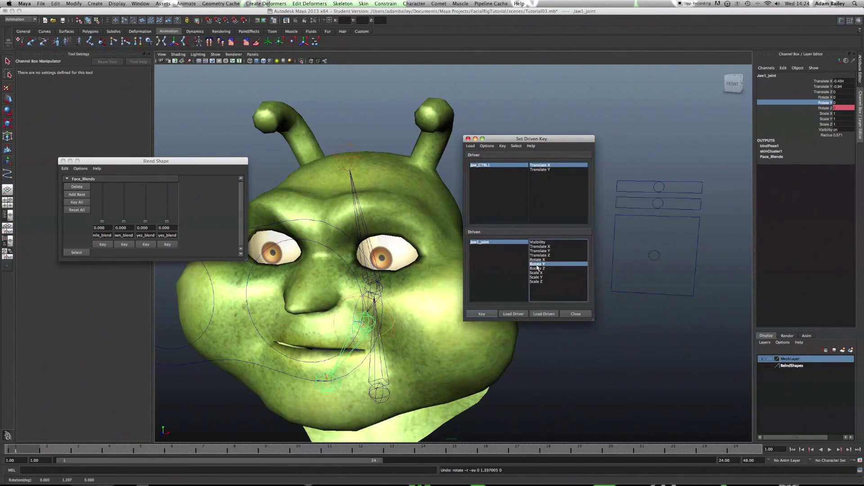
left_click(488, 315)
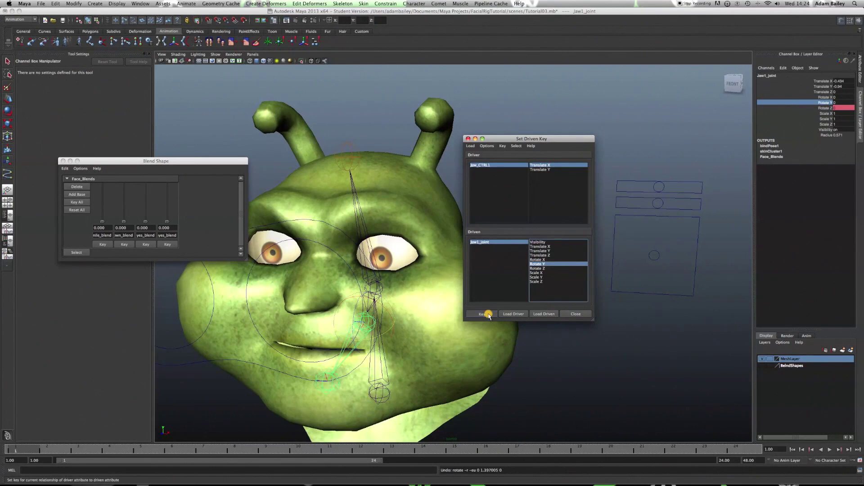
Step: Slide Jaw_CTRL1 sideways to the negative limit of its box, at Translate X -0.84
left_click(649, 254)
key("w")
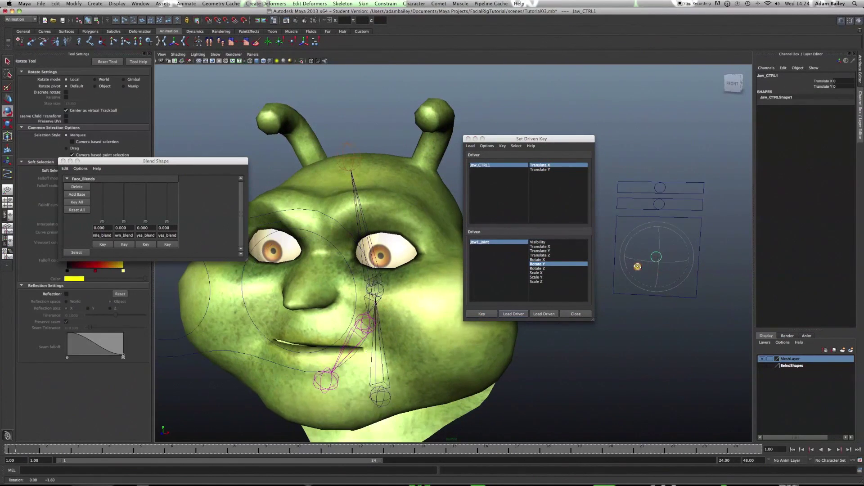
left_click_drag(679, 259, 641, 256)
Step: Swing the jaw sideways by setting Jaw1_joint's Rotate Y to -10, and set a driven key for it
left_click(512, 244)
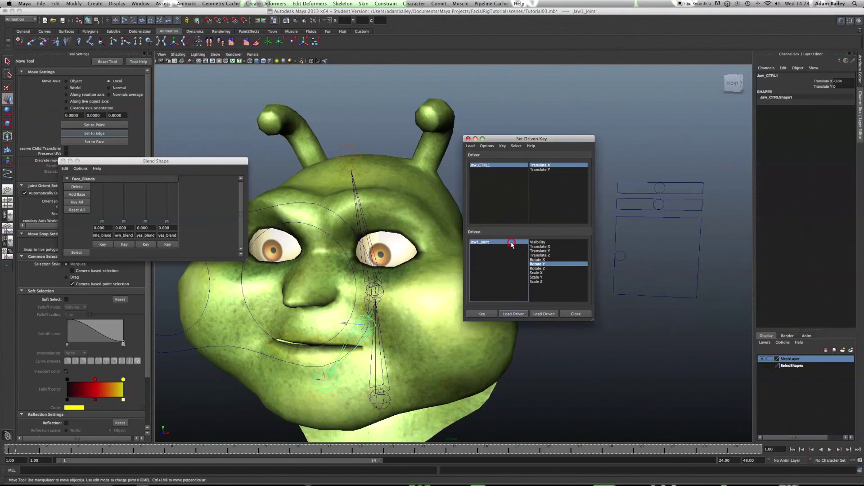
left_click(826, 103)
middle_click_drag(669, 200, 689, 210)
left_click_drag(314, 350, 360, 333, "alt")
middle_click_drag(360, 333, 363, 336)
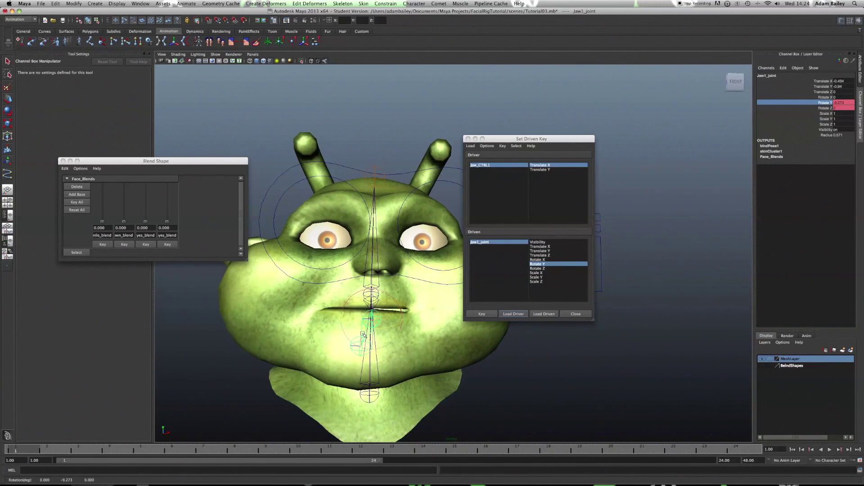
left_click_drag(363, 335, 365, 346, "alt")
middle_click_drag(366, 345, 363, 346)
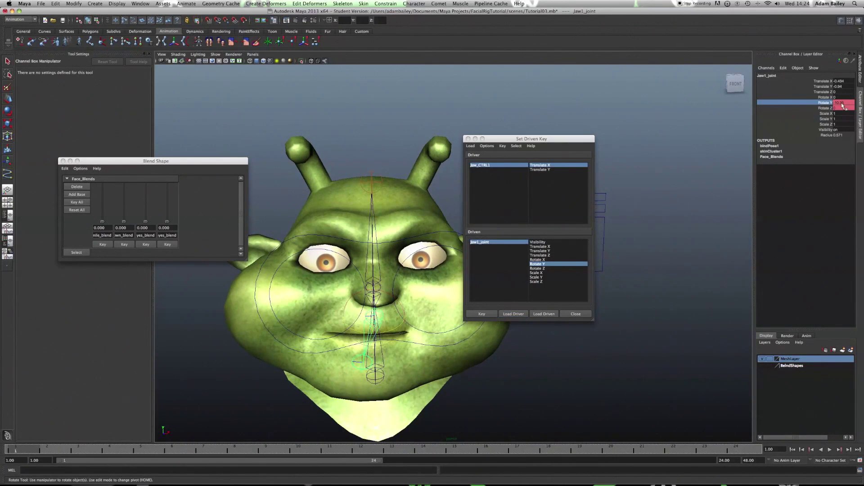
double_click(840, 103)
type("-10")
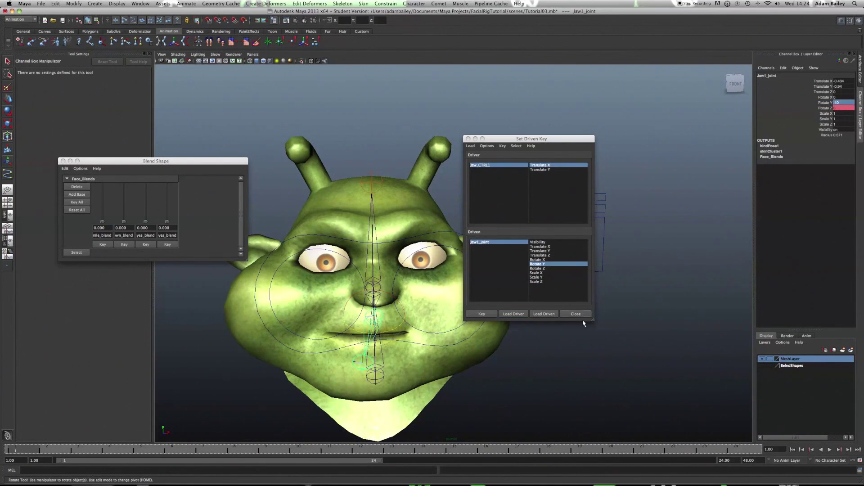
Step: Slide Jaw_CTRL1 across to the positive limit of its box, at Translate X 0.84
left_click_drag(451, 326, 646, 273, "alt")
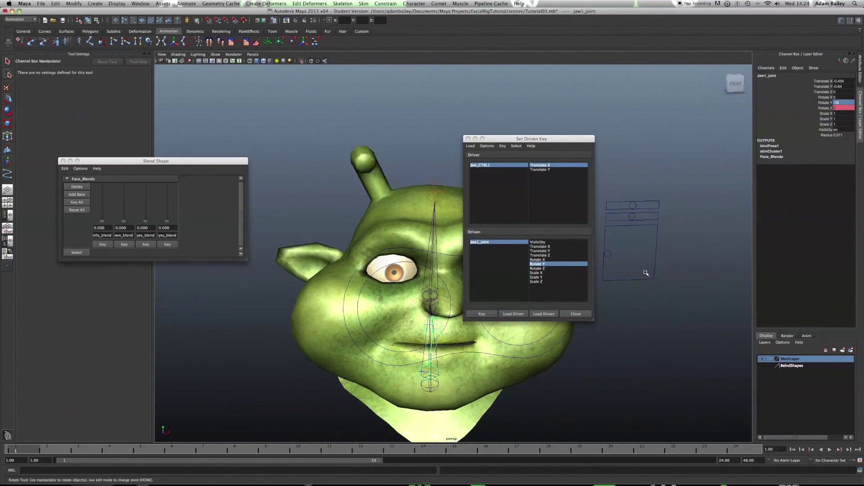
left_click(610, 253)
key("w")
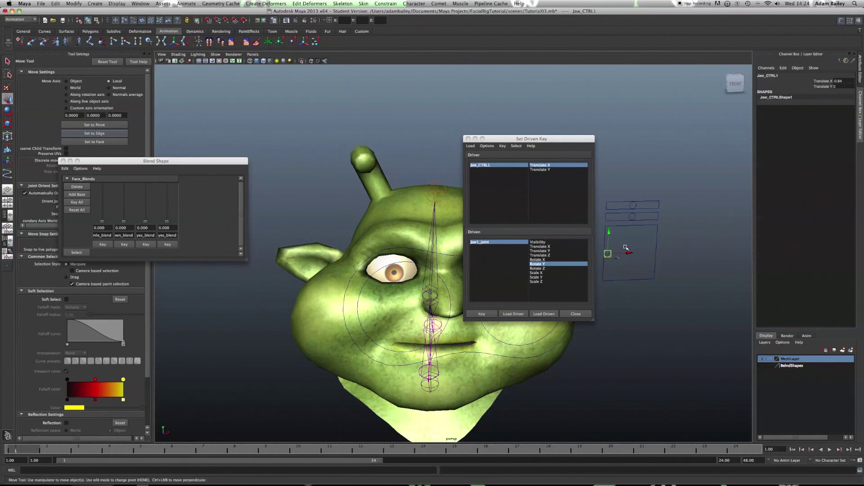
left_click_drag(630, 253, 712, 256)
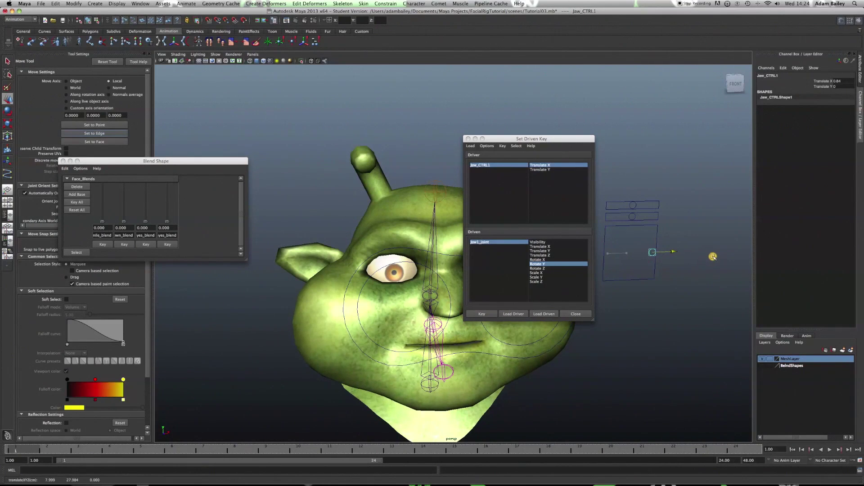
Step: Set Jaw1_joint's Rotate Y to 10, set a driven key for it, and close the Set Driven Key window
left_click(518, 244)
left_click(843, 103)
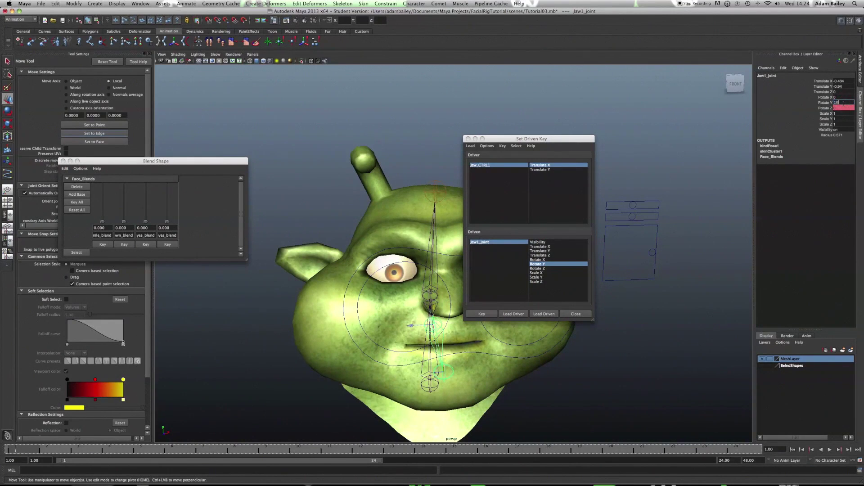
key("Return")
left_click(481, 314)
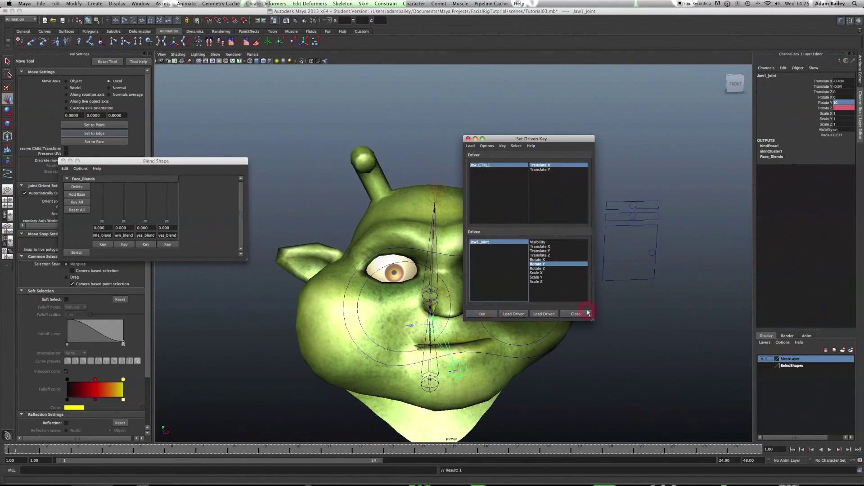
left_click(575, 314)
Step: Slide Jaw_CTRL1 sideways to test the jaw swing, and reset its Translate X to 0
left_click(653, 252)
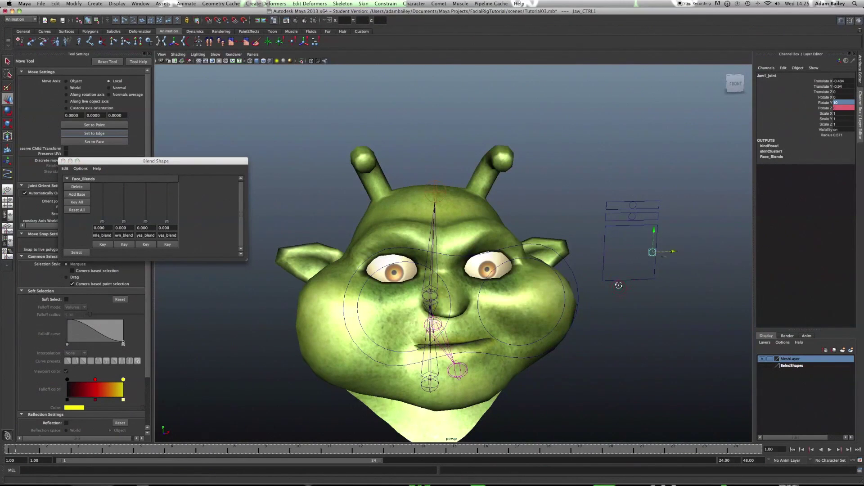
left_click_drag(660, 261, 590, 252)
key("super+z")
scroll(617, 244, "down", 3)
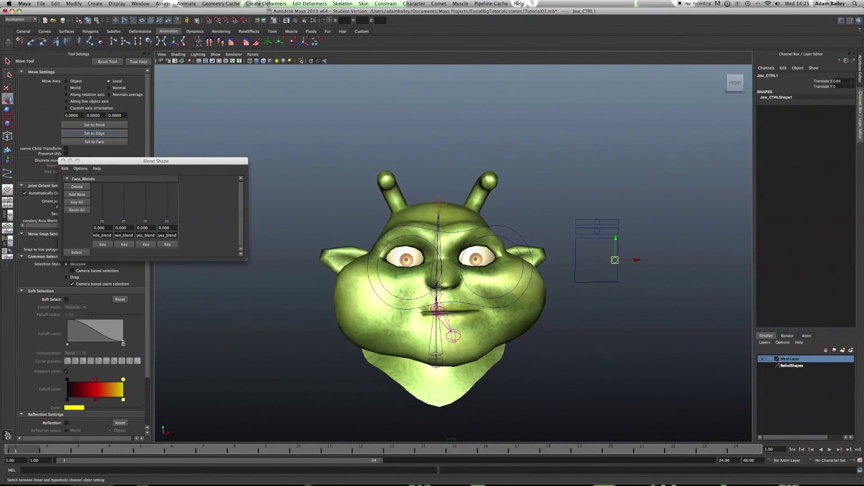
left_click(851, 82)
type("0")
key("Return")
scroll(652, 228, "up", 2)
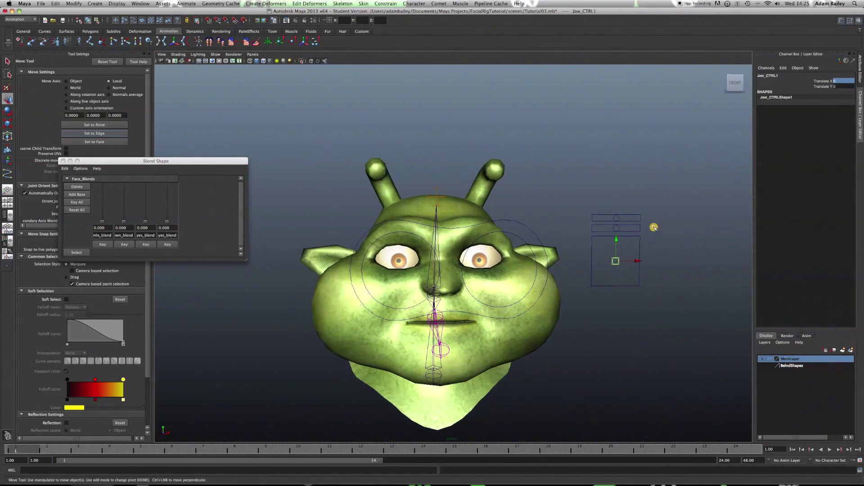
Step: Select HappySad_CTRL, open Set Driven Key, and load the control as the driver
left_click(643, 234)
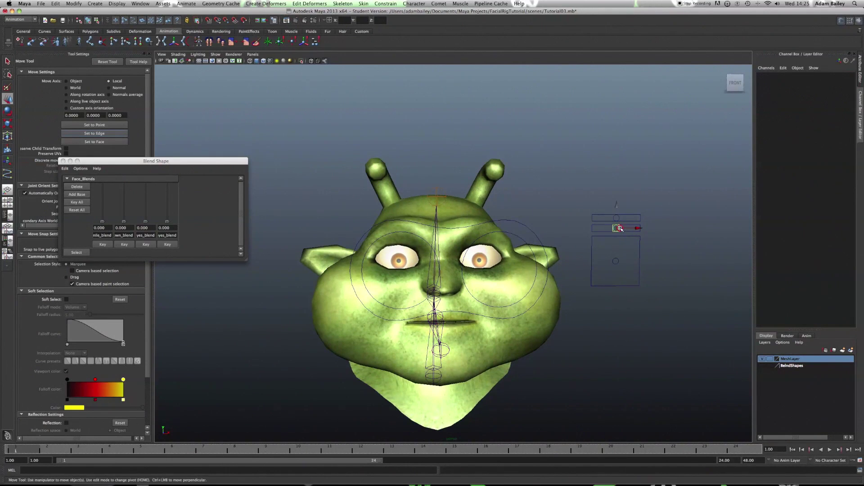
left_click(616, 228)
left_click_drag(617, 228, 574, 233)
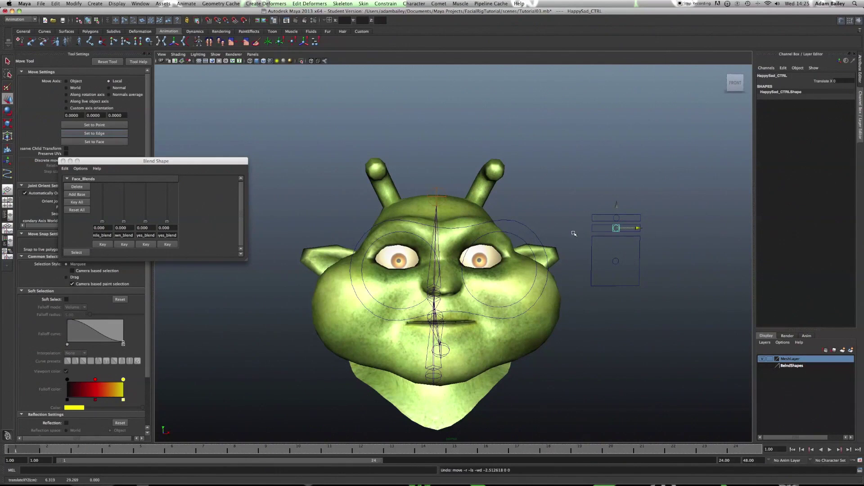
left_click(186, 4)
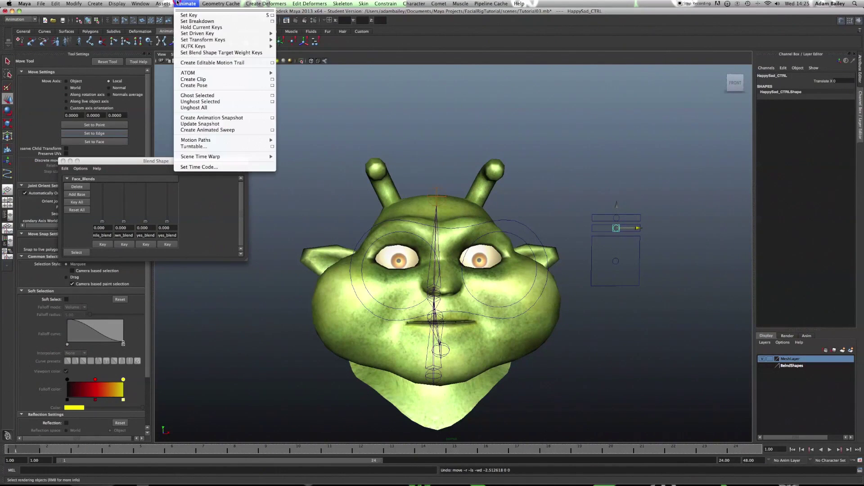
mouse_move(210, 34)
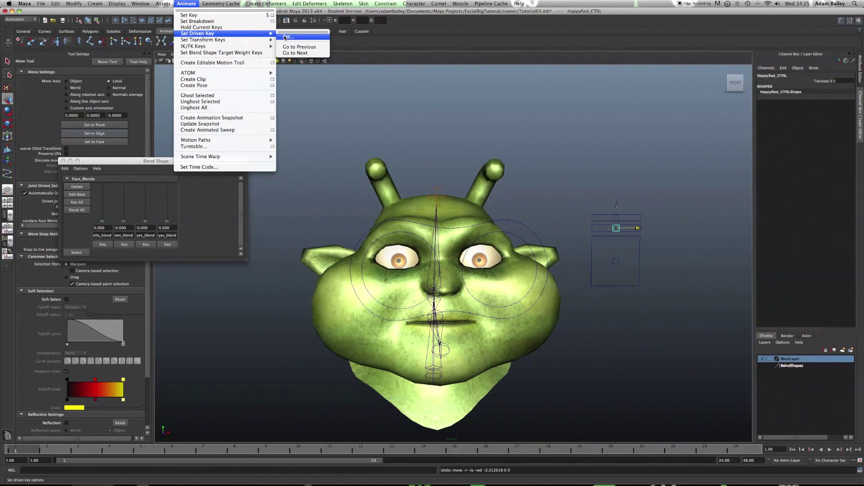
left_click(286, 37)
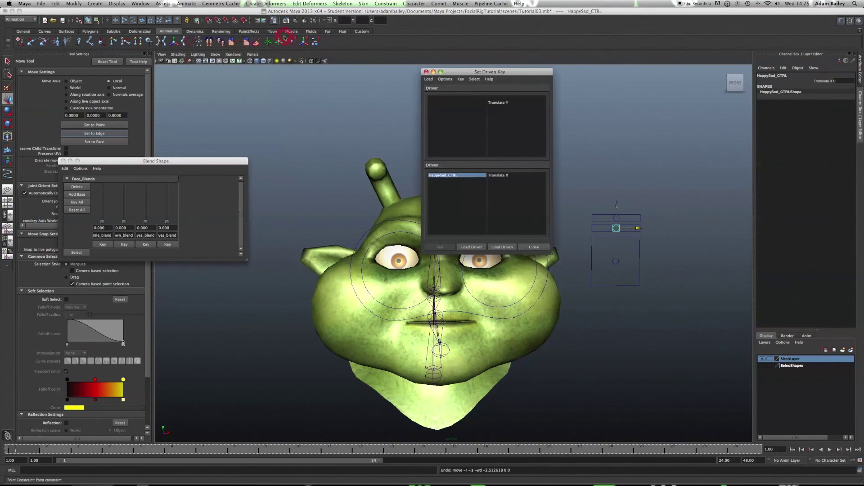
left_click(618, 230)
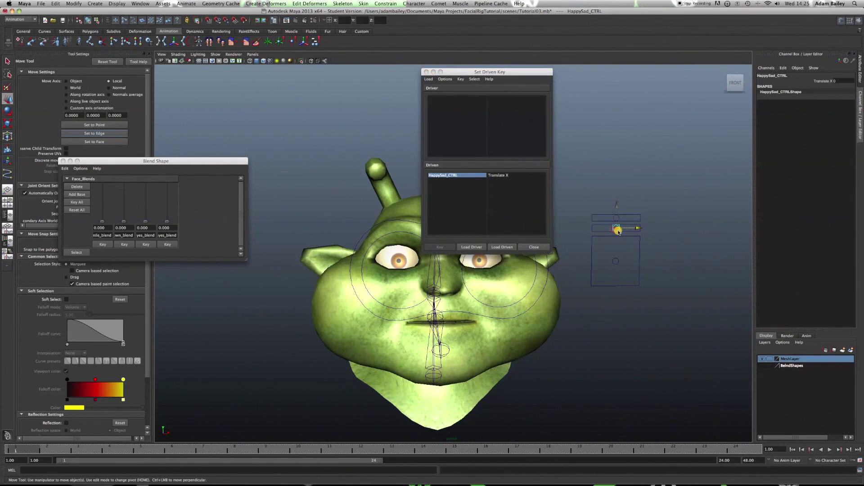
left_click(482, 248)
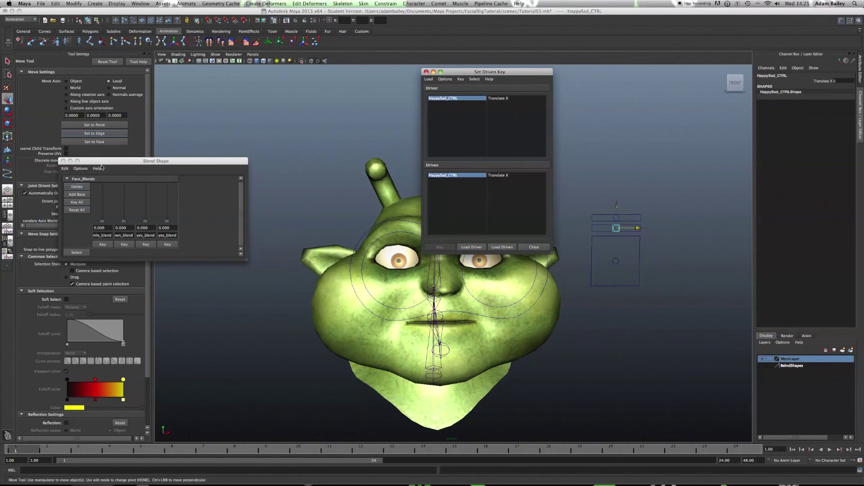
Step: Reopen the Blend Shape editor, select the Face_Blends node, and load it as the driven object in Set Driven Key
left_click(63, 161)
left_click(139, 4)
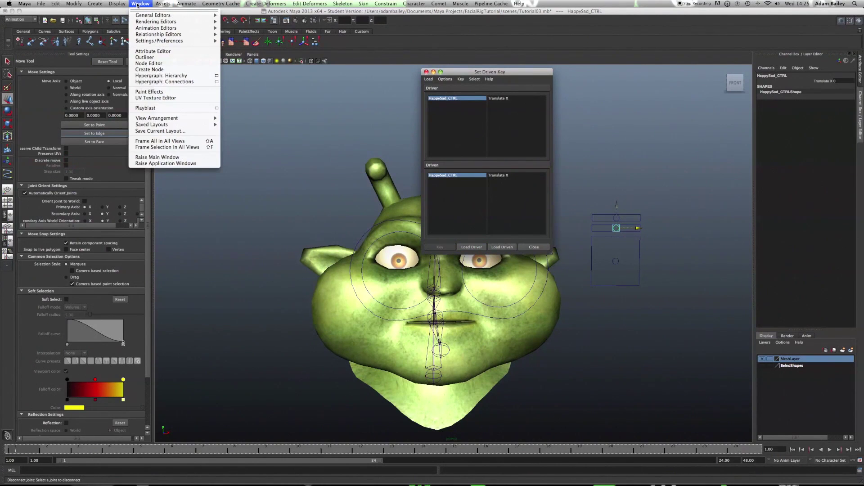
mouse_move(189, 28)
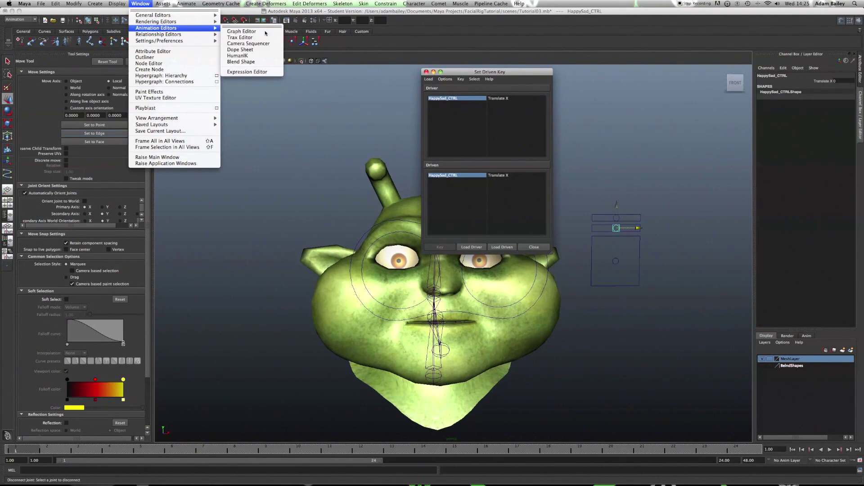
left_click(270, 62)
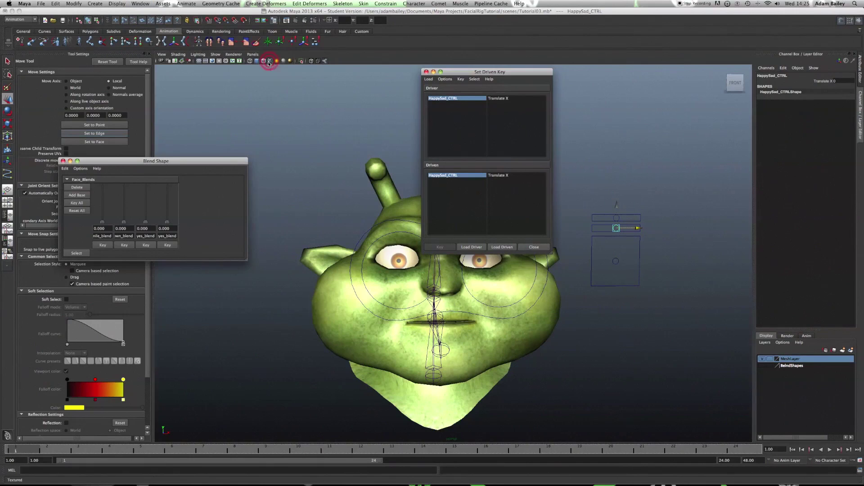
left_click(77, 253)
left_click(501, 247)
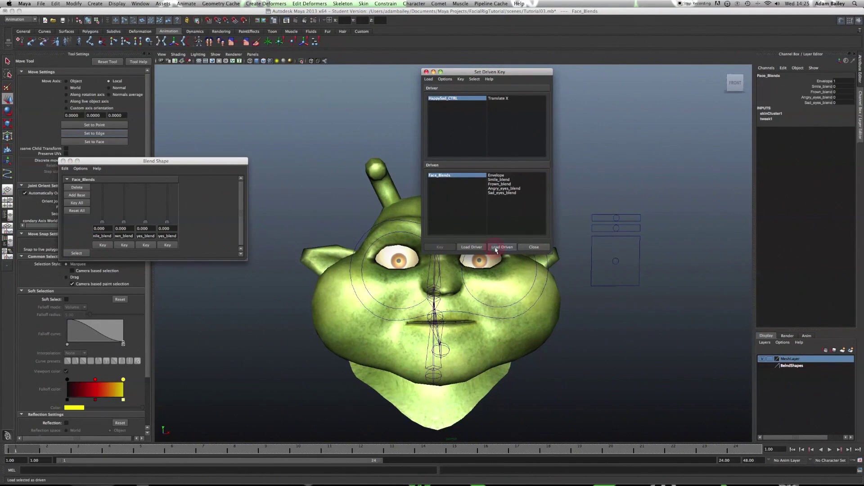
Step: Select HappySad_CTRL and set a neutral driven key linking its Translate X to Smile_blend, with both at 0
left_click(617, 230)
scroll(629, 235, "up", 4)
scroll(629, 236, "down", 3)
left_click_drag(628, 236, 655, 245, "alt")
scroll(655, 245, "up", 4)
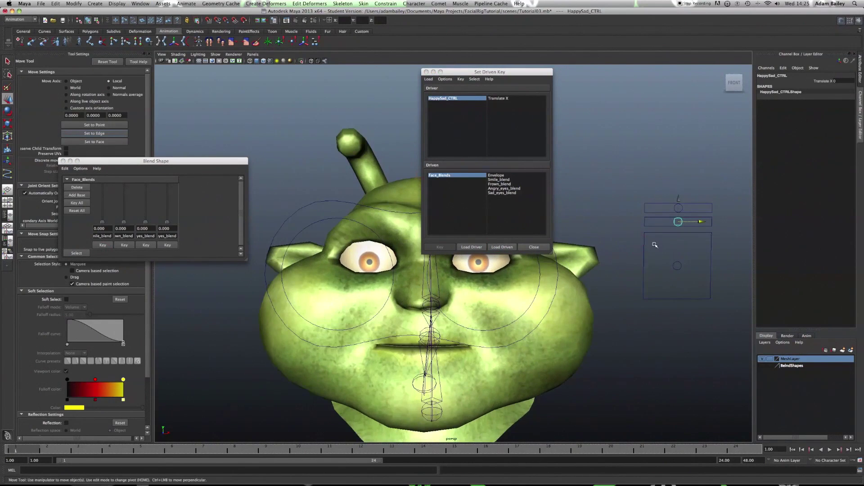
middle_click_drag(654, 245, 620, 262, "alt")
scroll(593, 284, "down", 2)
scroll(616, 287, "up", 3)
mouse_move(635, 240)
left_mouse_down()
mouse_move(666, 242)
mouse_move(573, 241)
mouse_move(647, 243)
left_mouse_up()
key("z")
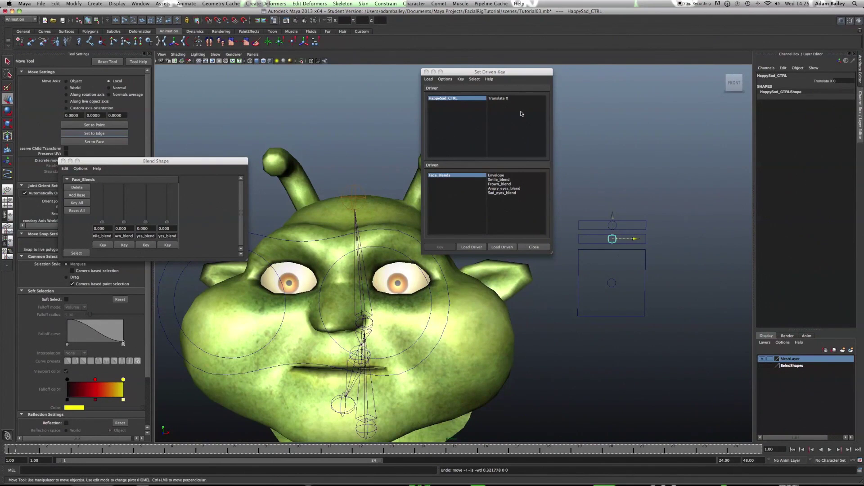
left_click(498, 100)
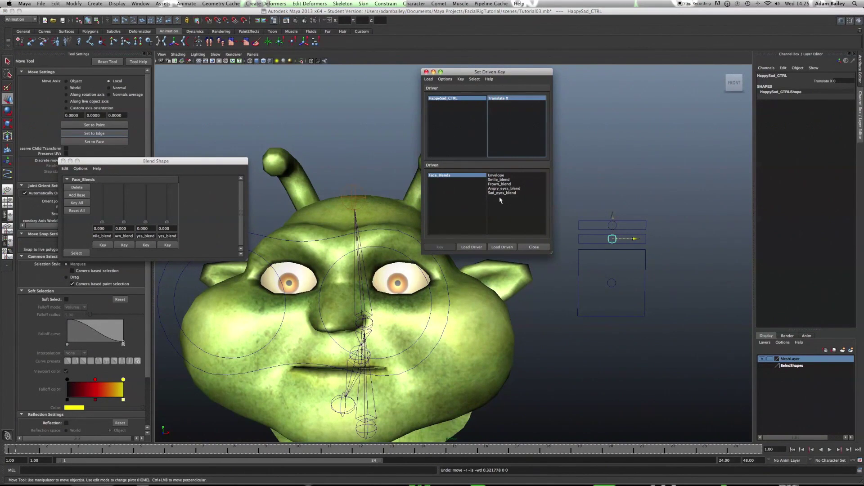
left_click(506, 180)
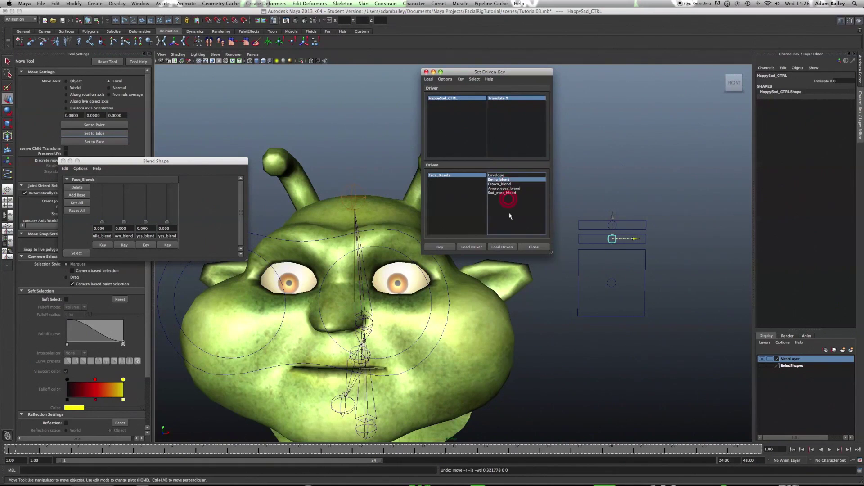
left_click(436, 247)
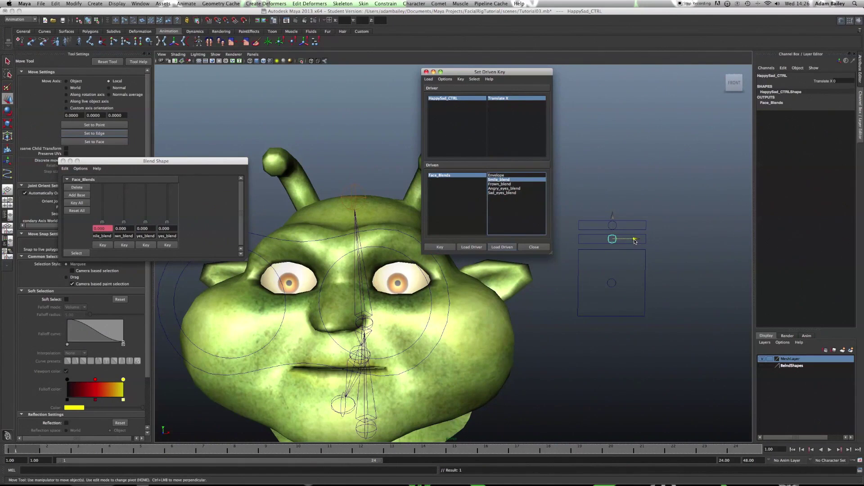
Step: Slide HappySad_CTRL to Translate X 0.84, raise Smile_blend to 1.000, and set the driven key
left_click_drag(635, 241, 680, 240)
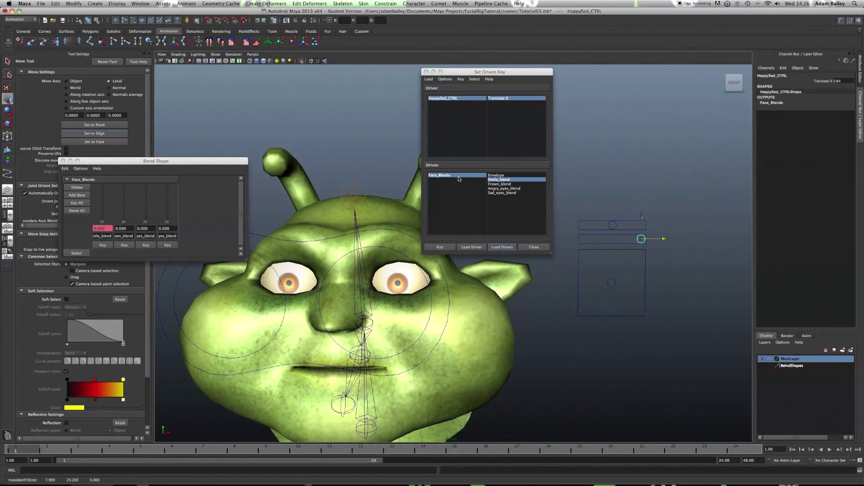
left_click_drag(103, 225, 102, 141)
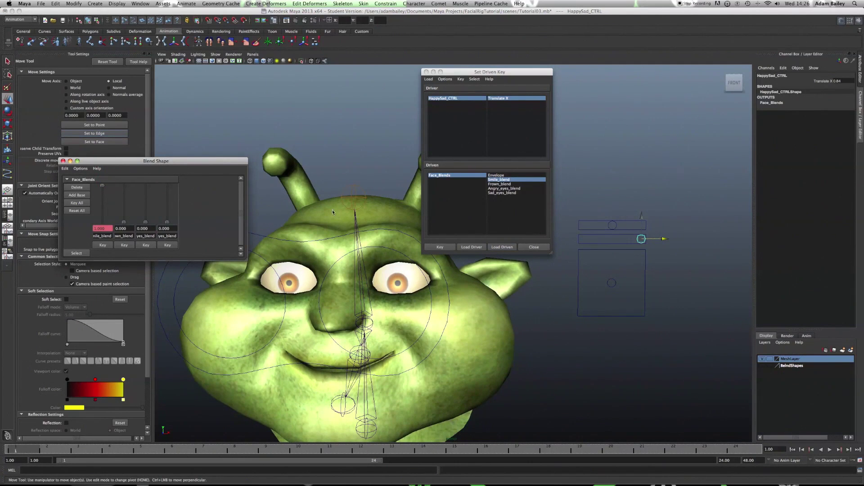
left_click(440, 248)
left_click(444, 248)
Step: Slide HappySad_CTRL sideways to test the smile, and reset its Translate X to 0
left_click(647, 242)
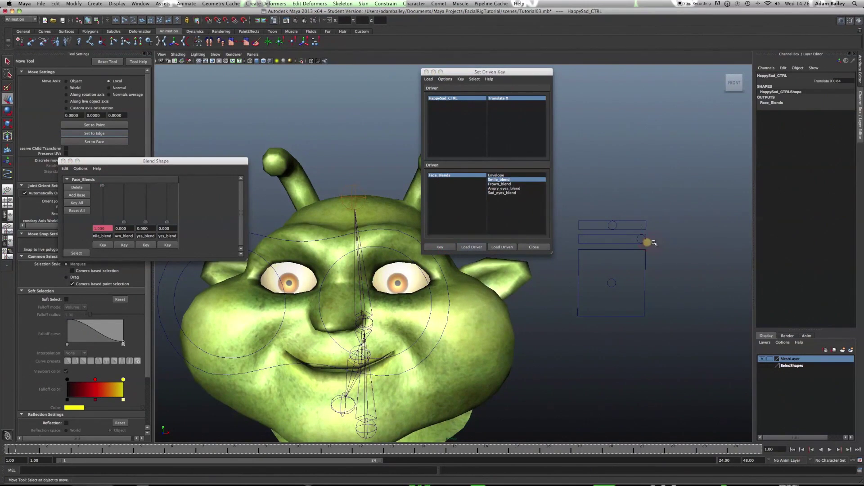
left_click(640, 241)
left_click_drag(663, 240, 690, 258)
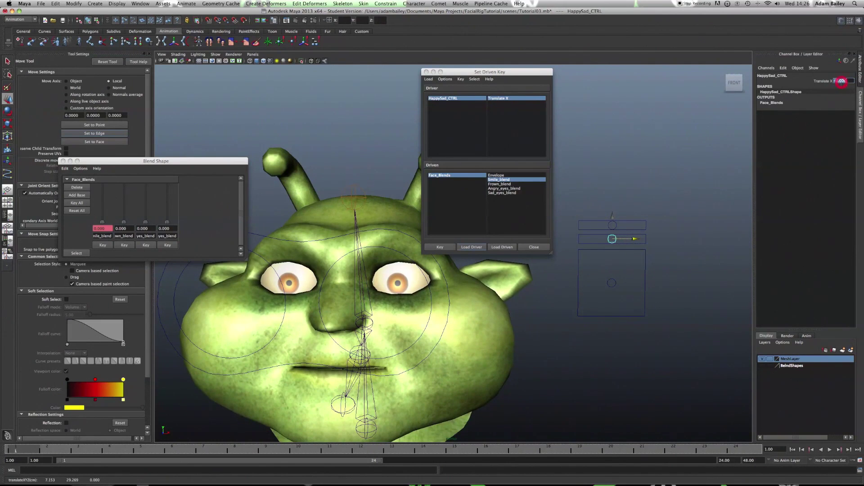
double_click(840, 81)
type("0")
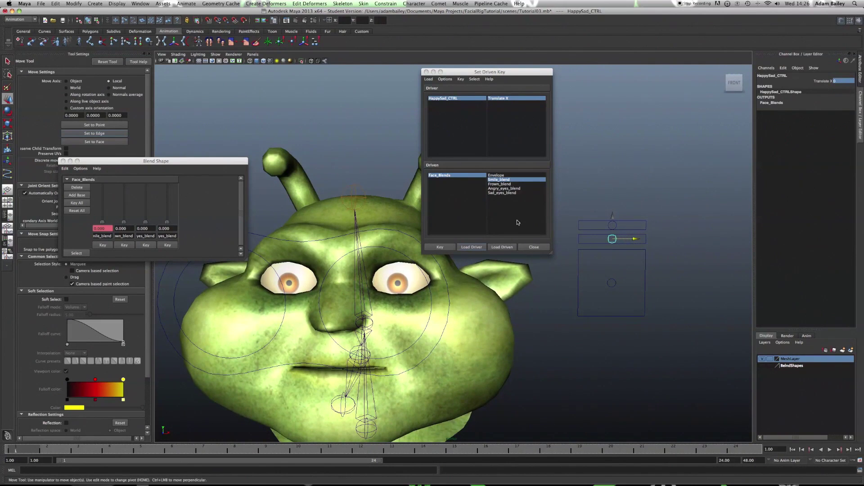
Step: Set driven keys for Frown_blend at neutral and at 1.000 with HappySad_CTRL moved to Translate X -0.84
left_click(500, 184)
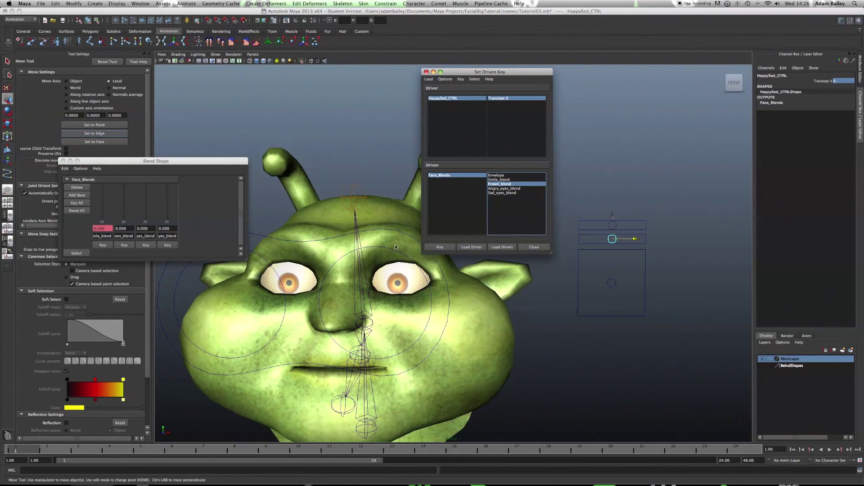
left_click(439, 248)
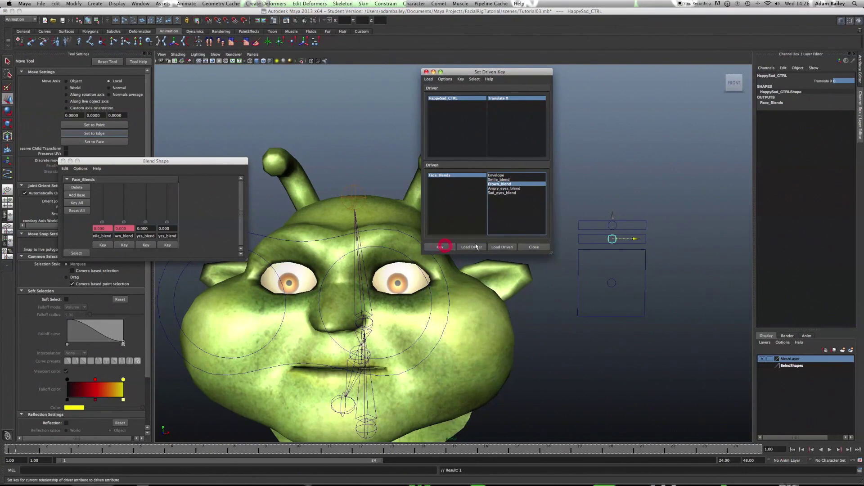
left_click(635, 239)
left_click_drag(635, 239, 577, 237)
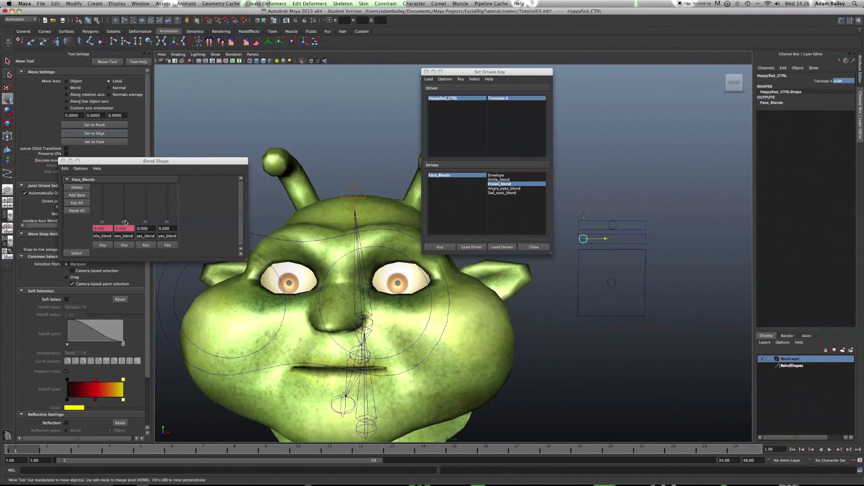
left_click_drag(126, 222, 130, 176)
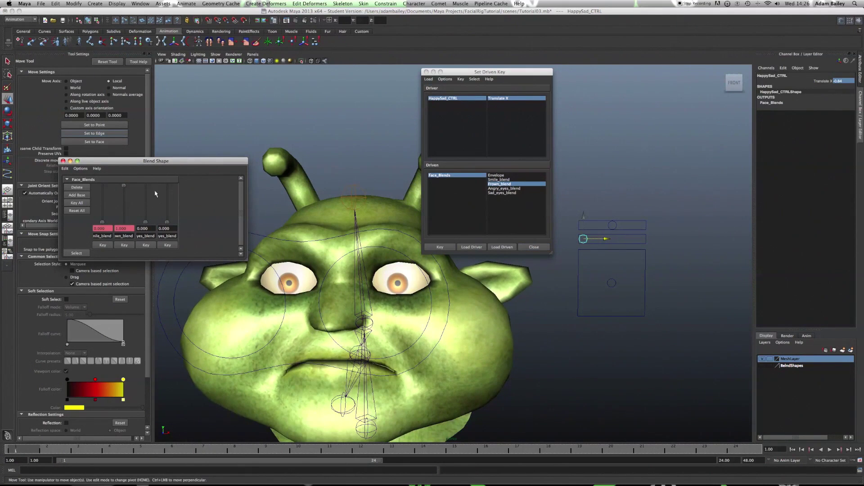
left_click(440, 248)
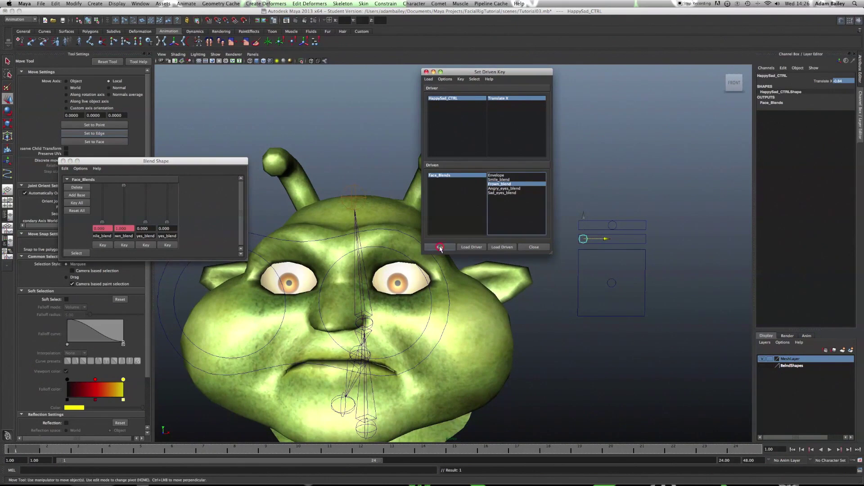
Step: Slide HappySad_CTRL across its box to test the frown and smile, and reset its Translate X to 0
left_click_drag(606, 241, 646, 249)
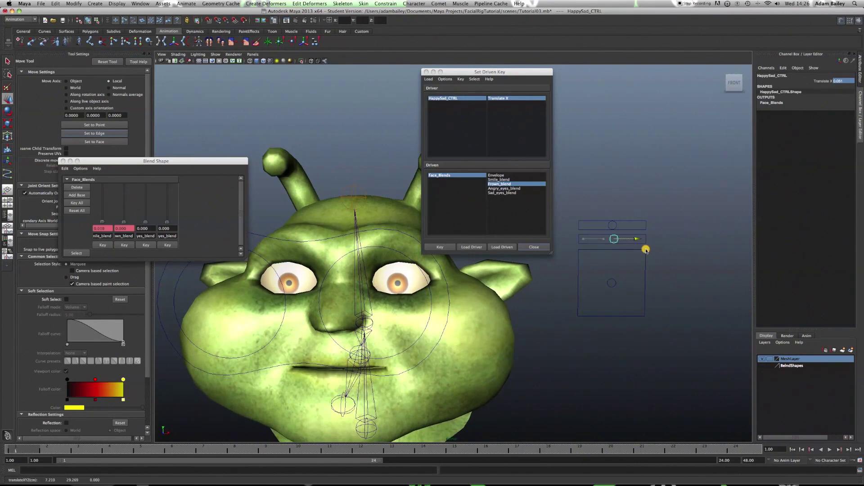
type("0")
key("Return")
left_click(681, 198)
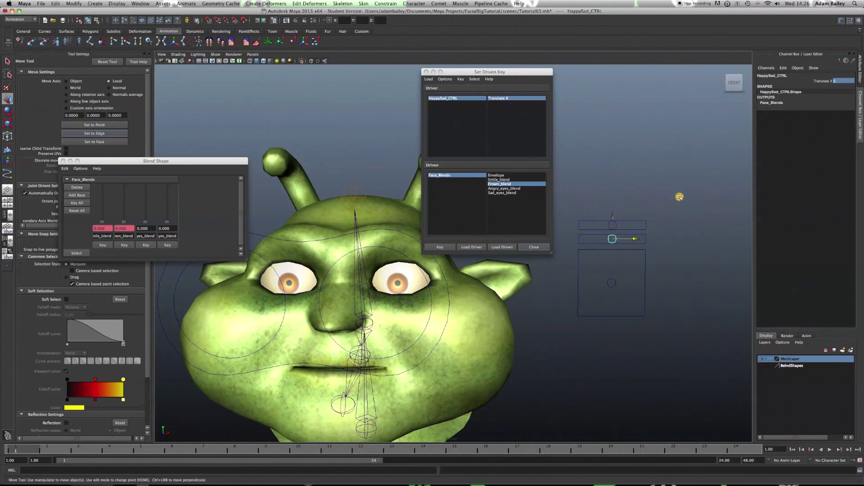
Step: Load Eyebrows_CTRL as the driver and set a neutral driven key from its Translate X to Sad_eyes_blend
left_click(616, 225)
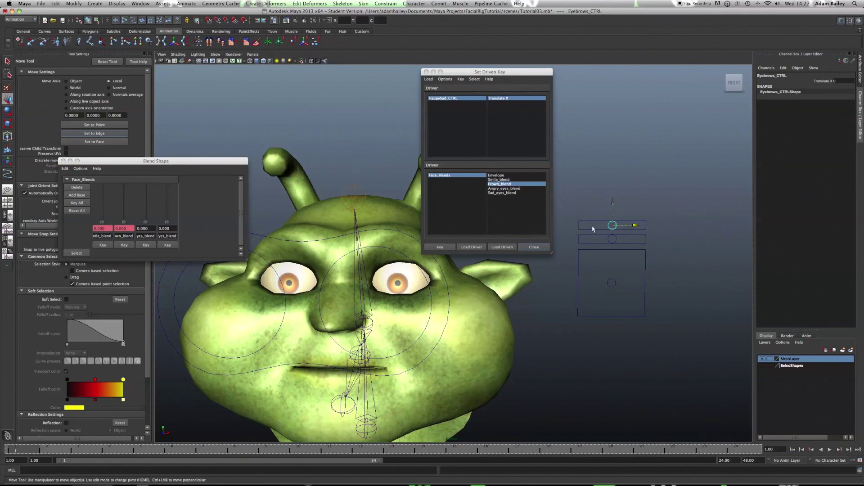
left_click(471, 247)
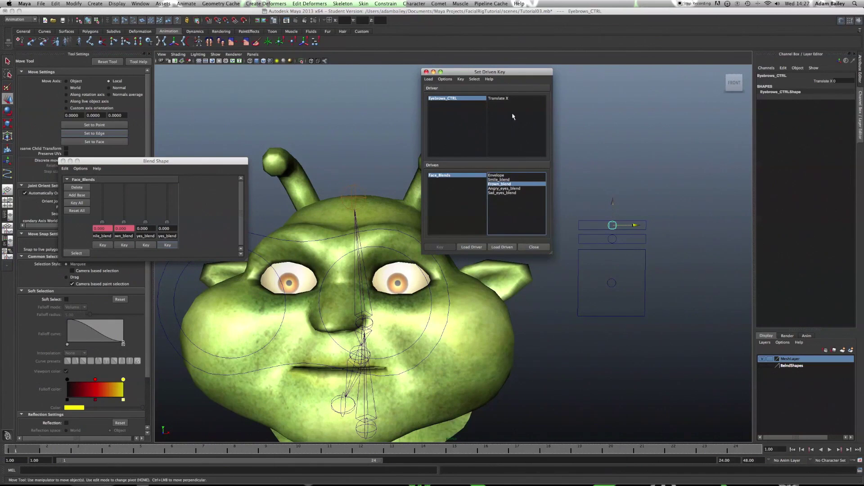
left_click(505, 100)
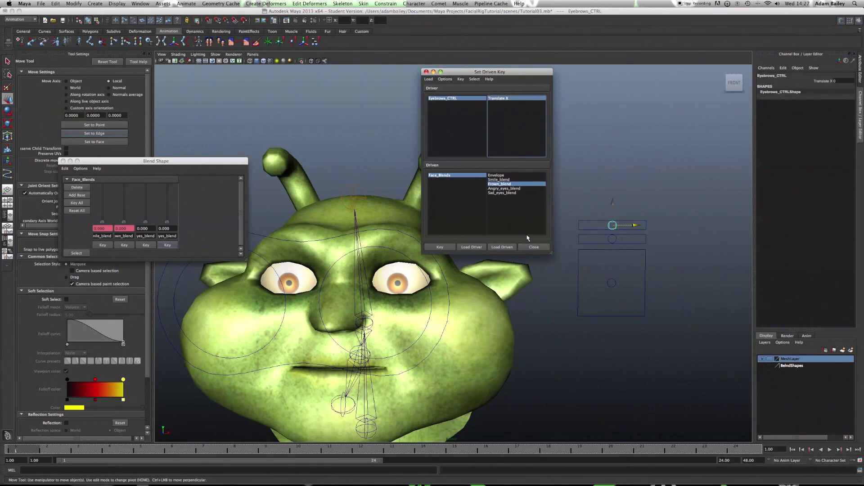
left_click(509, 193)
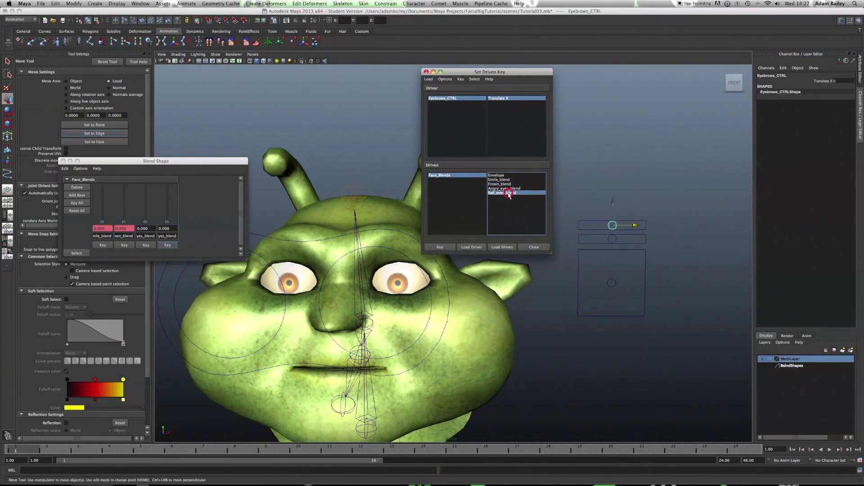
left_click(450, 249)
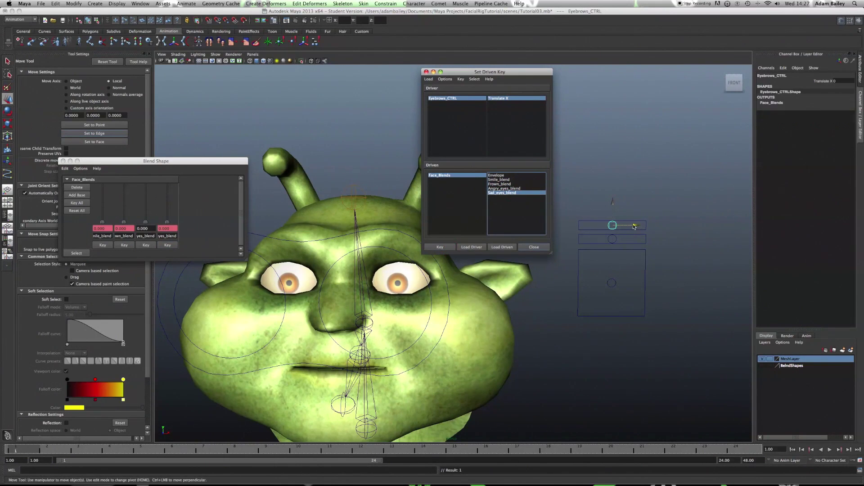
Step: Slide Eyebrows_CTRL to Translate X 0.84, raise Sad_eyes_blend to 1.000, and set the driven key
left_click_drag(633, 227, 709, 227)
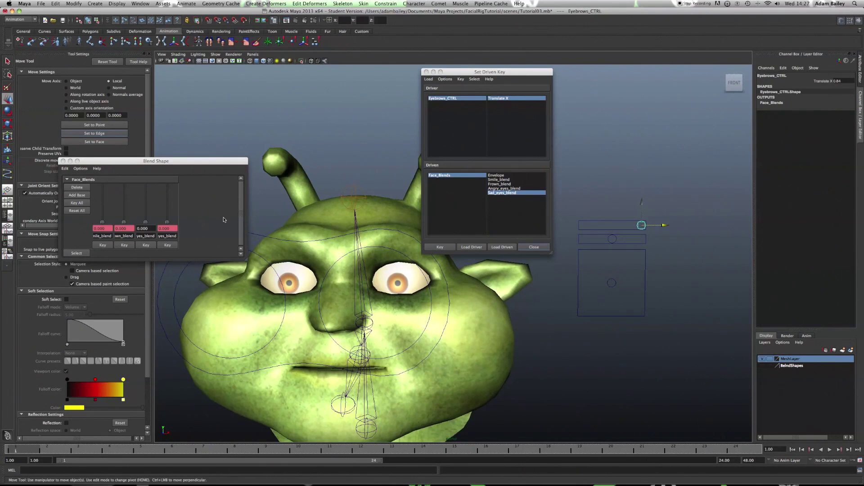
left_click_drag(167, 221, 173, 169)
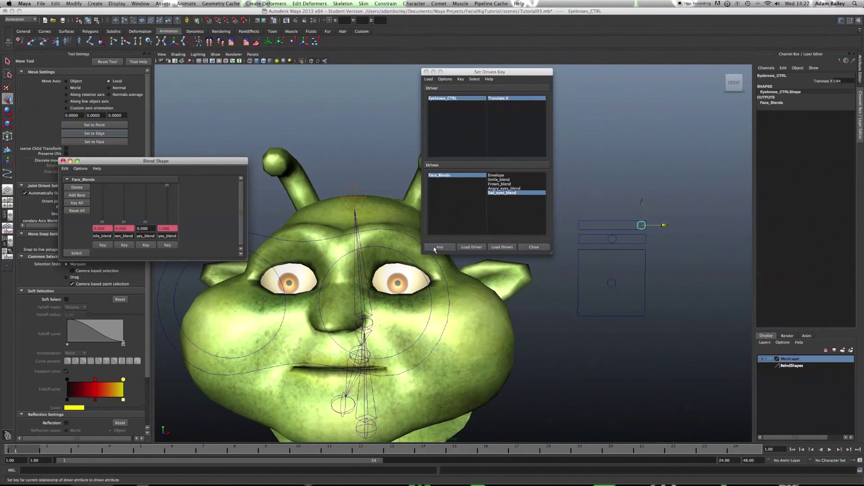
left_click(701, 248)
Step: Slide Eyebrows_CTRL to test the sad eyes, and reset its Translate X to 0
left_click_drag(665, 229, 683, 231)
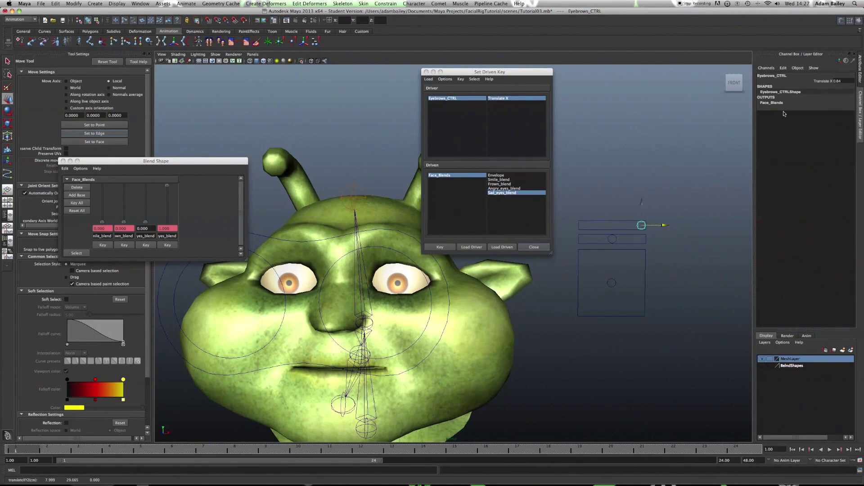
double_click(849, 81)
type("0")
key("Return")
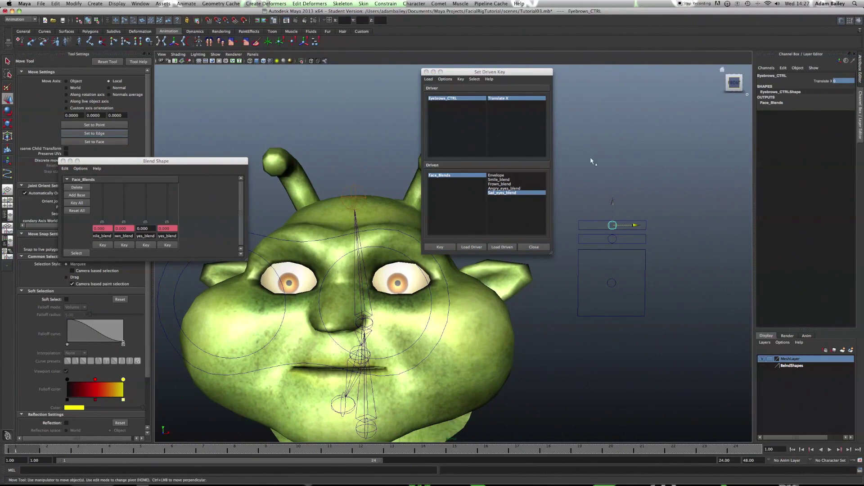
Step: Key Angry_eyes_blend at neutral and at 1.000 with Eyebrows_CTRL at Translate X -0.84, and close the Set Driven Key window
left_click(515, 189)
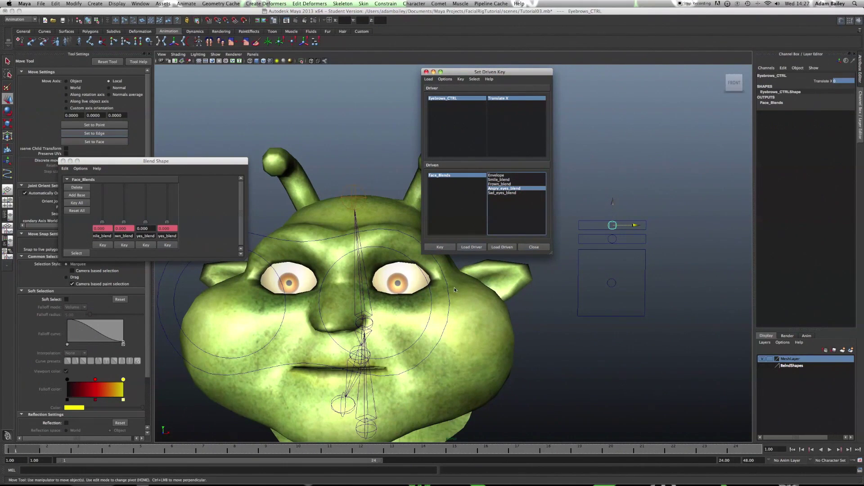
left_click(447, 247)
left_click_drag(640, 227, 583, 225)
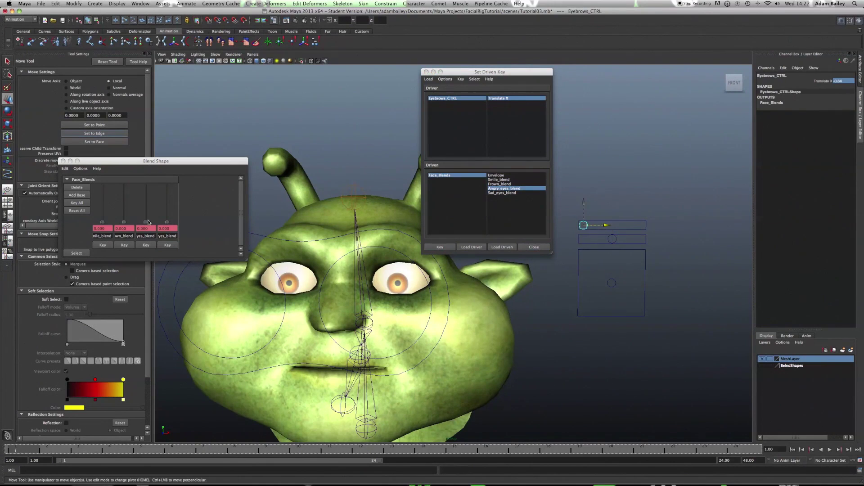
left_click_drag(146, 223, 146, 185)
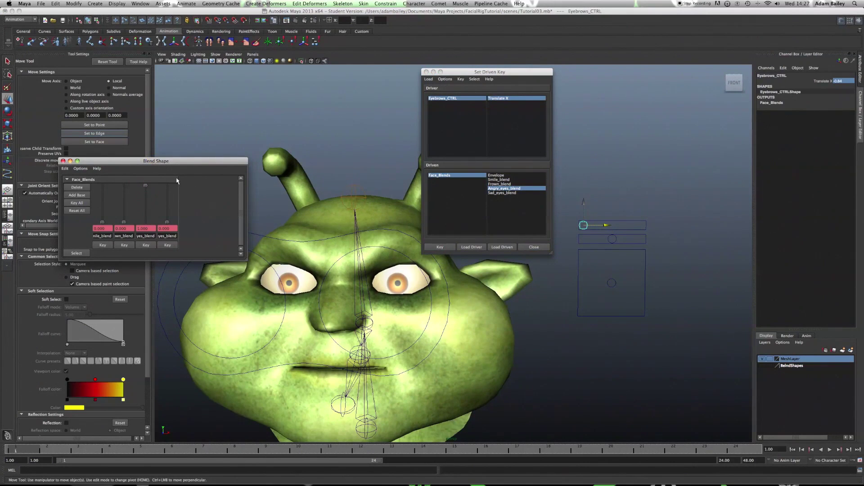
left_click(440, 247)
left_click(533, 247)
Step: Slide Eyebrows_CTRL to Translate X 0.84 to test the brows, nudge HappySad_CTRL, and reset HappySad_CTRL's Translate X to 0
left_click(618, 226)
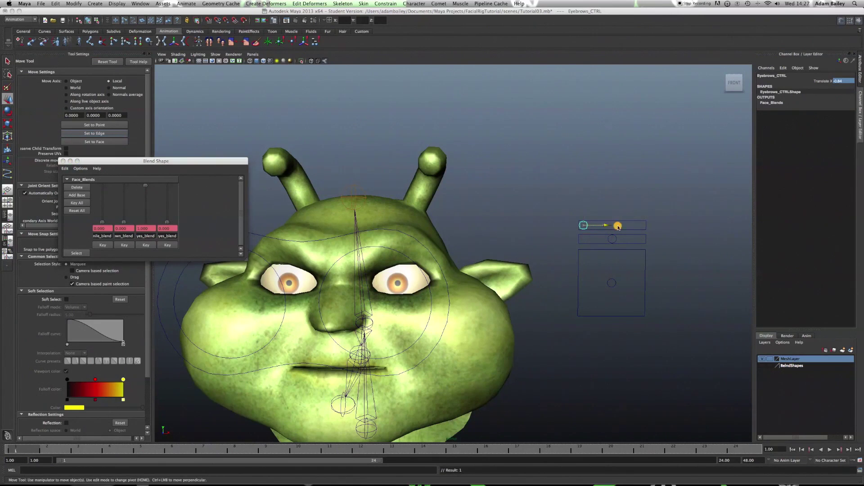
left_click_drag(618, 226, 665, 230)
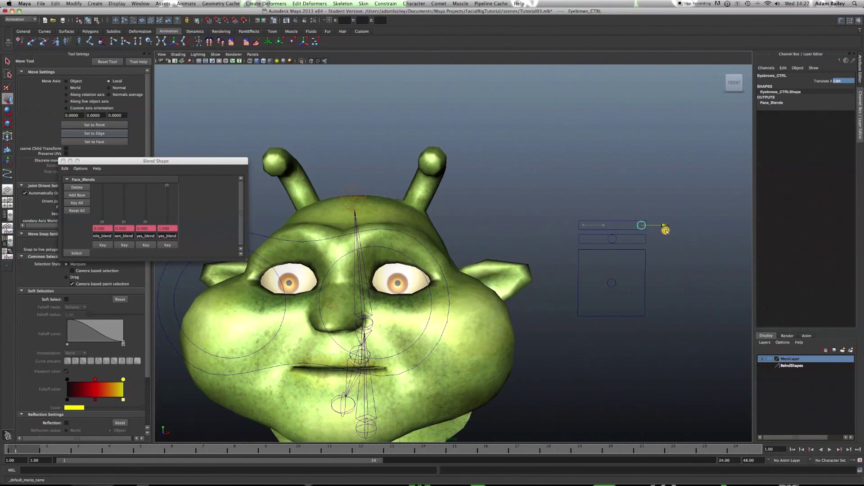
left_click(617, 239)
left_click_drag(612, 238, 635, 251)
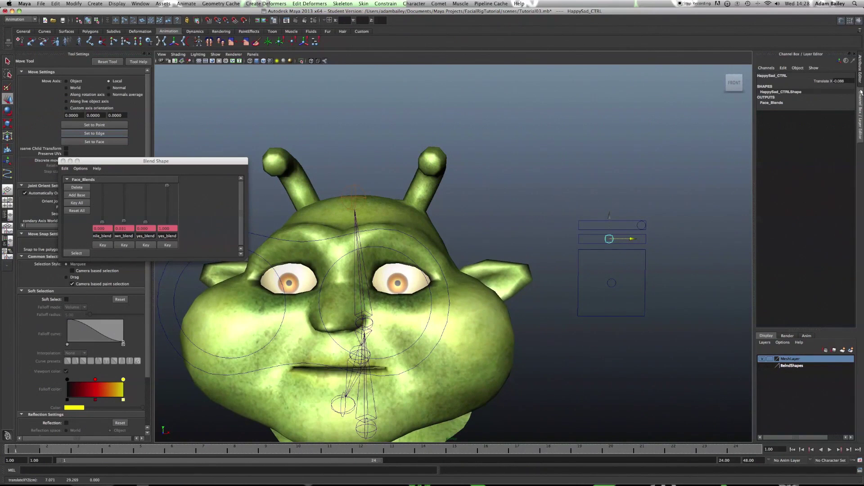
double_click(842, 81)
type("0")
key("Return")
Step: Reset the Translate X of Eyebrows_CTRL to 0
left_click(640, 225)
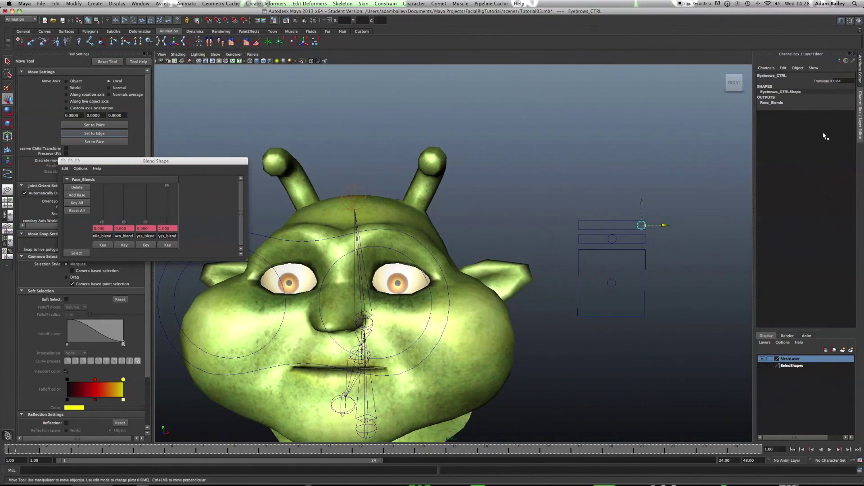
double_click(838, 79)
type("0")
key("Return")
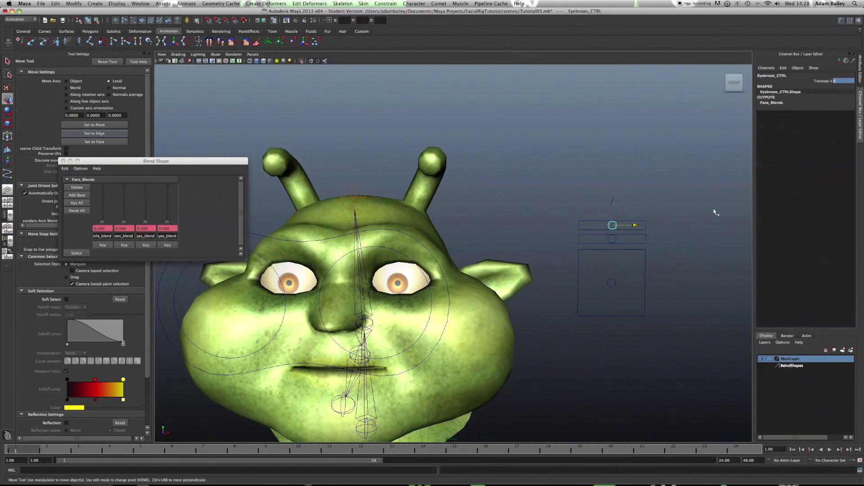
Step: Lower Jaw_CTRL1 to open the mouth and slide HappySad_CTRL to Translate X 0.791 to test the smile with the jaw open
left_click(619, 285)
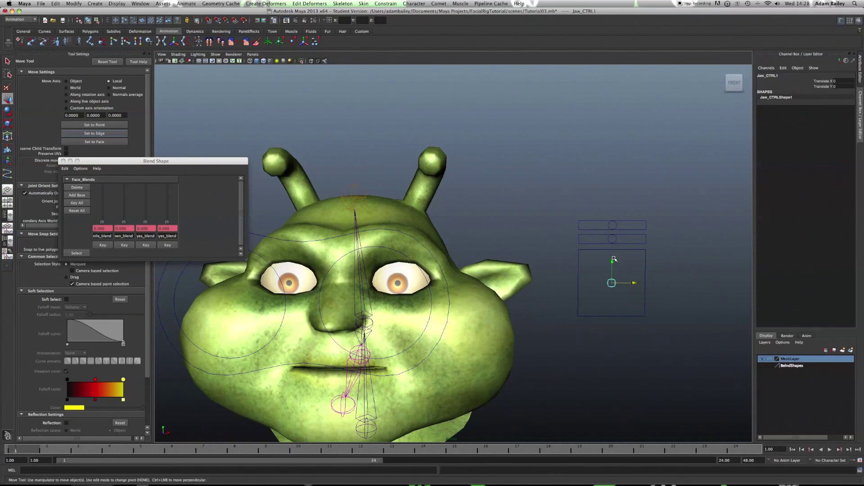
left_click_drag(613, 260, 612, 279)
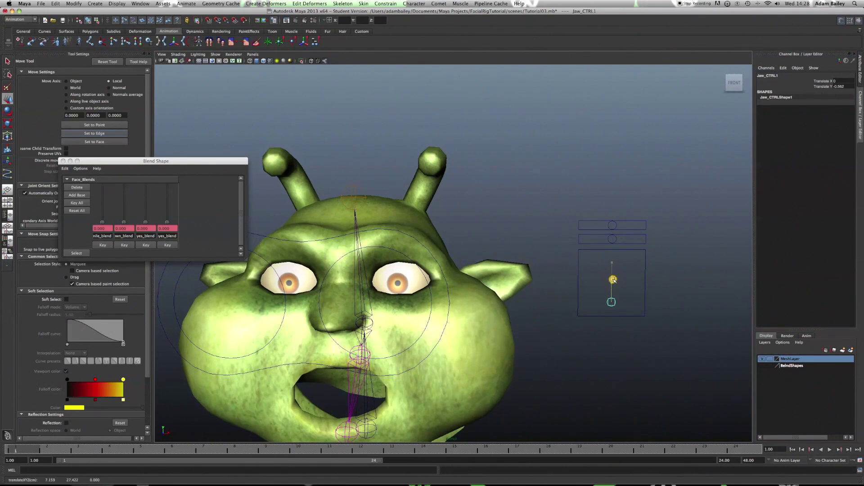
left_click(614, 241)
left_click_drag(638, 239, 584, 243)
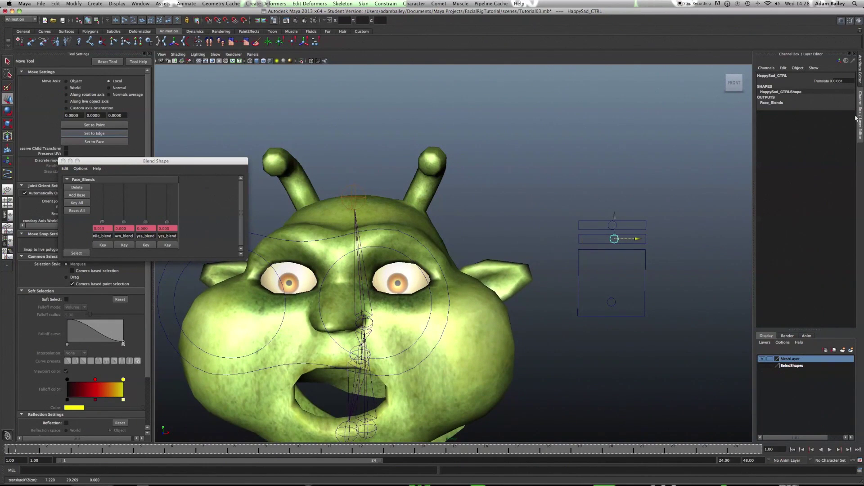
left_click(842, 84)
type("0")
key("Return")
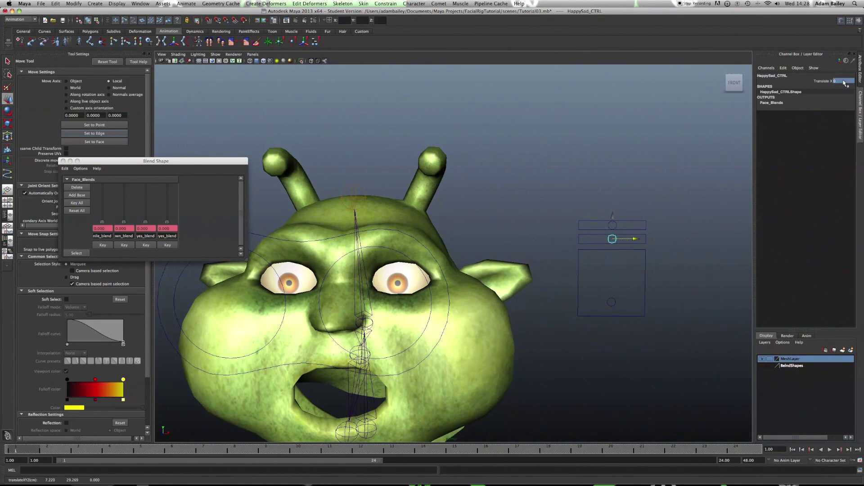
left_click_drag(636, 241, 674, 249)
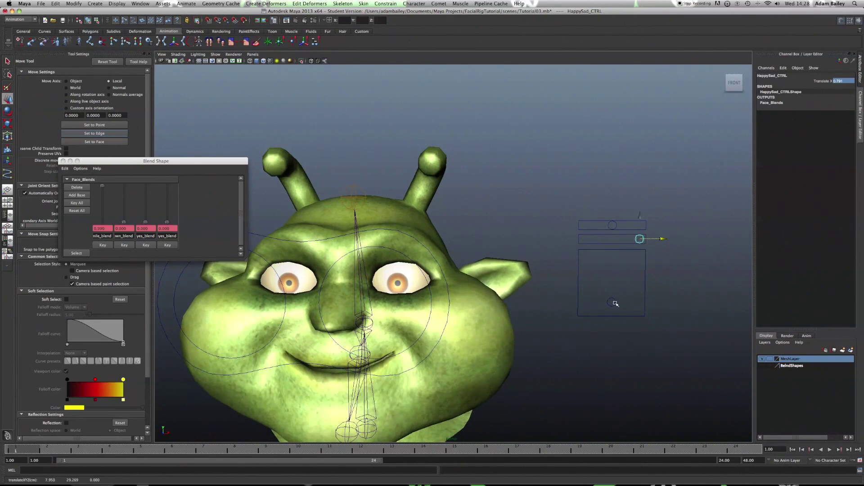
Step: Reorder all inputs of the Head1 mesh so Skin Cluster (skinCluster1) sits above Blend Shape (Face_Blends), and close the list
right_click_drag(615, 303, 542, 347, "alt")
middle_click_drag(542, 347, 615, 299, "alt")
left_click_drag(616, 299, 487, 342, "alt")
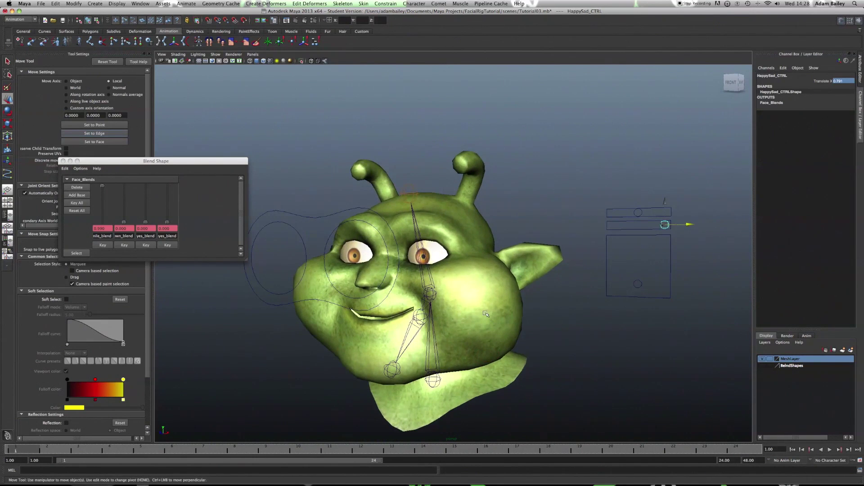
right_click(477, 299)
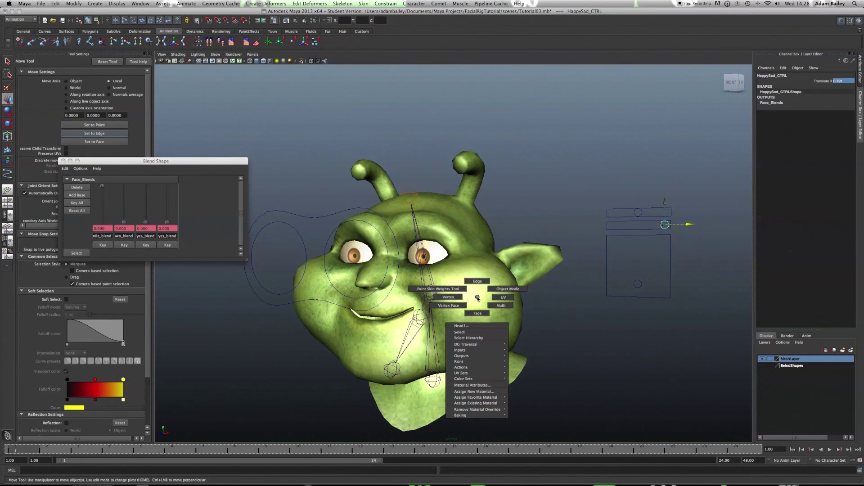
mouse_move(472, 351)
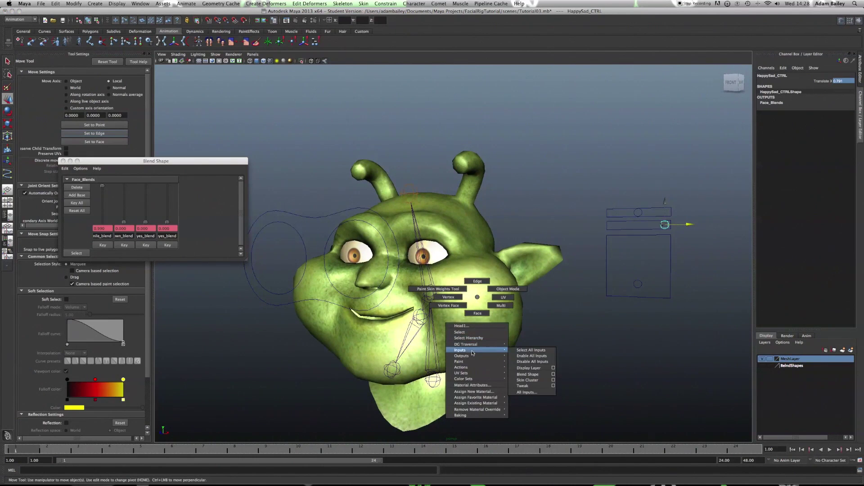
left_click(535, 393)
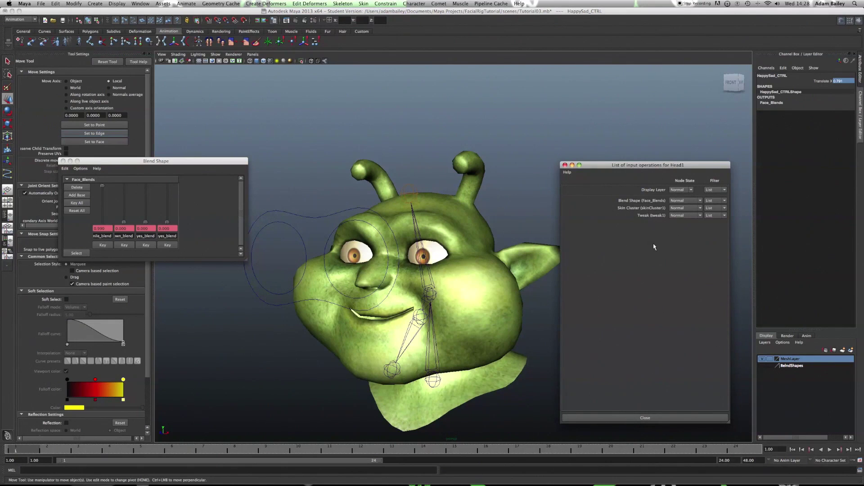
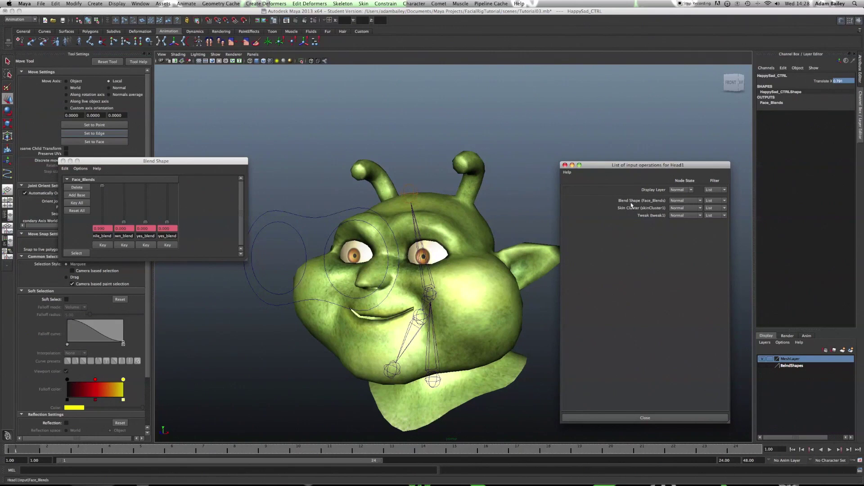
middle_click_drag(631, 205, 635, 212)
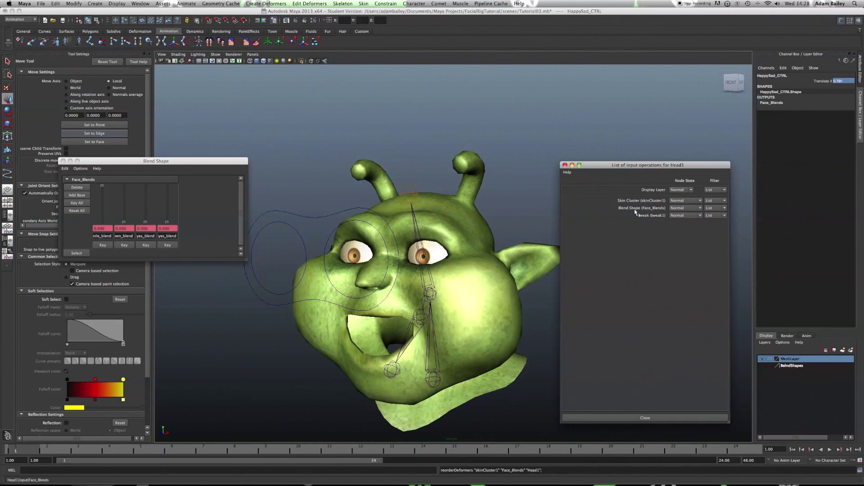
left_click(565, 165)
Step: Raise Jaw_CTRL1 and slide HappySad_CTRL between smile and frown to test the jaw and mouth shapes together
left_click(637, 285)
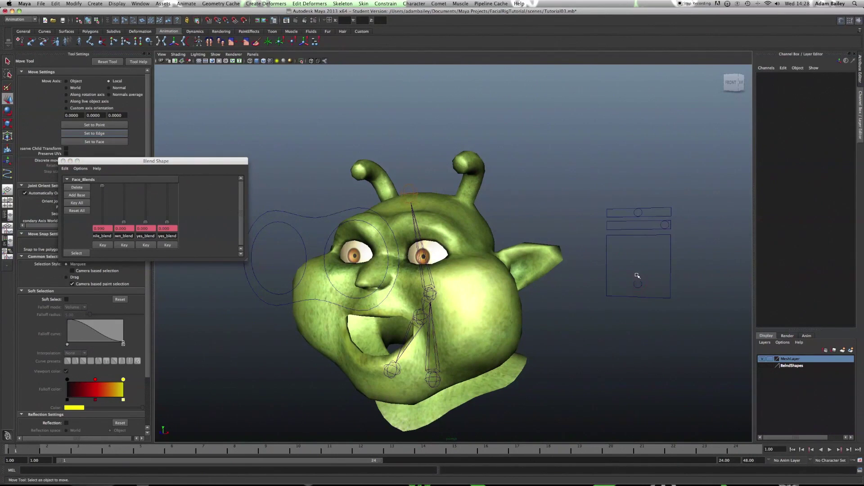
right_click_drag(638, 285, 665, 283, "alt")
left_click(667, 286)
left_click_drag(666, 286, 669, 238)
left_click(701, 220)
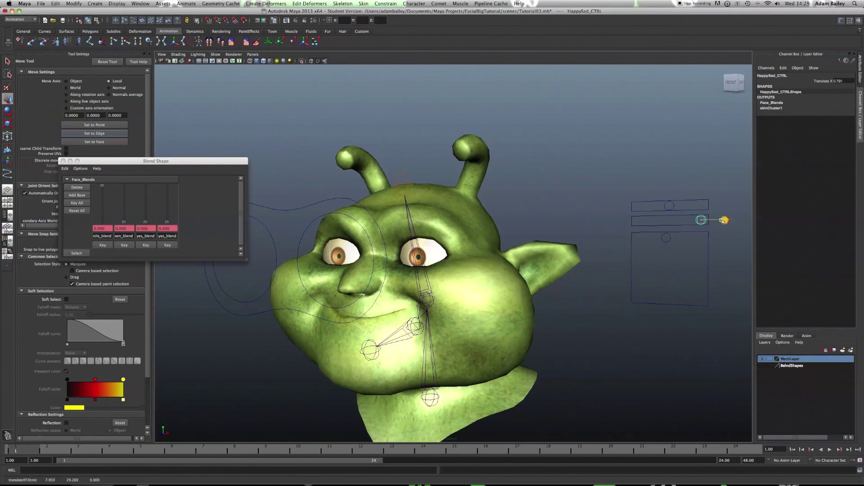
left_click_drag(726, 219, 584, 256)
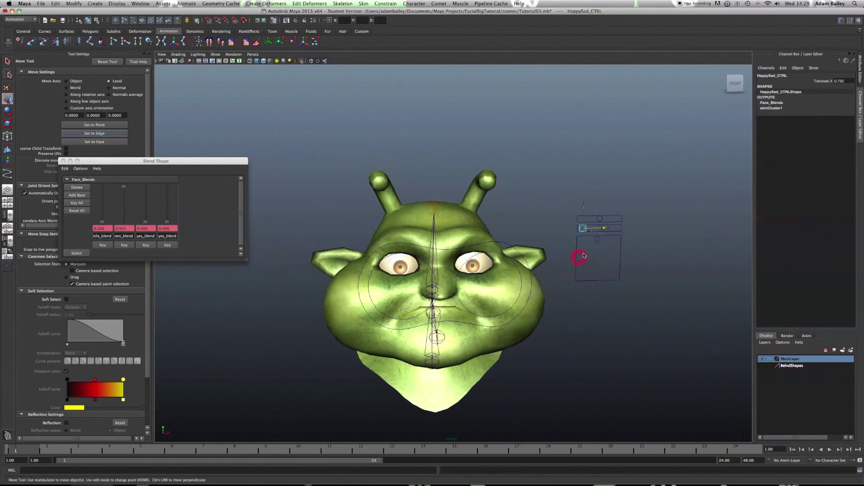
Step: Reset HappySad_CTRL's Translate X and Jaw_CTRL1's Translate X and Y to 0
left_click(837, 81)
type("0")
key("Return")
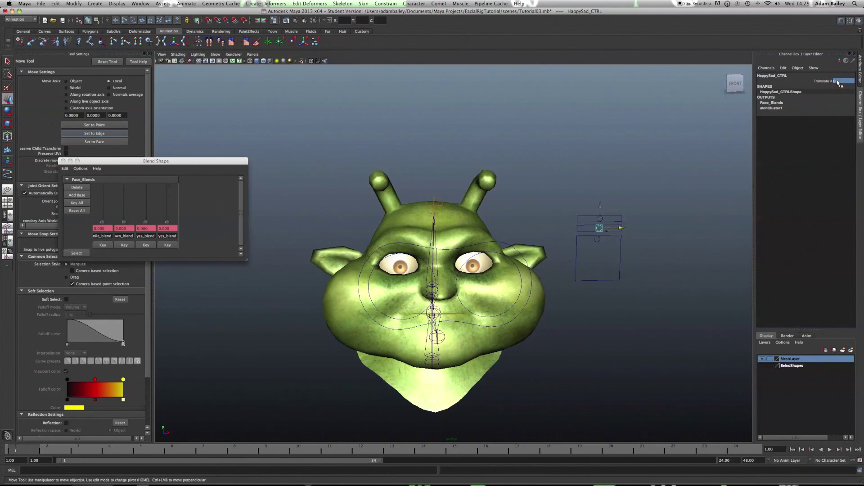
left_click(598, 240)
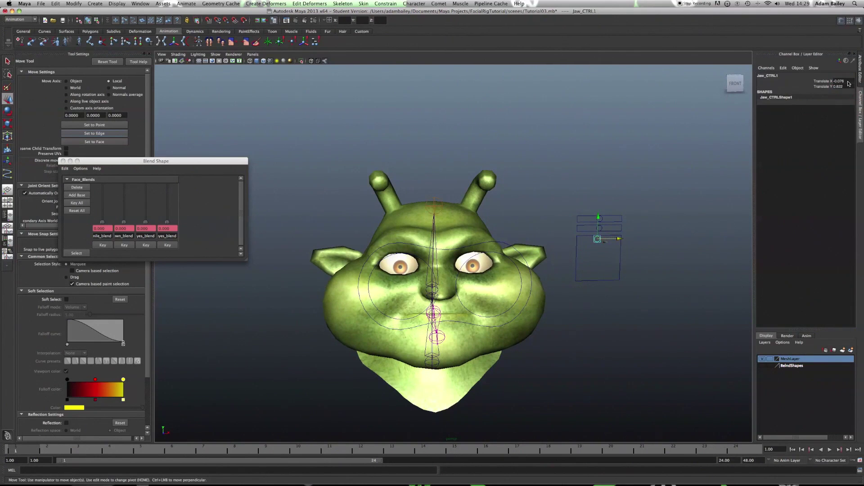
left_click_drag(848, 82, 849, 87)
type("0")
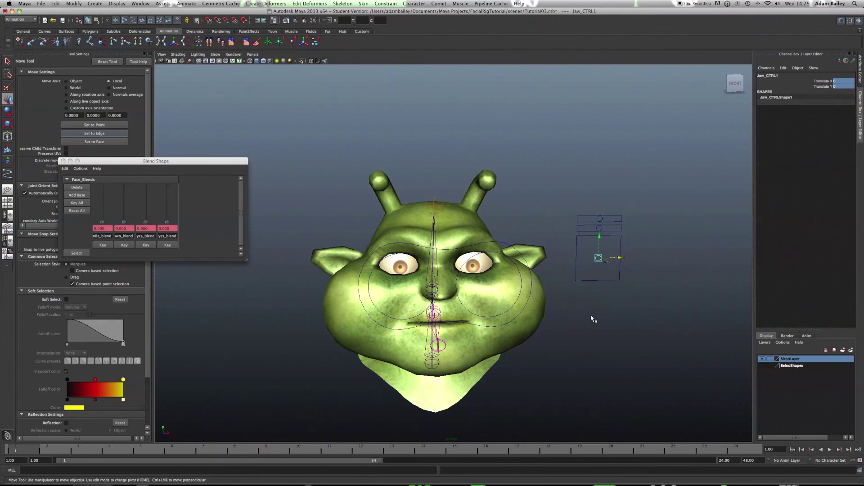
Step: Rotate Head_joint to test how the face and controls follow the head, and undo the rotation
left_click(592, 317)
scroll(589, 300, "down", 4)
left_click_drag(589, 300, 426, 286, "alt")
scroll(425, 285, "up", 5)
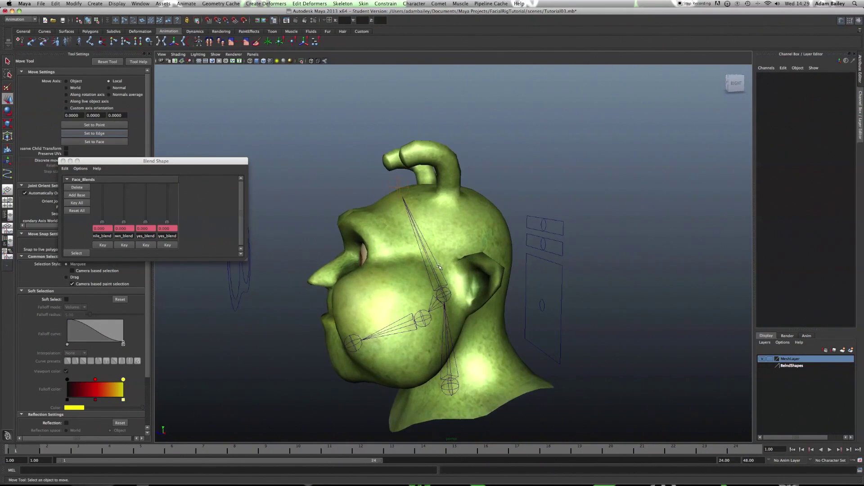
left_click(439, 266)
key("e")
scroll(318, 253, "down", 2)
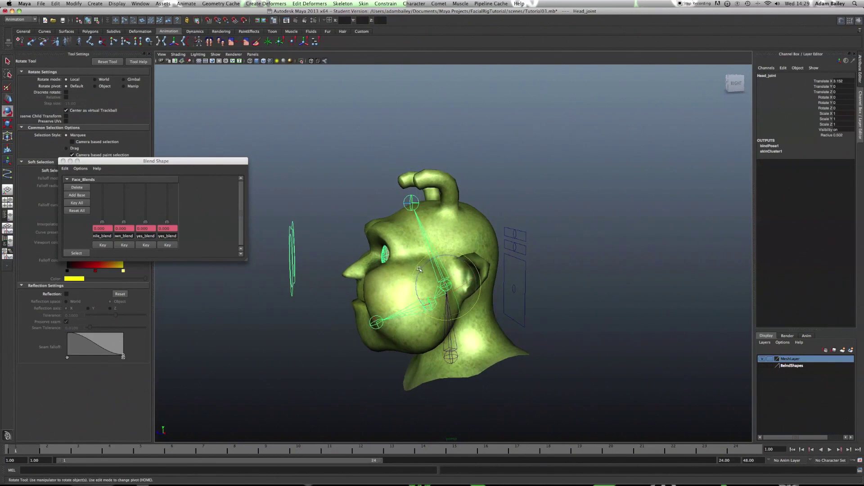
left_click_drag(422, 269, 555, 303)
key("super+z")
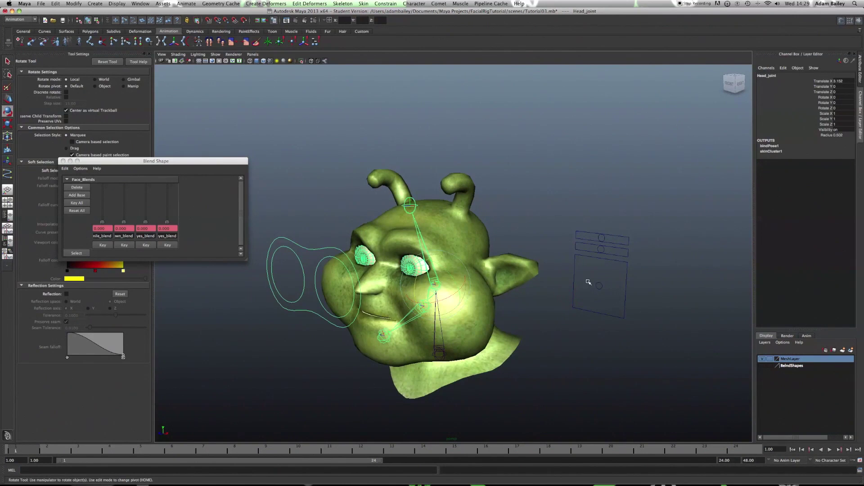
Step: Select the jaw, happy/sad and eyebrow boundary frames in turn, stepping down the hierarchy from each to its control
left_click(597, 291)
key("t")
left_click_drag(614, 299, 664, 304, "alt")
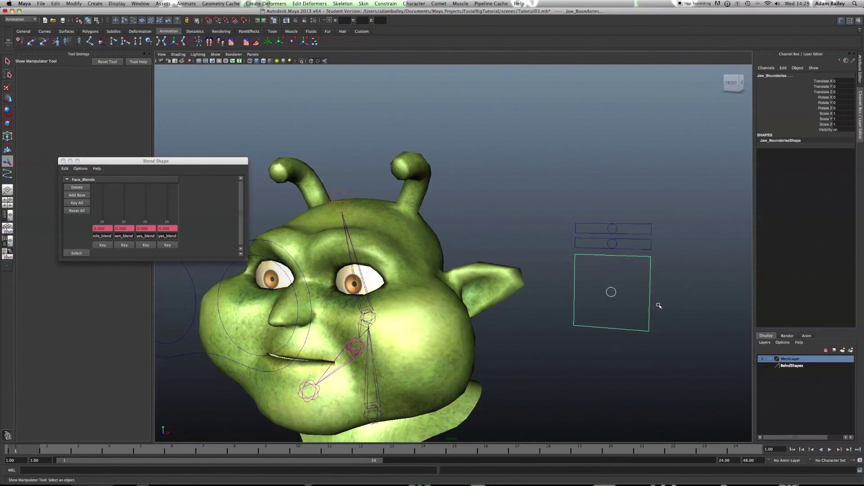
key("Down")
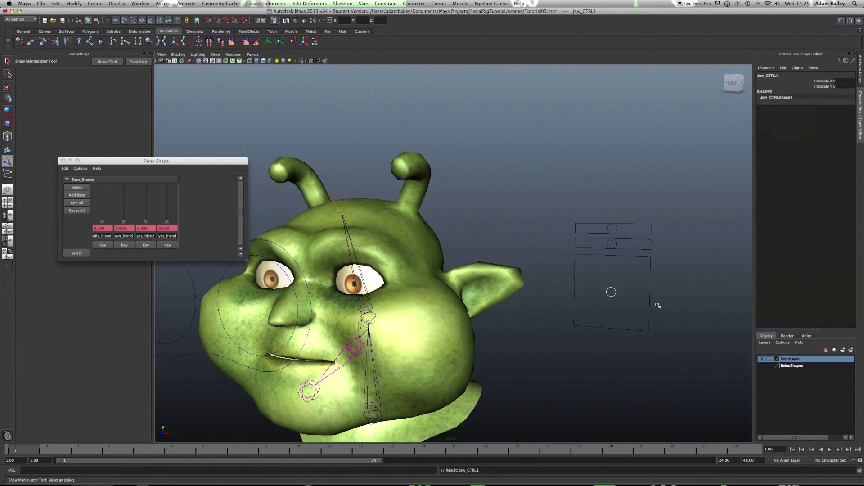
left_click(618, 249)
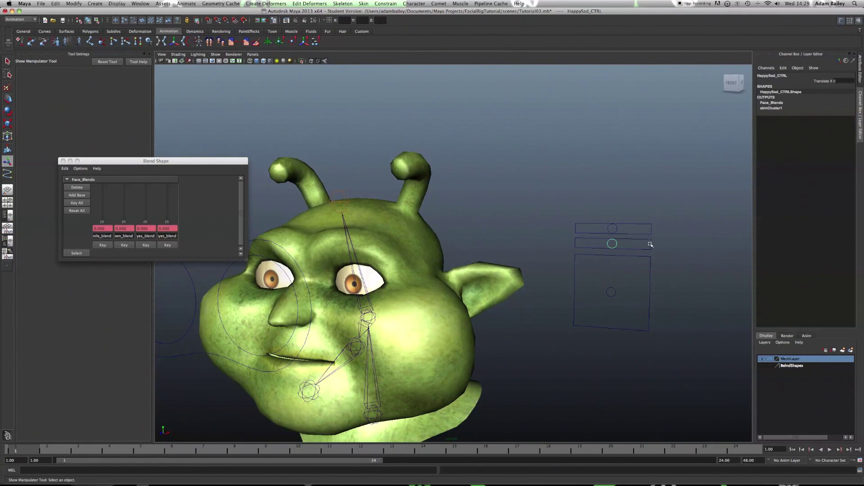
left_click_drag(675, 244, 670, 246)
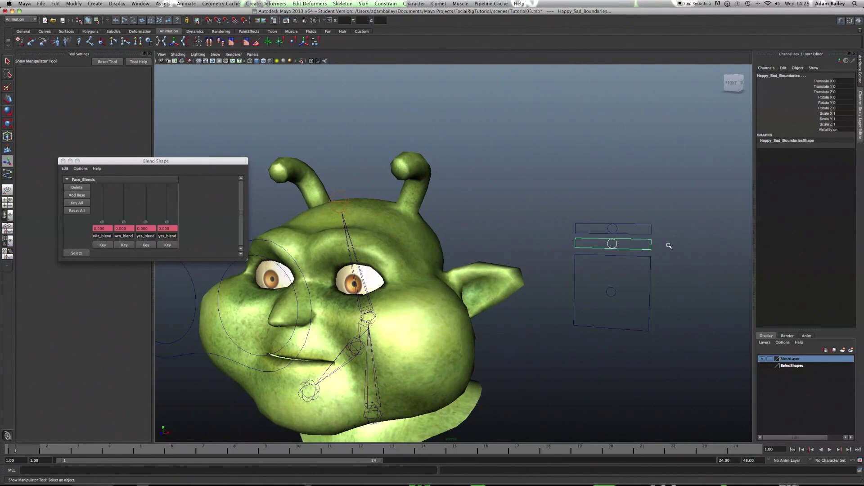
key("Down")
left_click(617, 230)
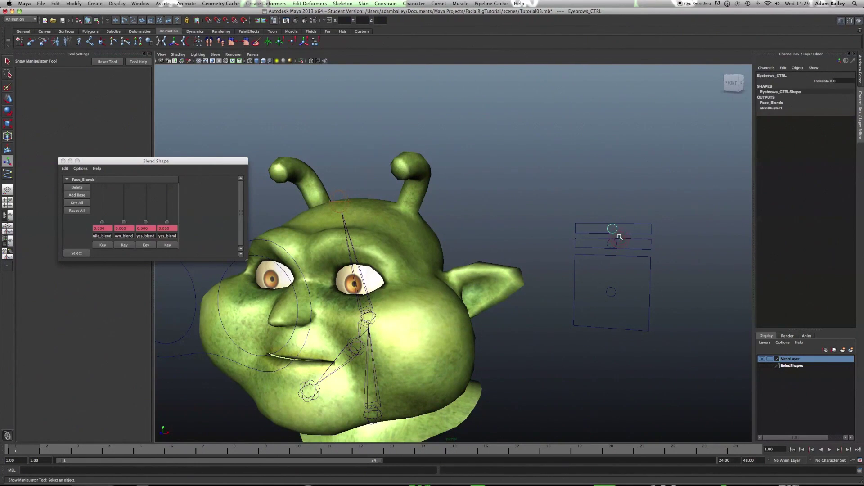
left_click_drag(637, 219, 630, 236)
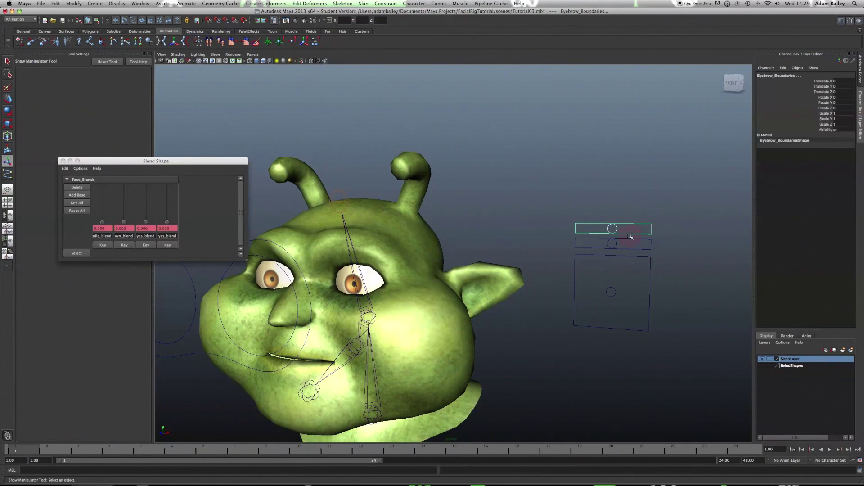
left_click(629, 234)
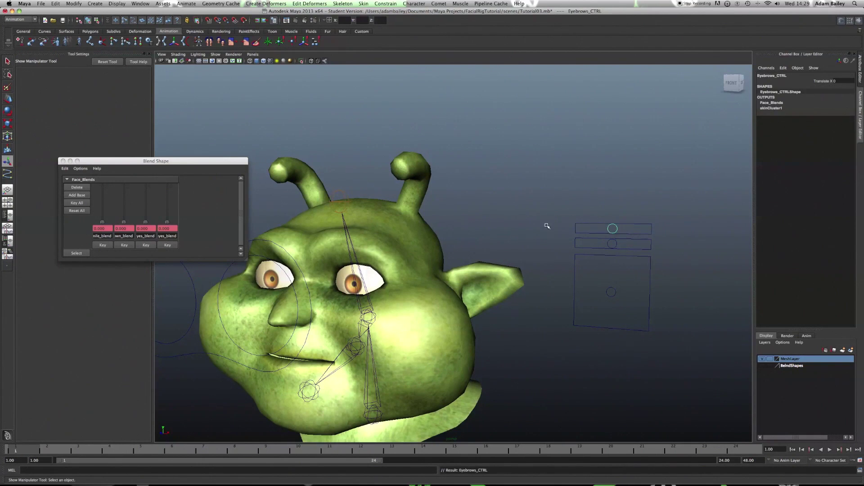
Step: Parent the Jaw_Boundaries frame to End_joint at the top of the head
scroll(554, 238, "down", 3)
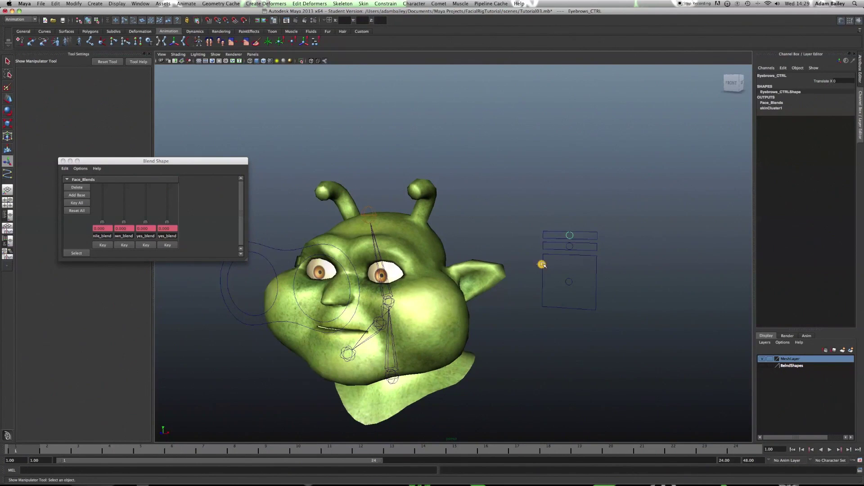
left_click(542, 264)
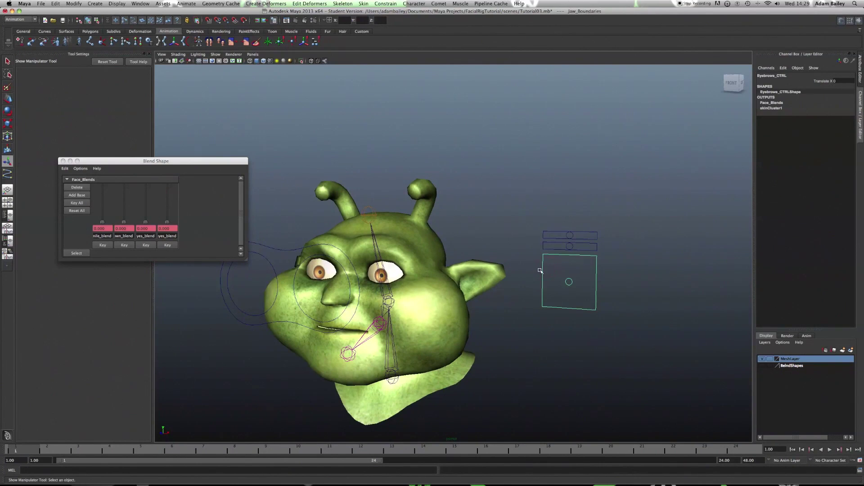
left_click_drag(516, 266, 515, 264, "alt")
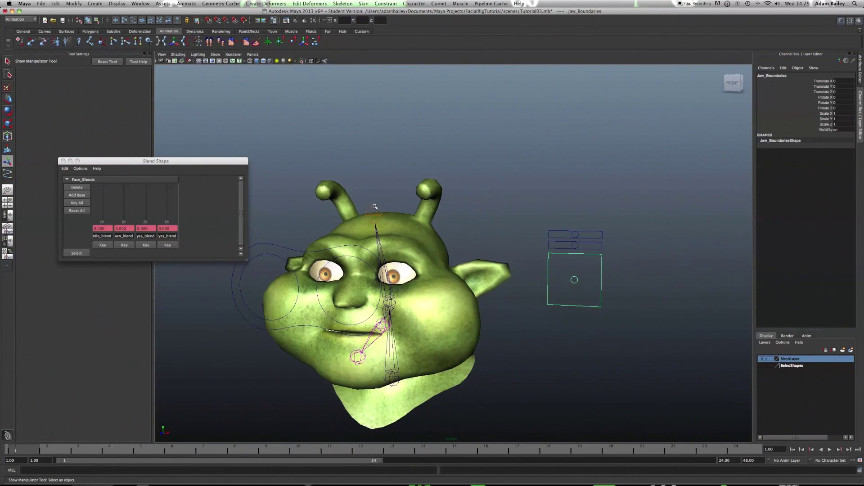
left_click(375, 208)
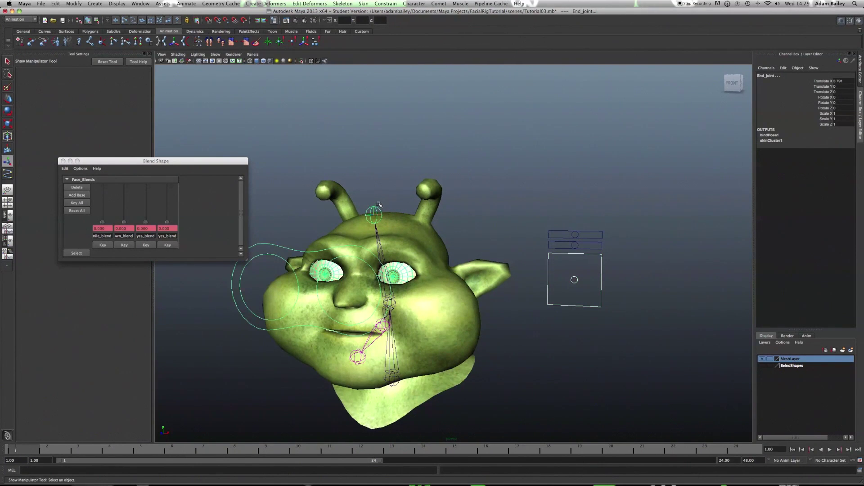
left_click(593, 264)
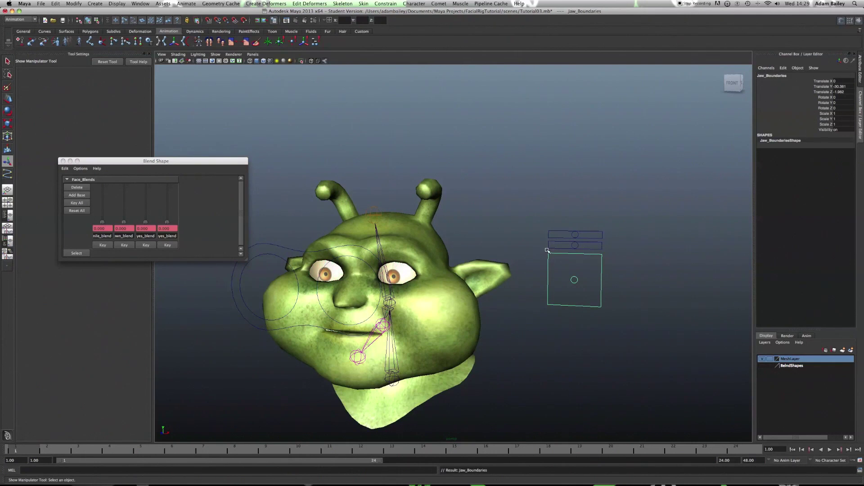
Step: Parent the Happy_Sad_Boundaries and Eyebrow_Boundaries frames to End_joint
left_click(549, 246)
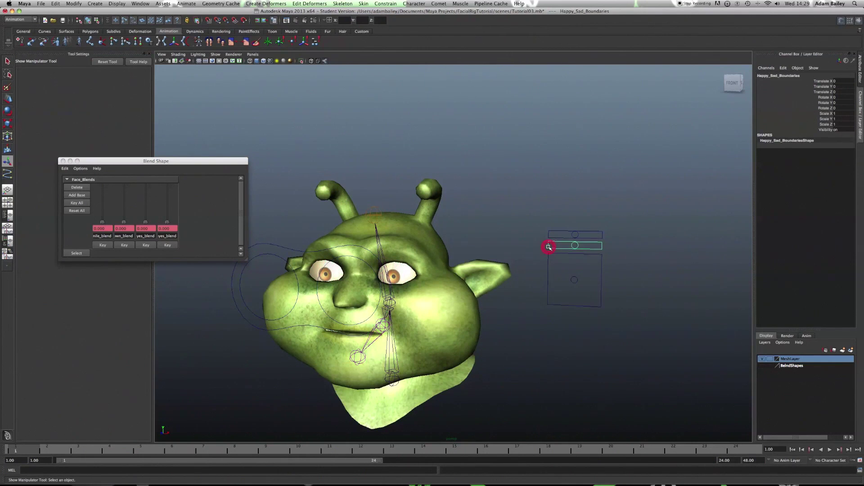
left_click(375, 208)
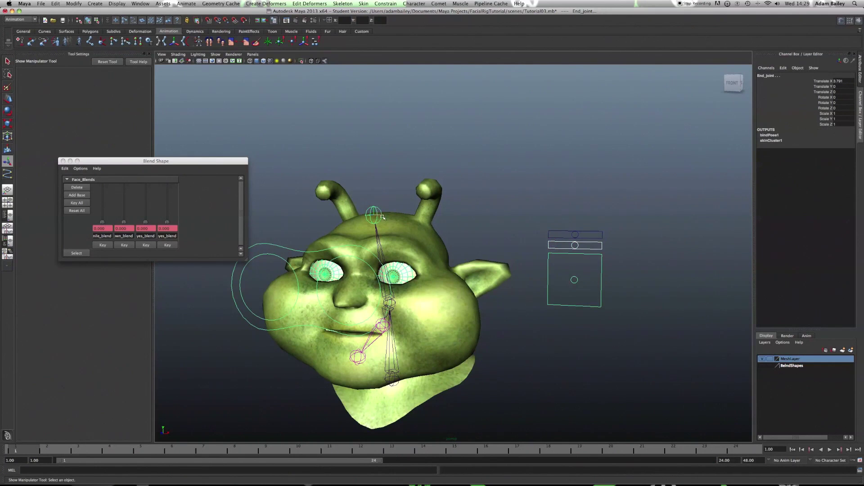
left_click(566, 246)
left_click(553, 234)
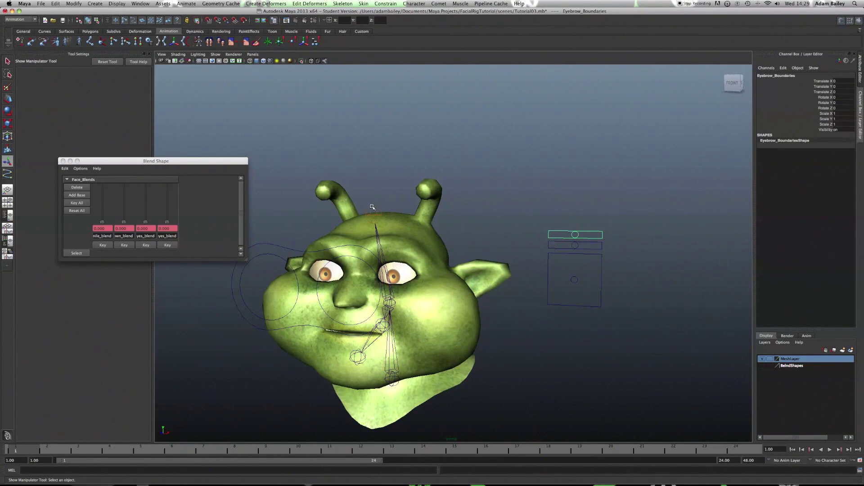
left_click(372, 207)
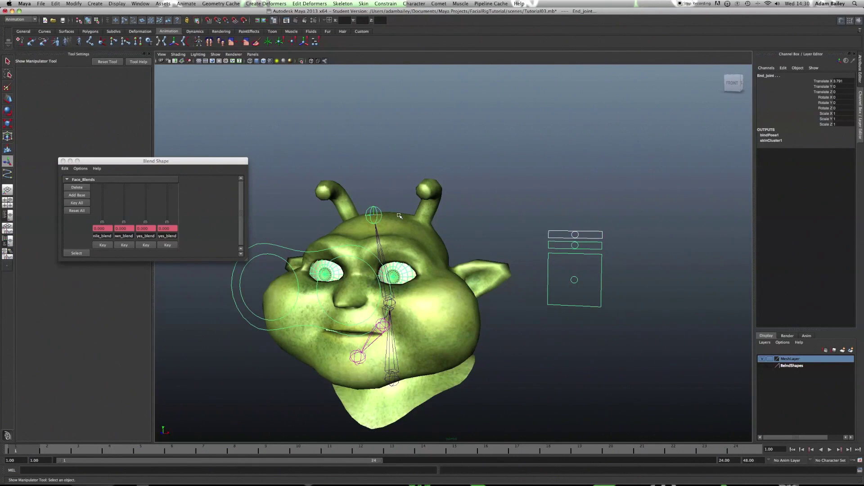
key("z")
Step: Rotate Head_joint to test that the control frames follow the head, and undo the rotation
left_click(393, 302)
key("e")
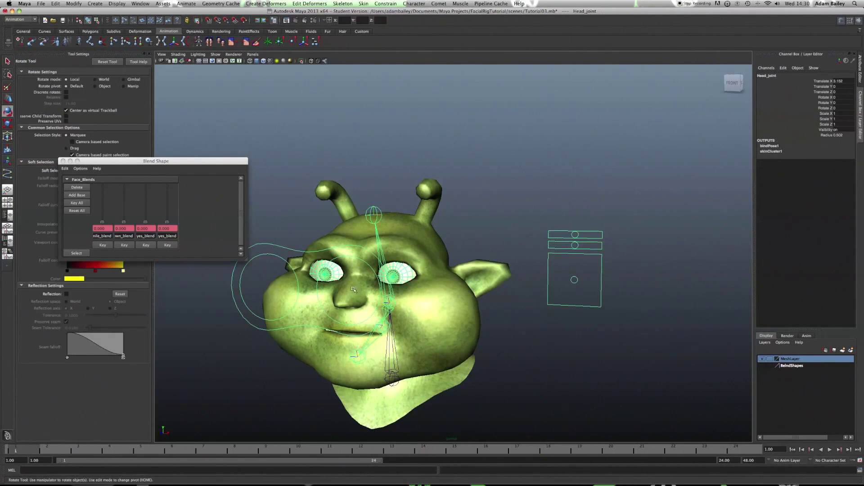
mouse_move(380, 292)
left_mouse_down()
mouse_move(373, 304)
mouse_move(374, 288)
mouse_move(378, 294)
left_mouse_up()
key("super+z")
Step: Clear the selection and close the Blend Shape editor
left_click(509, 358)
right_click_drag(506, 356, 450, 338, "alt")
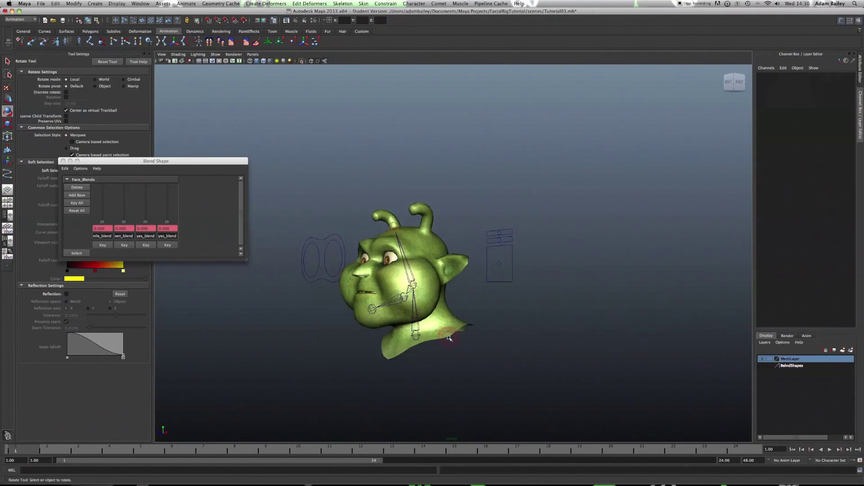
left_click_drag(450, 338, 472, 333, "alt")
right_click_drag(473, 334, 489, 333, "alt")
middle_click_drag(441, 332, 485, 351, "alt")
mouse_move(485, 351)
left_mouse_down("alt")
mouse_move(461, 345)
mouse_move(475, 343)
left_mouse_up("alt")
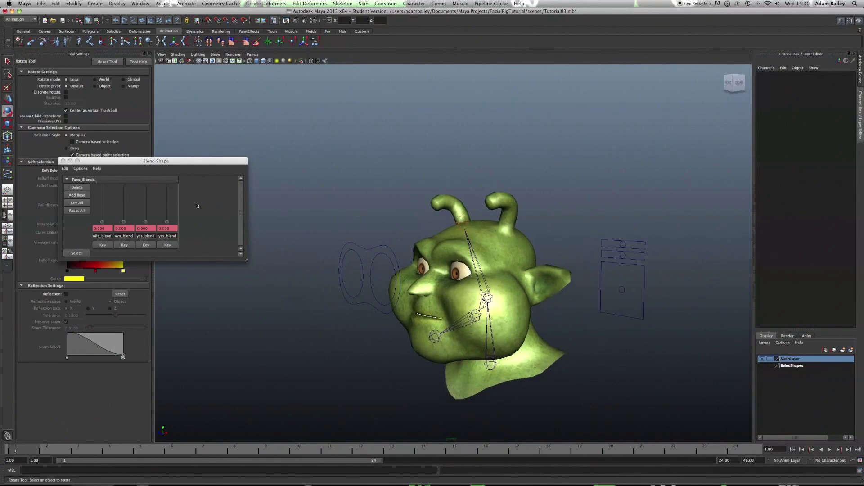
left_click(63, 161)
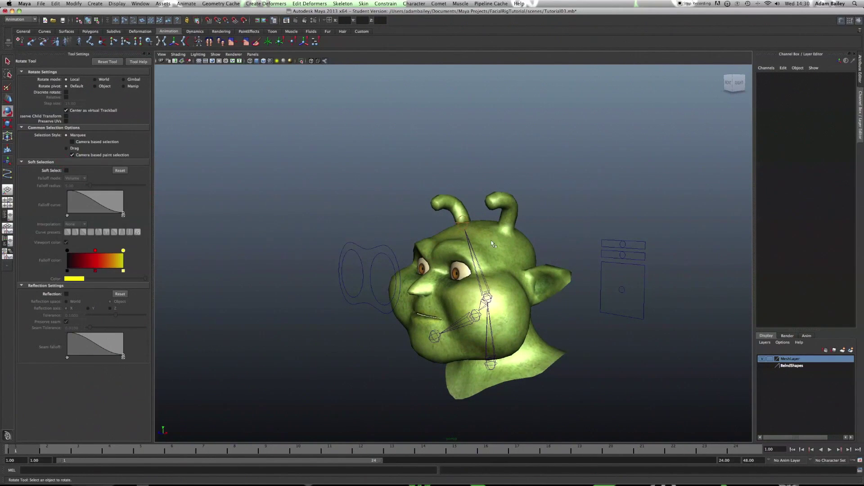
Step: From the side, tilt Head_joint about 23 degrees around Z to test the head's motion, and undo the rotation
right_click_drag(492, 244, 466, 265, "alt")
left_click_drag(459, 279, 408, 295, "alt")
right_click_drag(409, 295, 452, 337, "alt")
left_click_drag(453, 338, 459, 338, "alt")
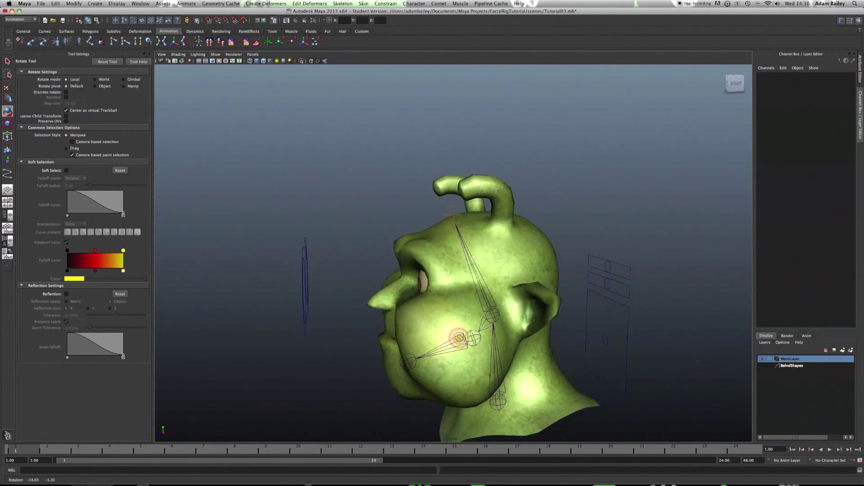
right_click_drag(459, 338, 504, 349, "alt")
middle_click_drag(503, 349, 427, 295, "alt")
right_click_drag(428, 294, 393, 292, "alt")
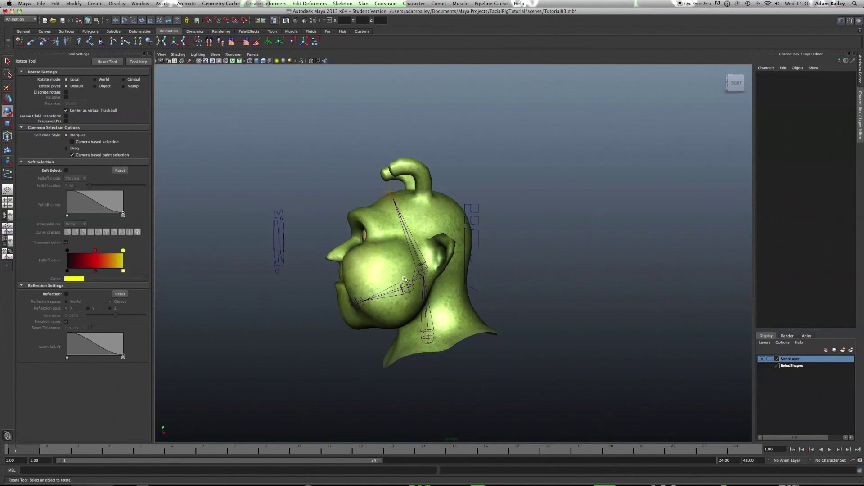
left_click(406, 261)
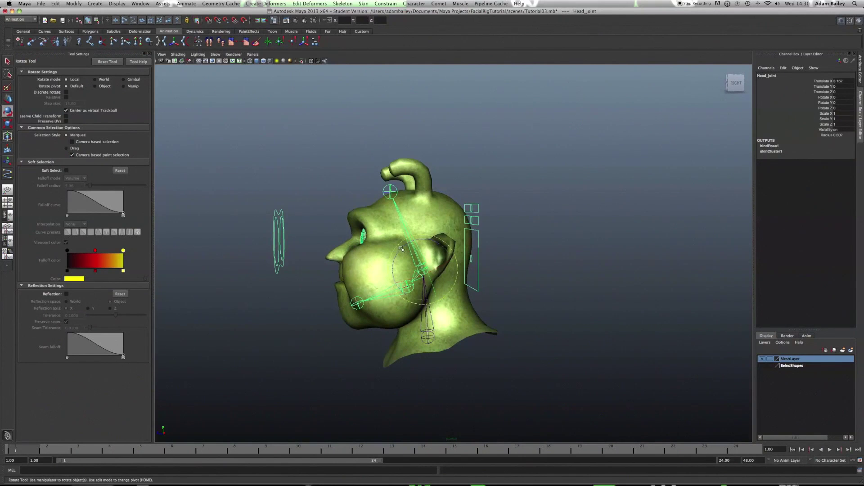
left_click_drag(401, 248, 407, 240)
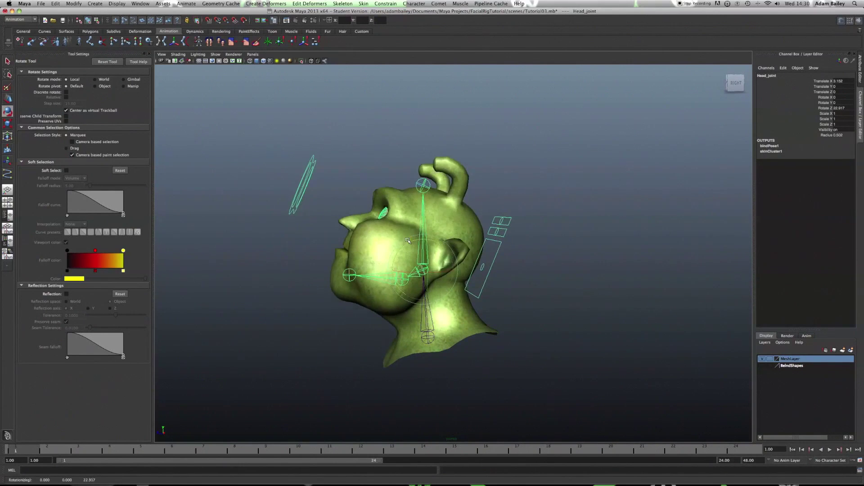
key("super+z")
Step: Clear the selection and create a NURBS circle for the head control
right_click_drag(299, 255, 333, 219, "alt")
left_click(281, 193)
left_click(61, 6)
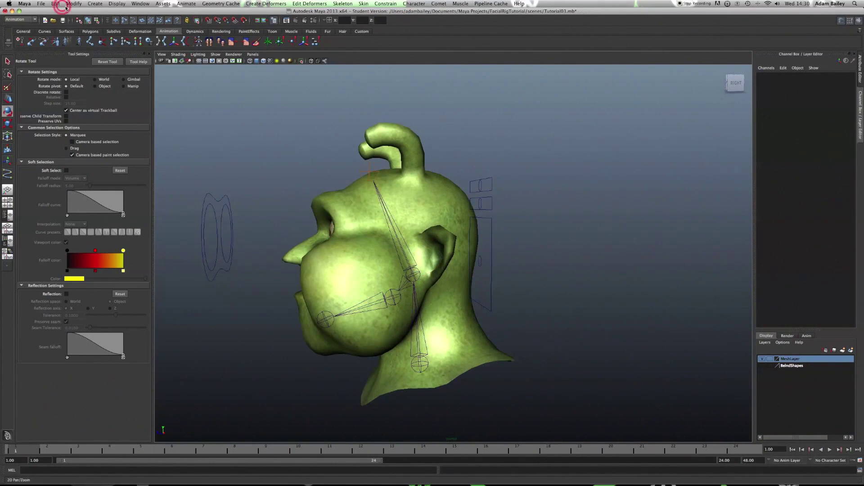
left_click(98, 4)
mouse_move(148, 15)
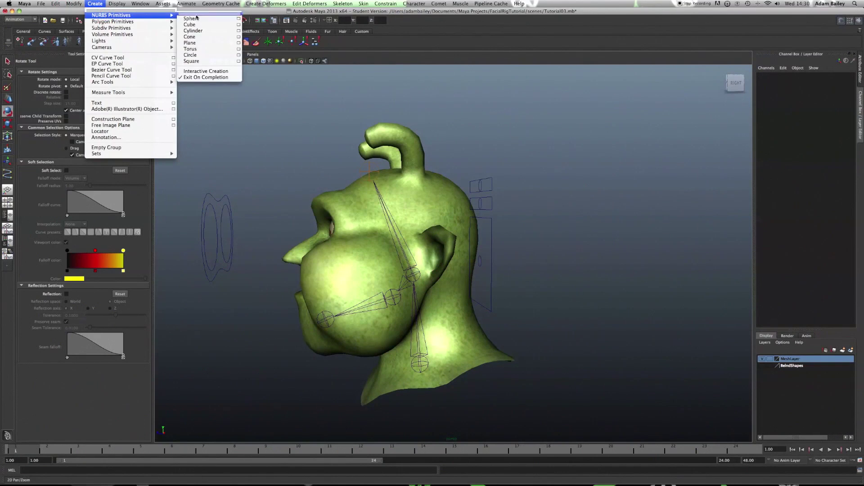
left_click(198, 56)
Step: Move the new NURBS circle up from the grid and snap it onto Head_joint
right_click_drag(401, 287, 480, 374, "alt")
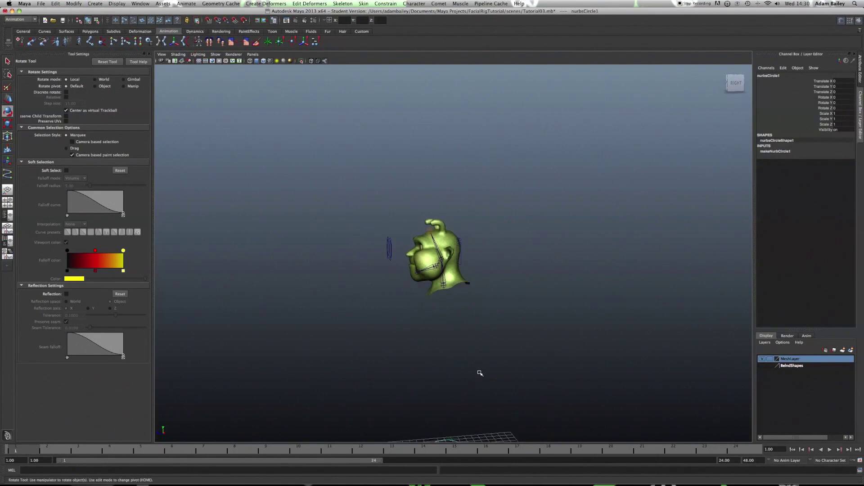
middle_click_drag(480, 376, 453, 291, "alt")
scroll(453, 306, "up", 3)
key("w")
scroll(439, 274, "up", 3)
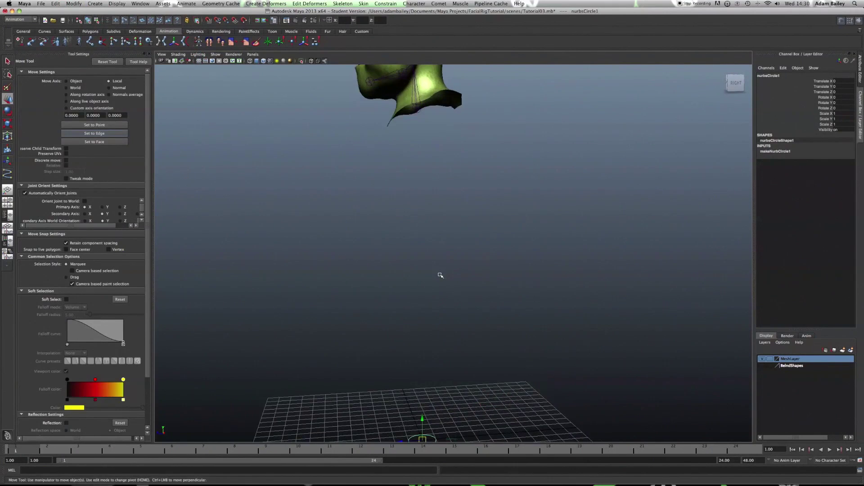
scroll(437, 234, "down", 2)
middle_click_drag(436, 212, 504, 328, "alt")
right_click_drag(504, 328, 545, 259, "alt")
middle_click_drag(544, 258, 466, 324, "alt")
scroll(465, 324, "up", 5)
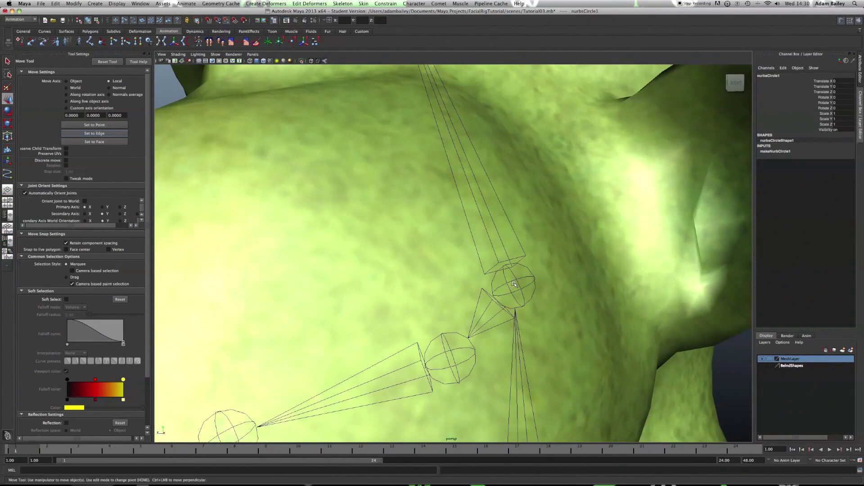
middle_click_drag(513, 284, 514, 287)
Step: Scale the circle uniformly to about 3.55 so it extends outside the head
scroll(538, 320, "down", 10)
mouse_move(505, 310)
left_mouse_down("alt")
mouse_move(473, 296)
mouse_move(510, 297)
left_mouse_up("alt")
scroll(509, 297, "up", 3)
key("e")
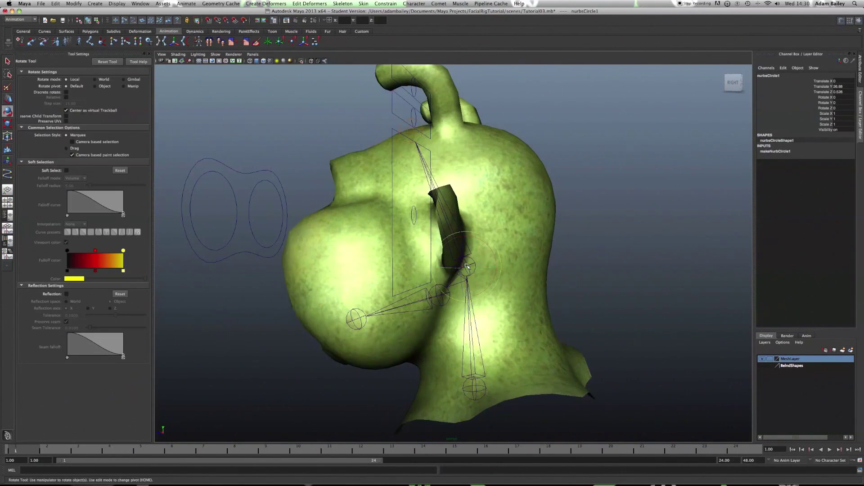
key("r")
left_click_drag(468, 269, 626, 261)
Step: Tilt the circle about 23 degrees around X and lower it so it rings the neck below the jaw
key("e")
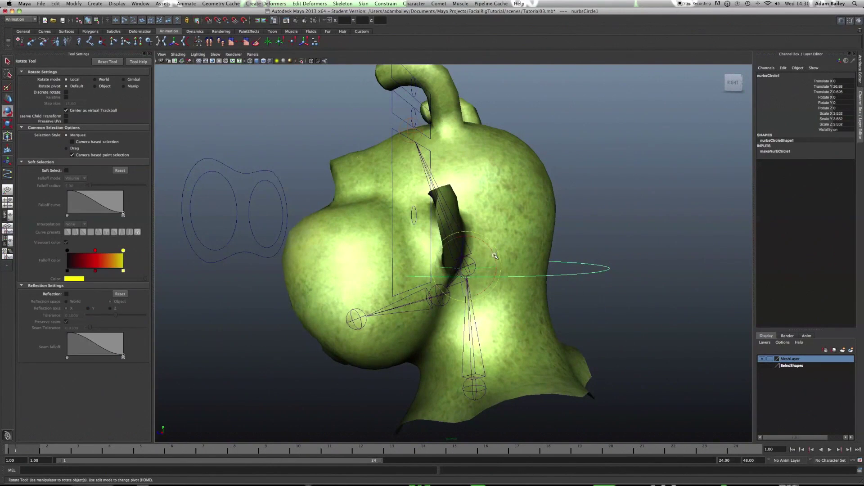
left_click_drag(495, 256, 470, 287)
scroll(481, 250, "down", 5)
scroll(426, 270, "down", 3)
scroll(405, 283, "up", 5)
key("w")
key("e")
key("w")
Step: Relocate the circle's pivot point to Head_joint, leaving the curve around the neck
left_click_drag(456, 316, 453, 369, "alt")
scroll(492, 318, "up", 3)
right_click_drag(453, 369, 460, 333, "alt")
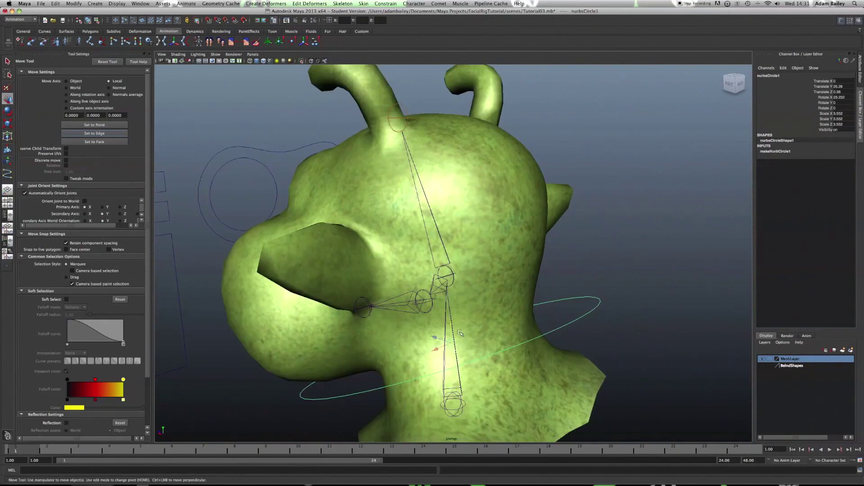
left_click_drag(459, 349, 449, 273, "alt")
key("Home")
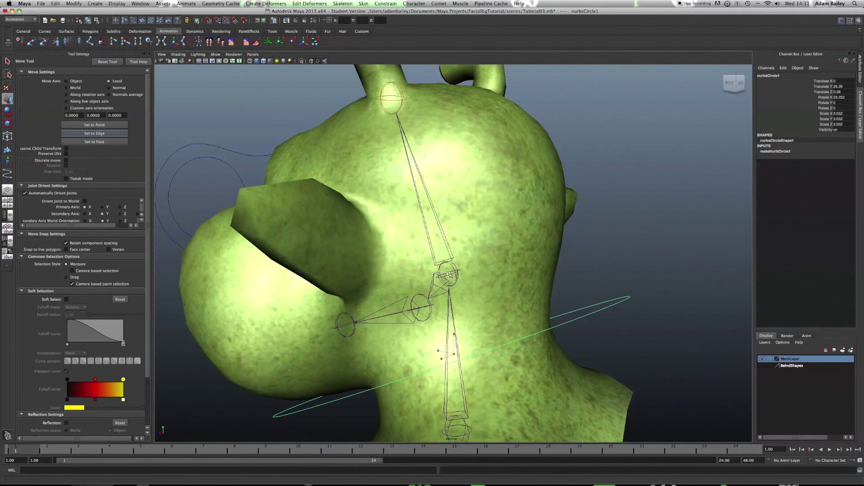
left_click_drag(450, 273, 377, 268, "alt")
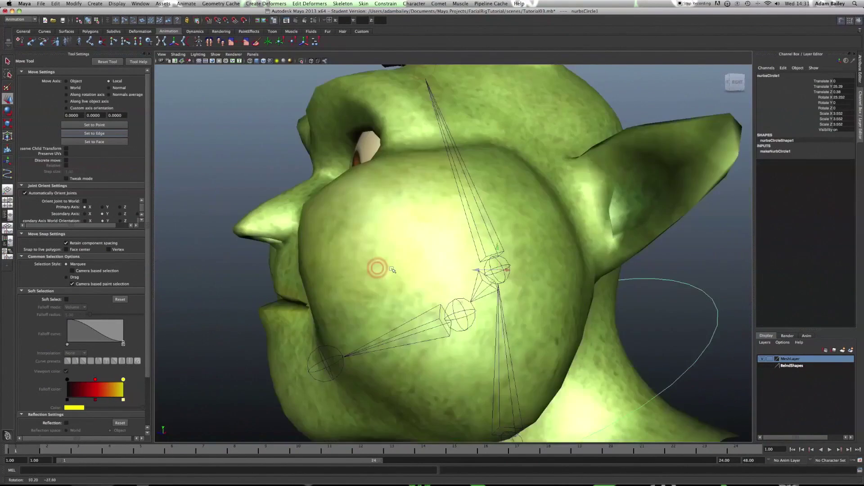
scroll(499, 275, "down", 5)
mouse_move(528, 307)
left_mouse_down("alt")
mouse_move(504, 309)
mouse_move(517, 309)
left_mouse_up("alt")
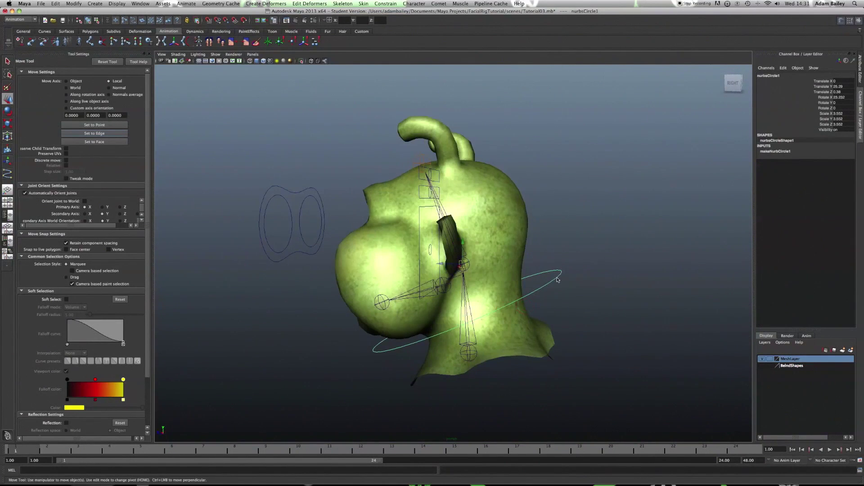
Step: Freeze the circle's transformations and delete its construction history
left_click(94, 5)
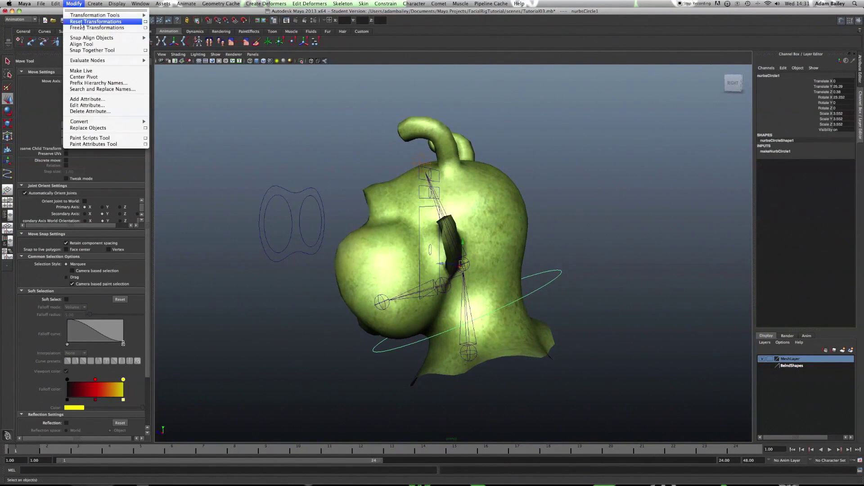
left_click(79, 14)
left_click(56, 3)
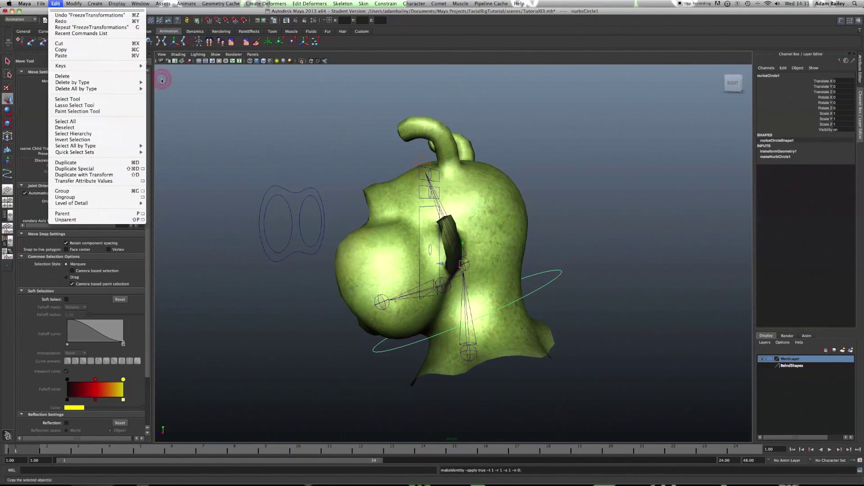
mouse_move(112, 81)
left_click(182, 88)
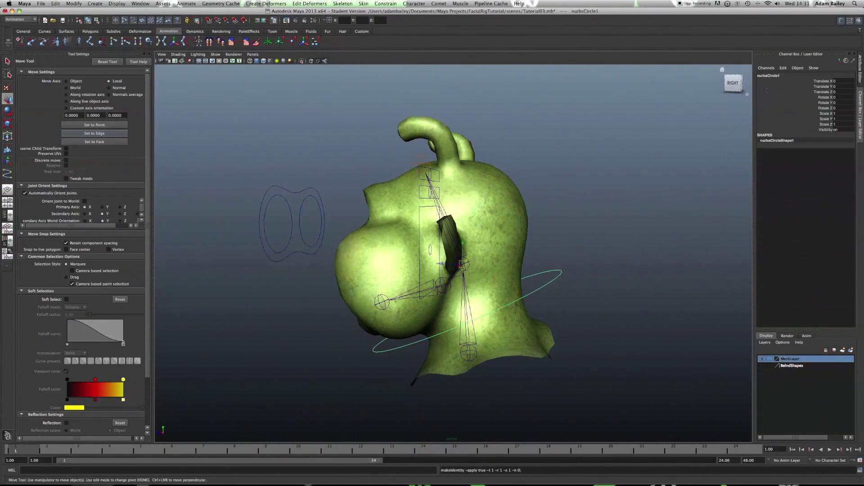
Step: Rename the circle Head_CTRL and deselect it
left_click(770, 77)
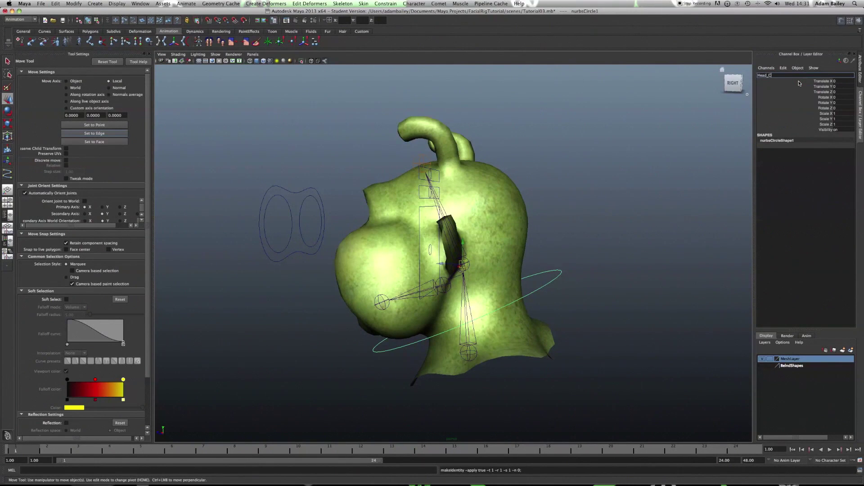
type("Head_CTRL")
key("Return")
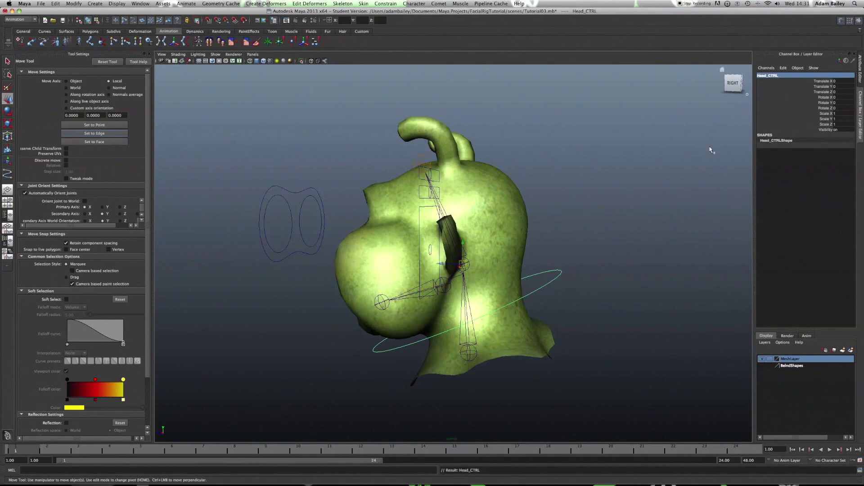
right_click_drag(620, 320, 493, 320, "alt")
left_click_drag(493, 319, 540, 319, "alt")
left_click(540, 319)
right_click_drag(477, 319, 547, 322, "alt")
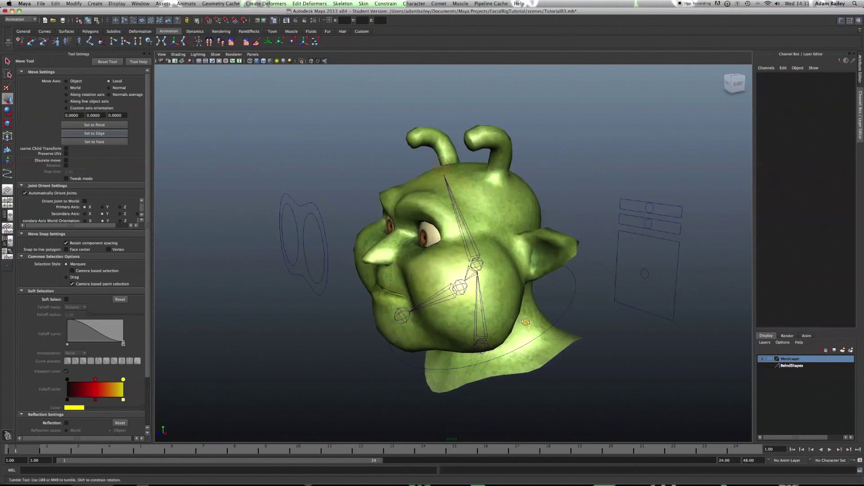
left_click_drag(547, 322, 495, 316, "alt")
right_click_drag(495, 315, 567, 313, "alt")
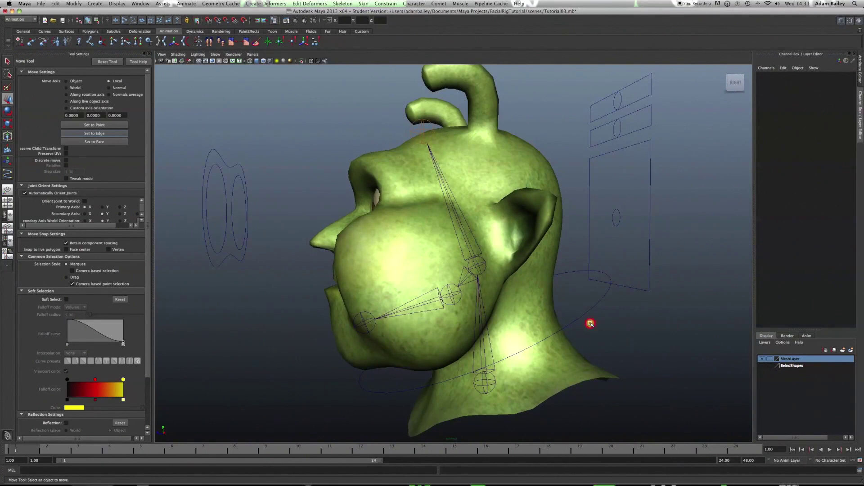
Step: Try to orient-constrain Head_CTRL to Head_joint, maintaining the offset on all axes
left_click(585, 313)
key("e")
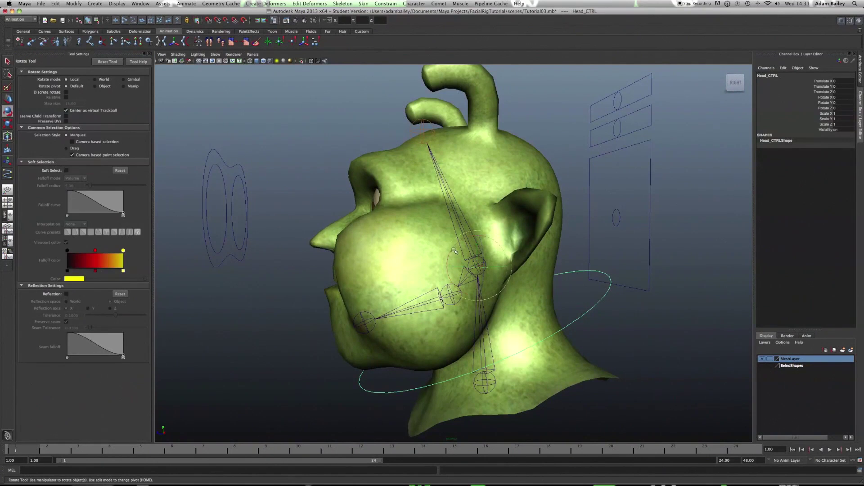
scroll(600, 327, "down", 2)
left_click(619, 334)
scroll(601, 333, "up", 4)
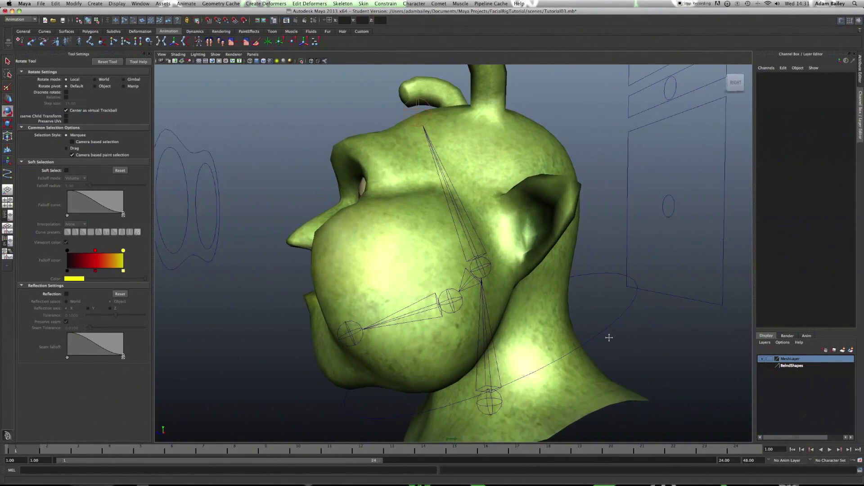
right_click_drag(609, 338, 570, 319, "alt")
left_click(467, 259)
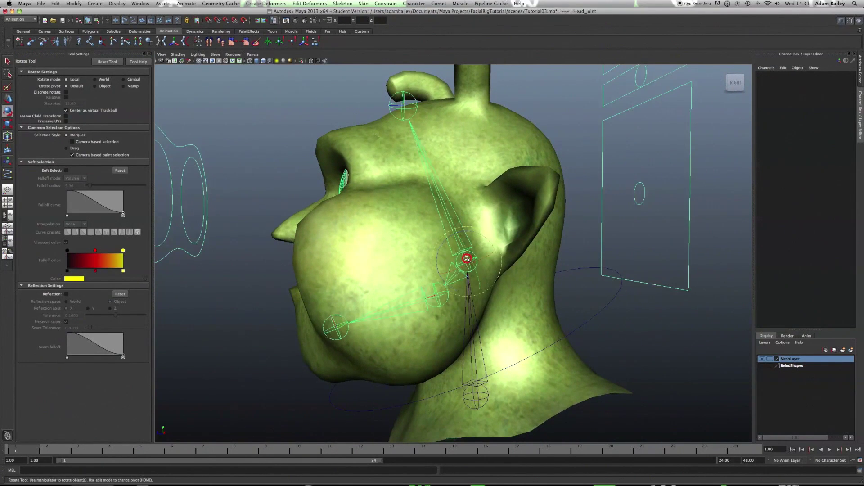
left_click(601, 324, "shift")
left_click(386, 4)
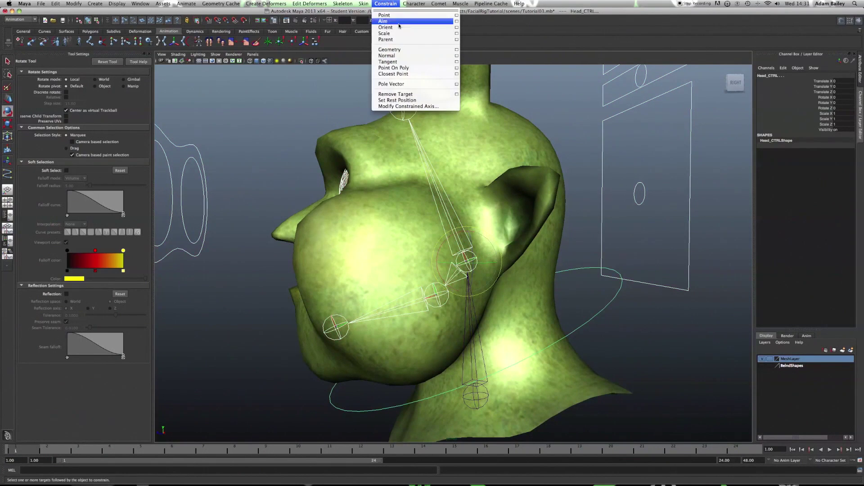
left_click(456, 27)
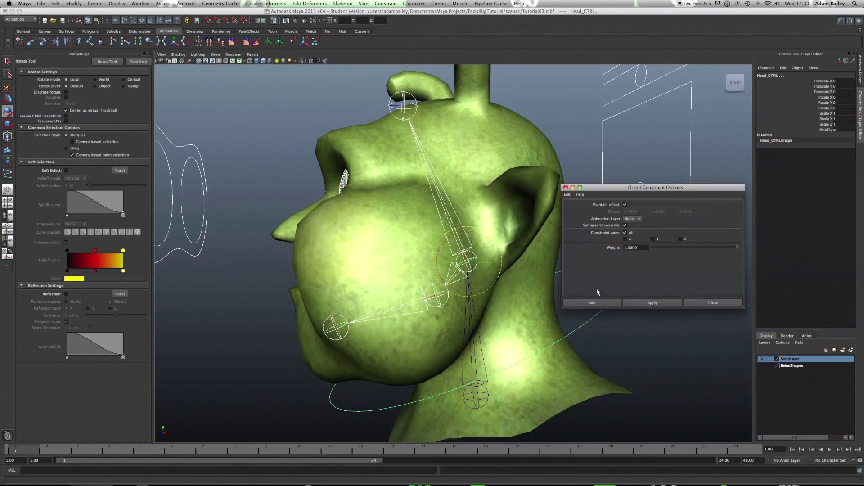
left_click(593, 303)
Step: Test-rotate Head_CTRL around X, and undo the rotation together with the reversed orient constraint
left_click(597, 322)
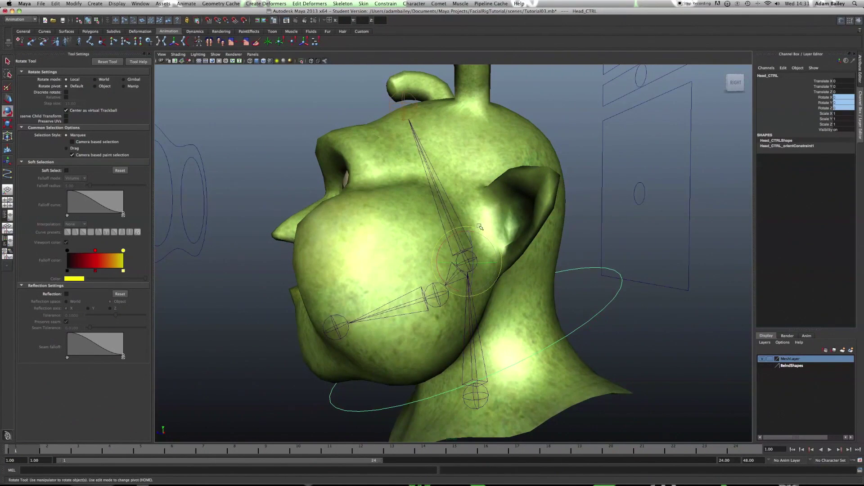
left_click_drag(455, 234, 502, 257)
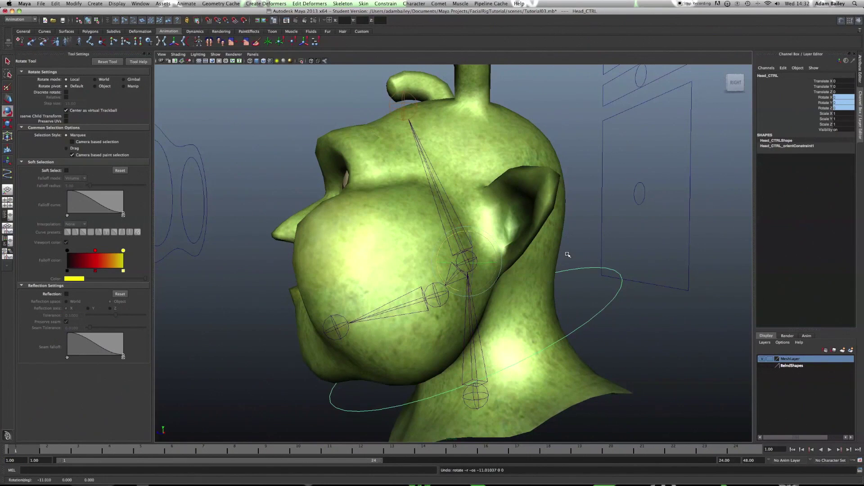
key("z")
key("z")
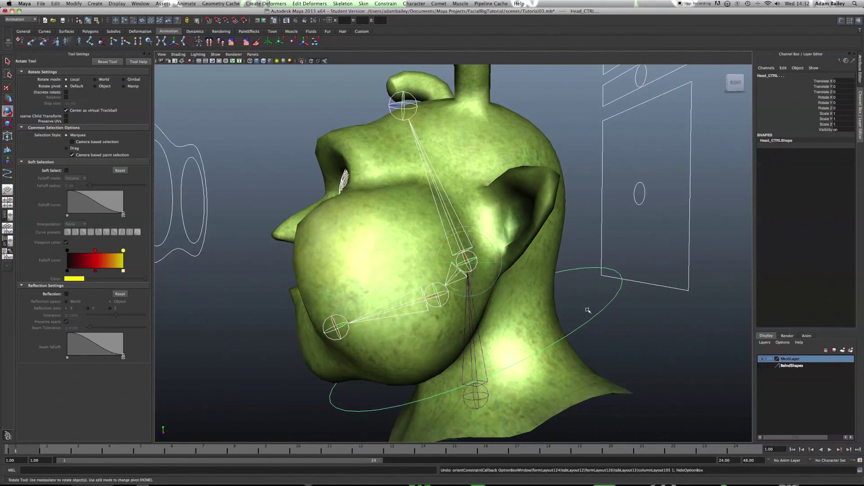
key("z")
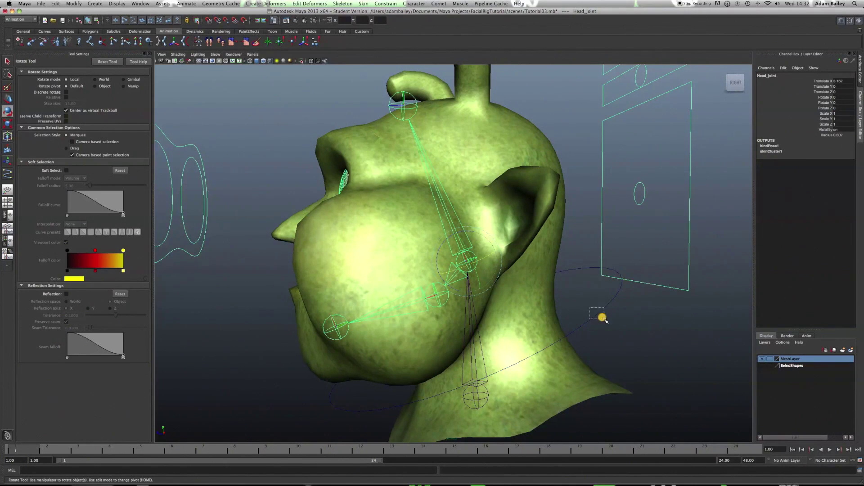
Step: Apply an orient constraint with Head_CTRL as the driver and Head_joint as the constrained object
left_click(582, 327)
key("t")
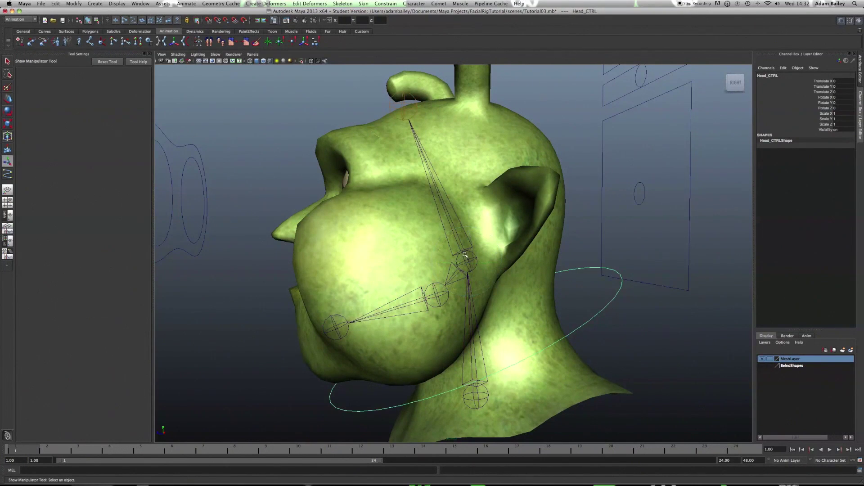
left_click(467, 265)
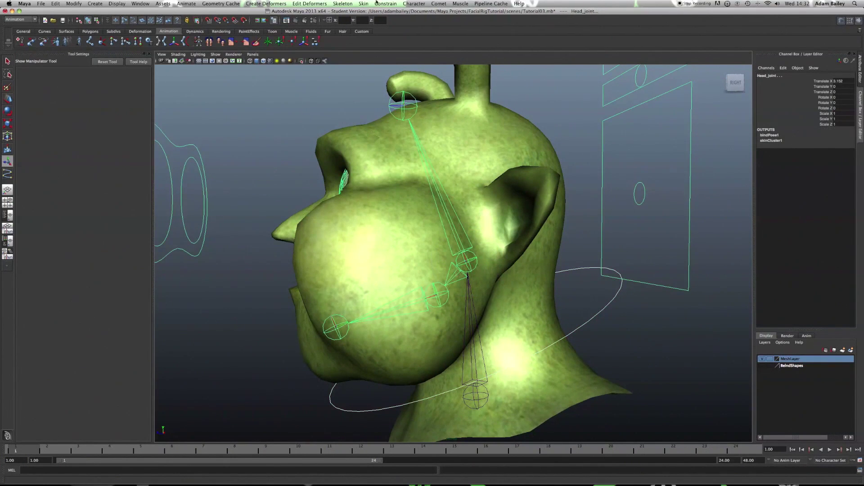
left_click(392, 4)
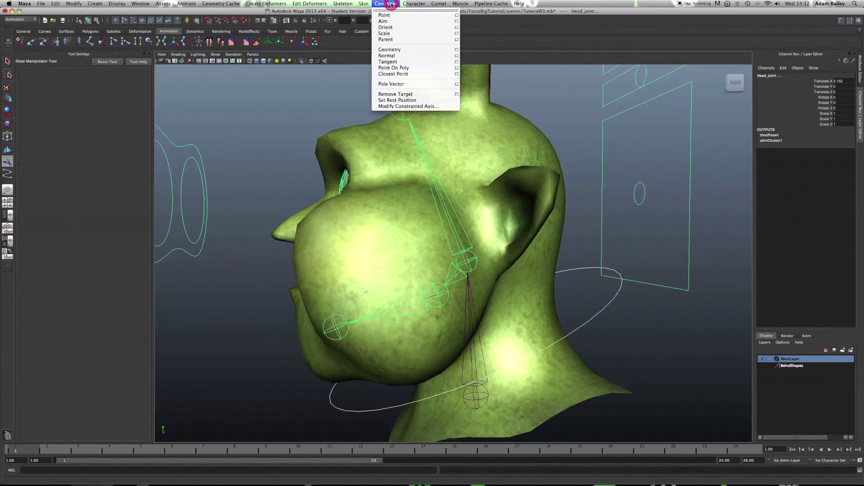
left_click(398, 27)
Step: Ready Head_CTRL for rotation and hide the joints in the perspective view
left_click_drag(584, 307, 602, 324)
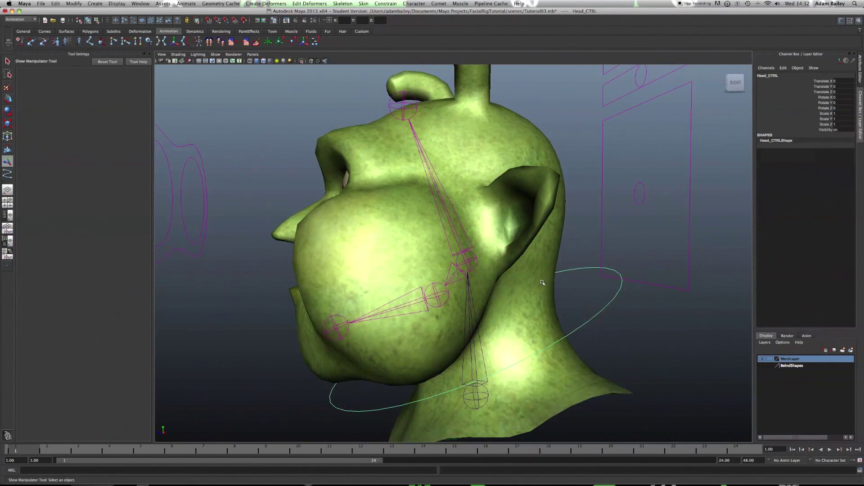
key("e")
scroll(542, 284, "down", 5)
left_click(215, 54)
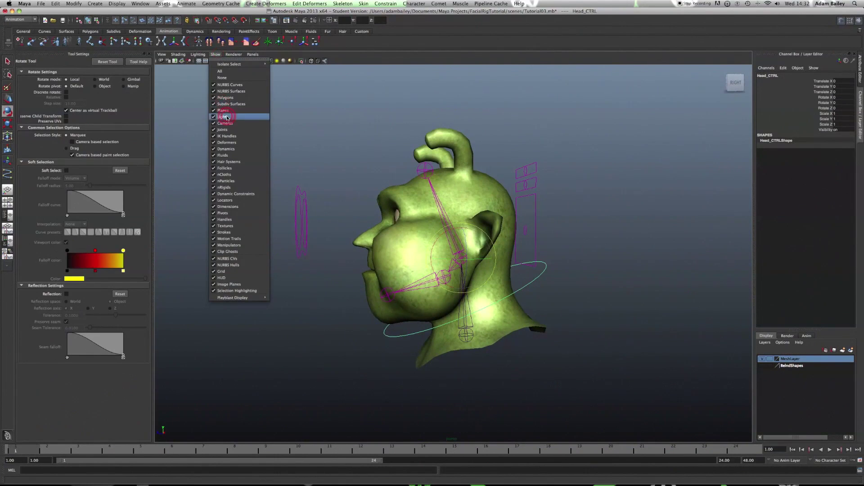
left_click(229, 130)
Step: Test-rotate the head with Head_CTRL and reset its Rotate X, Y and Z to 0
left_click_drag(397, 249, 588, 215, "alt")
left_click_drag(847, 98, 846, 108)
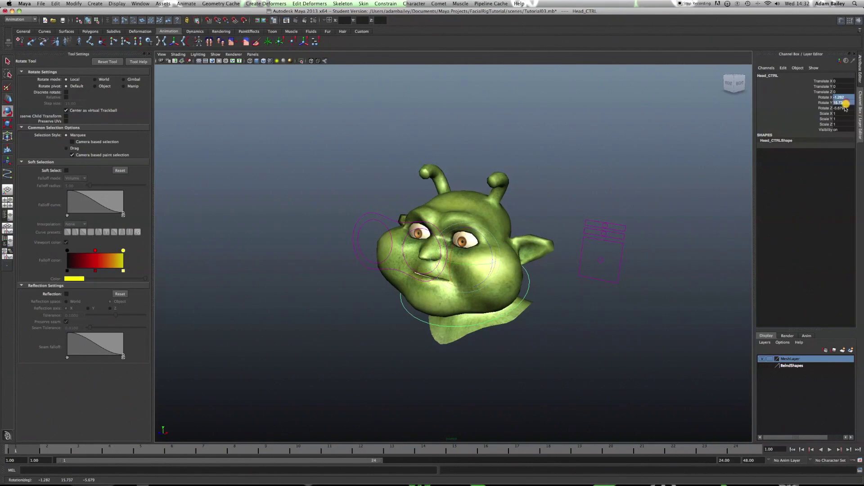
type("0")
key("Return")
Step: Rotate Head_CTRL to about -10 degrees in X and 10 degrees in Y, checking that the facial controls follow the head
right_click_drag(439, 265, 451, 285, "alt")
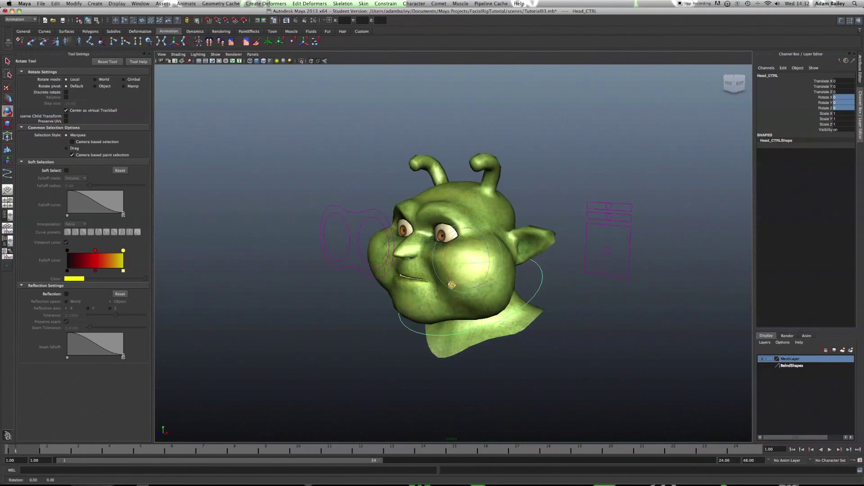
left_click_drag(452, 285, 513, 280, "alt")
right_click_drag(477, 252, 513, 279, "alt")
left_click_drag(513, 279, 459, 276, "alt")
right_click_drag(477, 276, 465, 235, "alt")
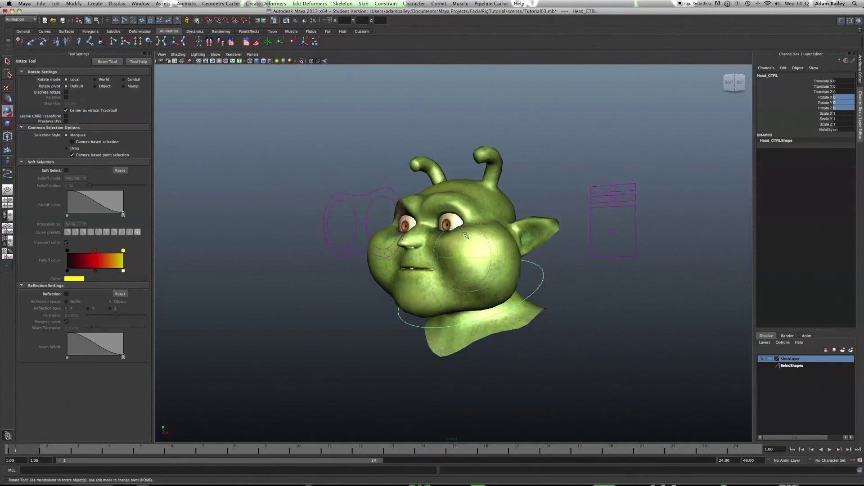
left_click_drag(466, 236, 445, 236, "alt")
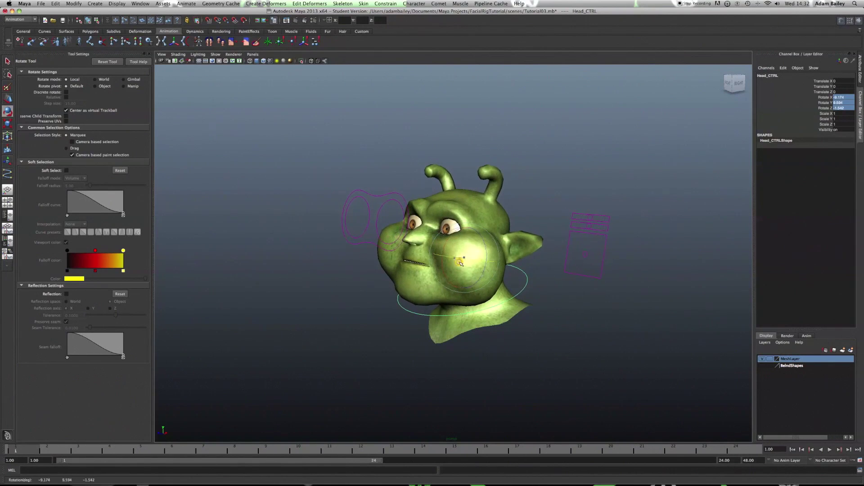
left_click_drag(460, 267, 529, 304, "alt")
left_click_drag(527, 300, 522, 283, "alt")
scroll(512, 291, "down", 3)
scroll(509, 294, "down", 4)
scroll(520, 281, "up", 4)
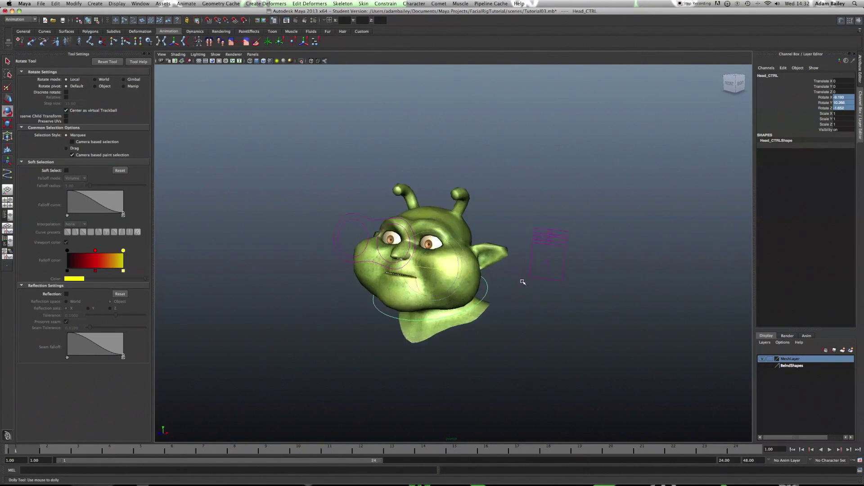
Step: Test the jaw by moving Jaw_CTRL1 inside its frame beside the turned head, and leave it centred and deselected
left_click(566, 266)
right_click_drag(566, 267, 608, 267, "alt")
key("w")
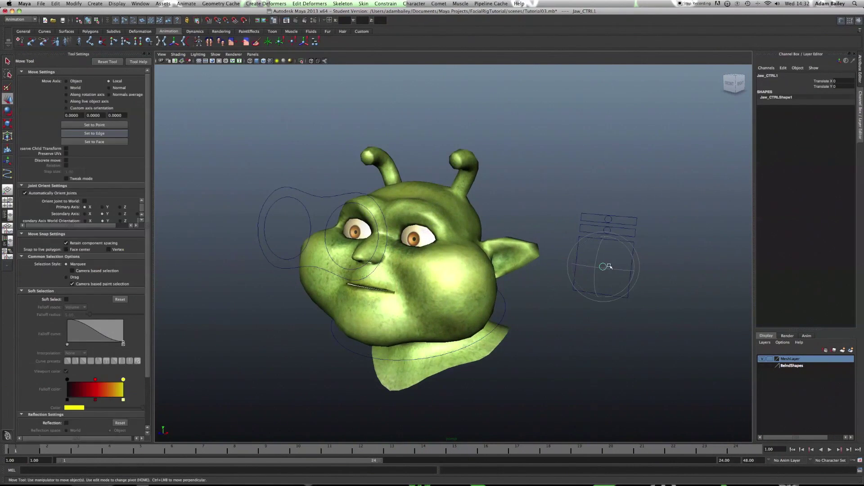
left_click_drag(597, 277, 611, 282, "alt")
mouse_move(614, 246)
left_mouse_down()
mouse_move(600, 255)
mouse_move(610, 285)
mouse_move(649, 250)
mouse_move(605, 243)
mouse_move(588, 279)
mouse_move(612, 276)
mouse_move(613, 219)
mouse_move(609, 256)
left_mouse_up()
left_click(615, 212)
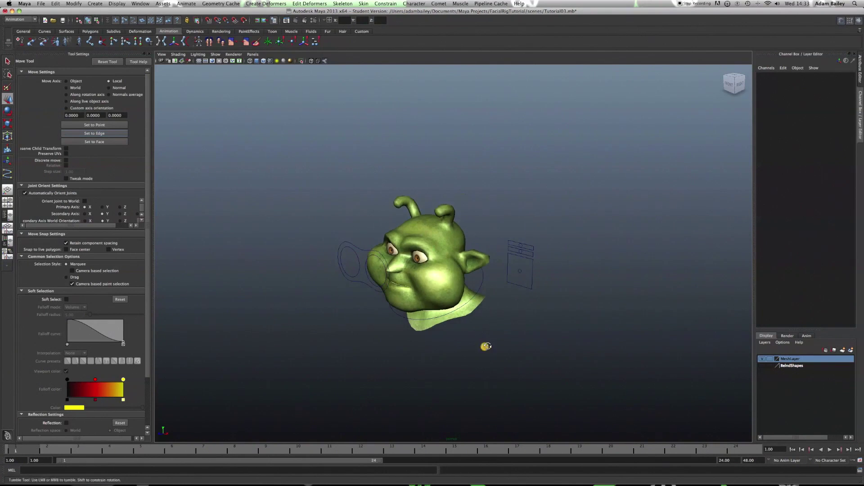
right_click_drag(482, 263, 536, 342, "alt")
left_click_drag(556, 340, 558, 344, "alt")
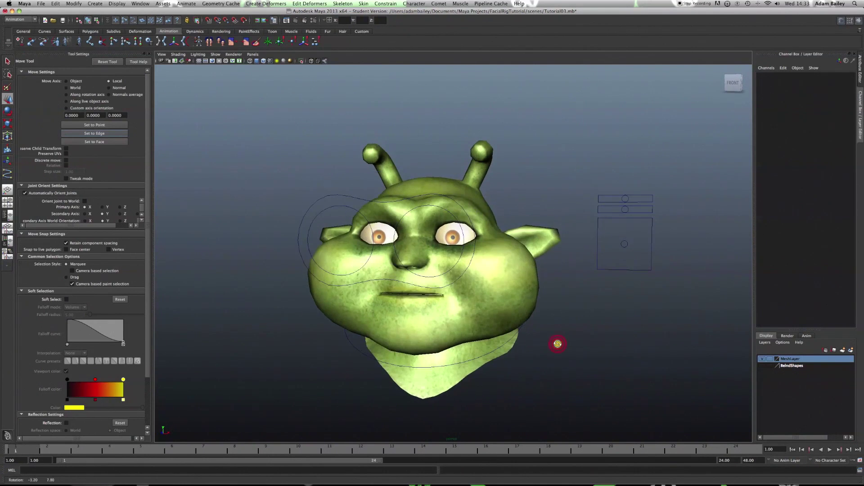
right_click_drag(557, 343, 563, 359, "alt")
middle_click_drag(520, 338, 517, 349, "alt")
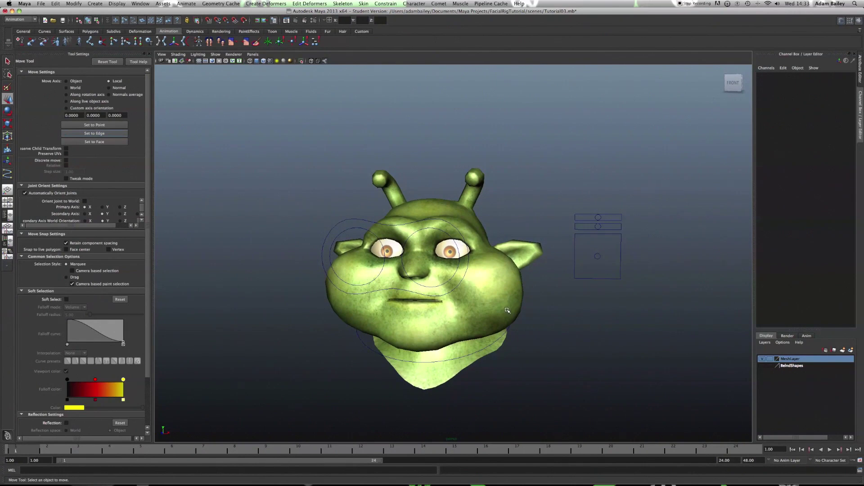
left_click_drag(553, 315, 425, 297, "alt")
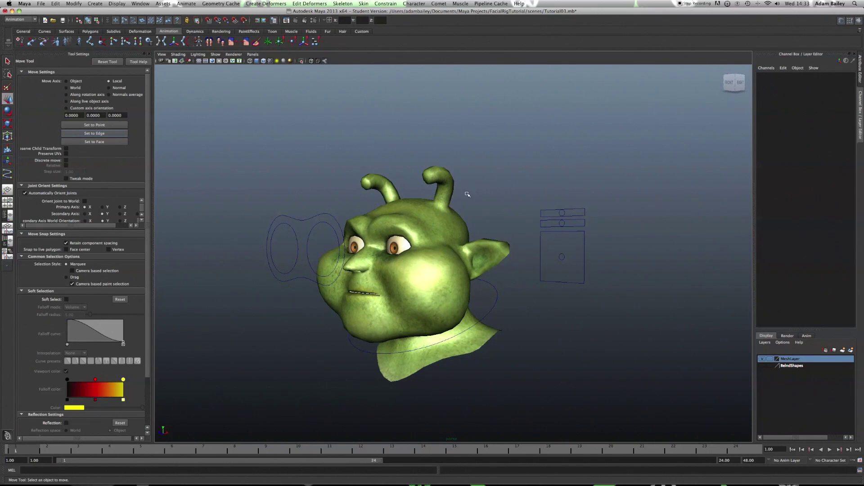
left_click(681, 4)
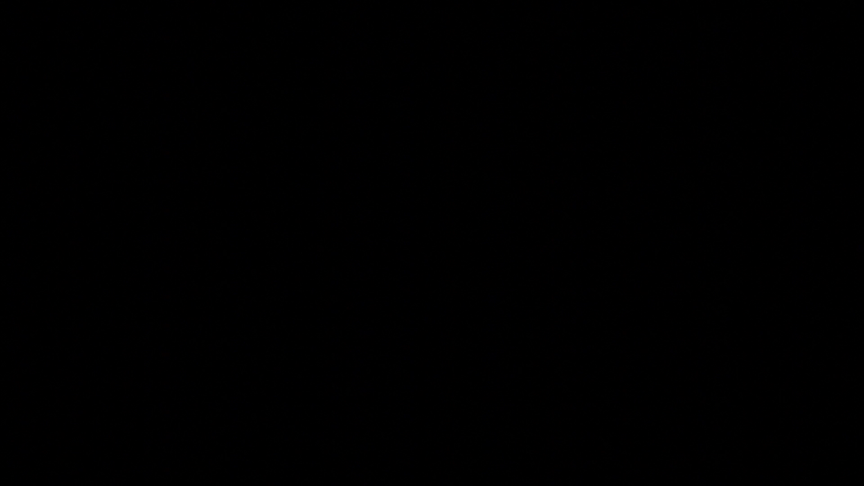